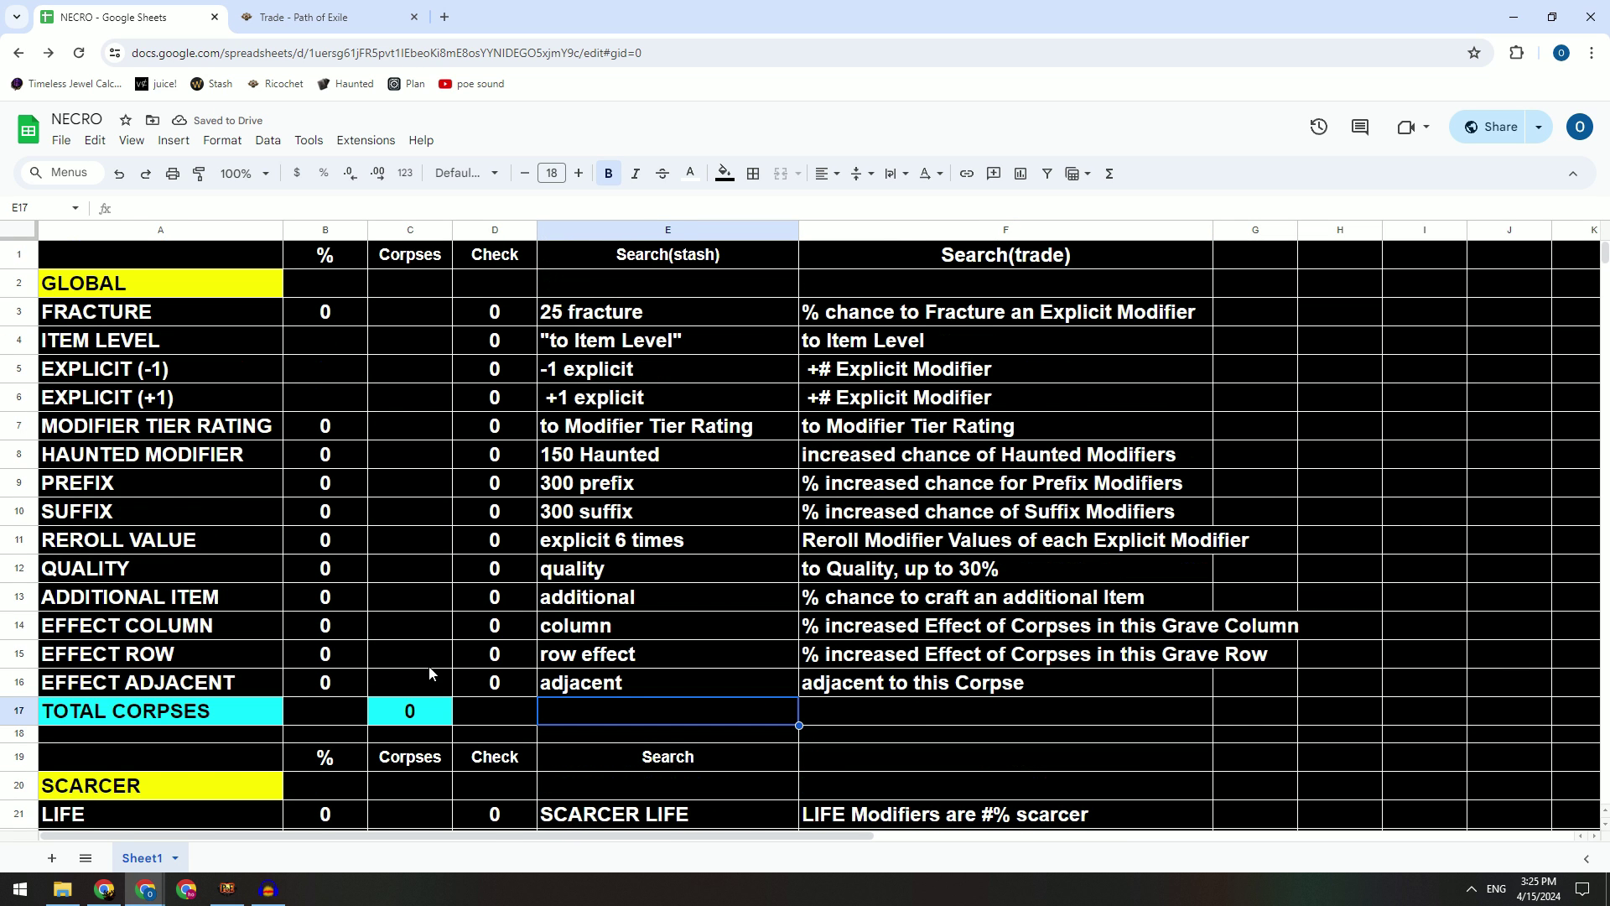
Step: Undo the column E resize, then toggle the browser into full screen and back
scroll(506, 589, down, 3)
key(ctrl+z)
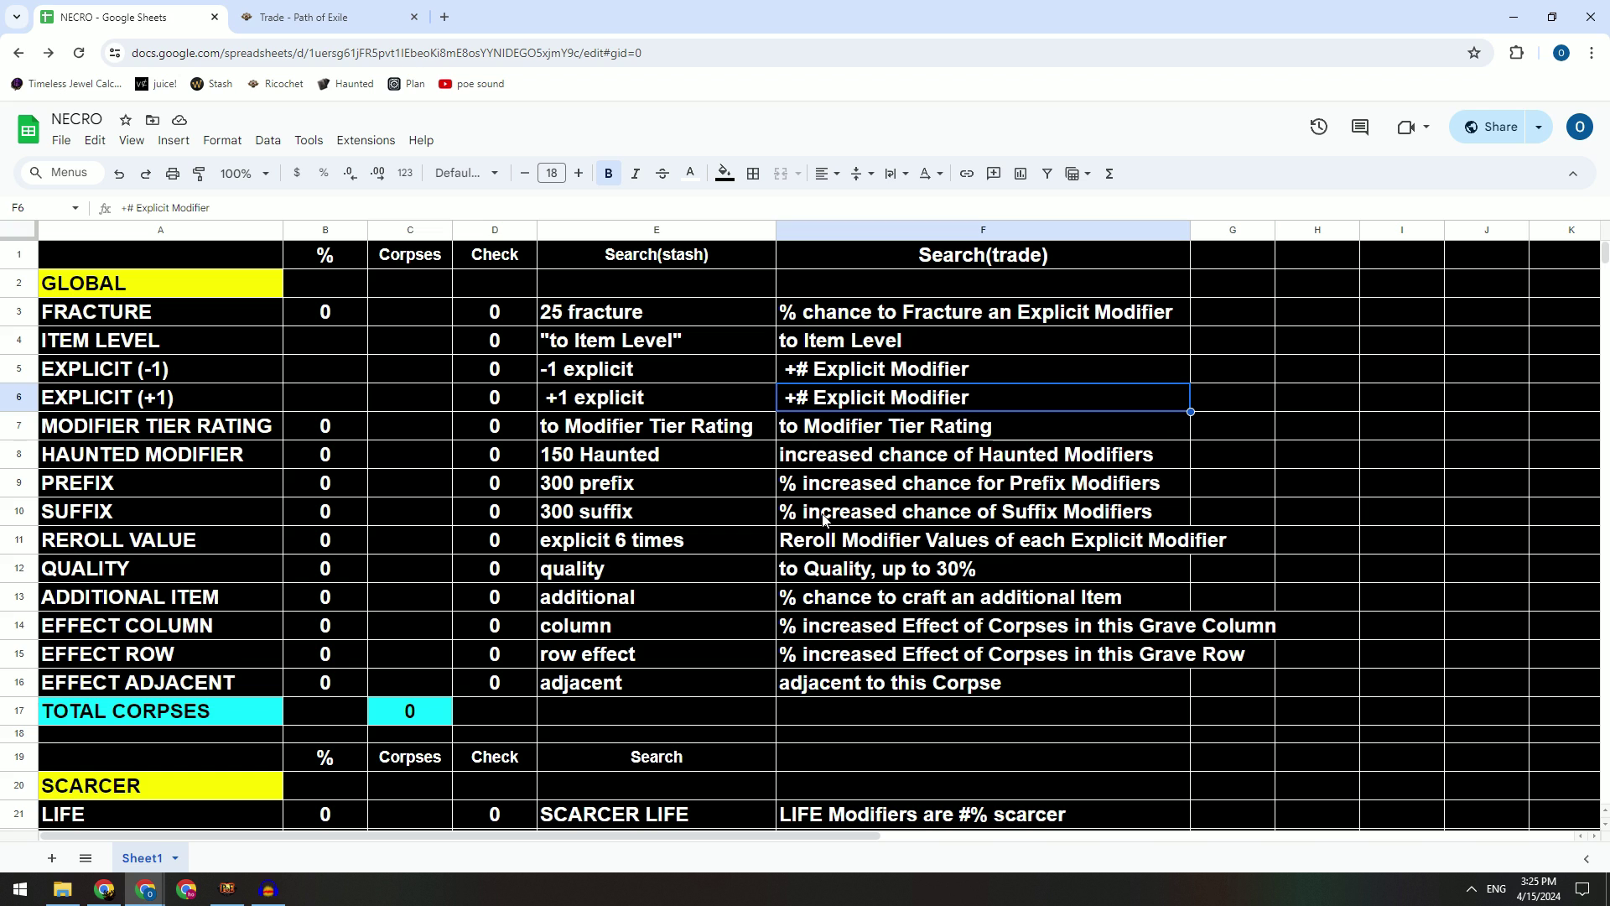
key(F11)
scroll(789, 513, down, 3)
scroll(640, 421, up, 3)
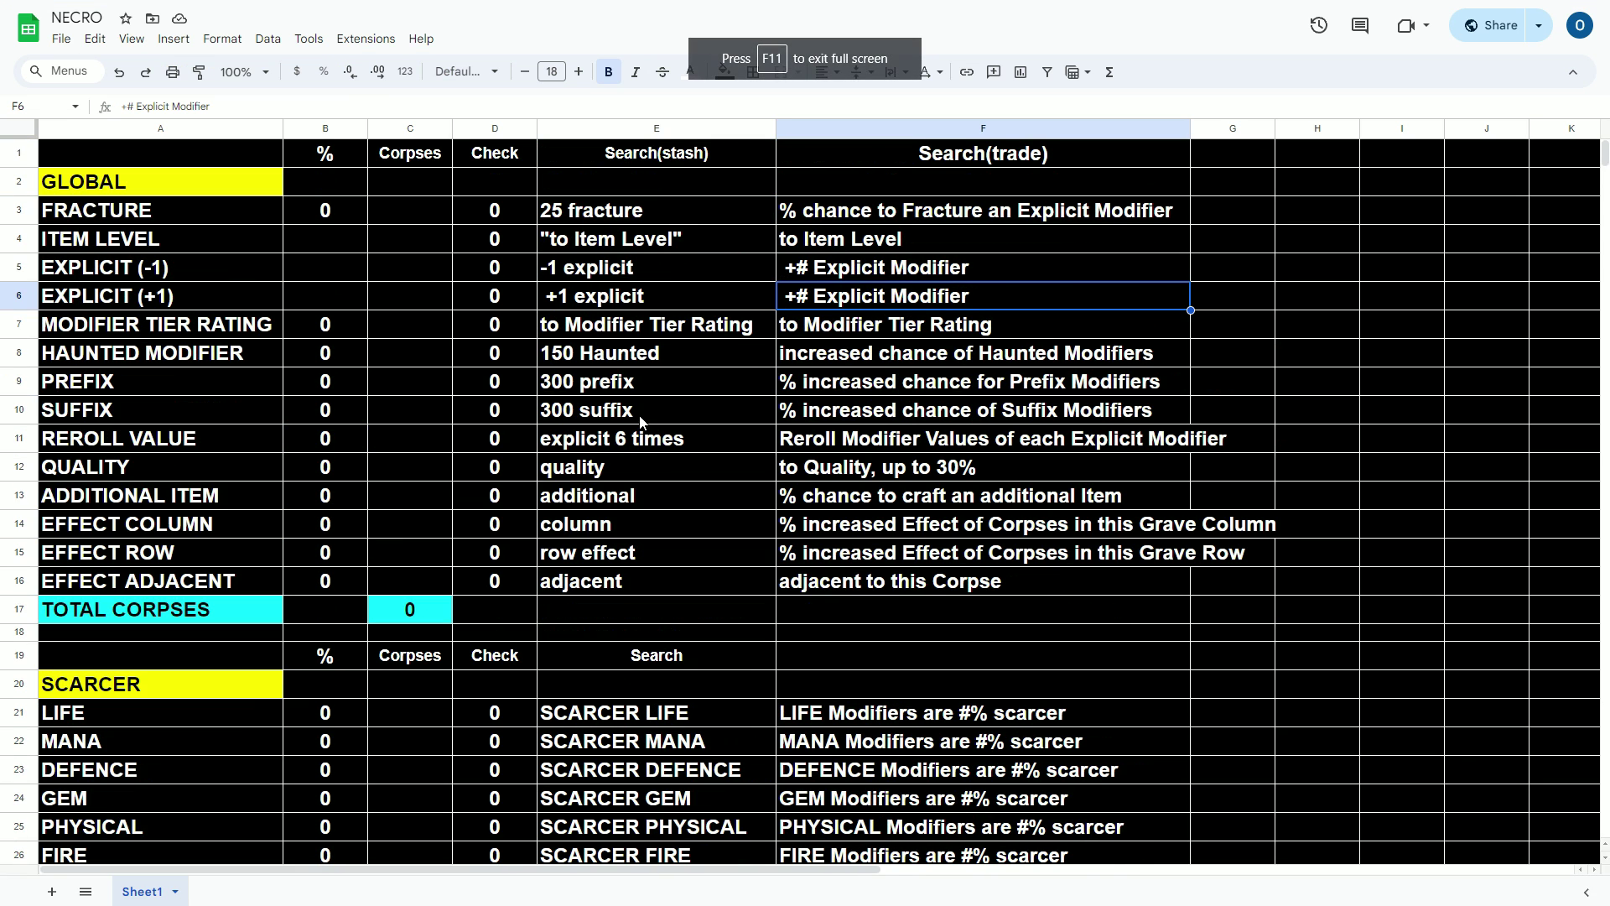
key(F11)
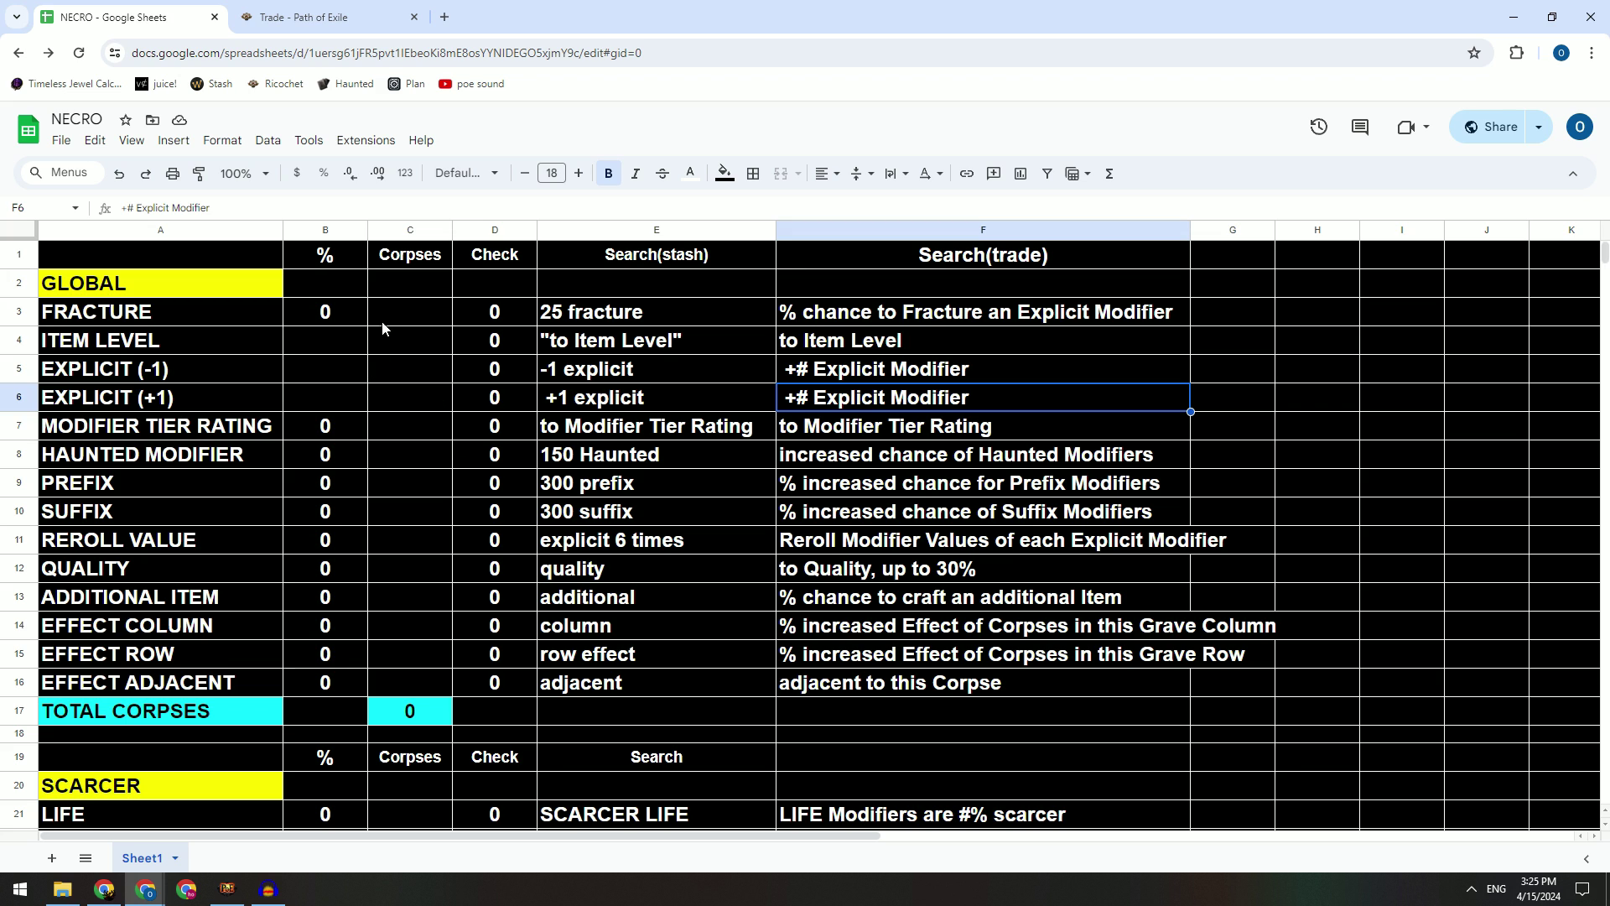
mouse_move(151, 894)
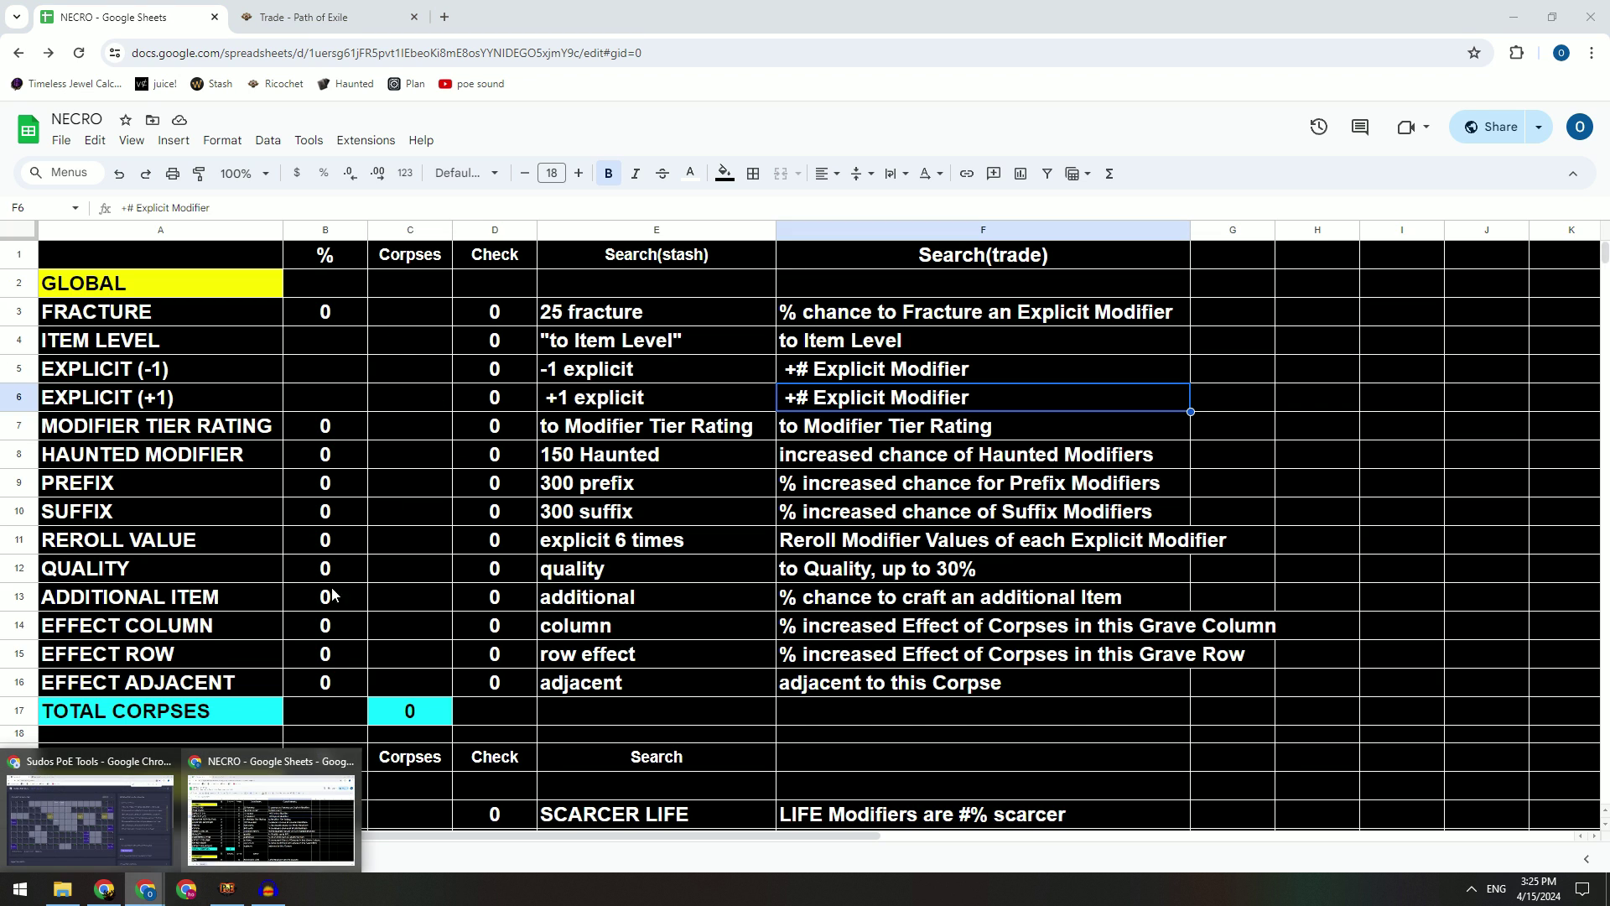
click(130, 786)
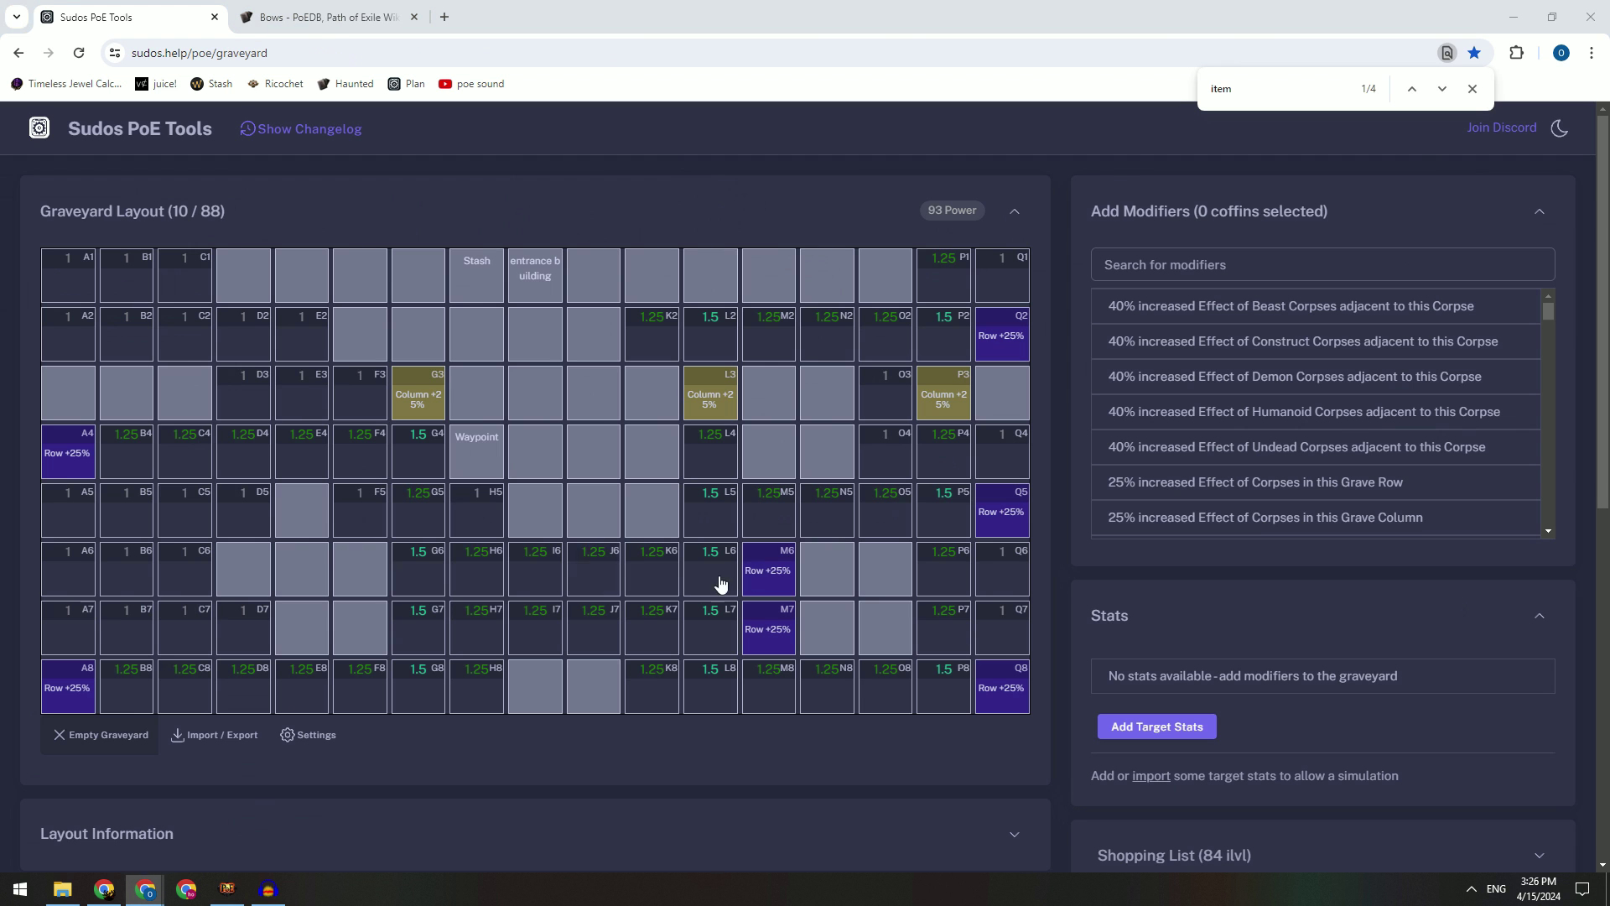
key(alt+Tab)
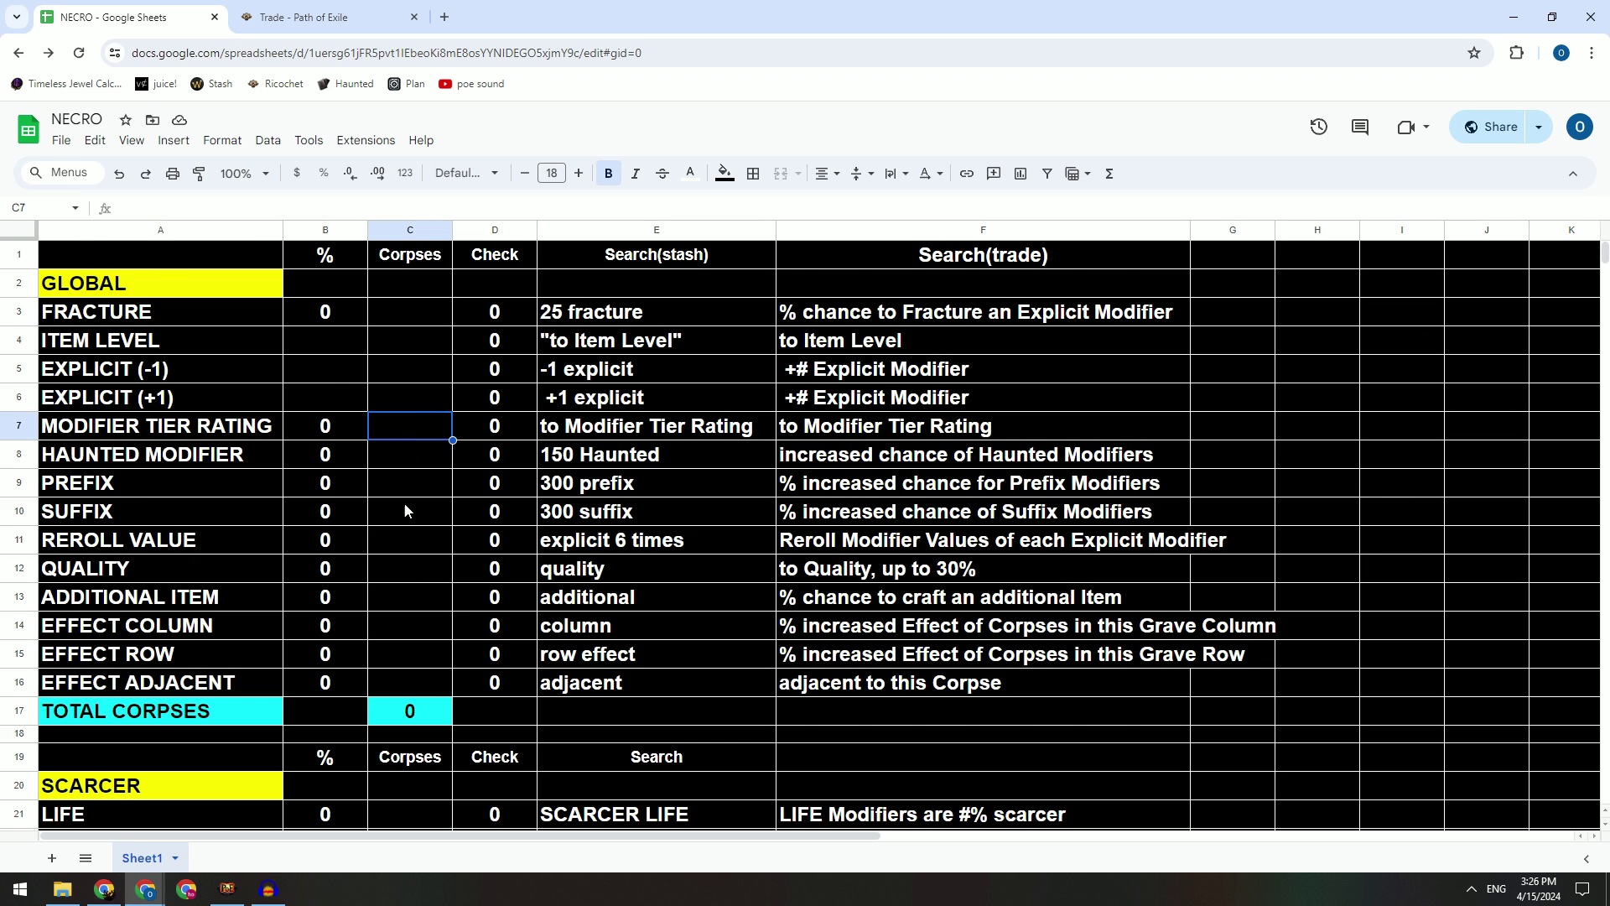
key(alt+Tab)
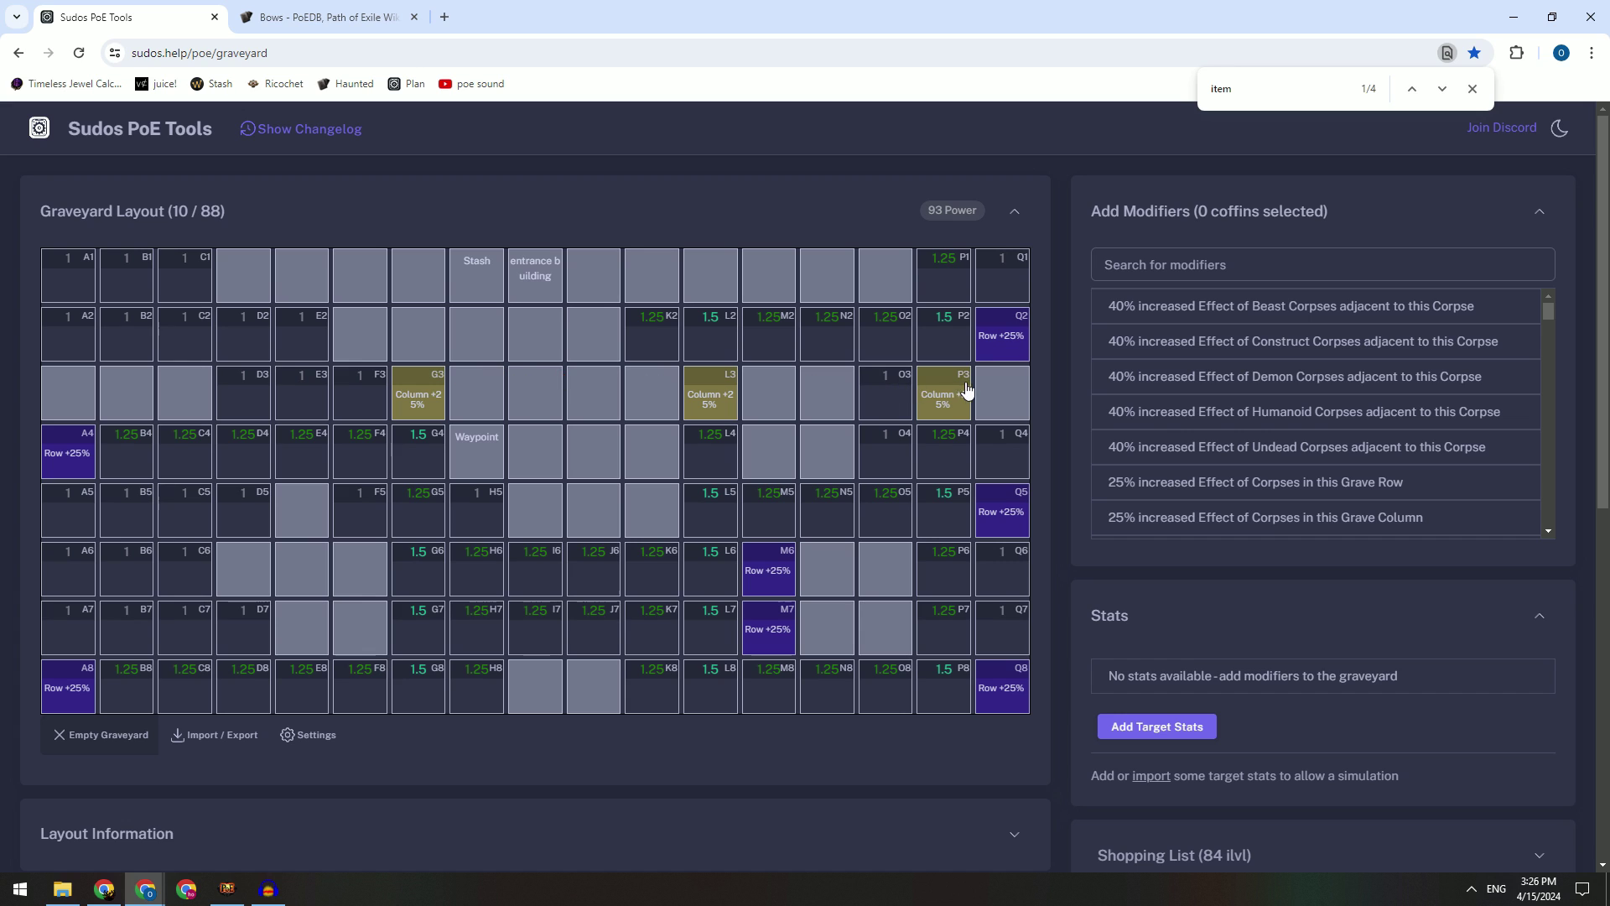
key(alt+Tab)
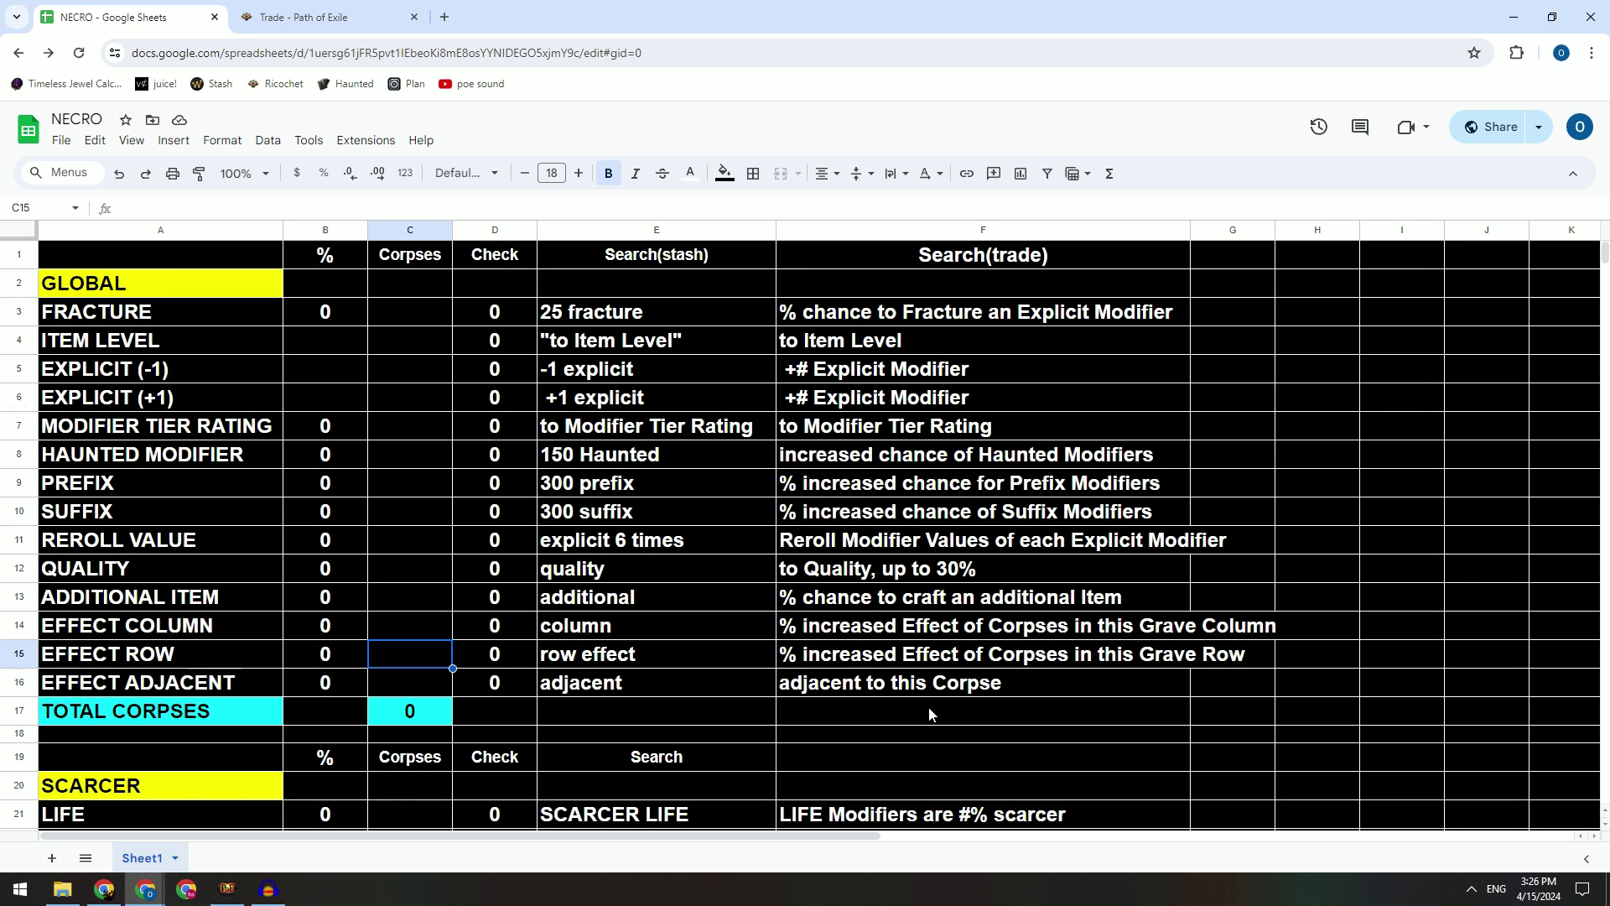
Step: Enter 7 corpses for EFFECT ROW, 12 for FRACTURE and 1 for EXPLICIT (-1)
text(7)
key(Up)
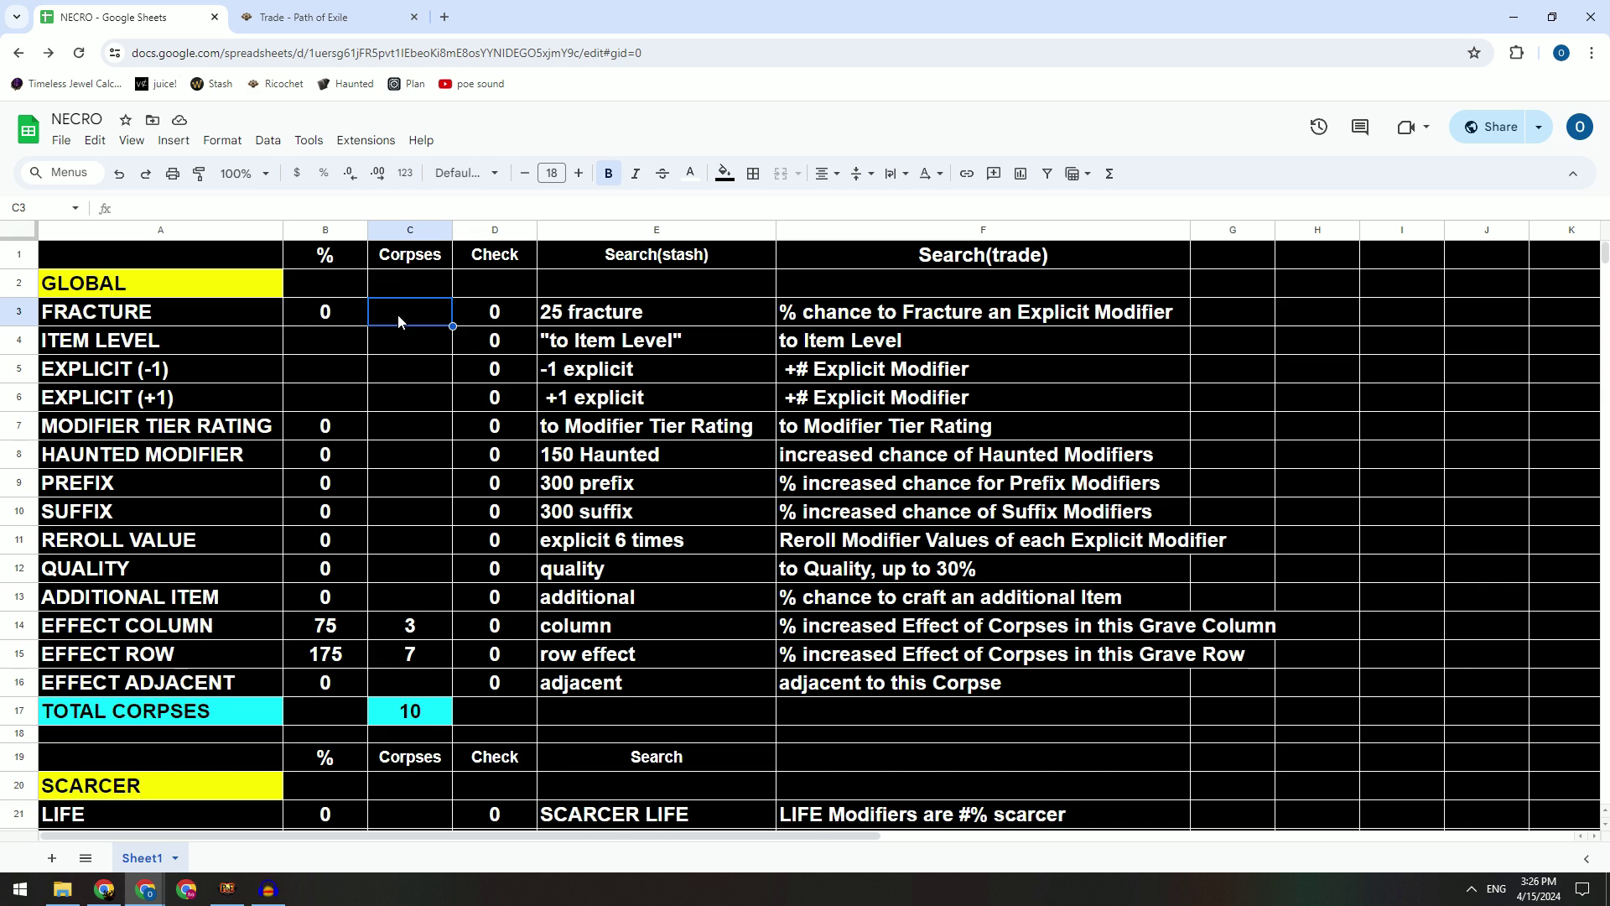
text(12)
key(Return)
click(406, 320)
click(413, 342)
click(374, 323)
click(447, 375)
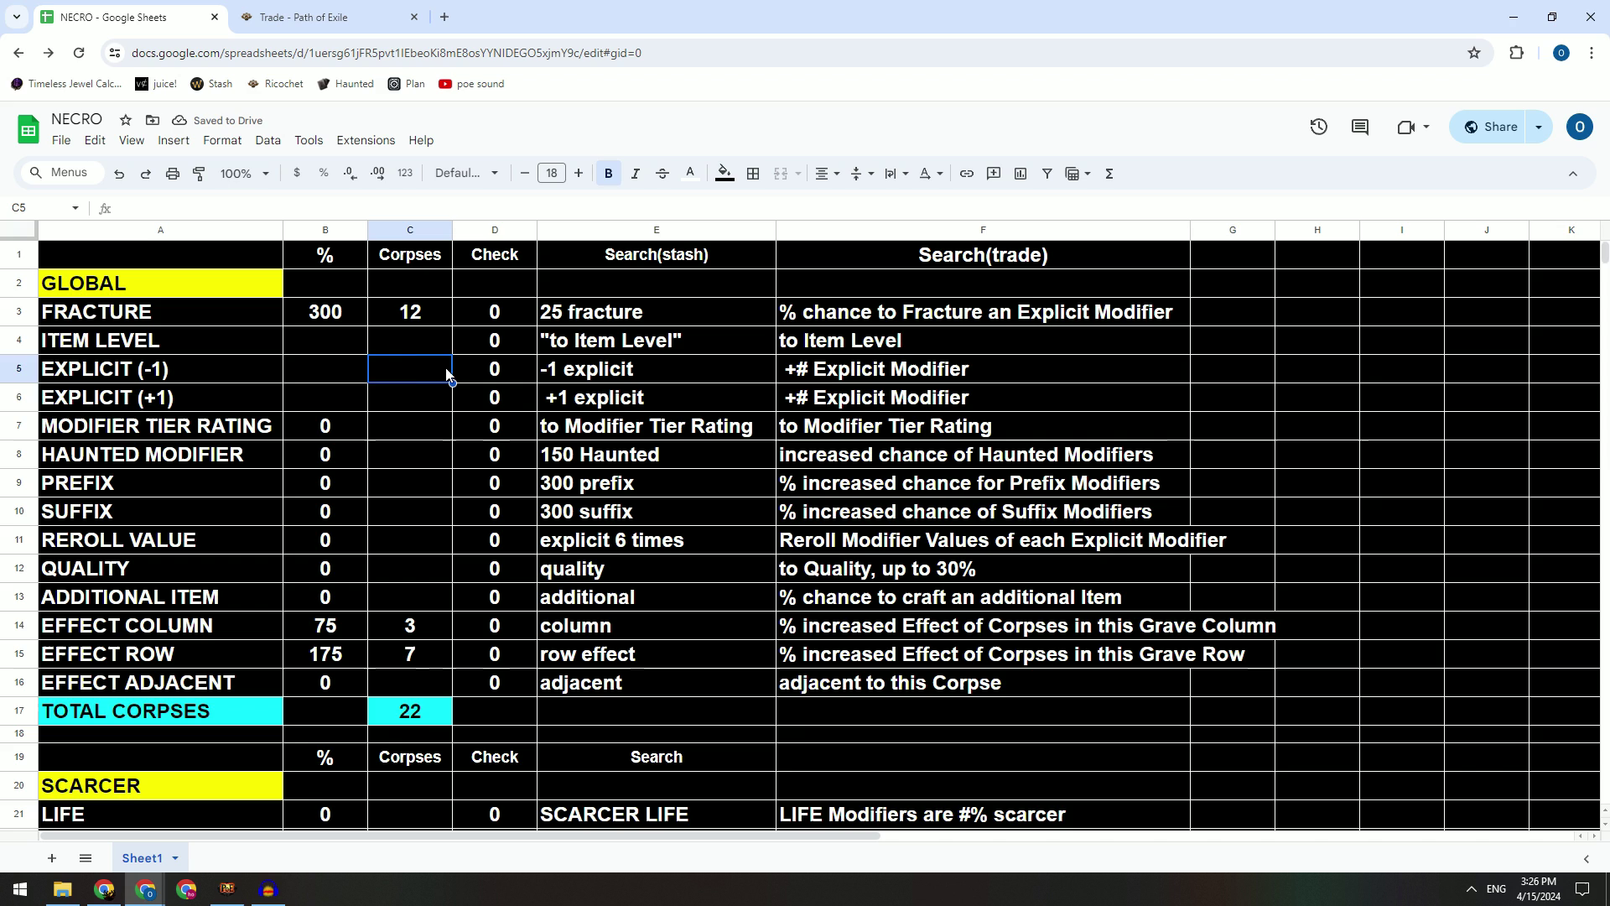
text(1)
key(ctrl+Return)
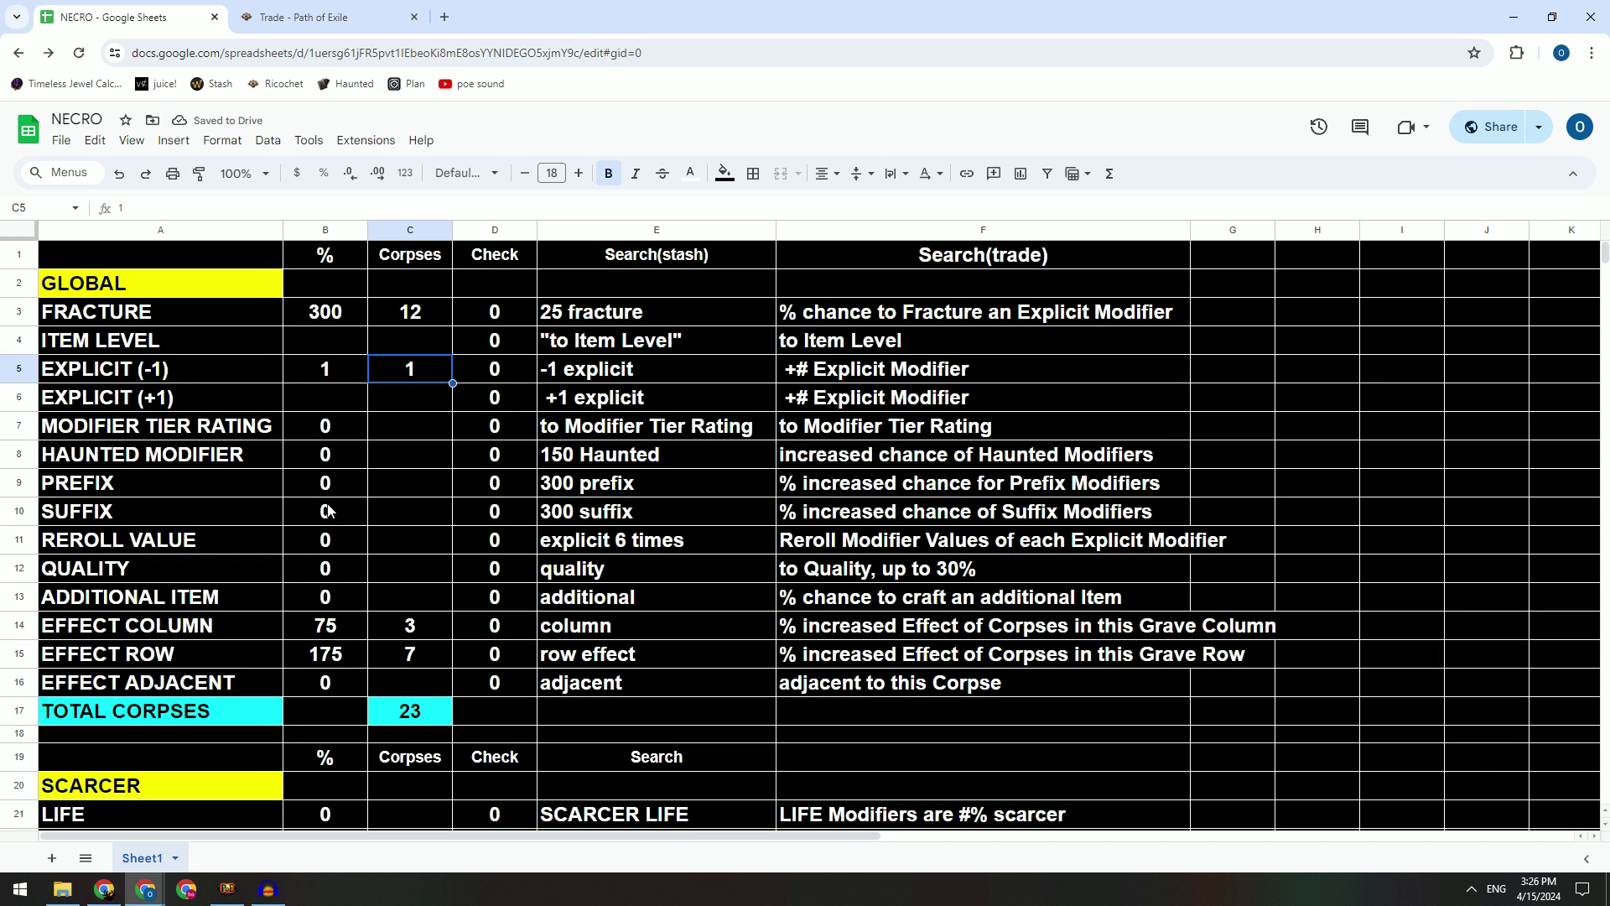
Step: Enter 5 corpses for PREFIX and 1 corpse for REROLL VALUE
click(440, 494)
text(5)
key(Return)
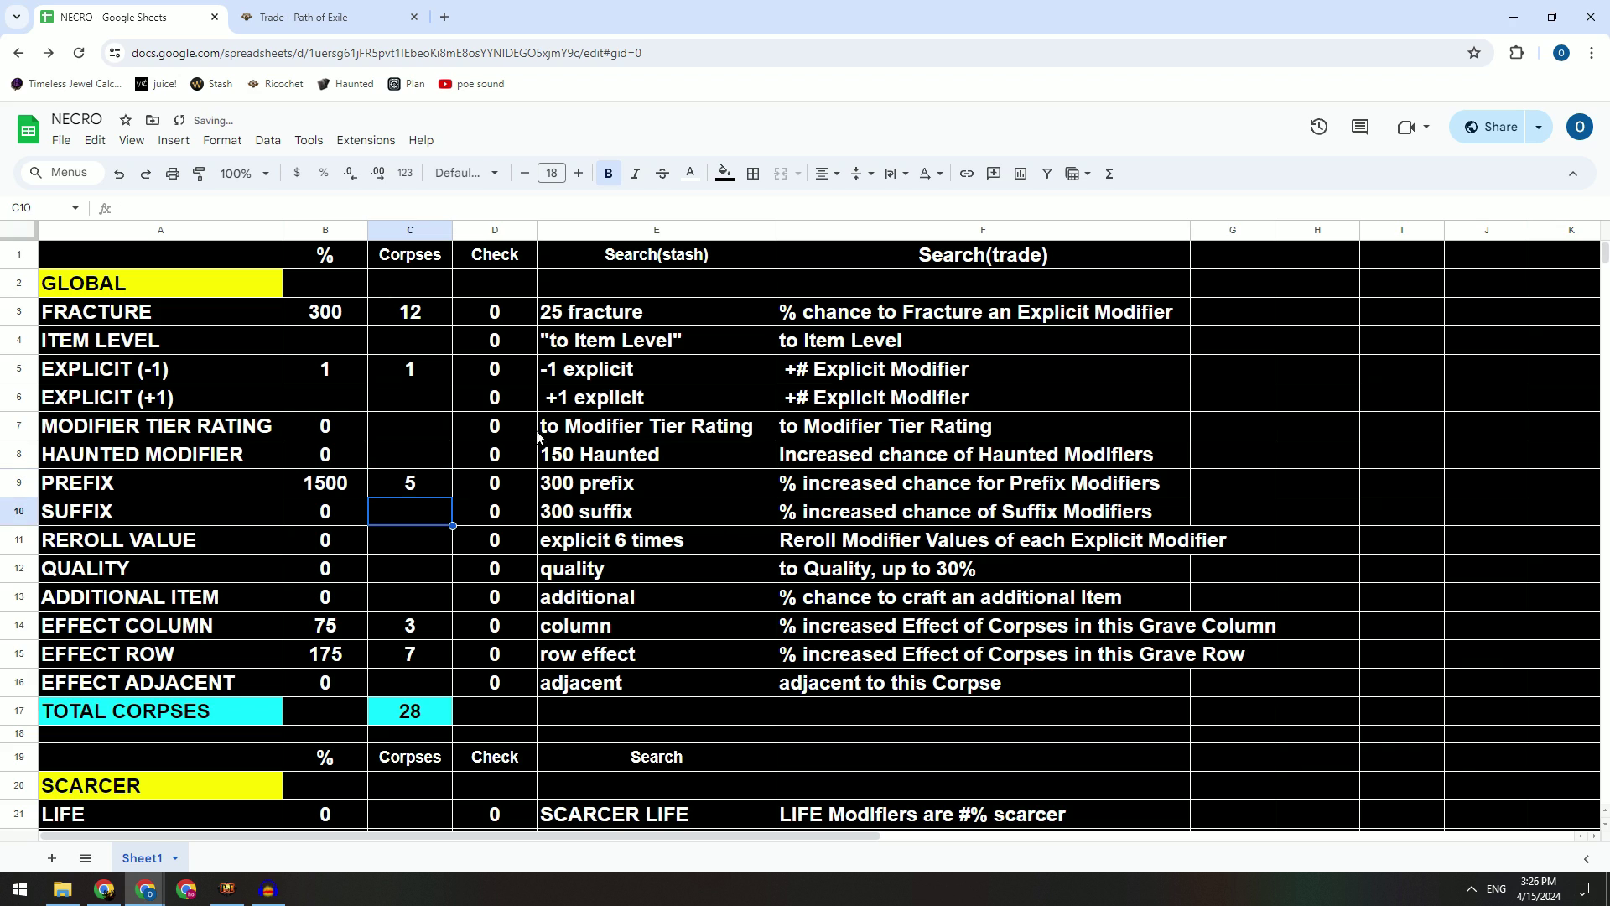
click(417, 549)
text(1)
key(Return)
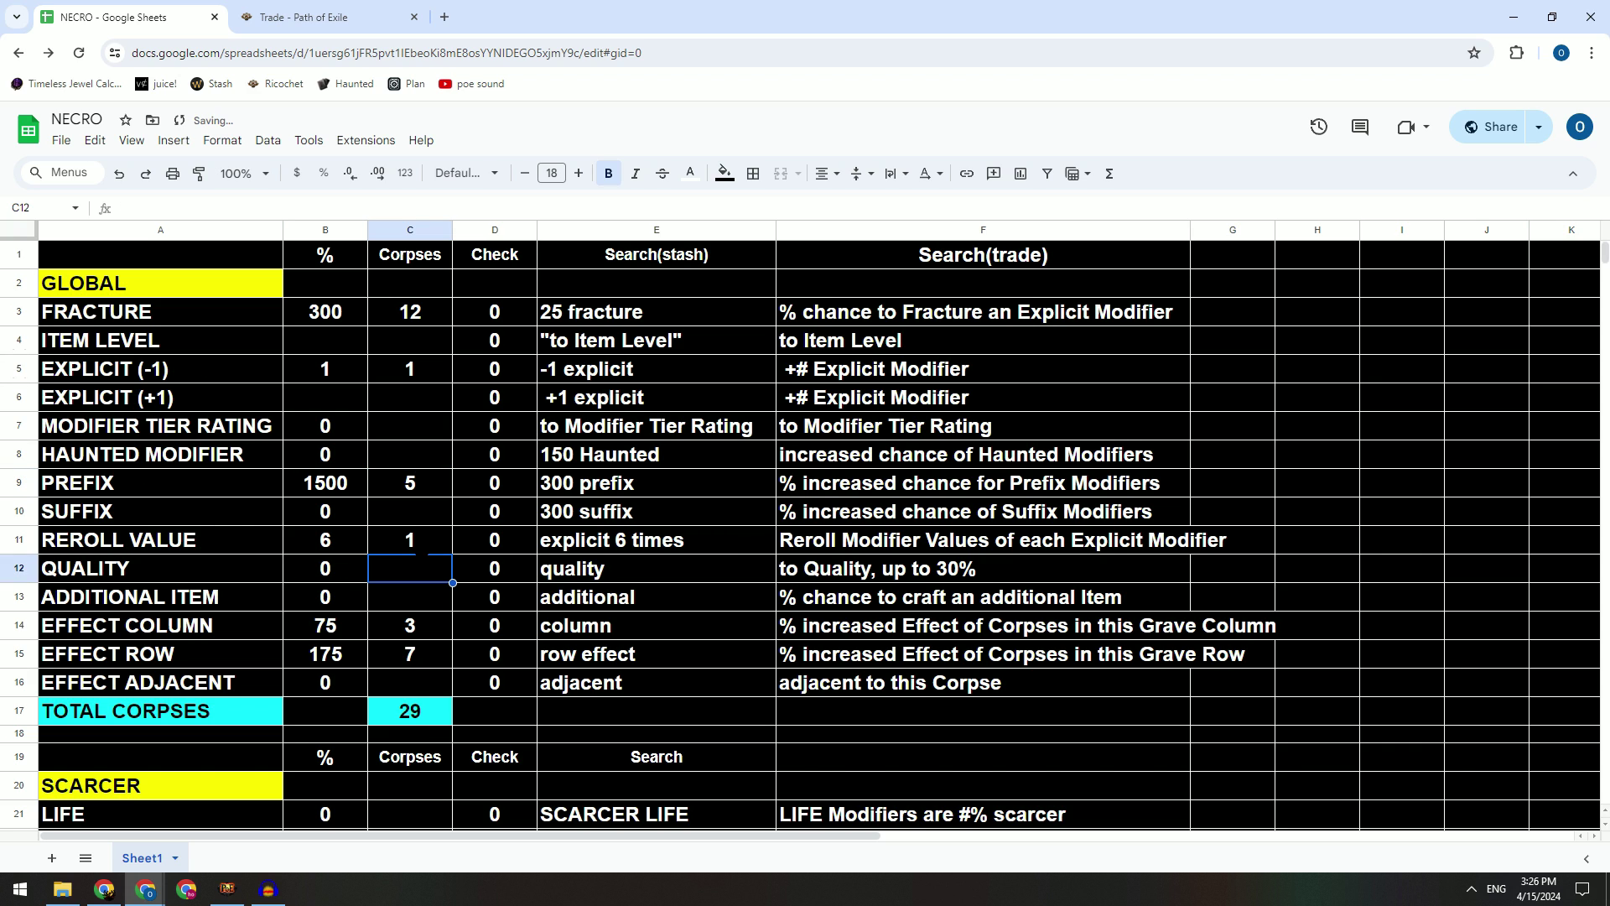
Step: Enter 18 corpses for MODIFIER TIER RATING, bringing GLOBAL to 47
click(112, 567)
click(204, 604)
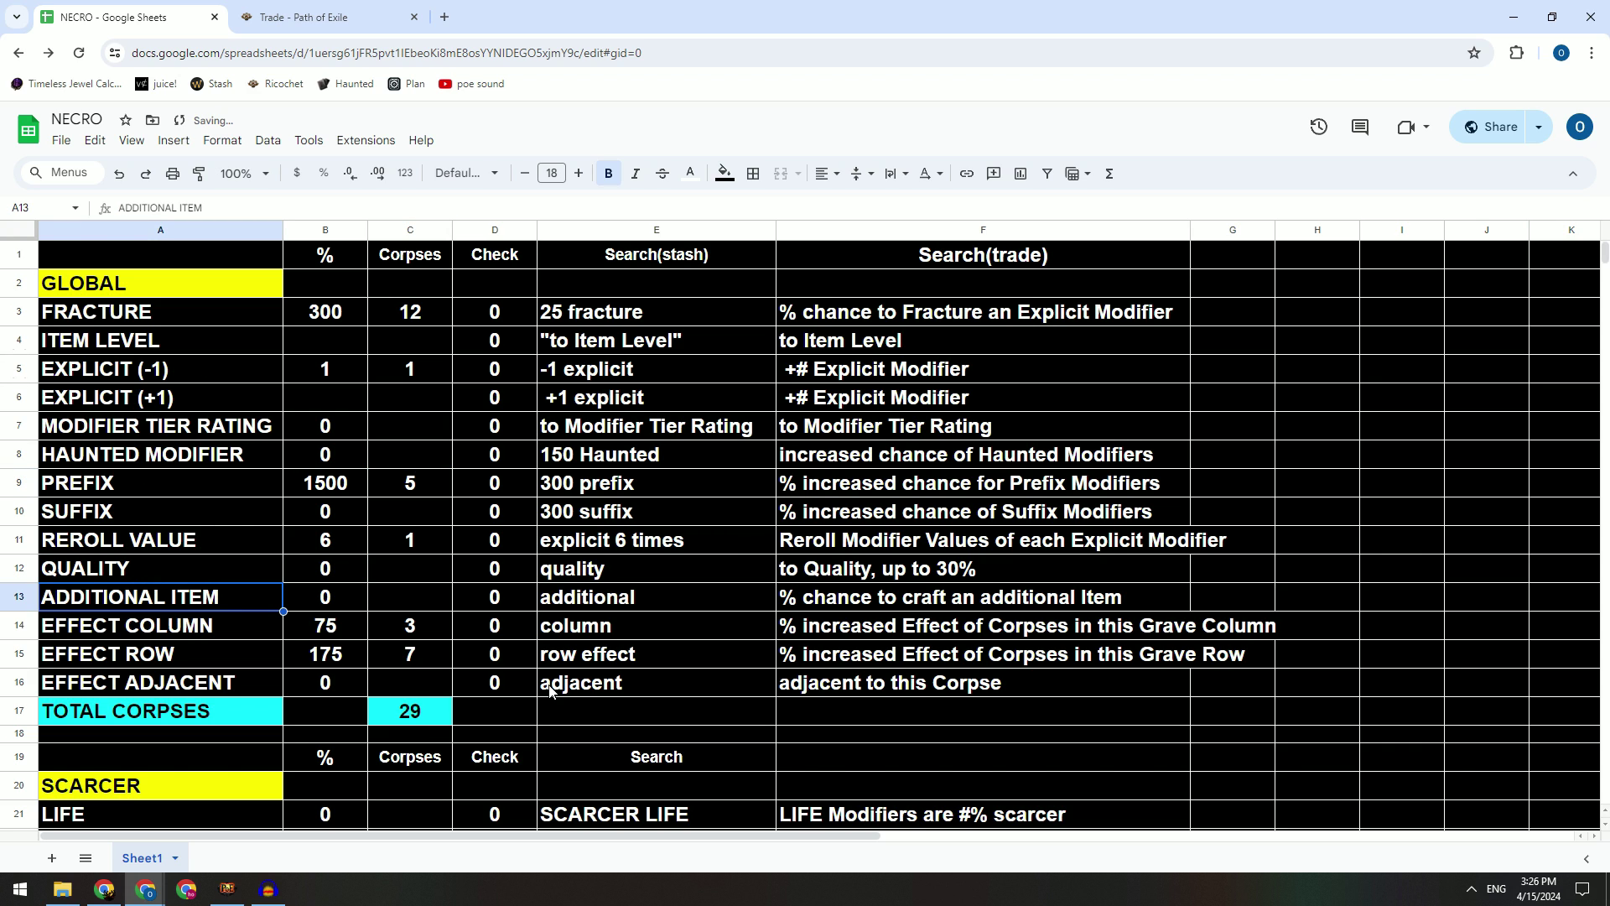
click(243, 456)
click(190, 429)
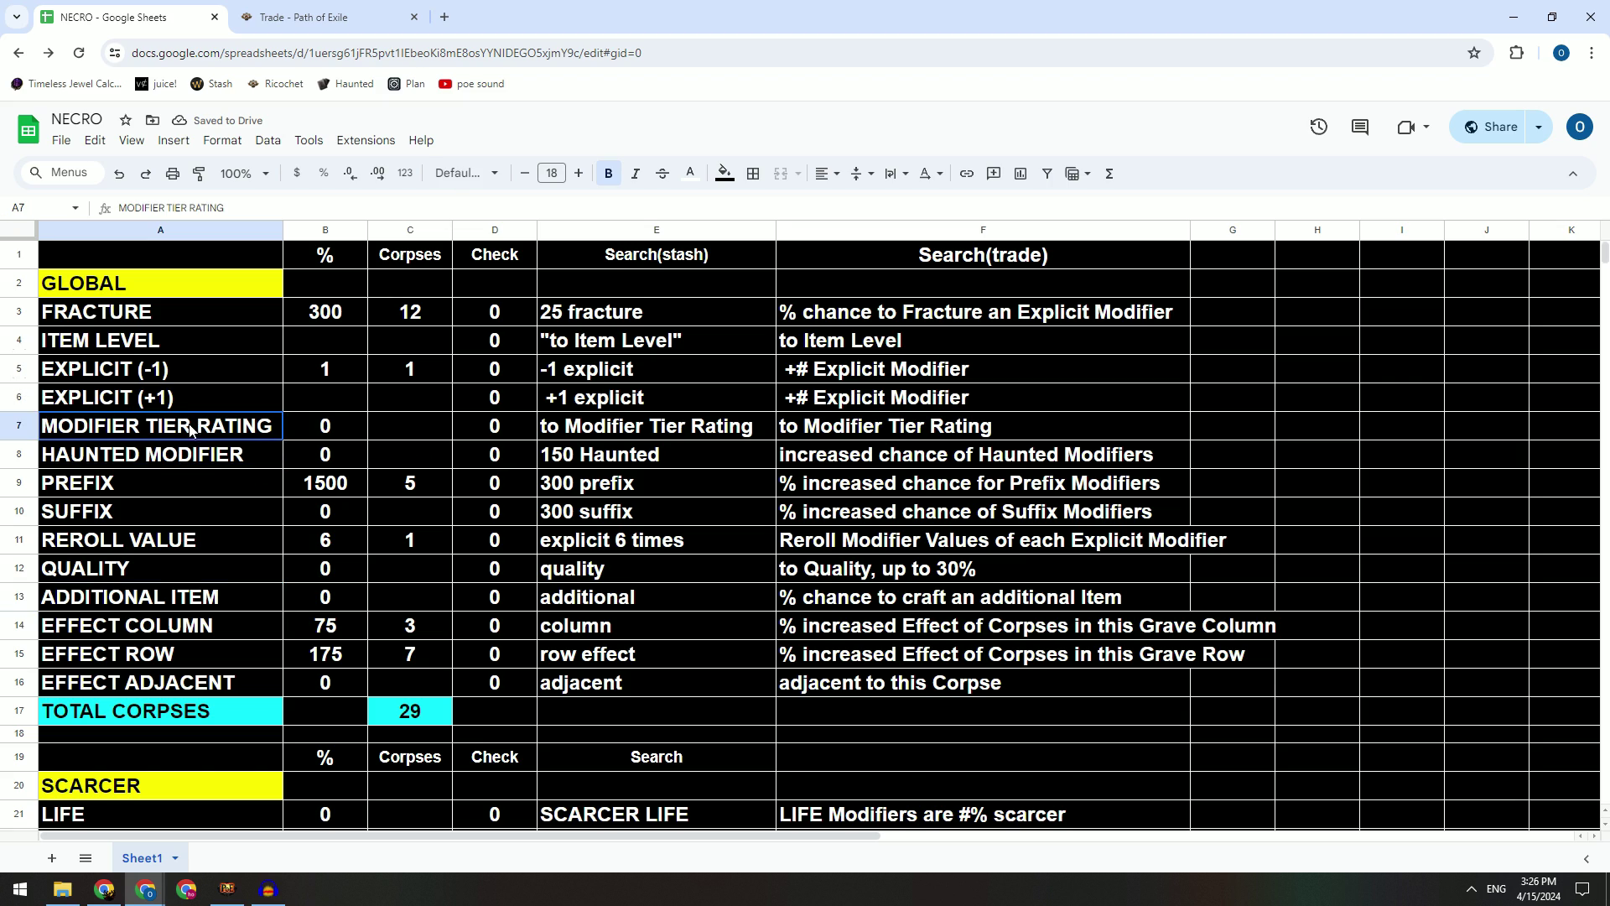
click(405, 436)
text(18)
key(Up)
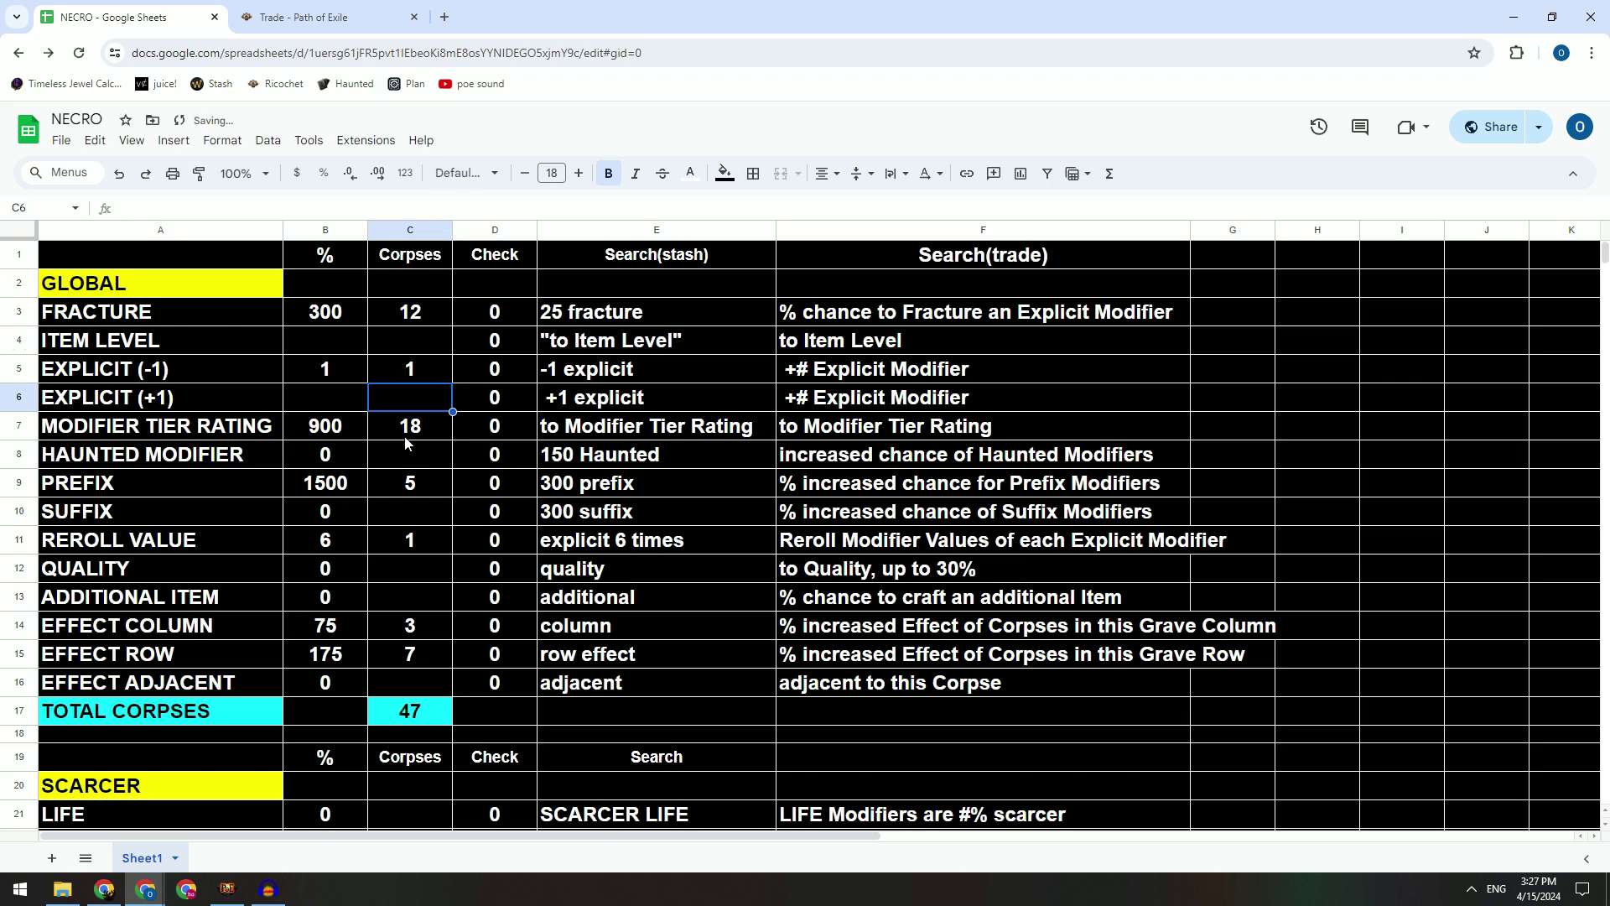
Step: Give SCARCER LIFE, MANA, GEM and PHYSICAL 3 corpses each, skipping DEFENCE
scroll(451, 344, down, 3)
scroll(451, 343, up, 3)
scroll(485, 448, down, 10)
scroll(485, 448, up, 7)
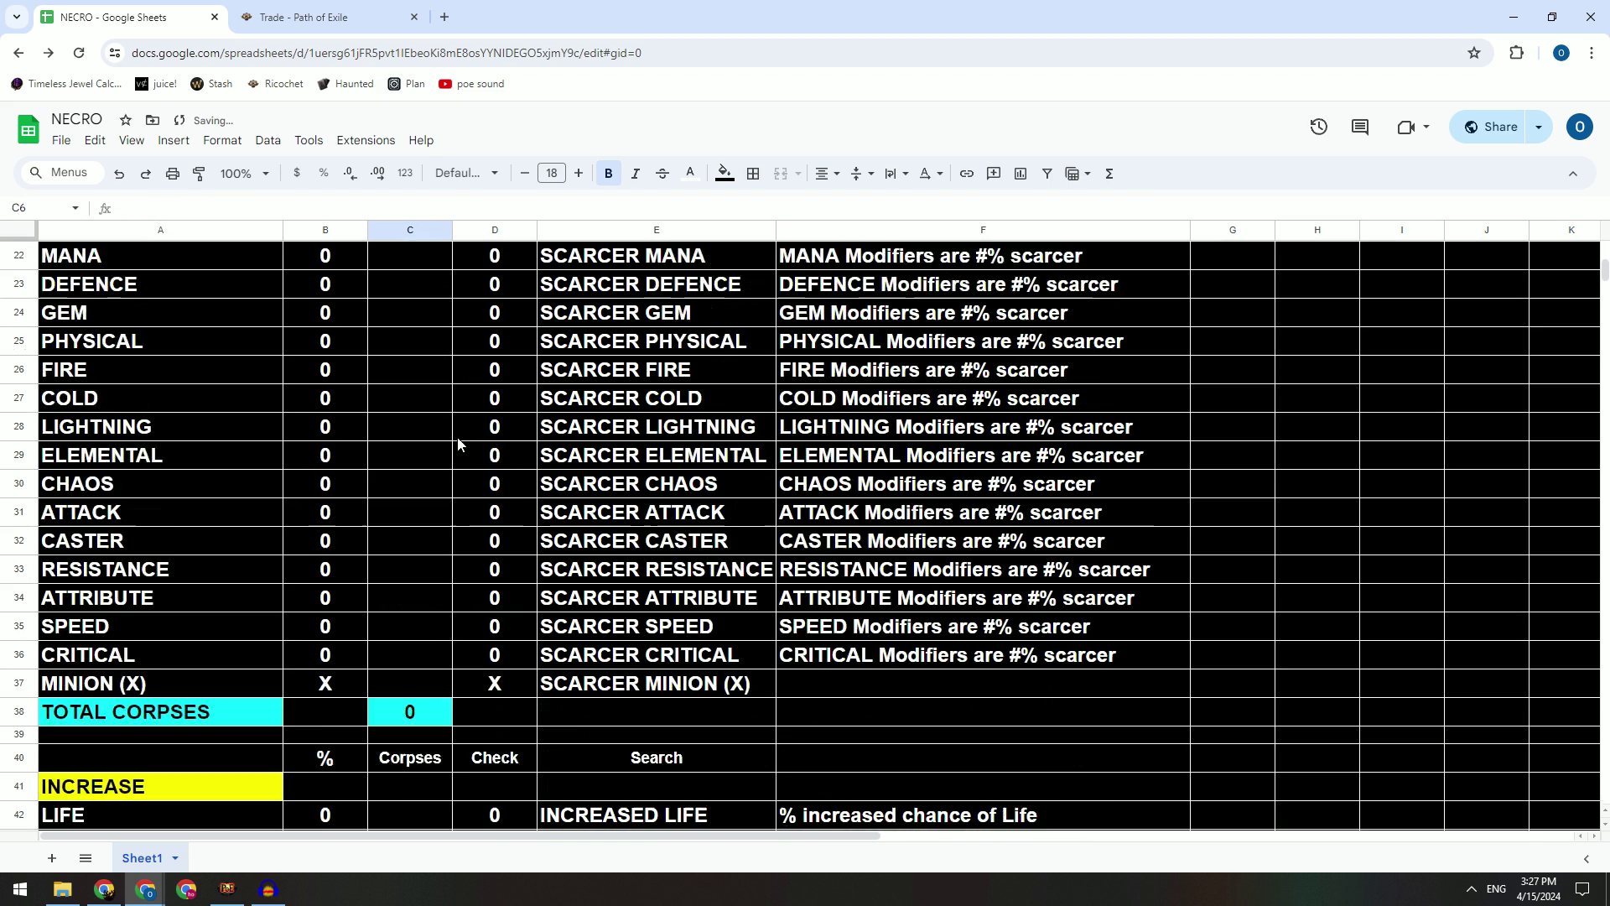
scroll(457, 472, down, 2)
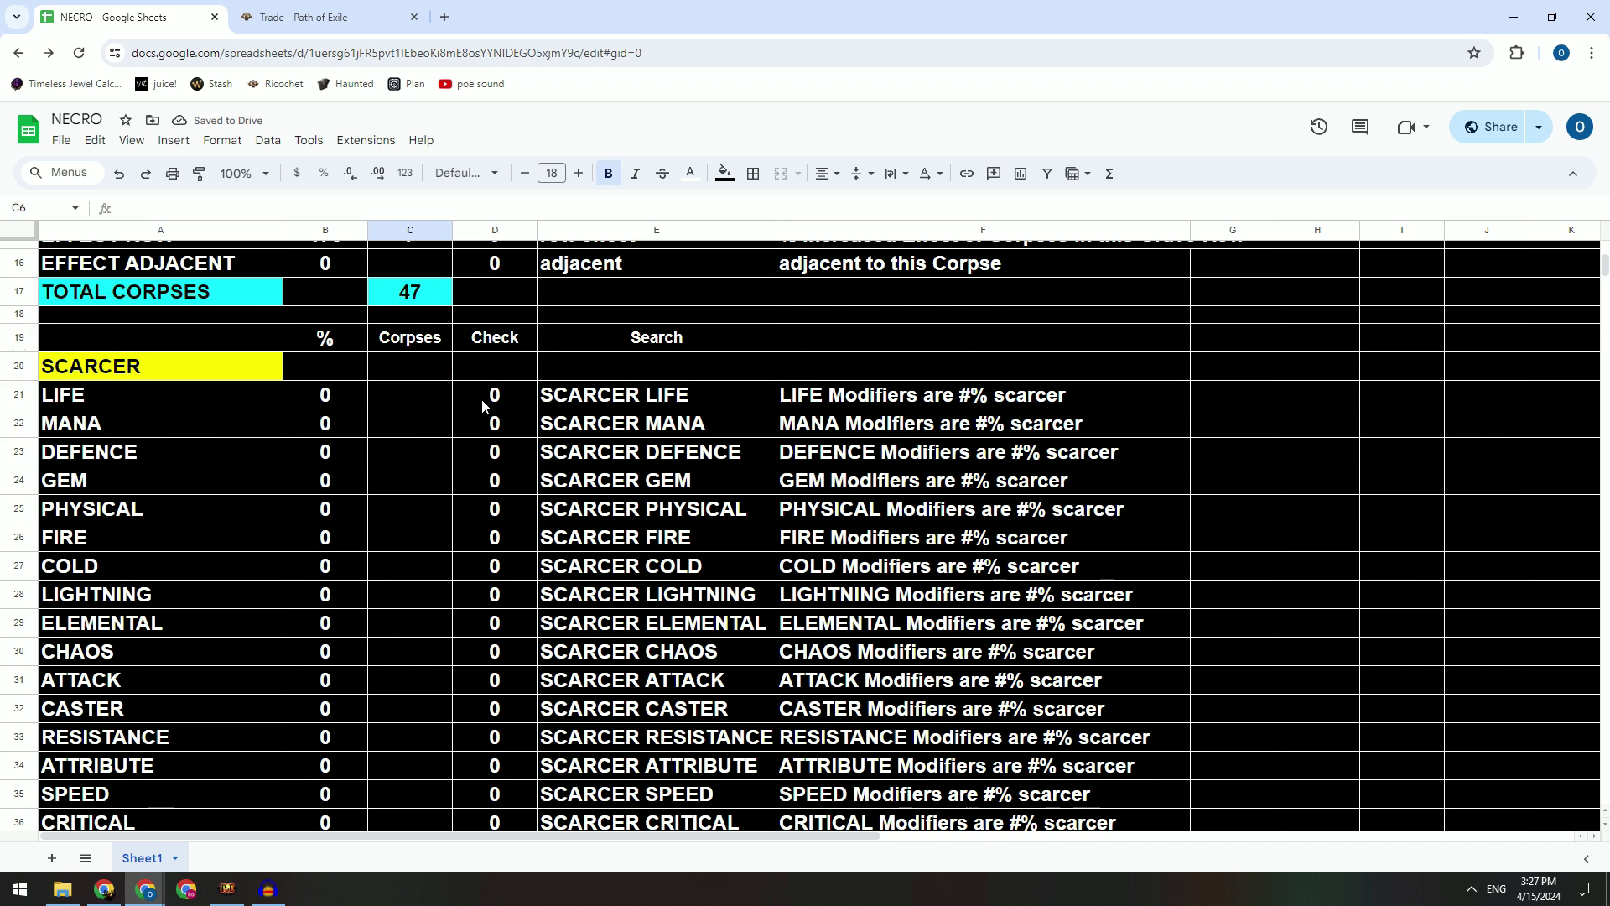
text(3)
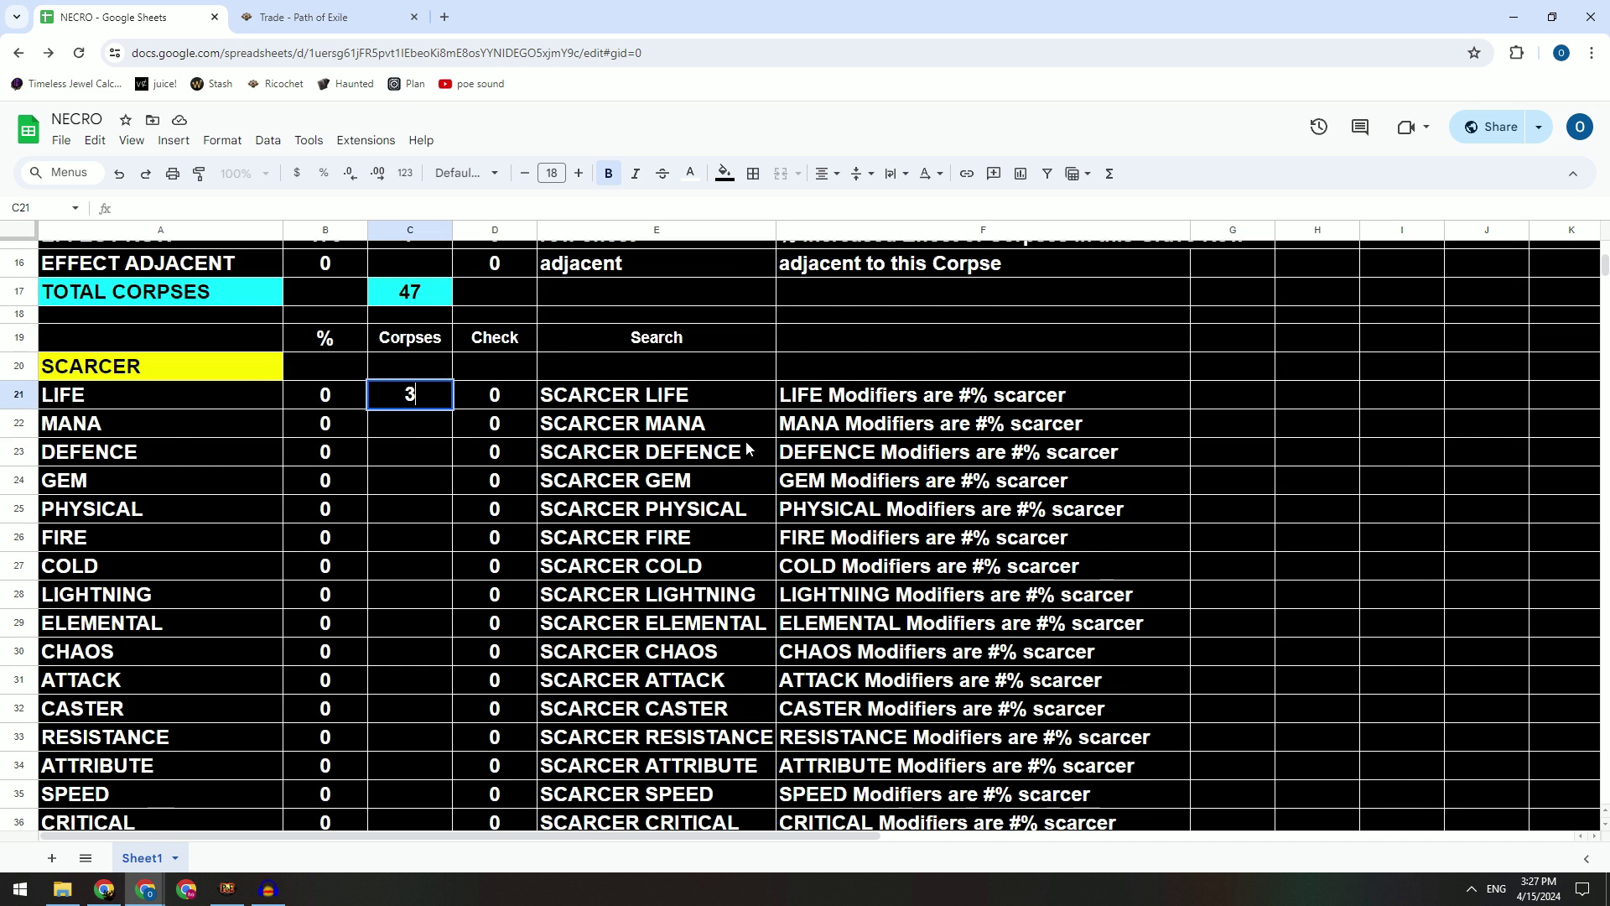
key(Return)
text(3)
key(Return)
key(Down)
text(3)
key(Return)
text(3)
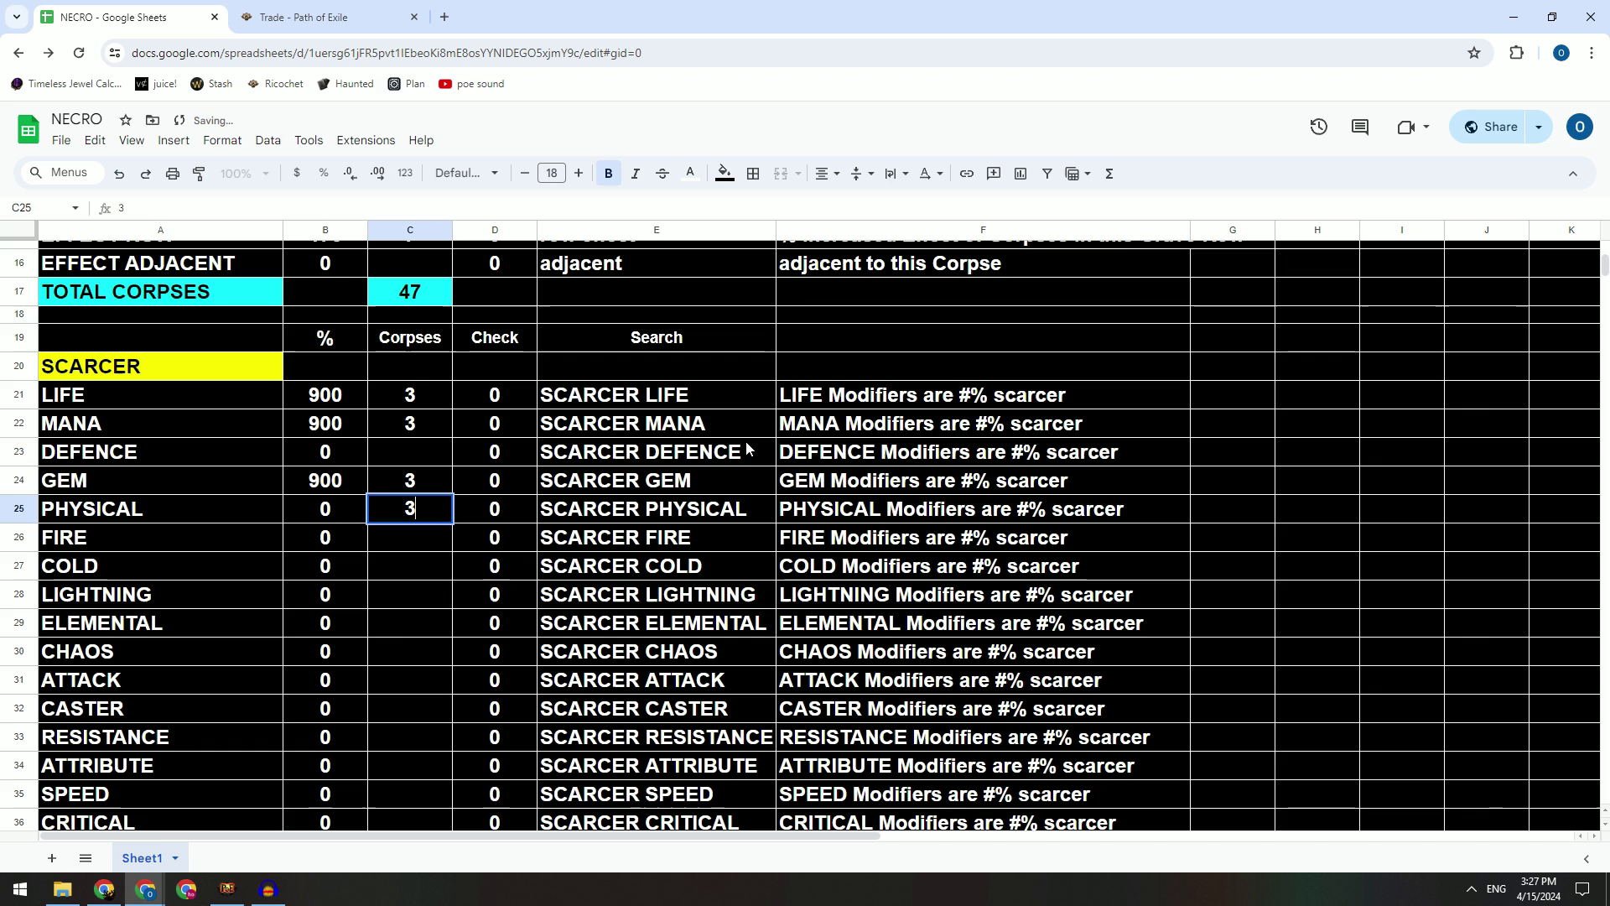
key(Return)
Step: Give CHAOS, RESISTANCE and the remaining SCARCER rows 3 corpses each
key(Down)
key(Down)
key(Down)
key(Down)
text(3)
key(Return)
key(Down)
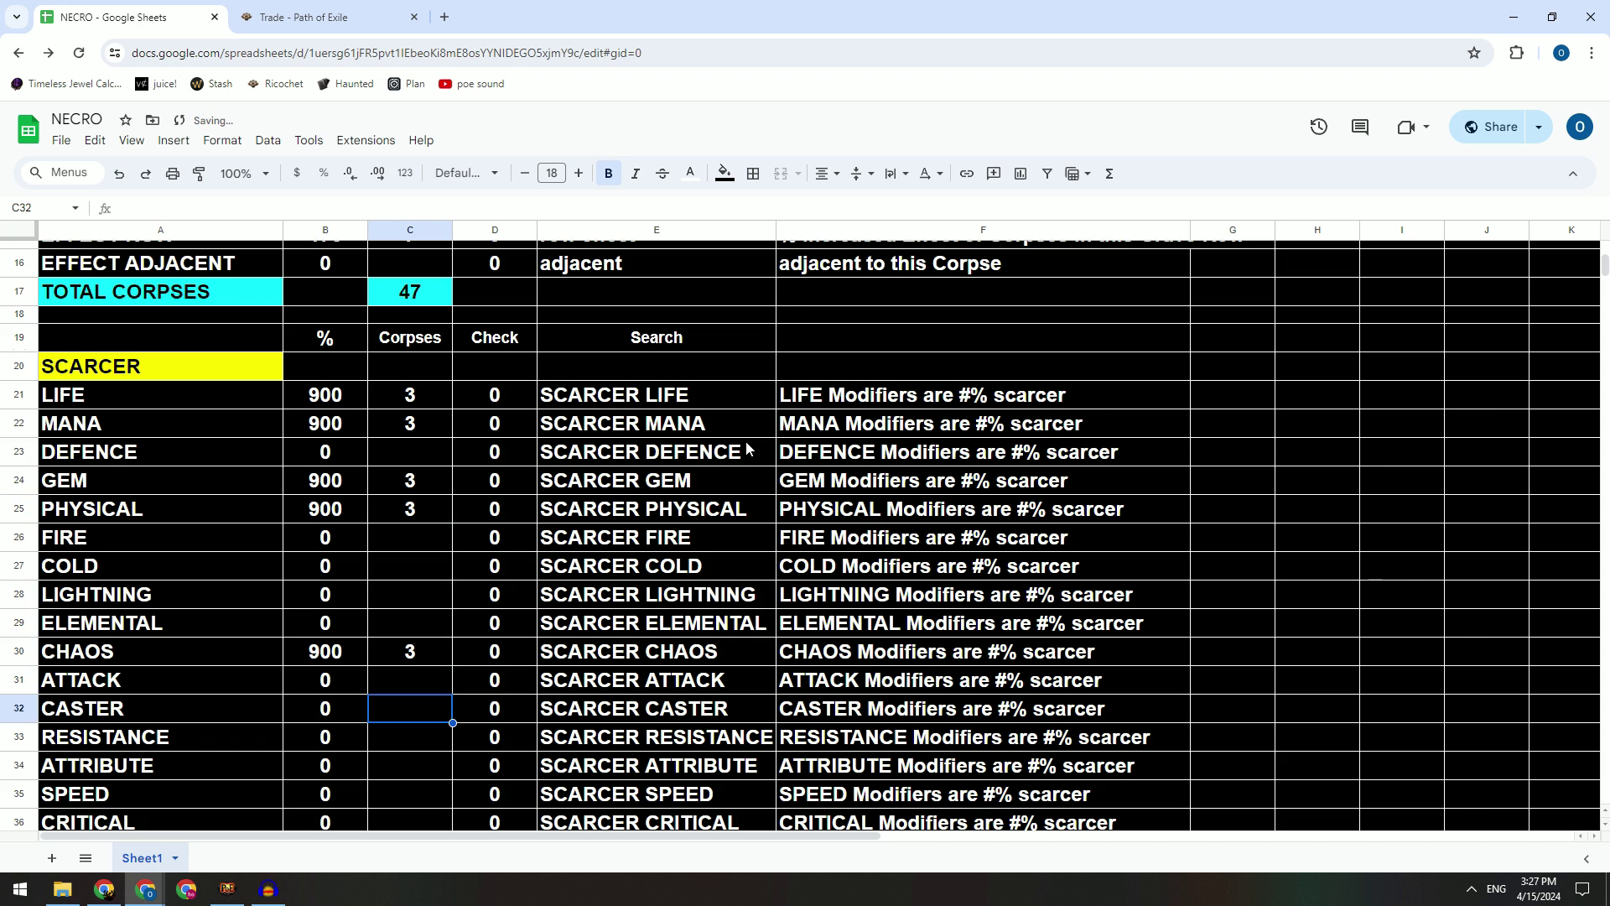
key(Down)
text(3)
key(Return)
key(Down)
key(Down)
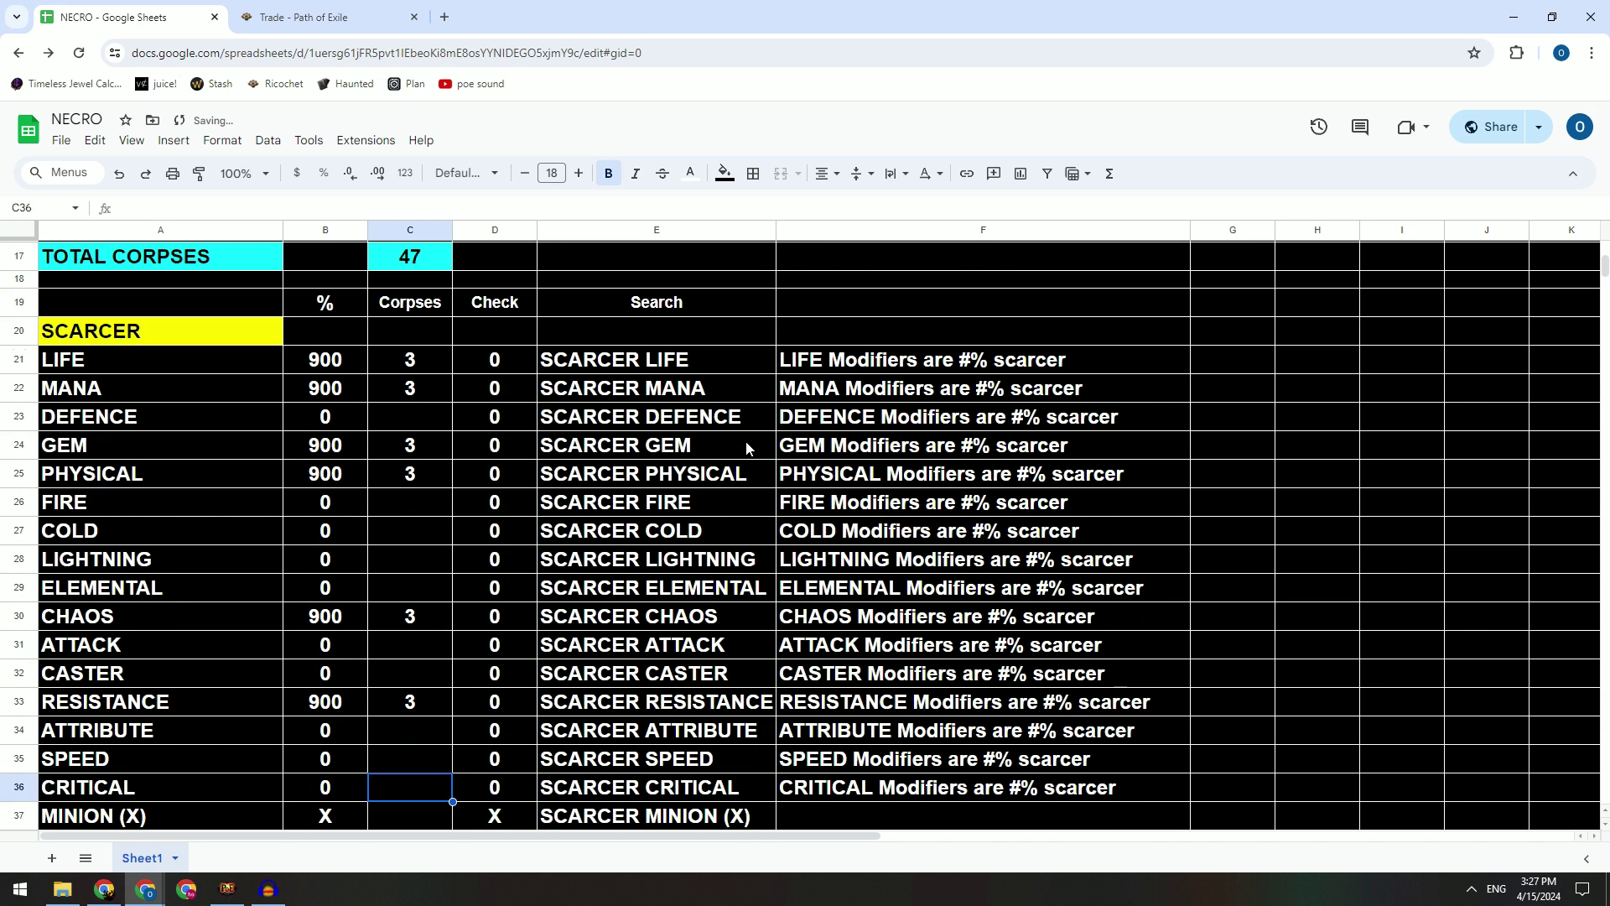
key(Up)
key(Up)
text(3)
key(Return)
Step: Enter a final 3, then launch and close the calculator app
text(3)
key(Return)
text(3)
key(Return)
scroll(747, 444, down, 7)
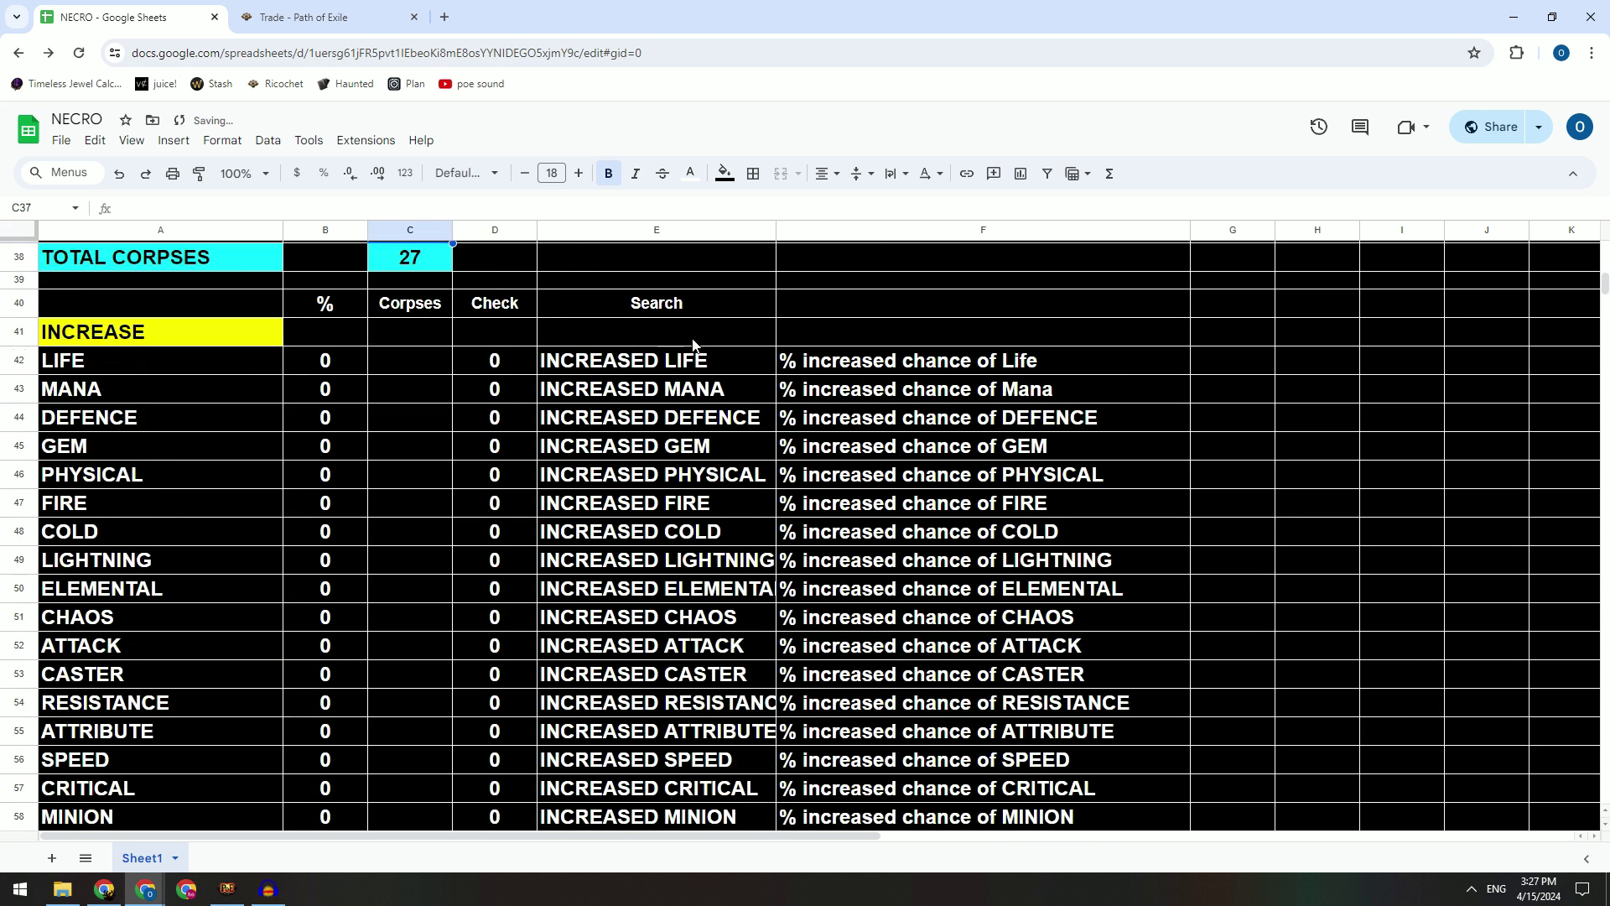
scroll(693, 345, down, 4)
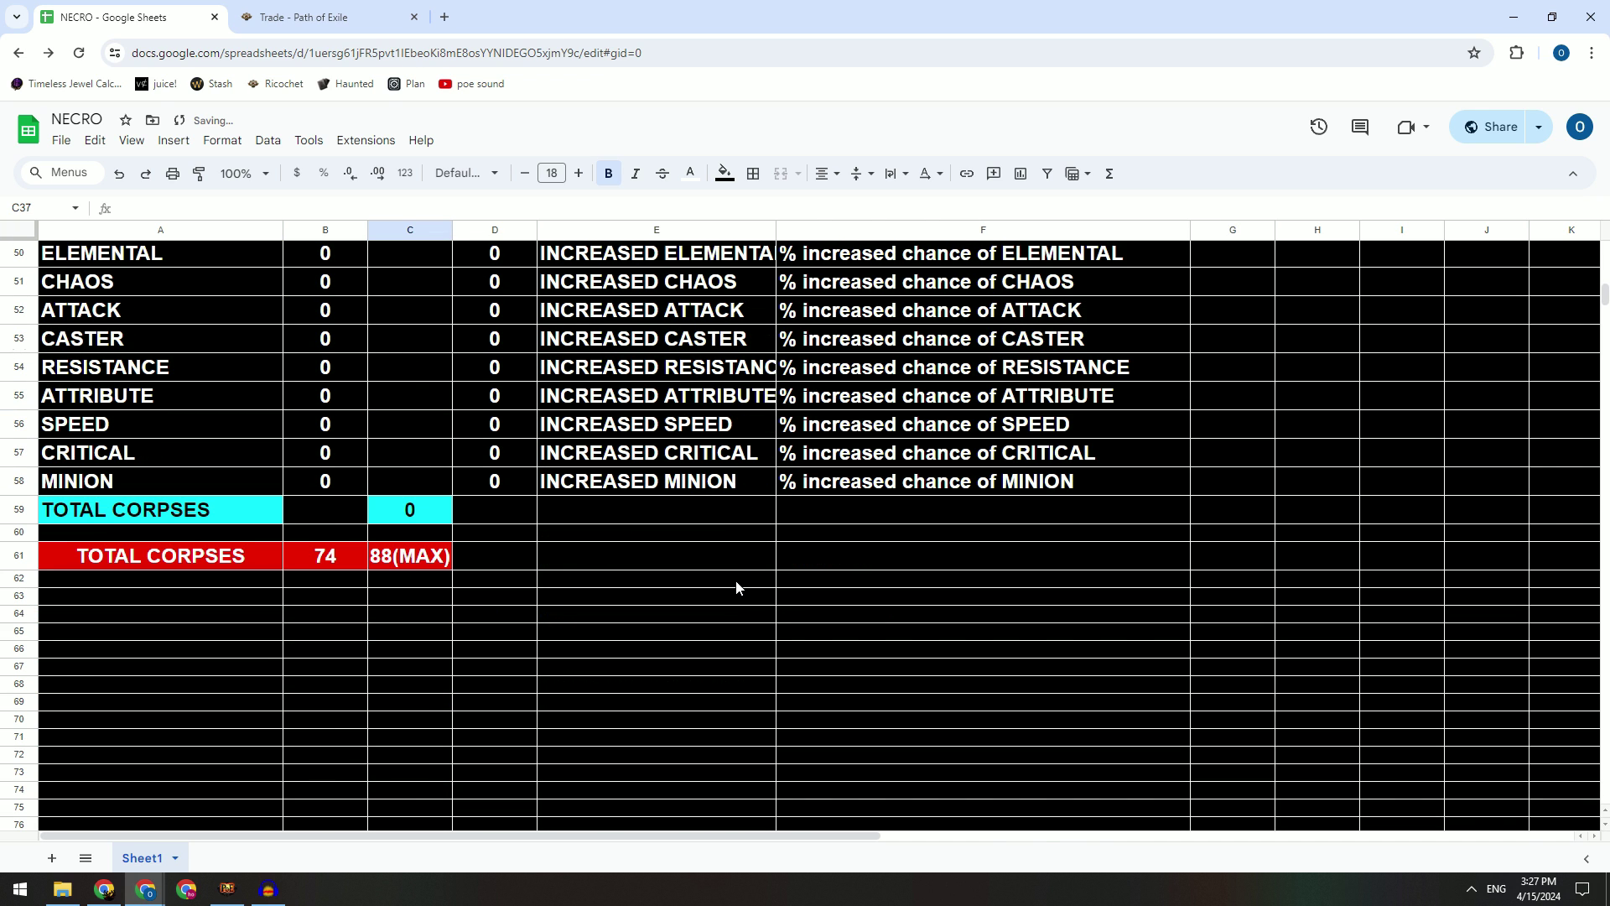
key(super)
text(calc)
key(Return)
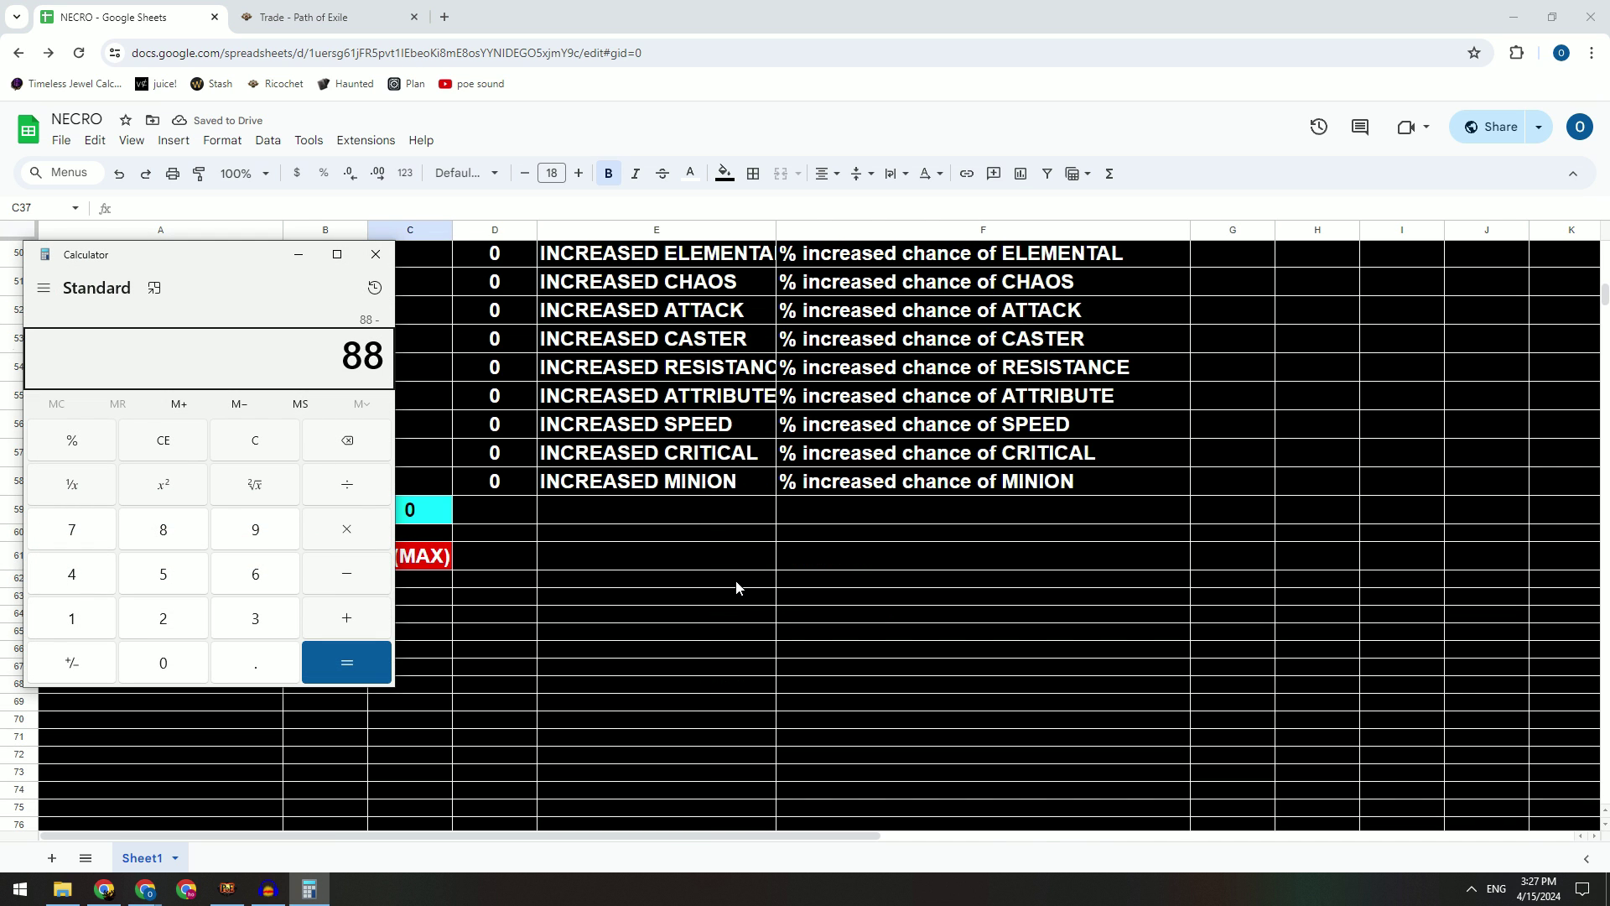
click(375, 253)
Step: Set C48 and C49 (INCREASE FIRE rows) to 4 corpses each
scroll(212, 535, up, 4)
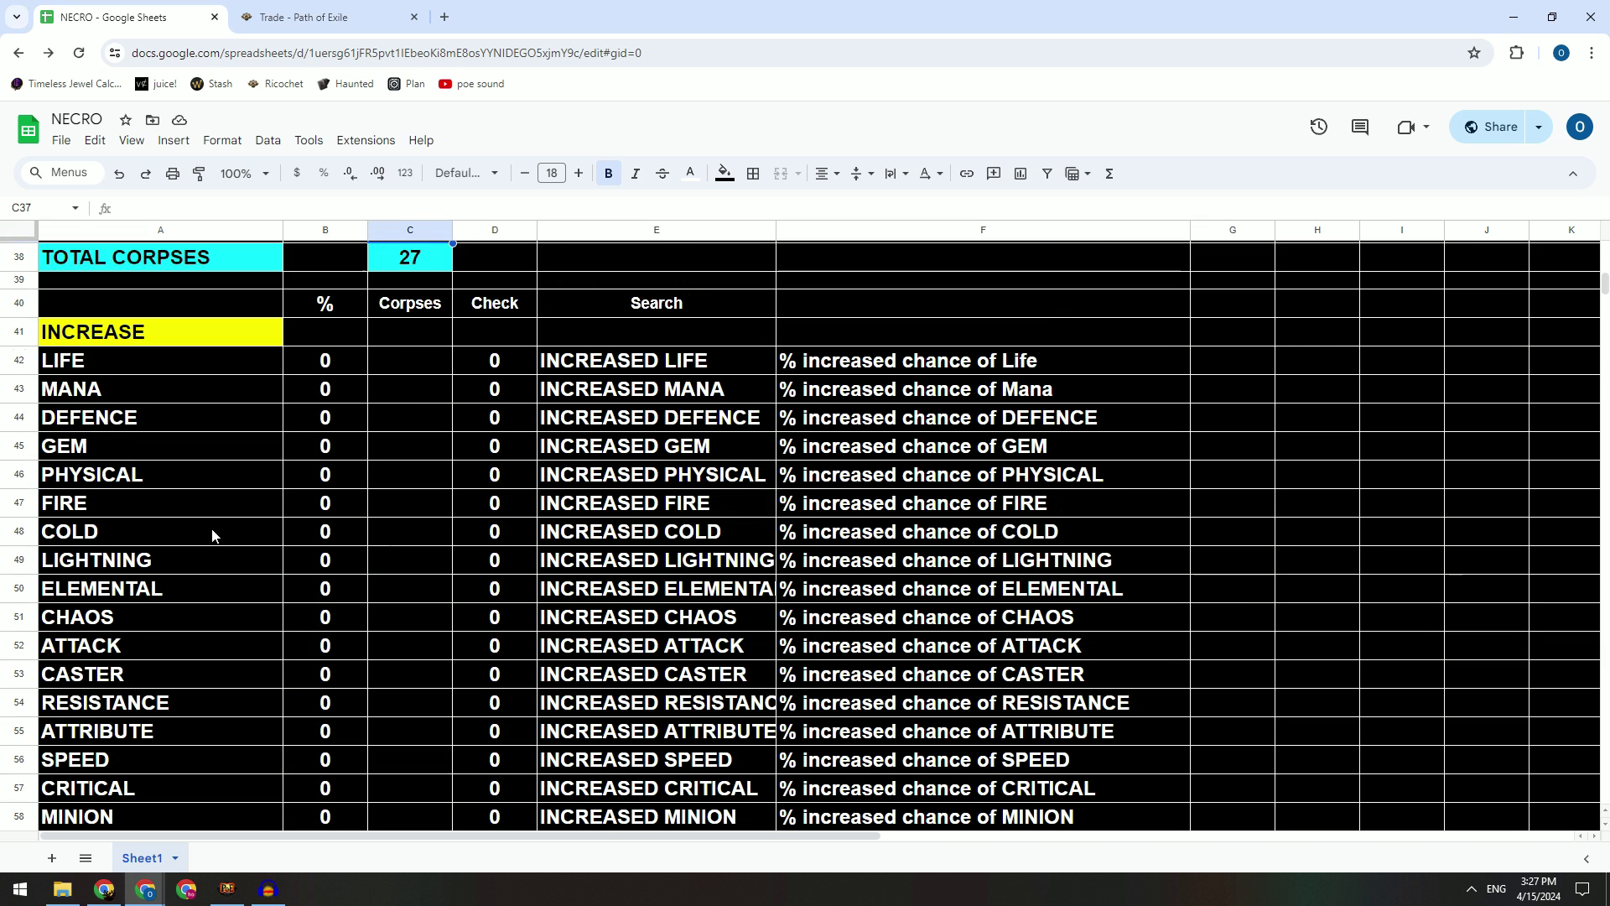
key(Down)
text(4)
key(Return)
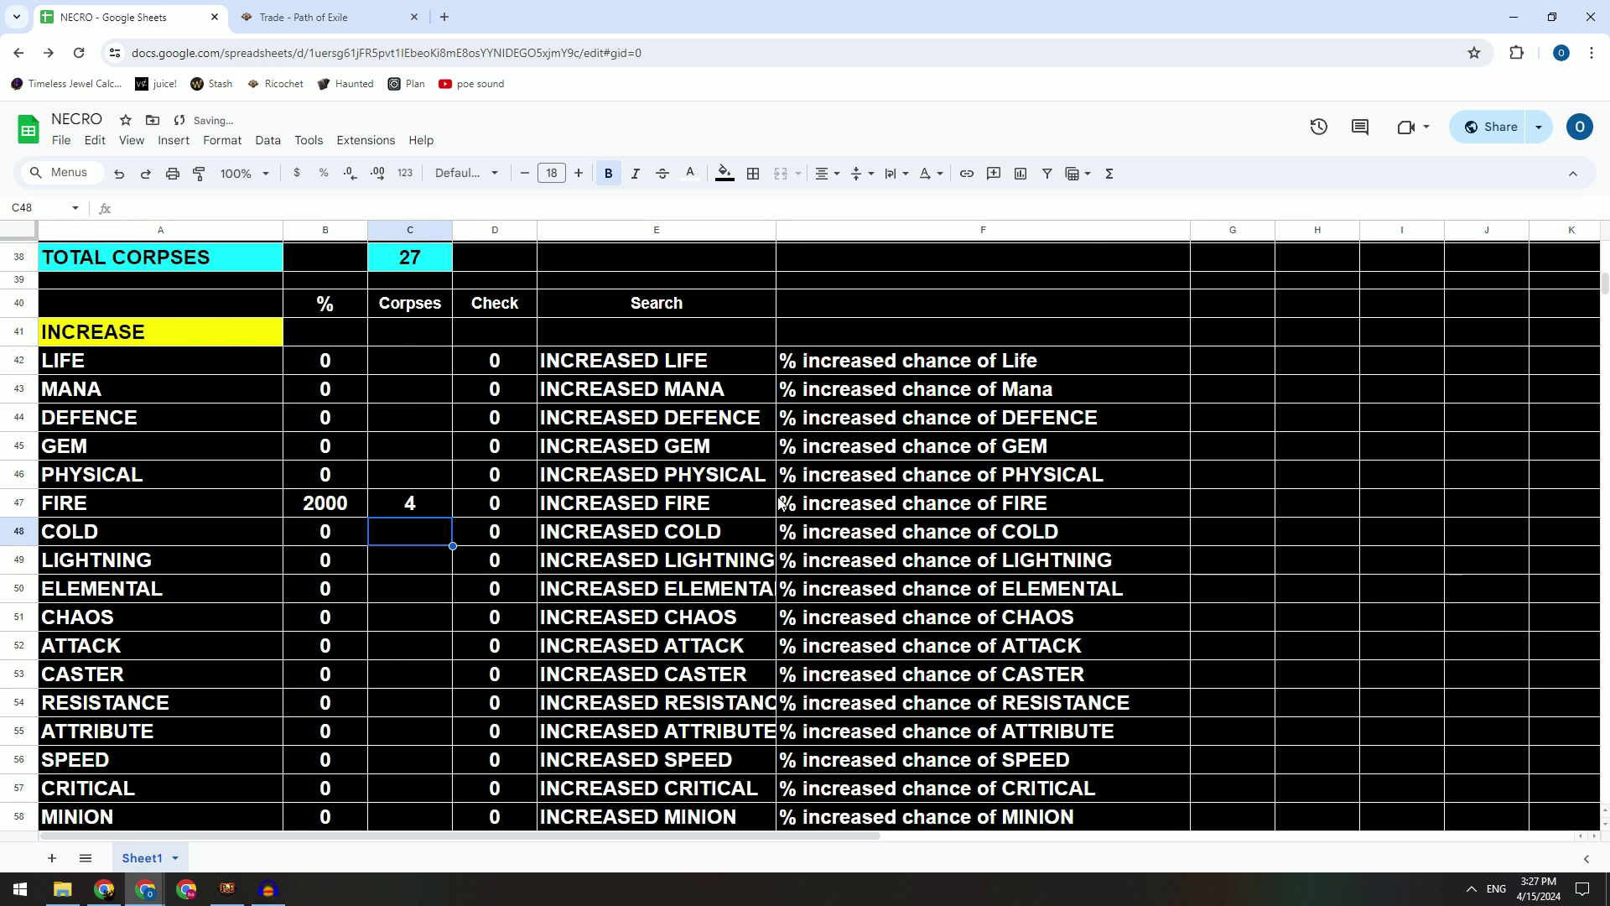
text(4)
key(Return)
text(4)
key(Return)
Step: Select cell E3 holding the '25 fracture' stash search
scroll(590, 608, down, 4)
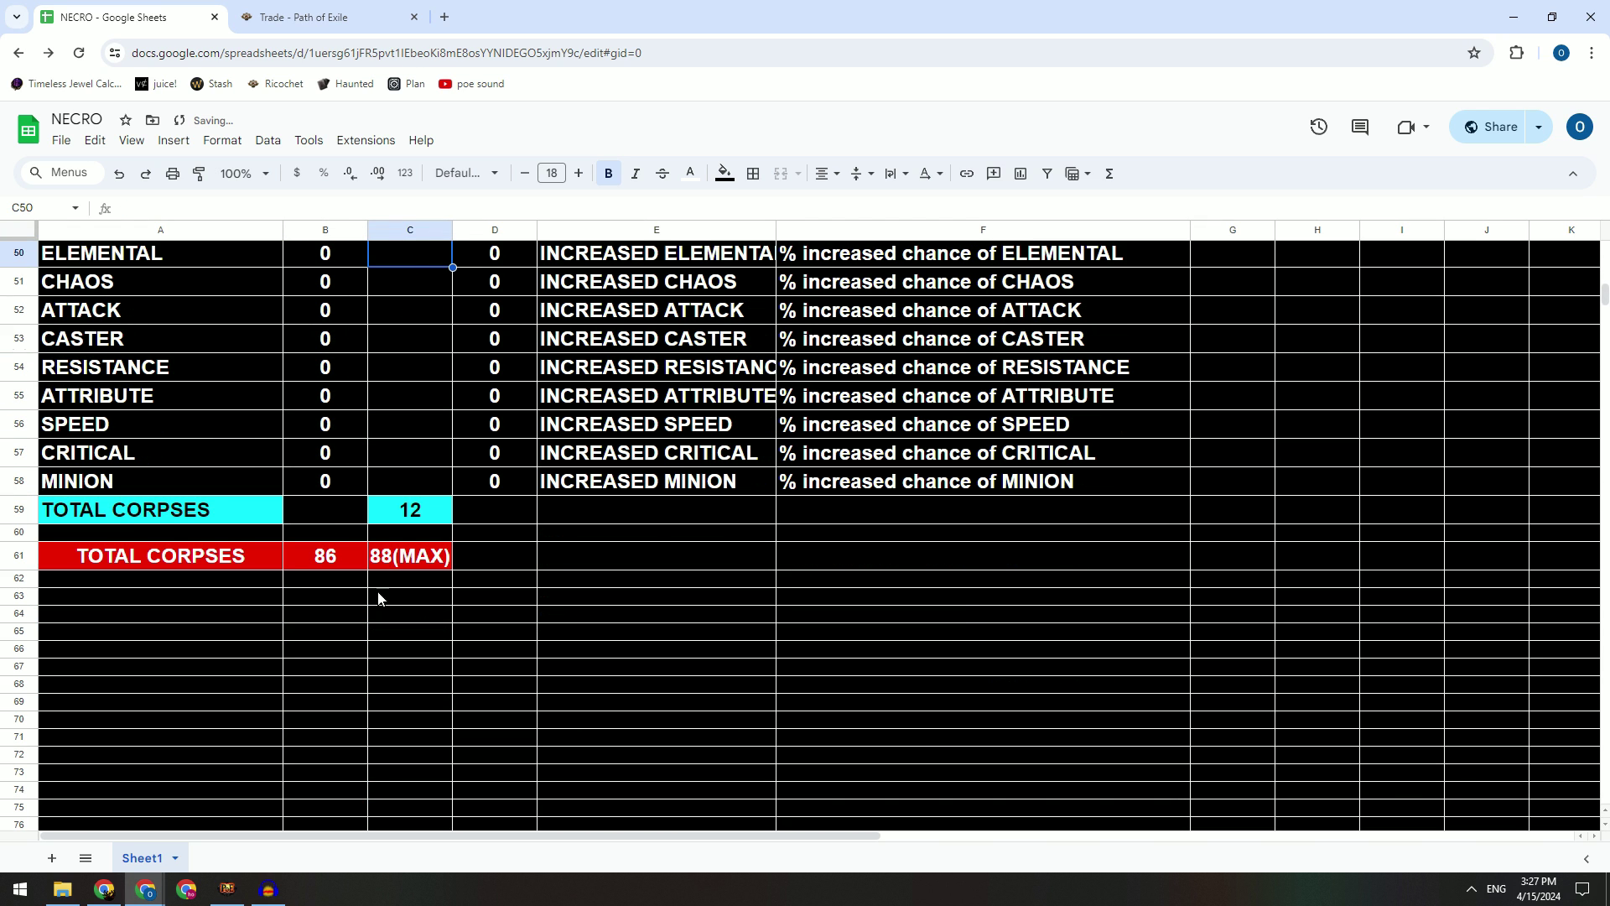
scroll(378, 598, up, 15)
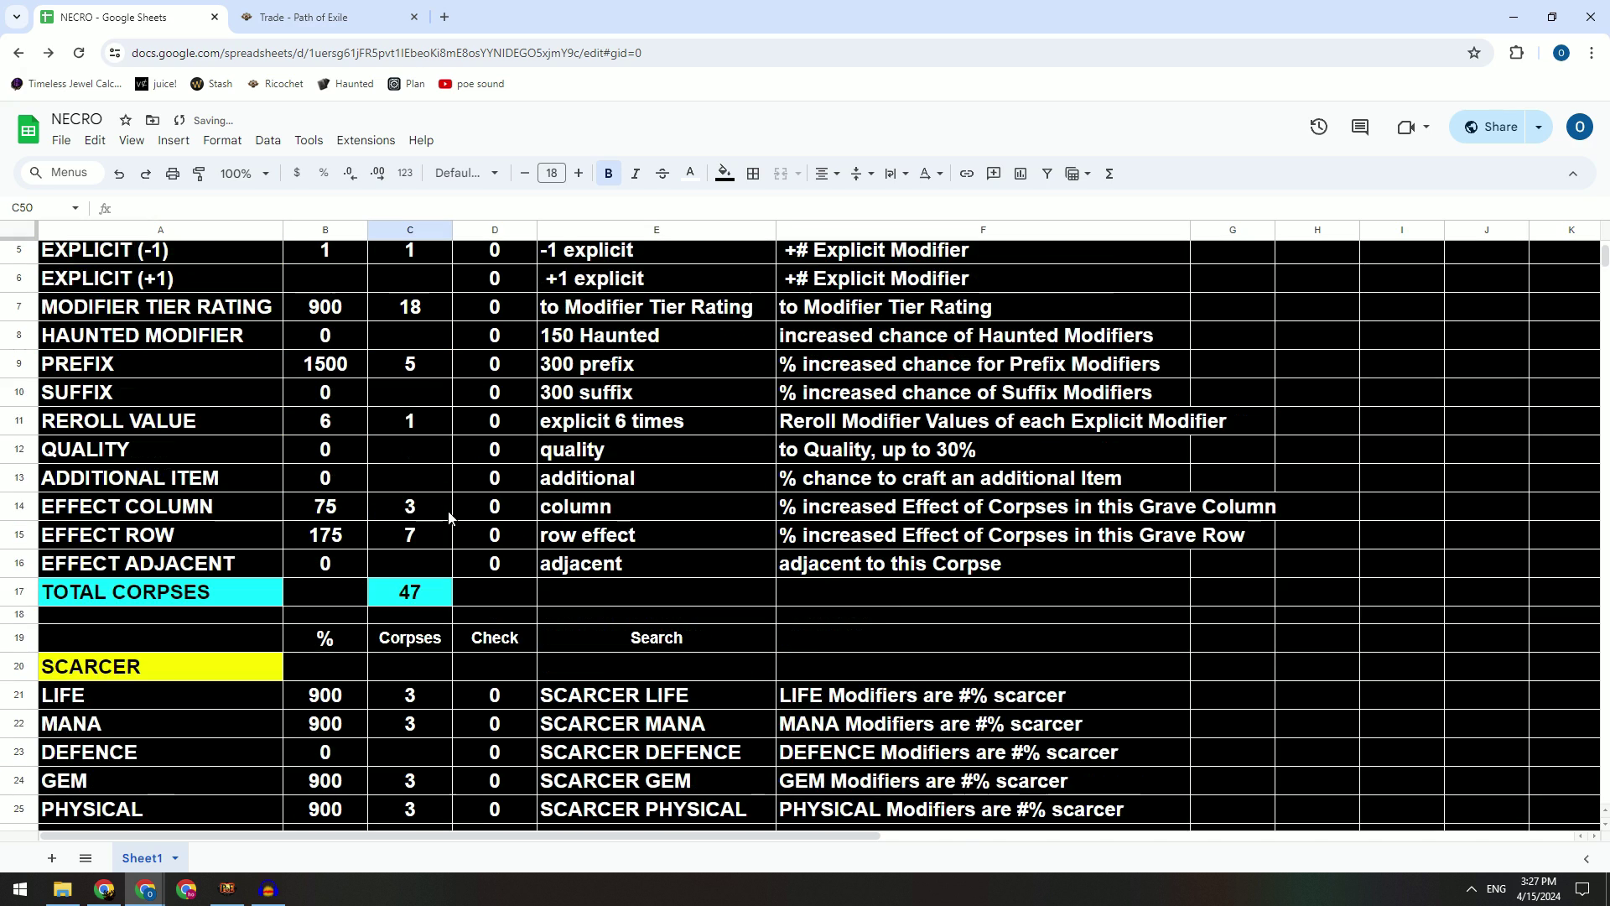
scroll(449, 517, up, 2)
click(881, 397)
click(664, 254)
key(ctrl+space)
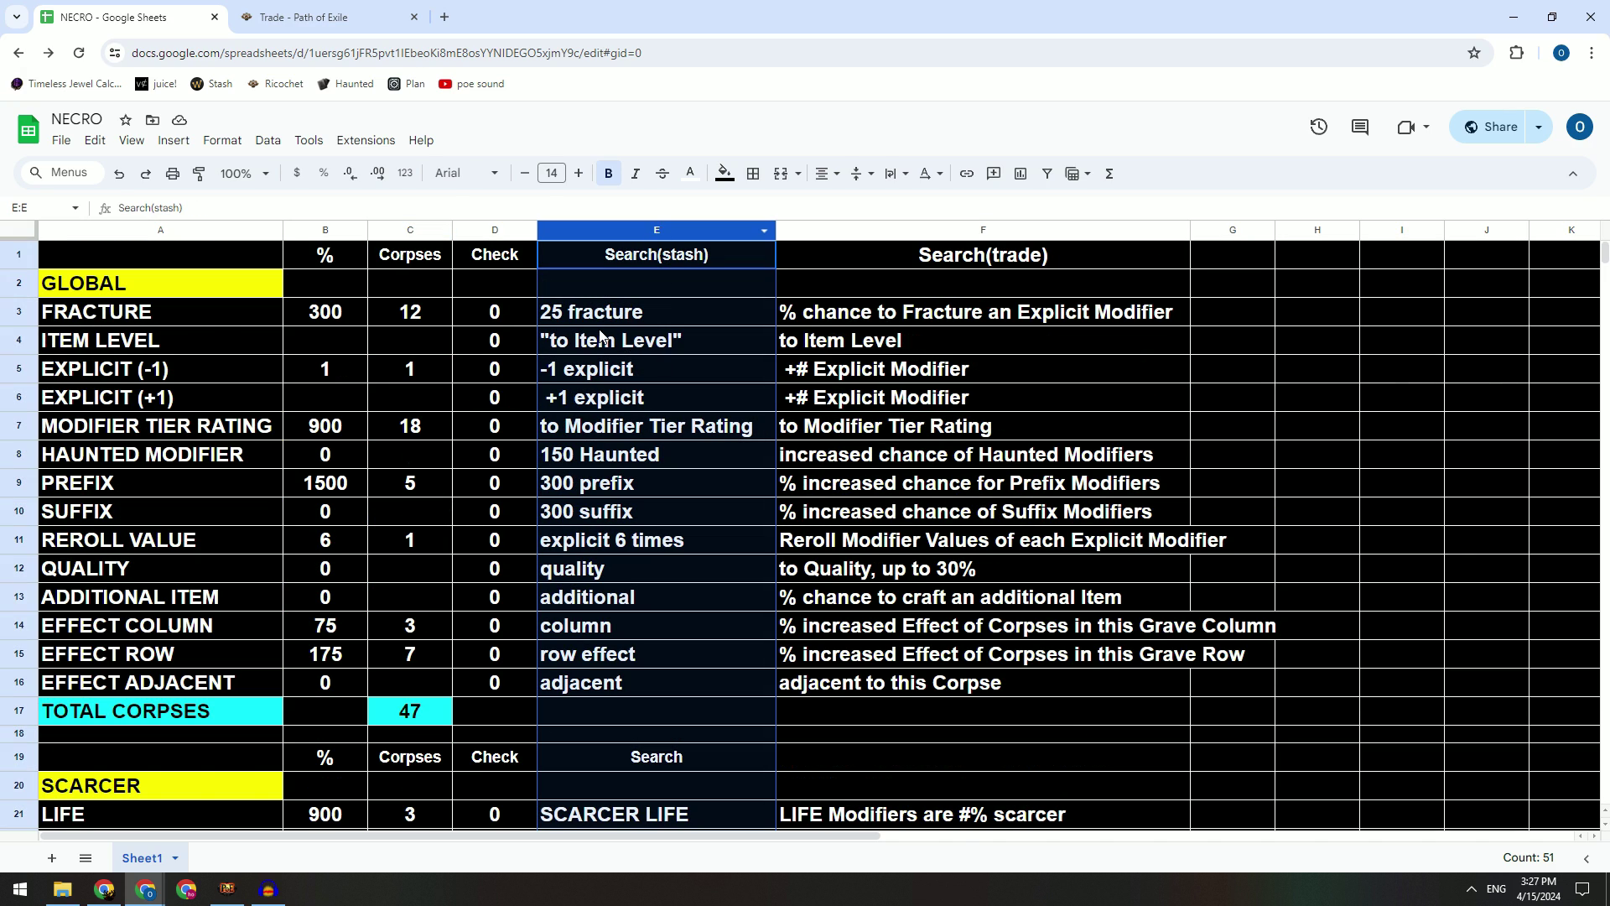
click(599, 317)
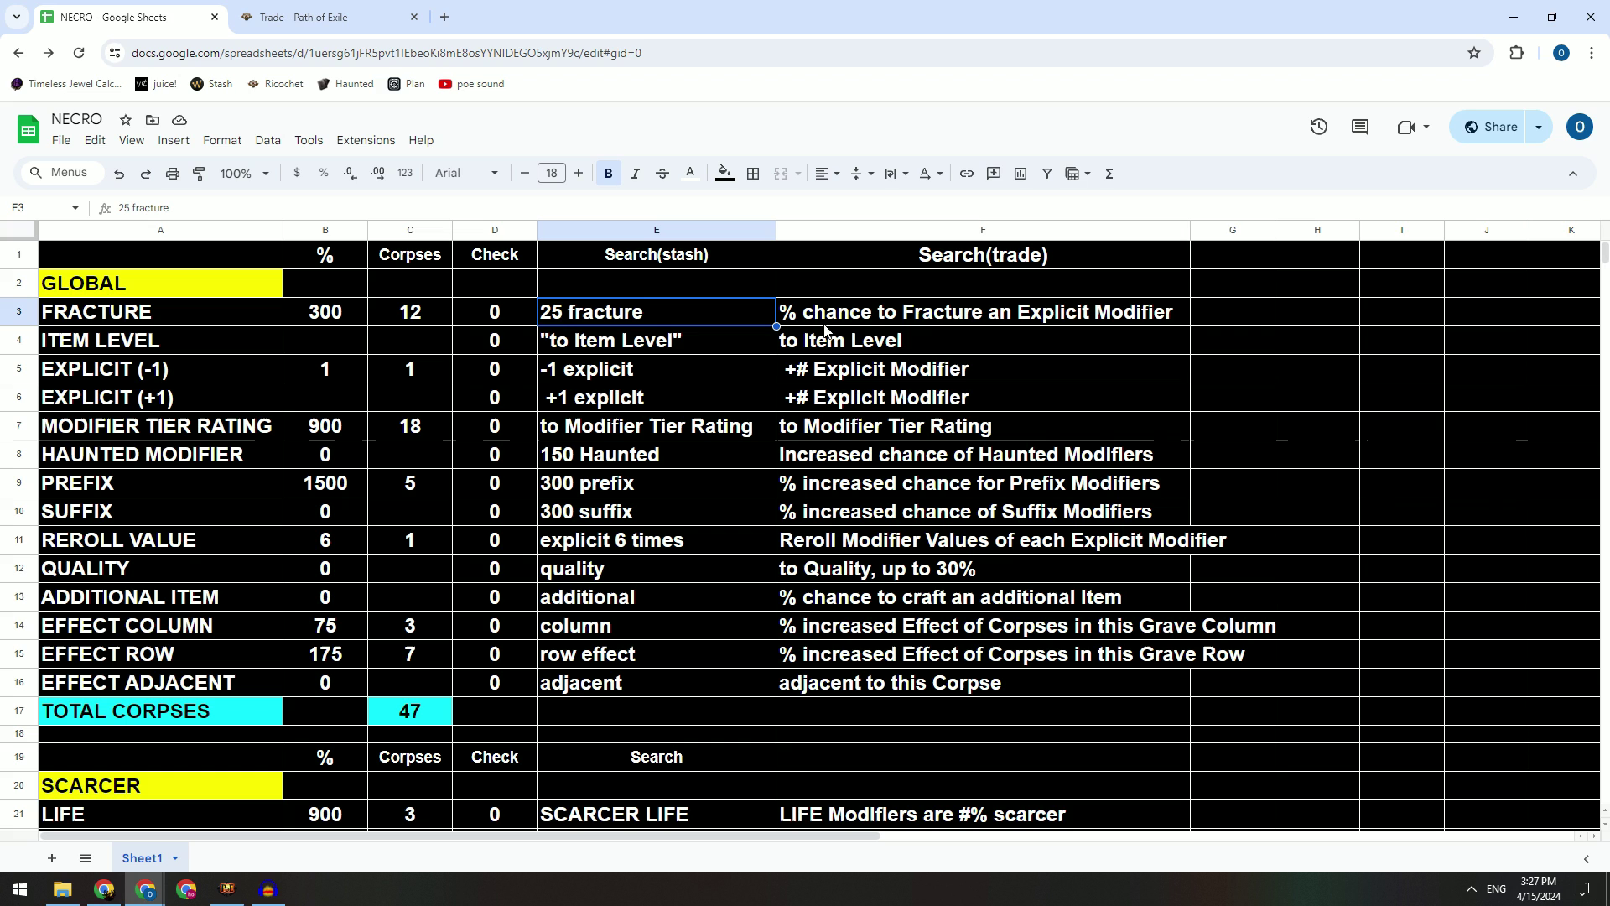
Step: Copy the Beast corpses adjacency modifier wording from Sudos PoE Tools into the game
key(alt+Tab)
click(728, 362)
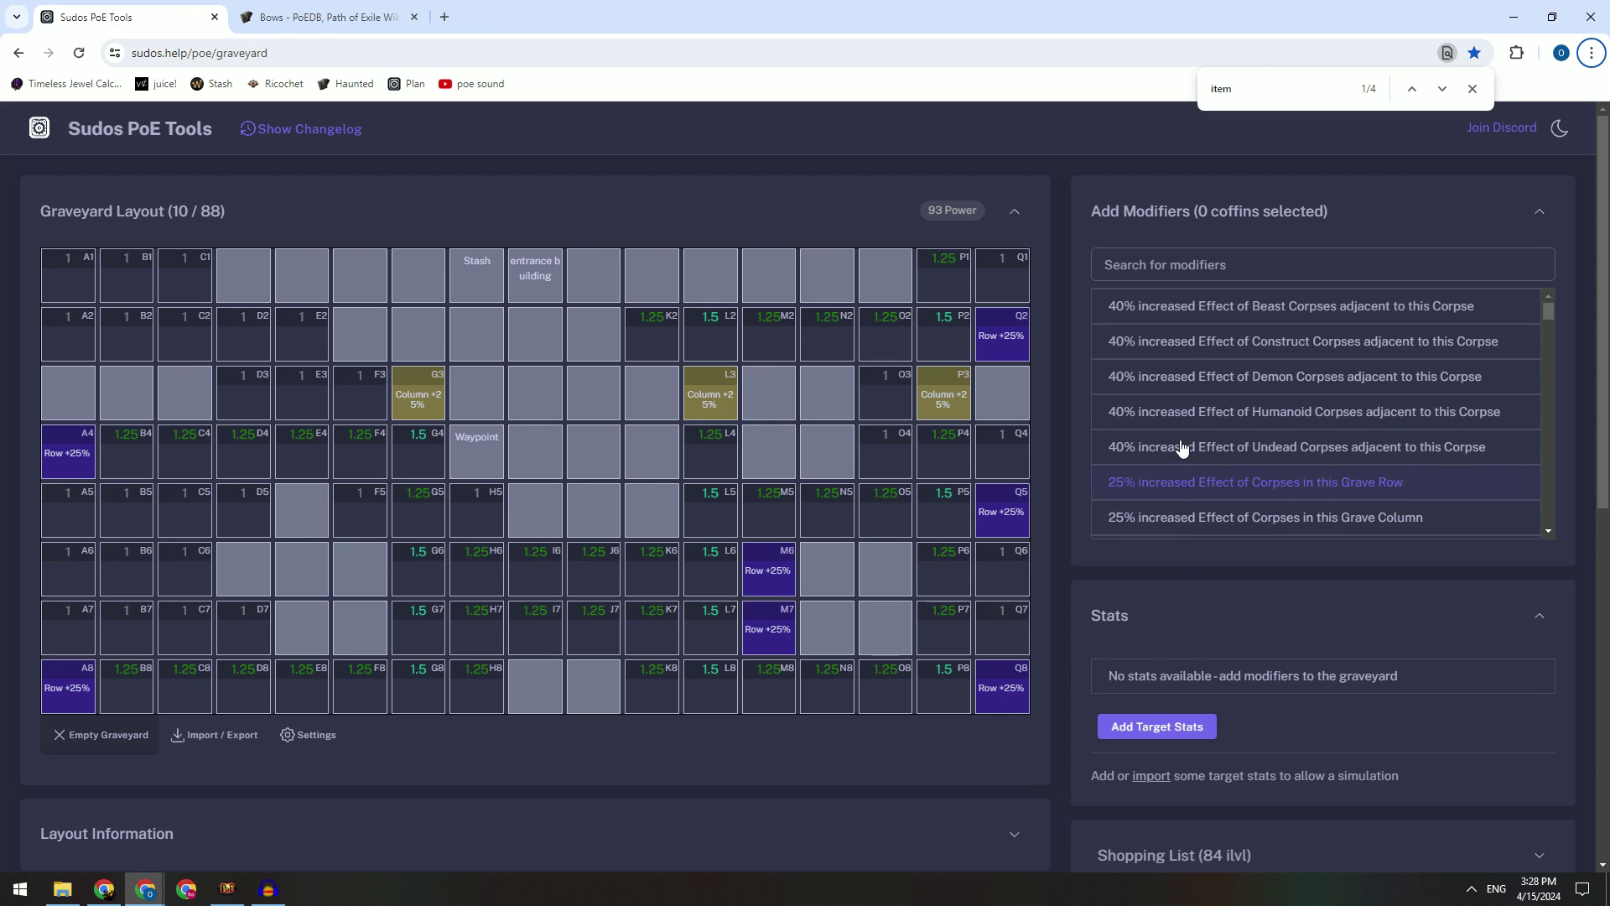
drag(1205, 310, 1470, 318)
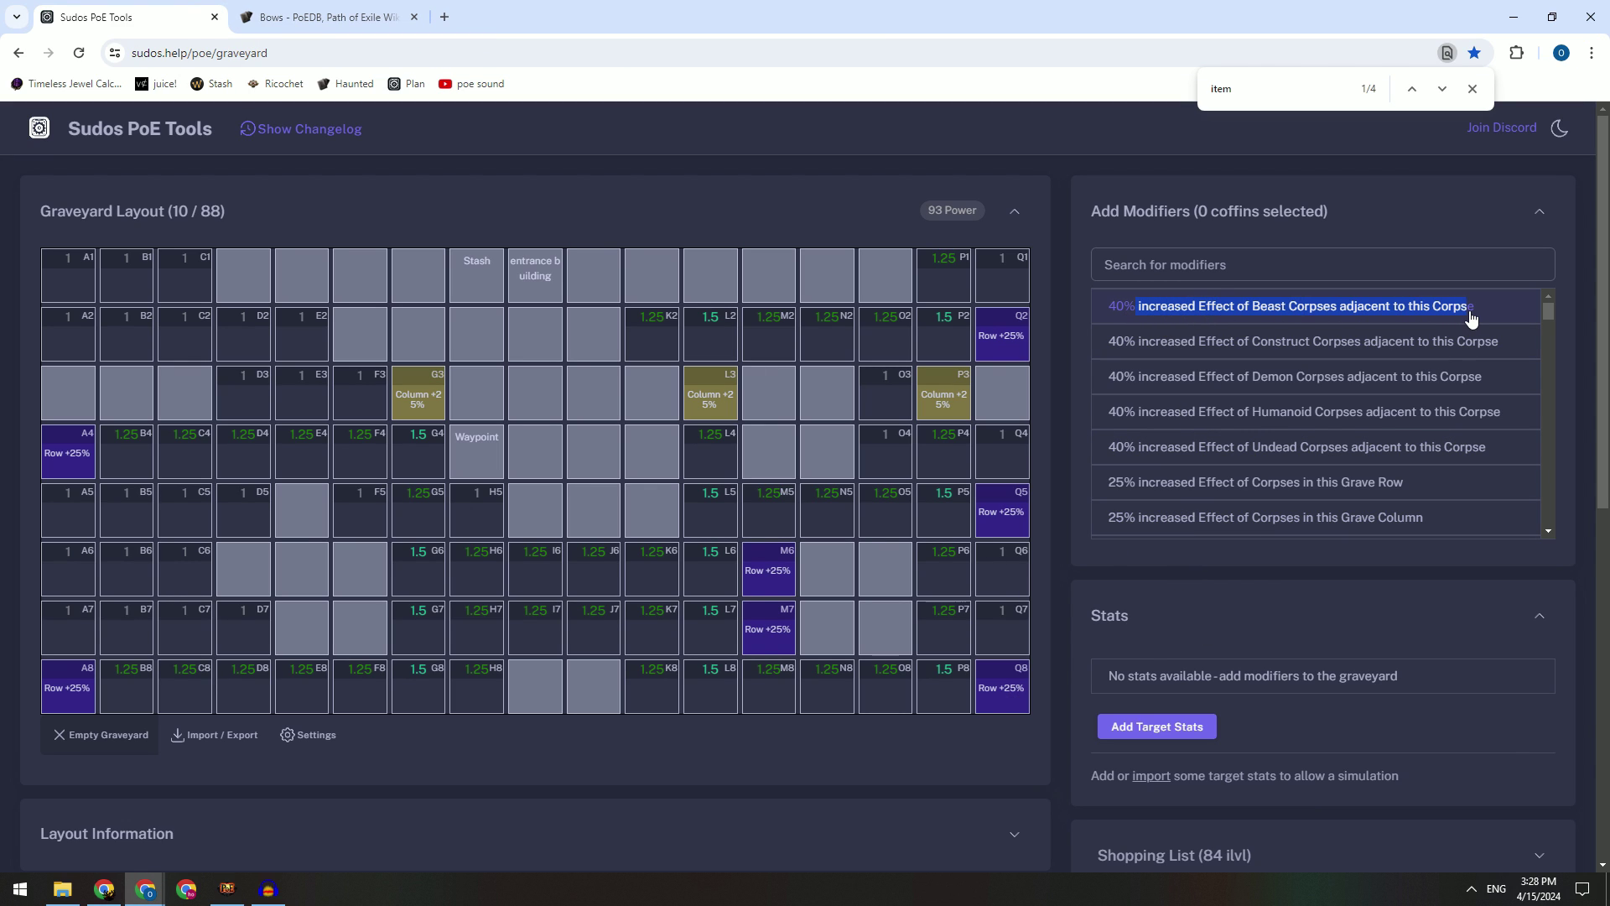
key(alt+Tab)
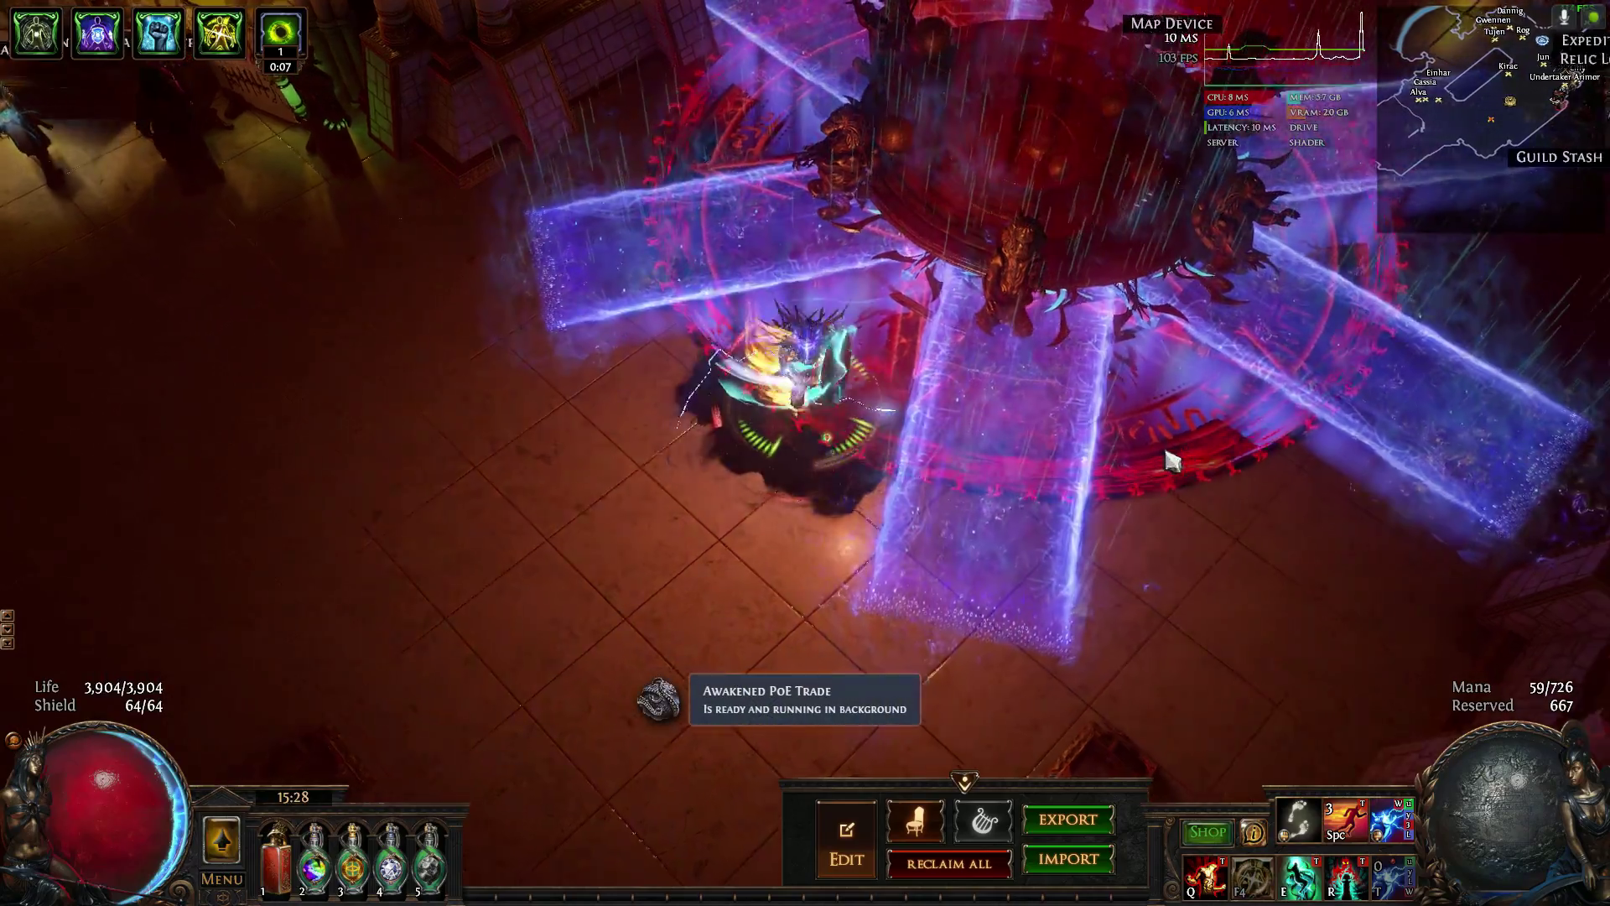
Step: Open the stash and highlight coffins with the copied Beast-corpse modifier across coffin tabs
click(1172, 460)
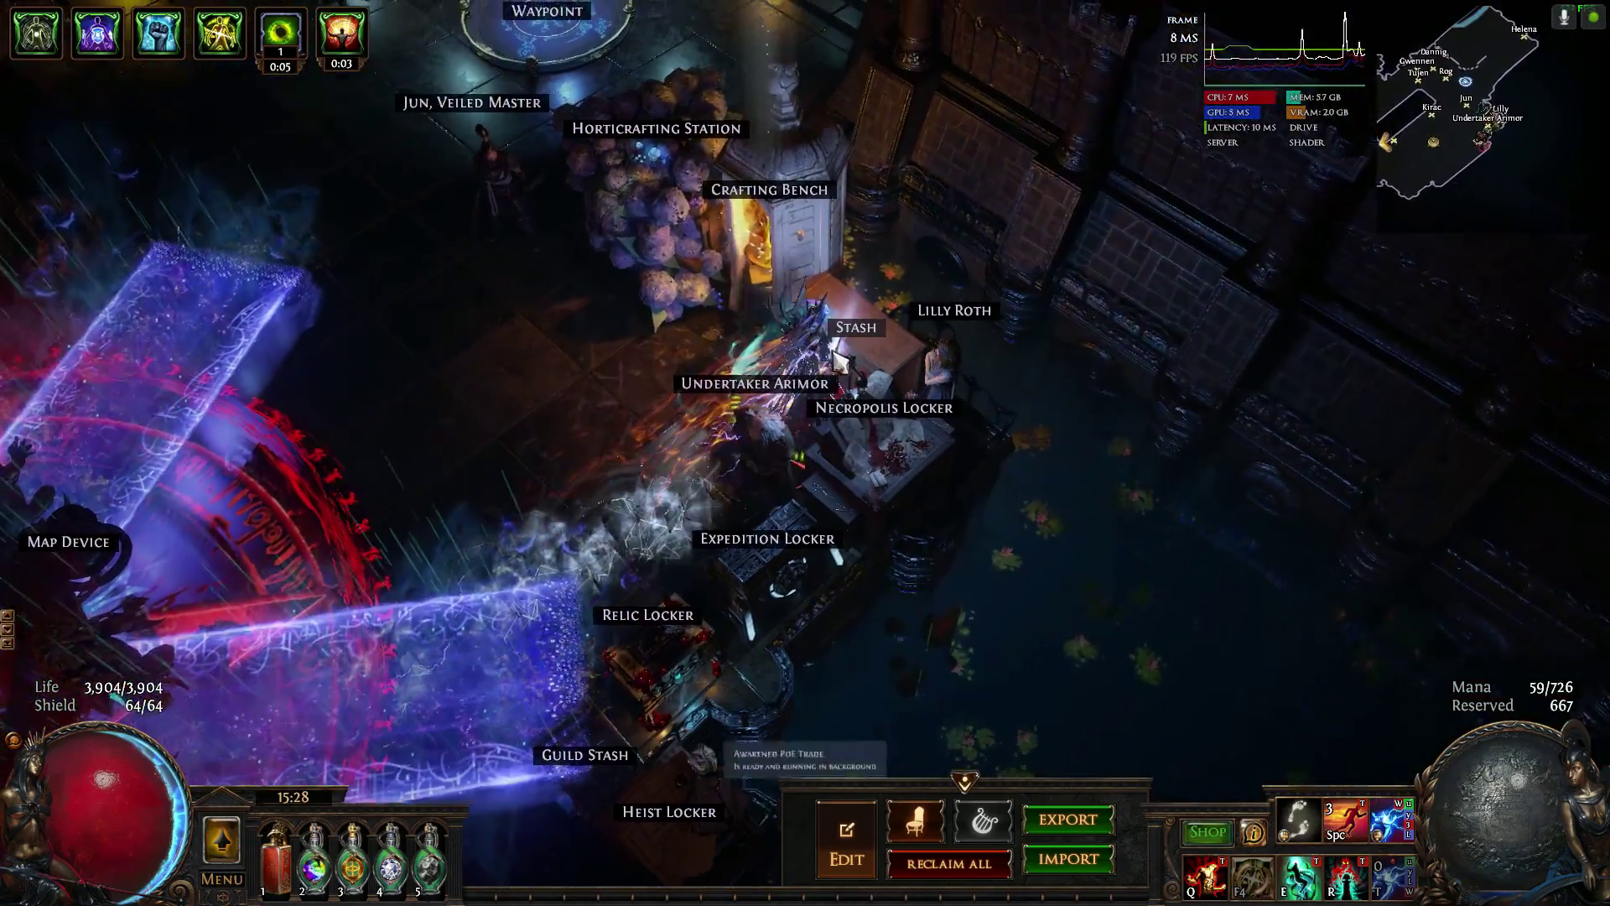
click(836, 356)
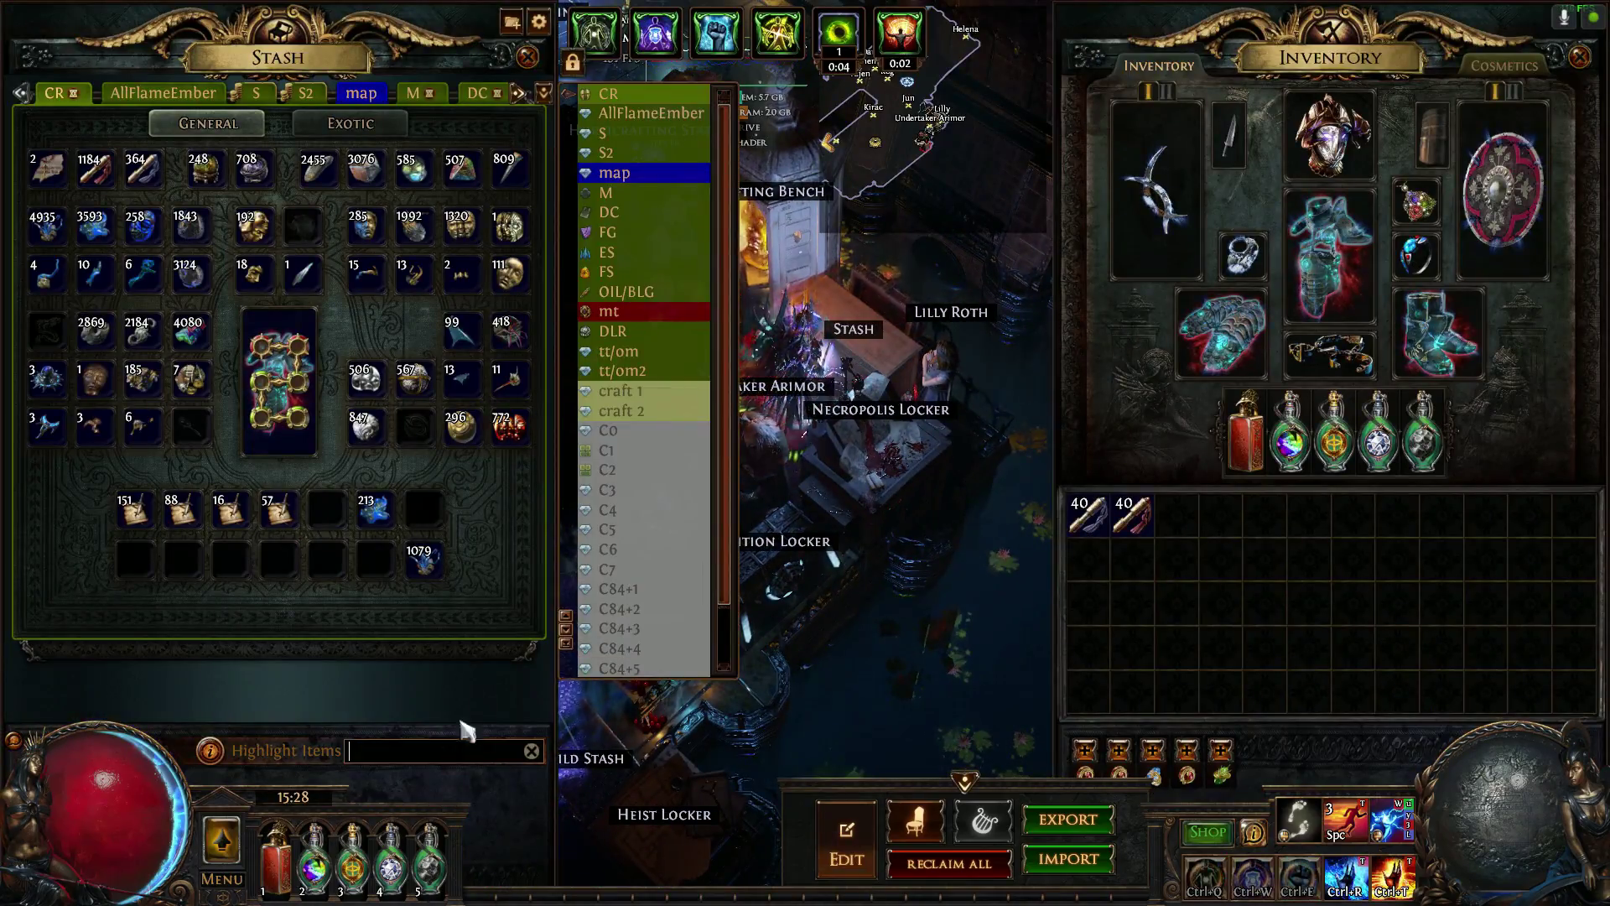
click(625, 392)
key(alt+Tab)
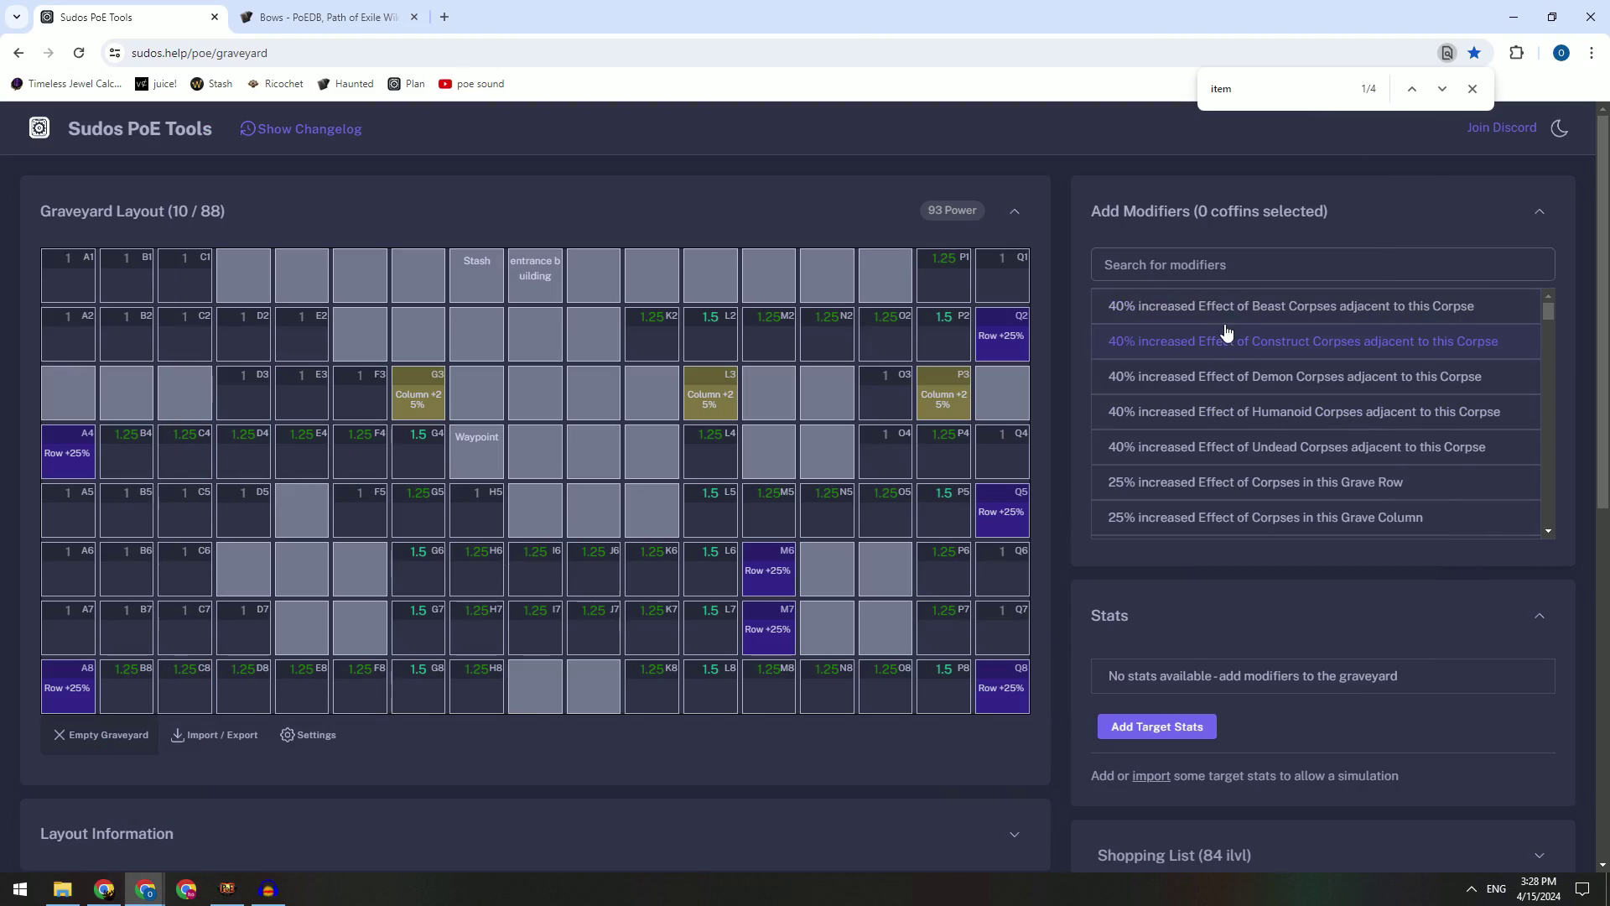
key(alt+Tab)
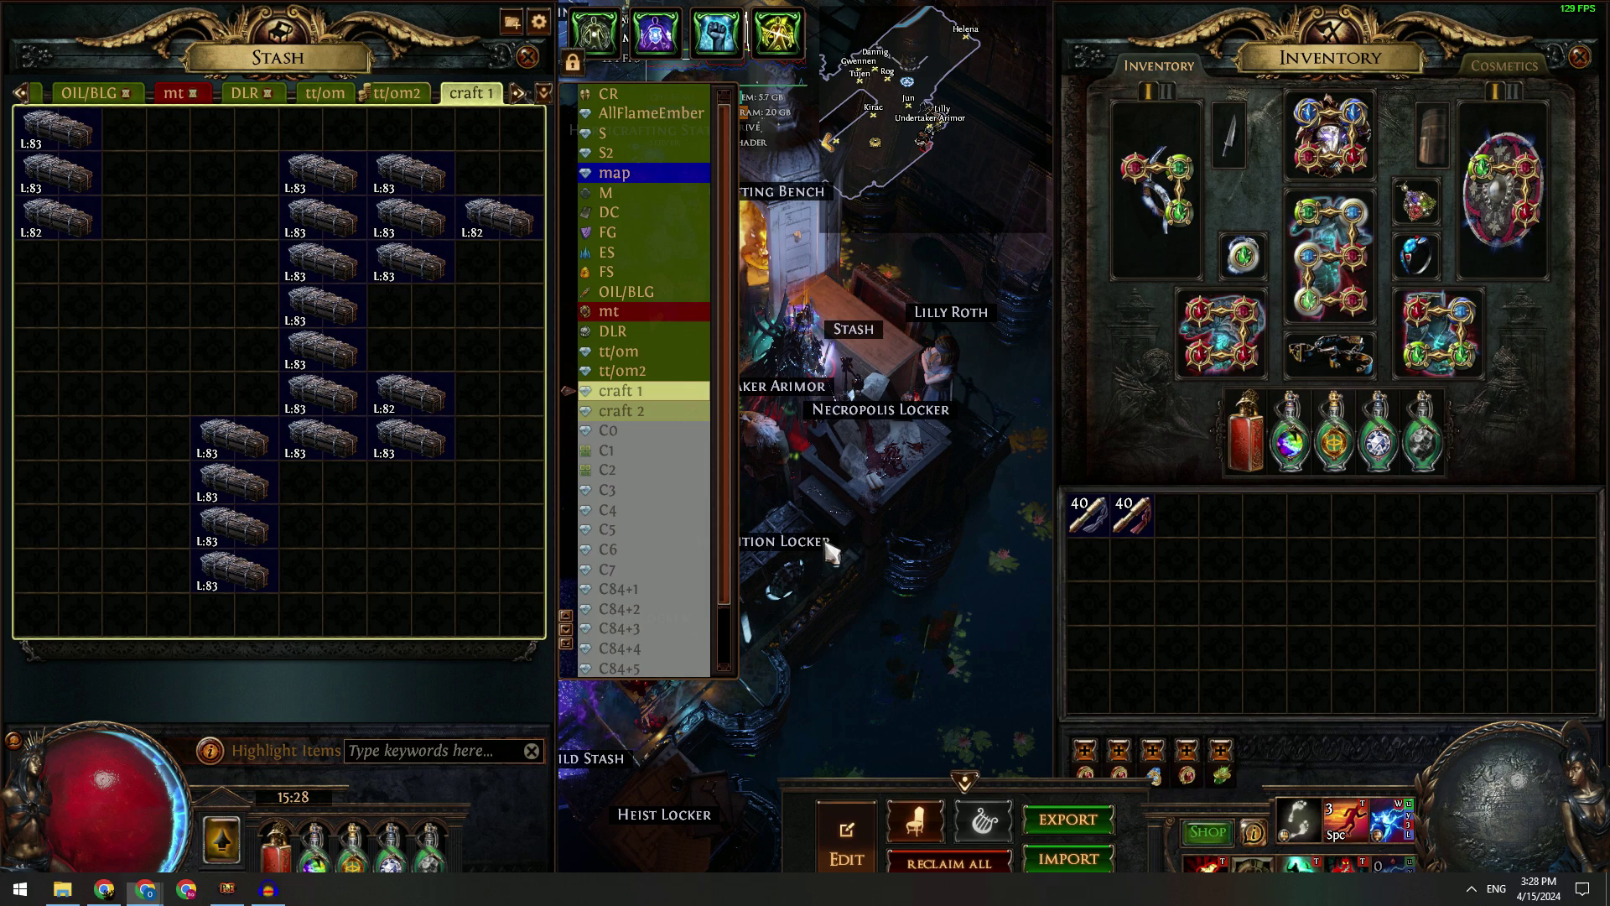
click(461, 750)
text(% increased Effect of Beast Cor)
key(Right)
key(Right)
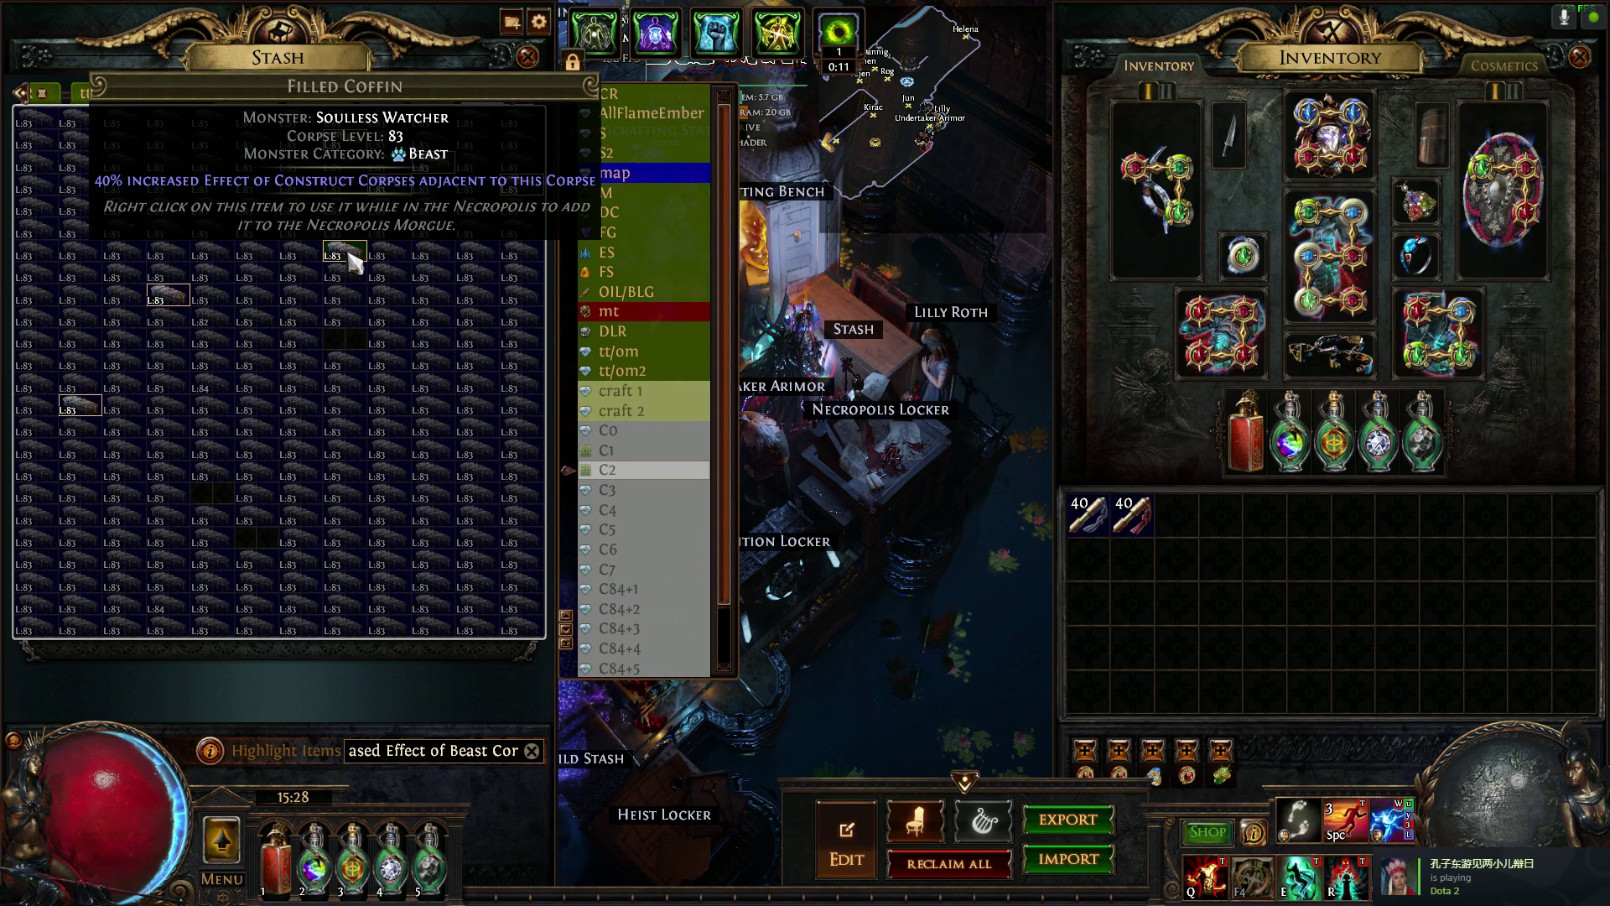
Step: Search Sudos PoE Tools for '+1' and select the '+1 to Item Level' modifier
key(alt+Tab)
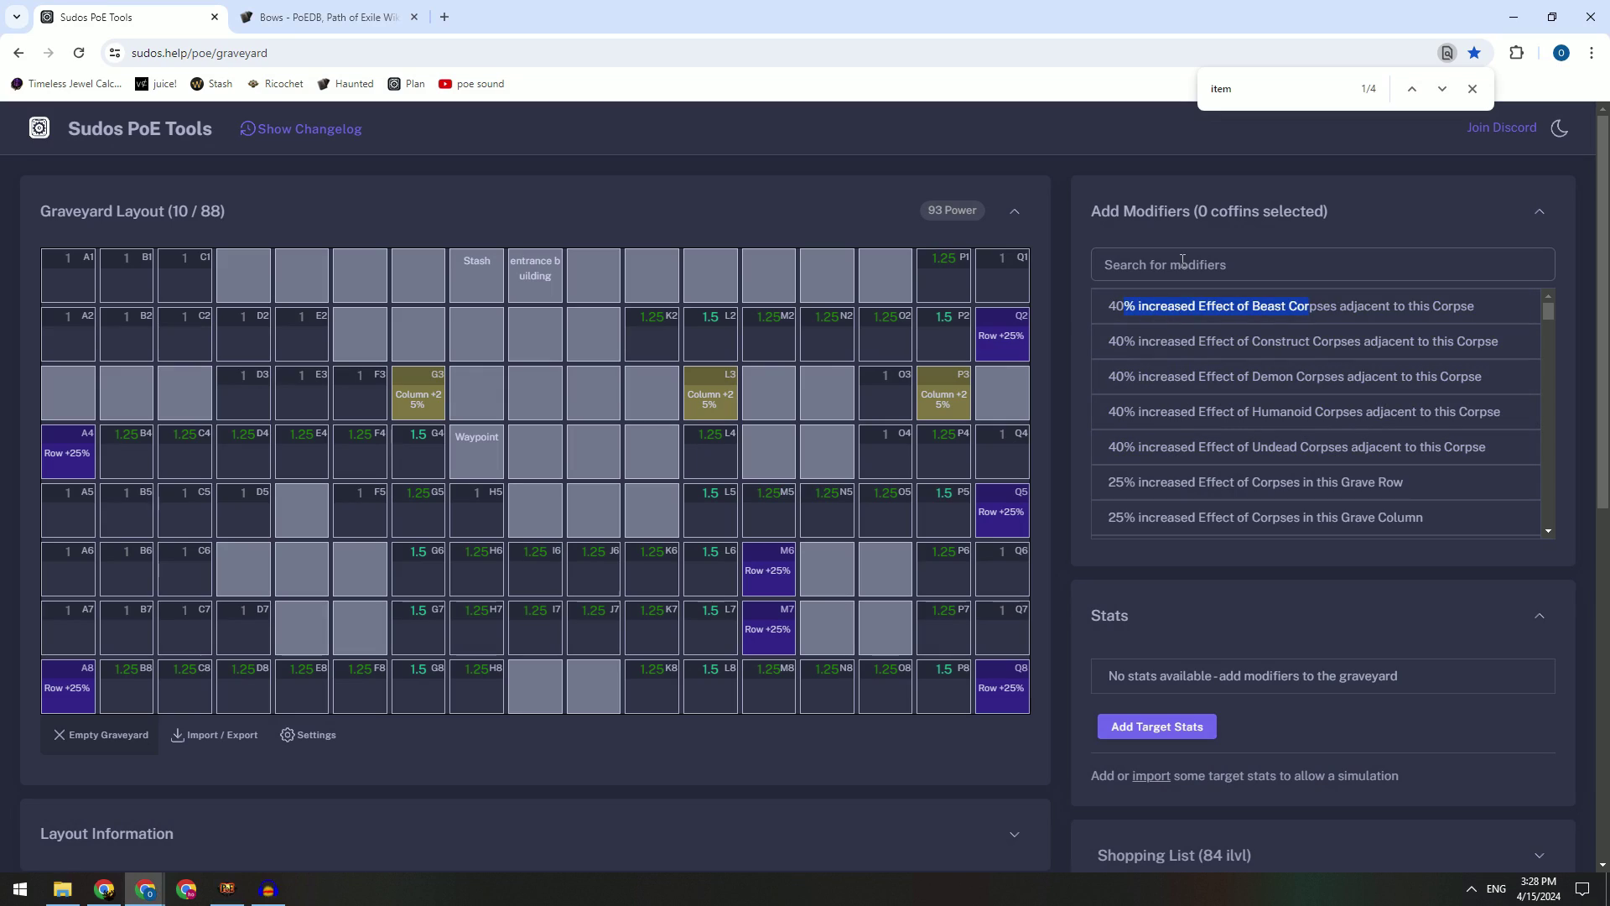
click(1183, 264)
text(+1)
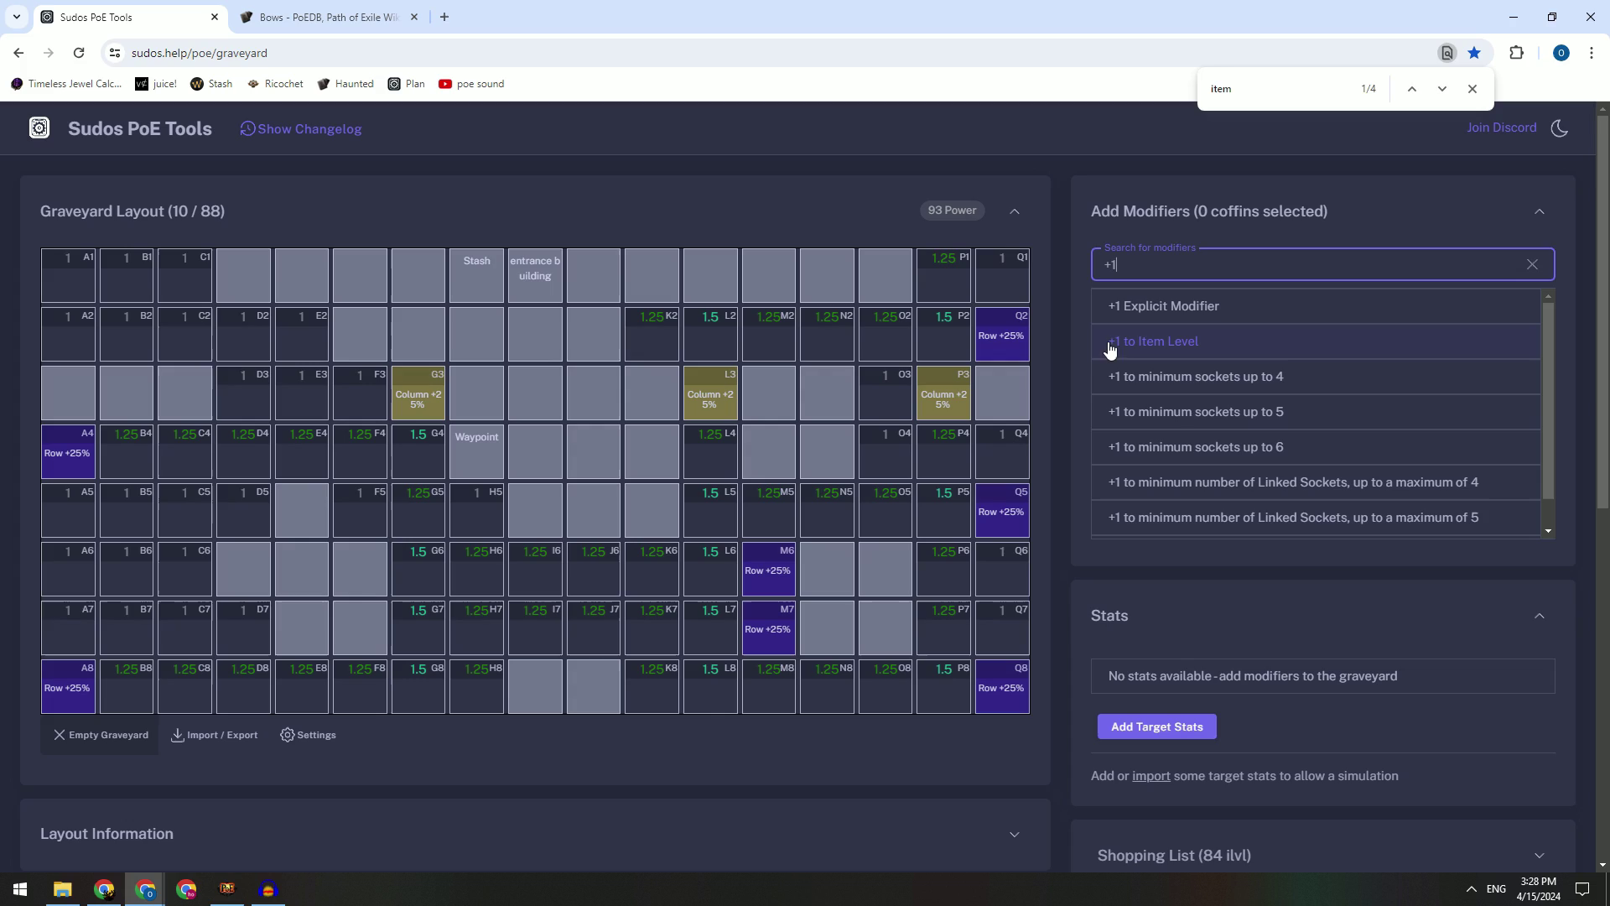
drag(1111, 349, 1197, 356)
Step: Highlight stash coffins with '+1 to Item Level' and browse back through tabs C0 and craft 1
key(alt+Tab)
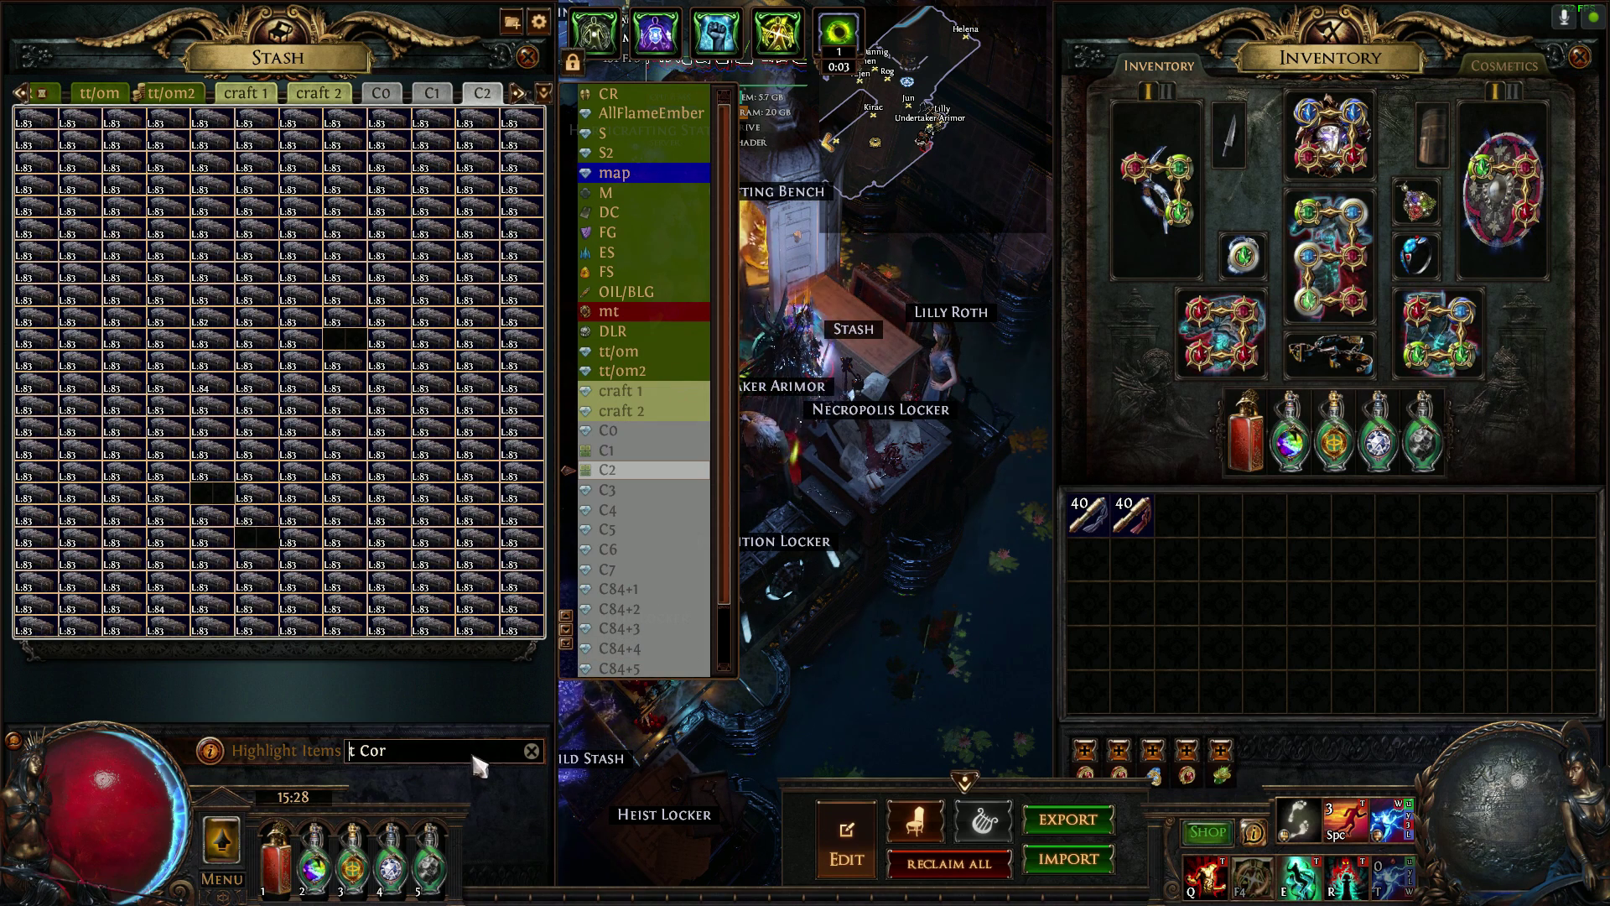
key(ctrl+a)
text(+1 to Item Level)
key(Left)
key(Left)
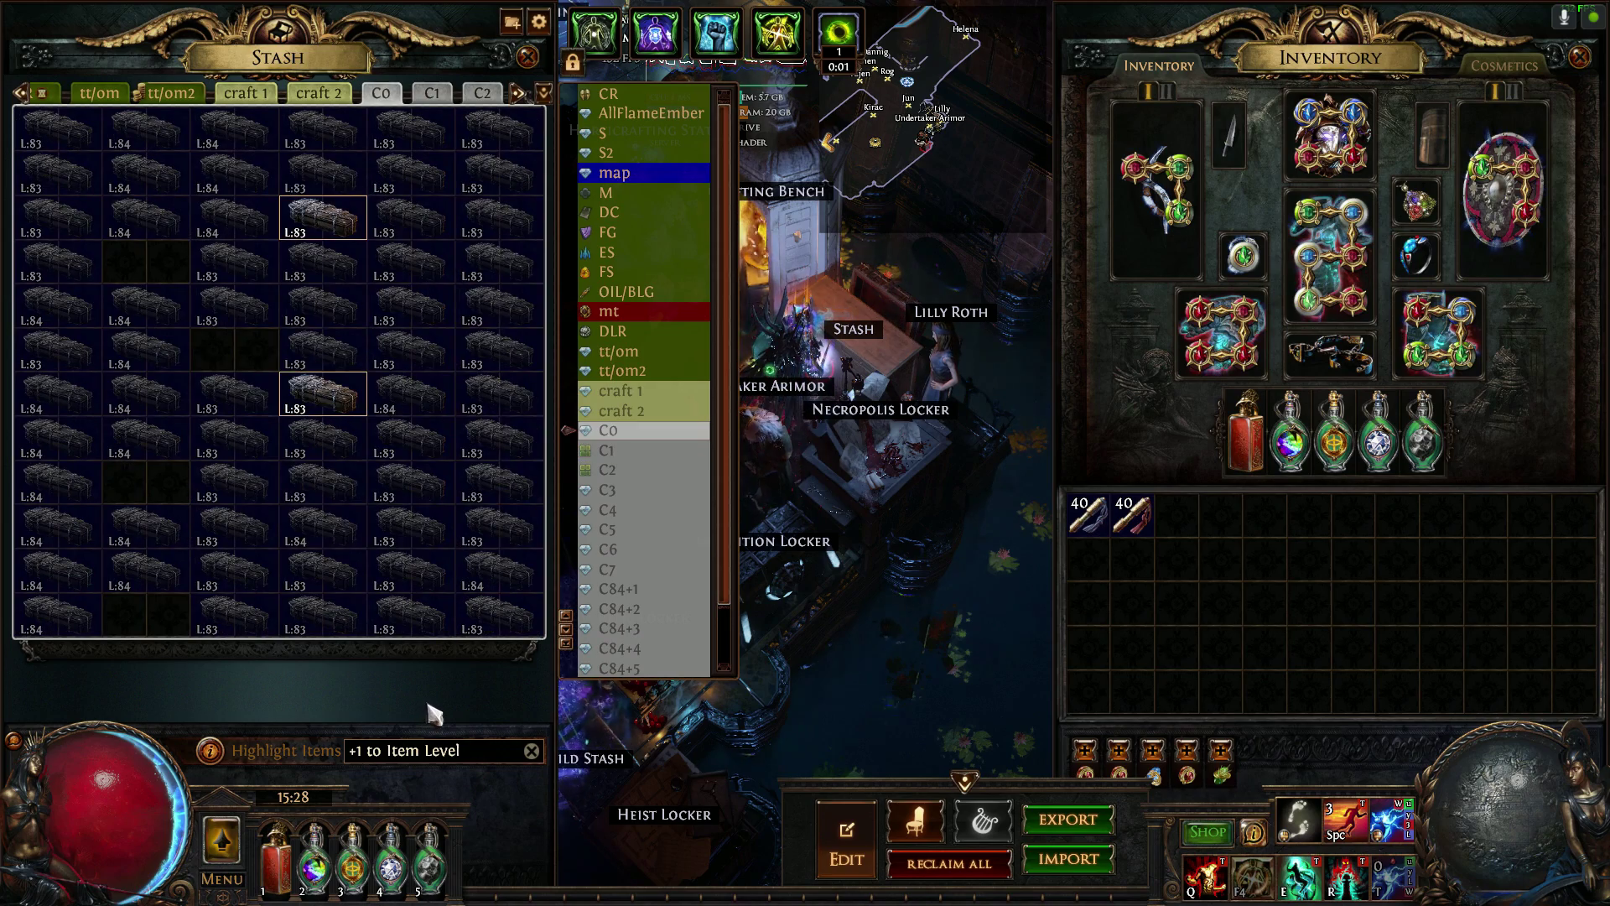
key(Left)
key(Left)
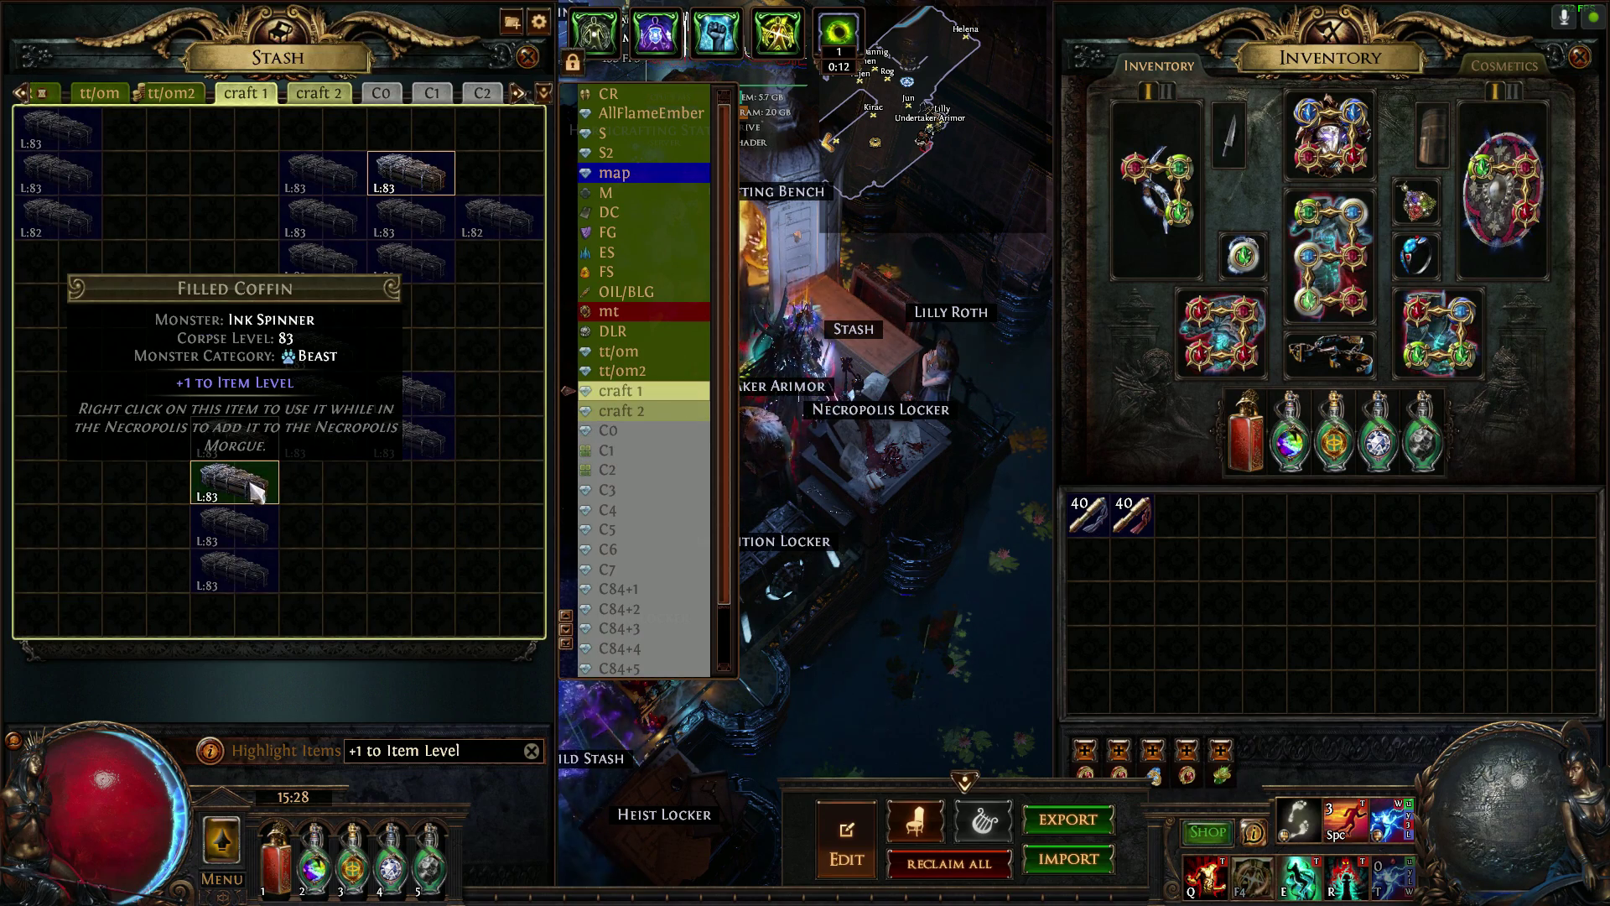
key(Left)
Step: Select the '25 fracture' search in the NECRO sheet's cell E3
key(alt+Tab)
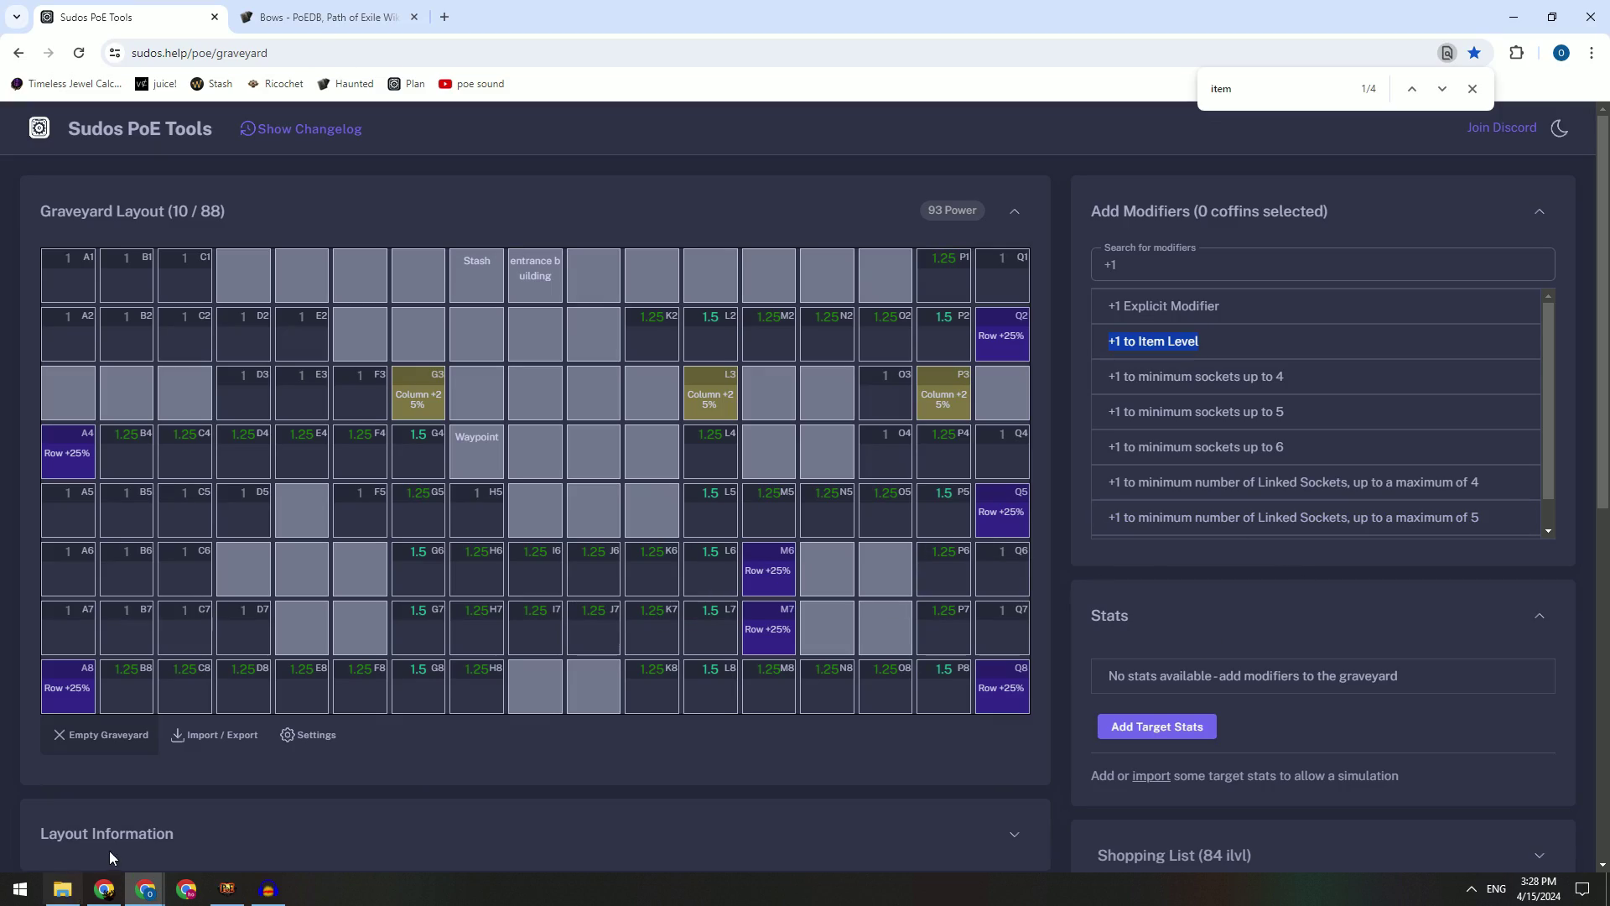
mouse_move(146, 889)
click(273, 809)
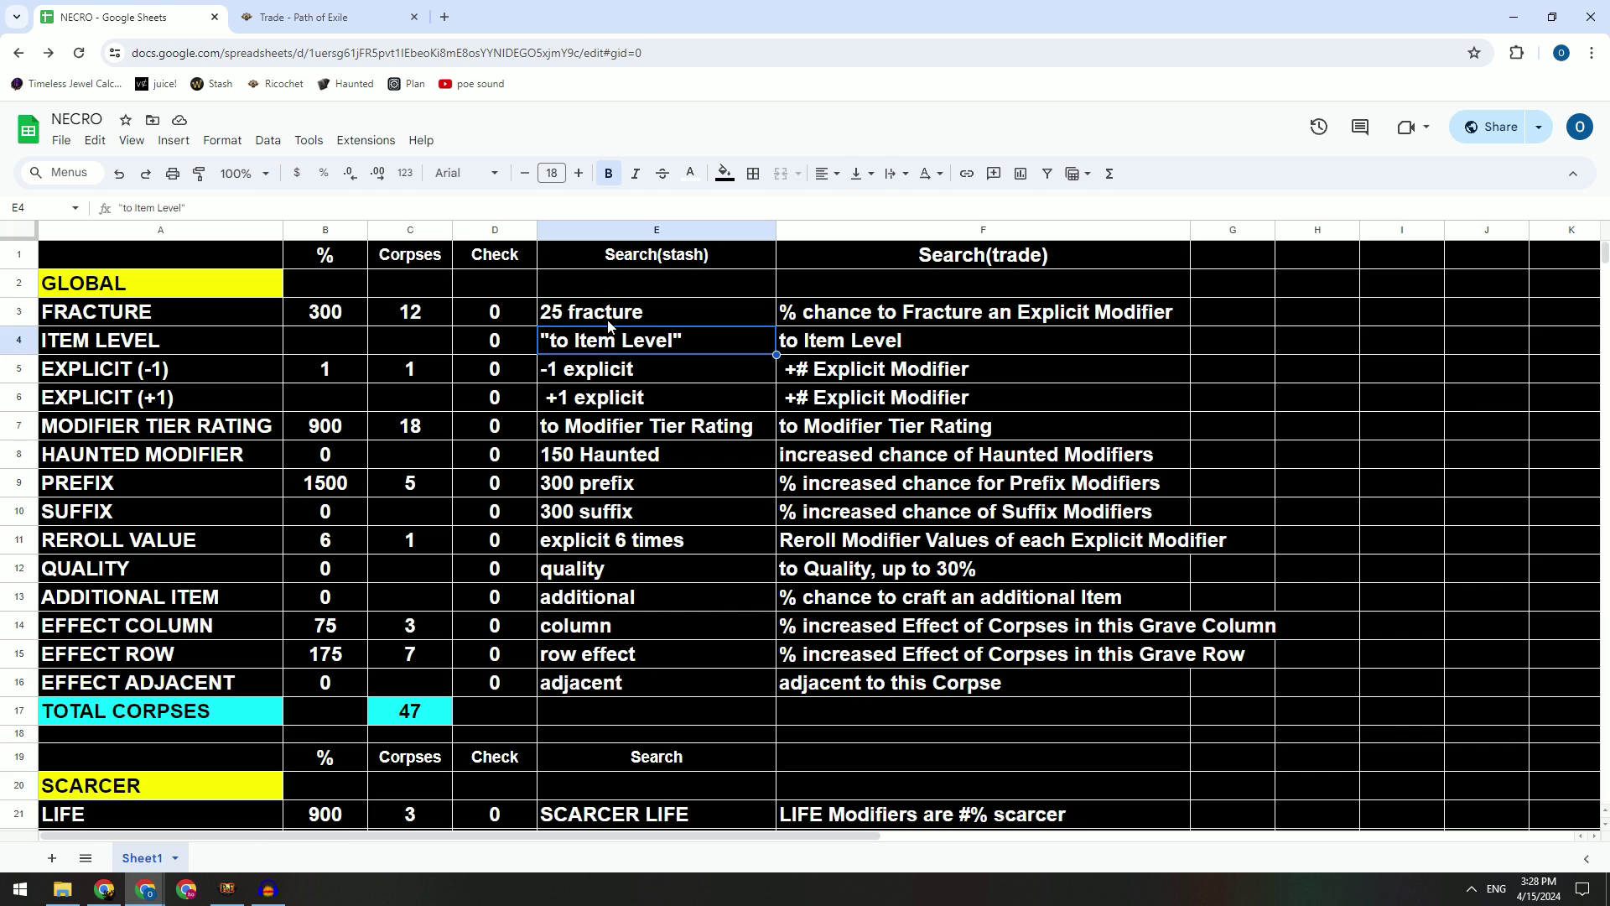
key(alt+Tab)
click(231, 887)
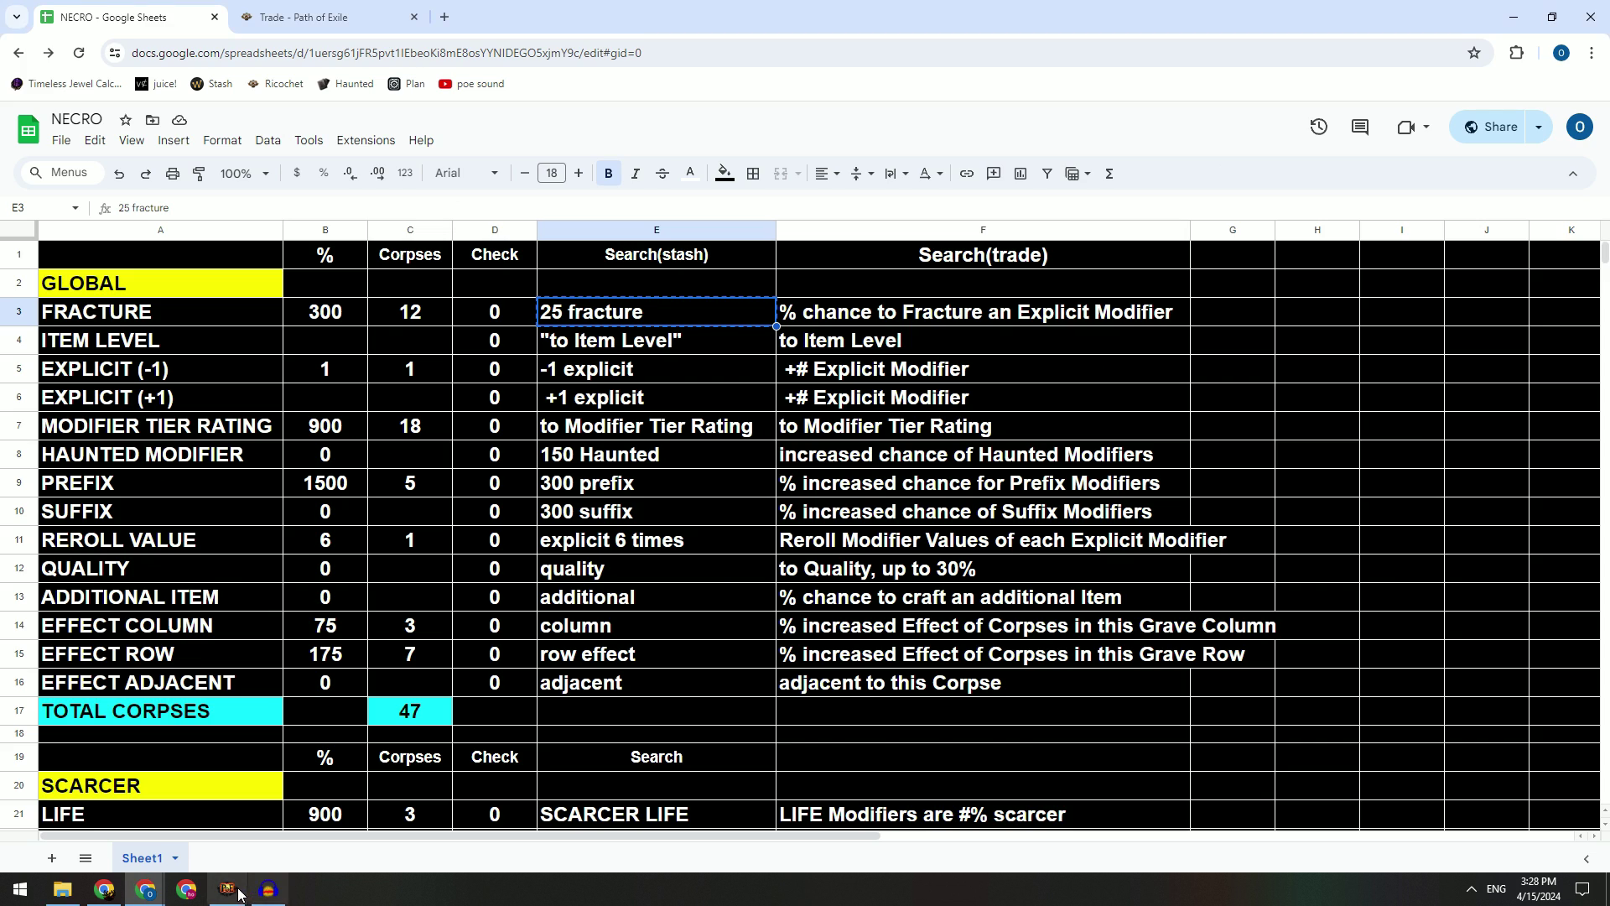
key(ctrl+f)
Step: Paste the copied search into stash highlighting and step through to coffin tab C1
text(25 fracture)
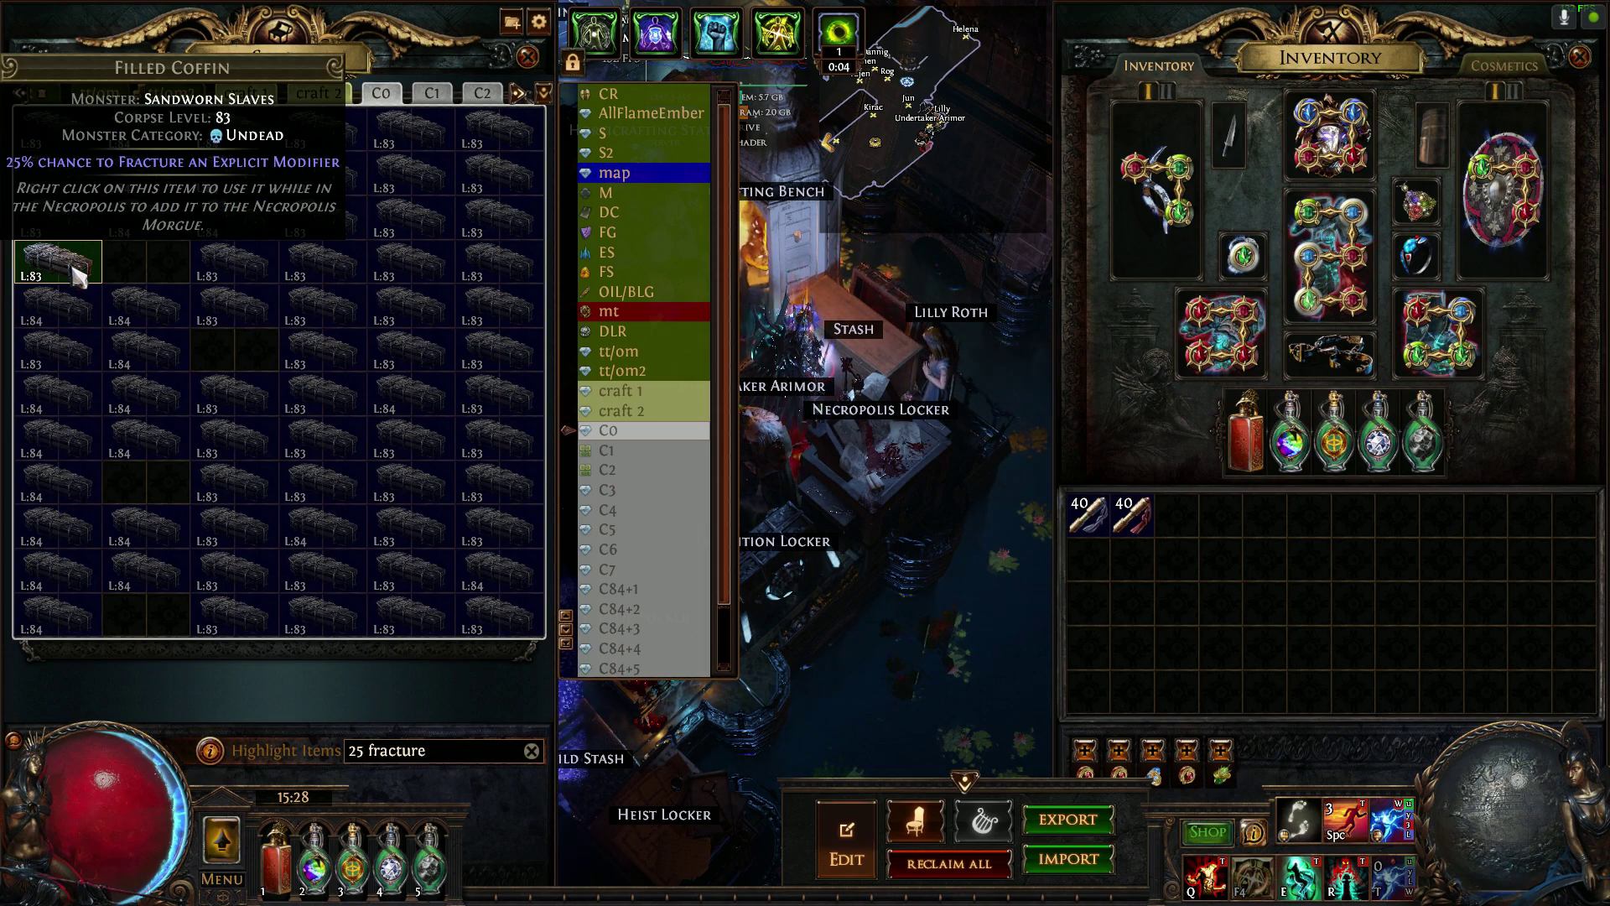
key(Left)
key(Right)
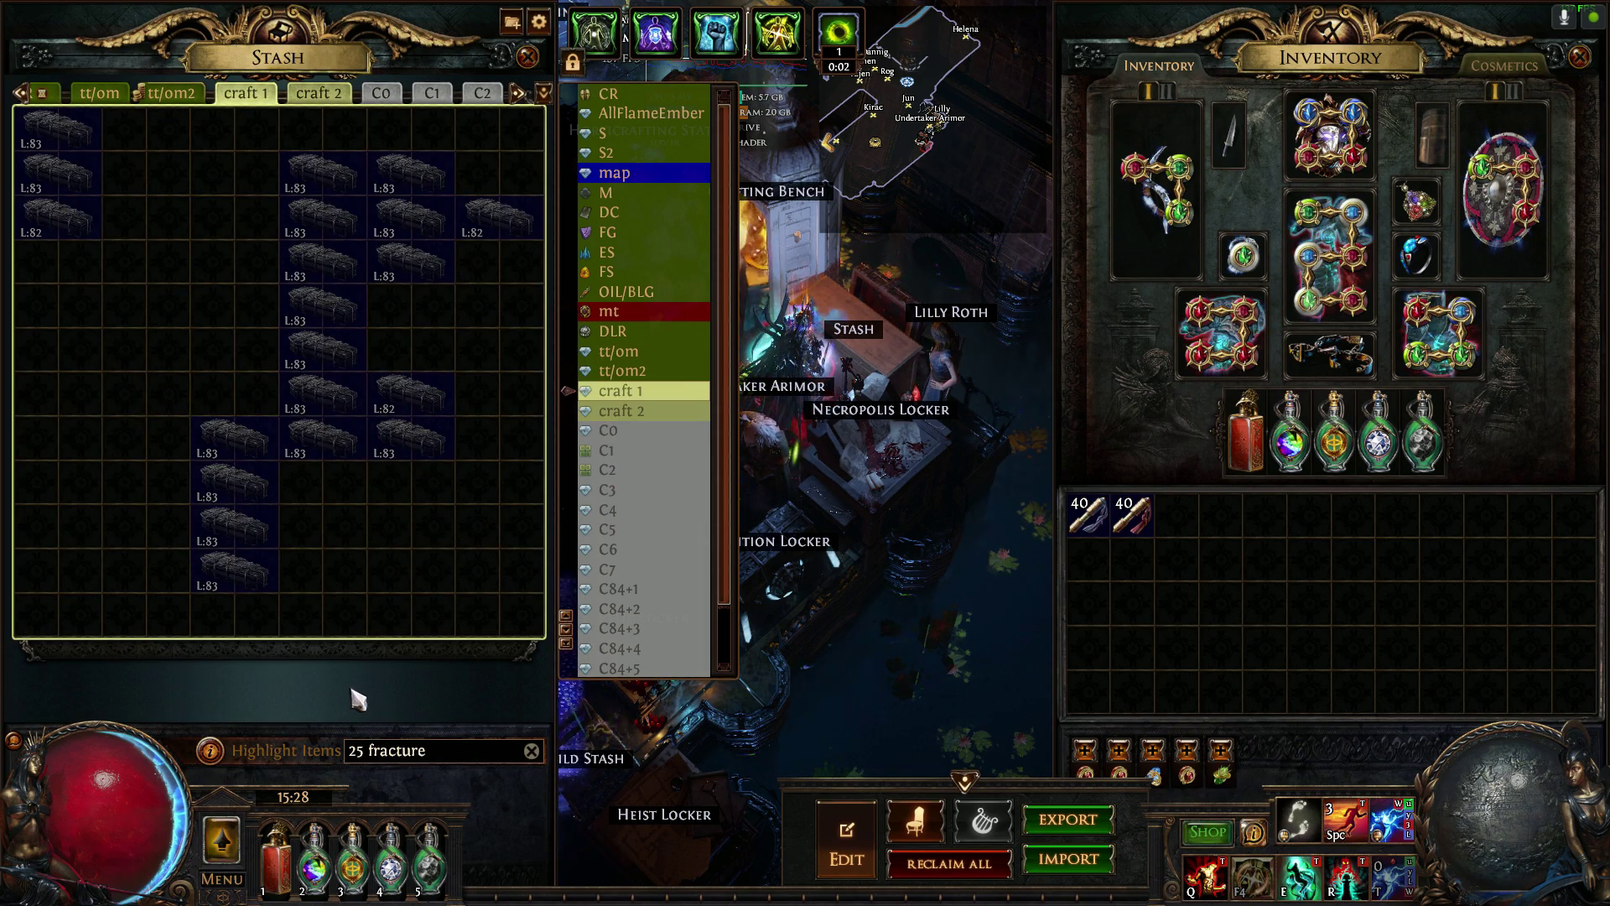
key(Right)
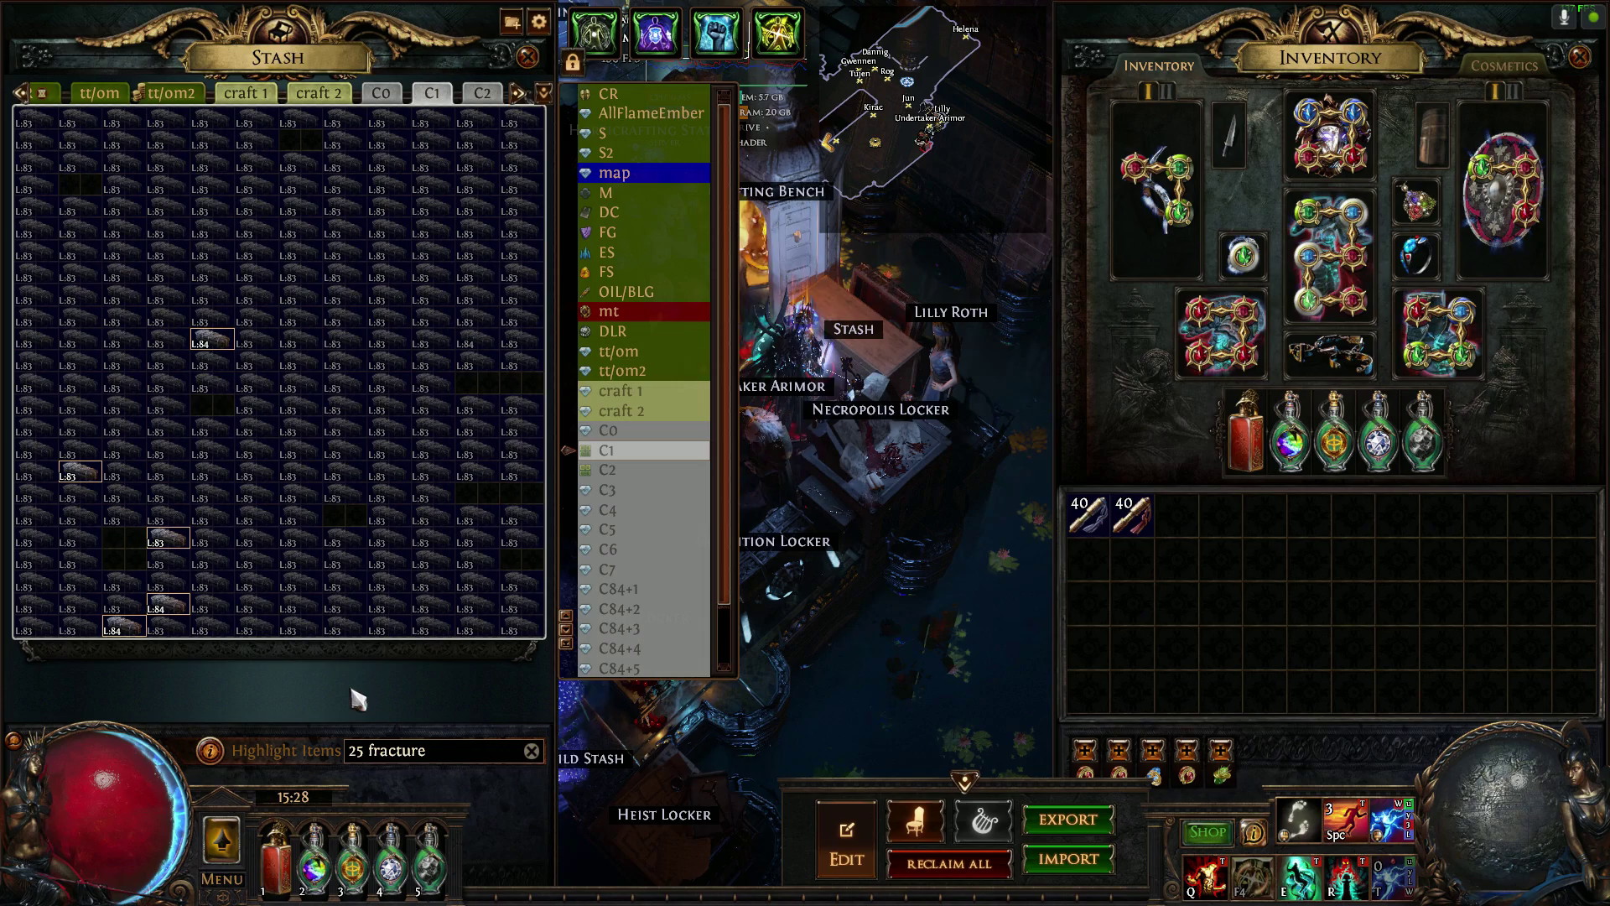
Step: Copy the E4 'to Item Level' search from the sheet and highlight matching coffins across tabs
key(alt+Tab)
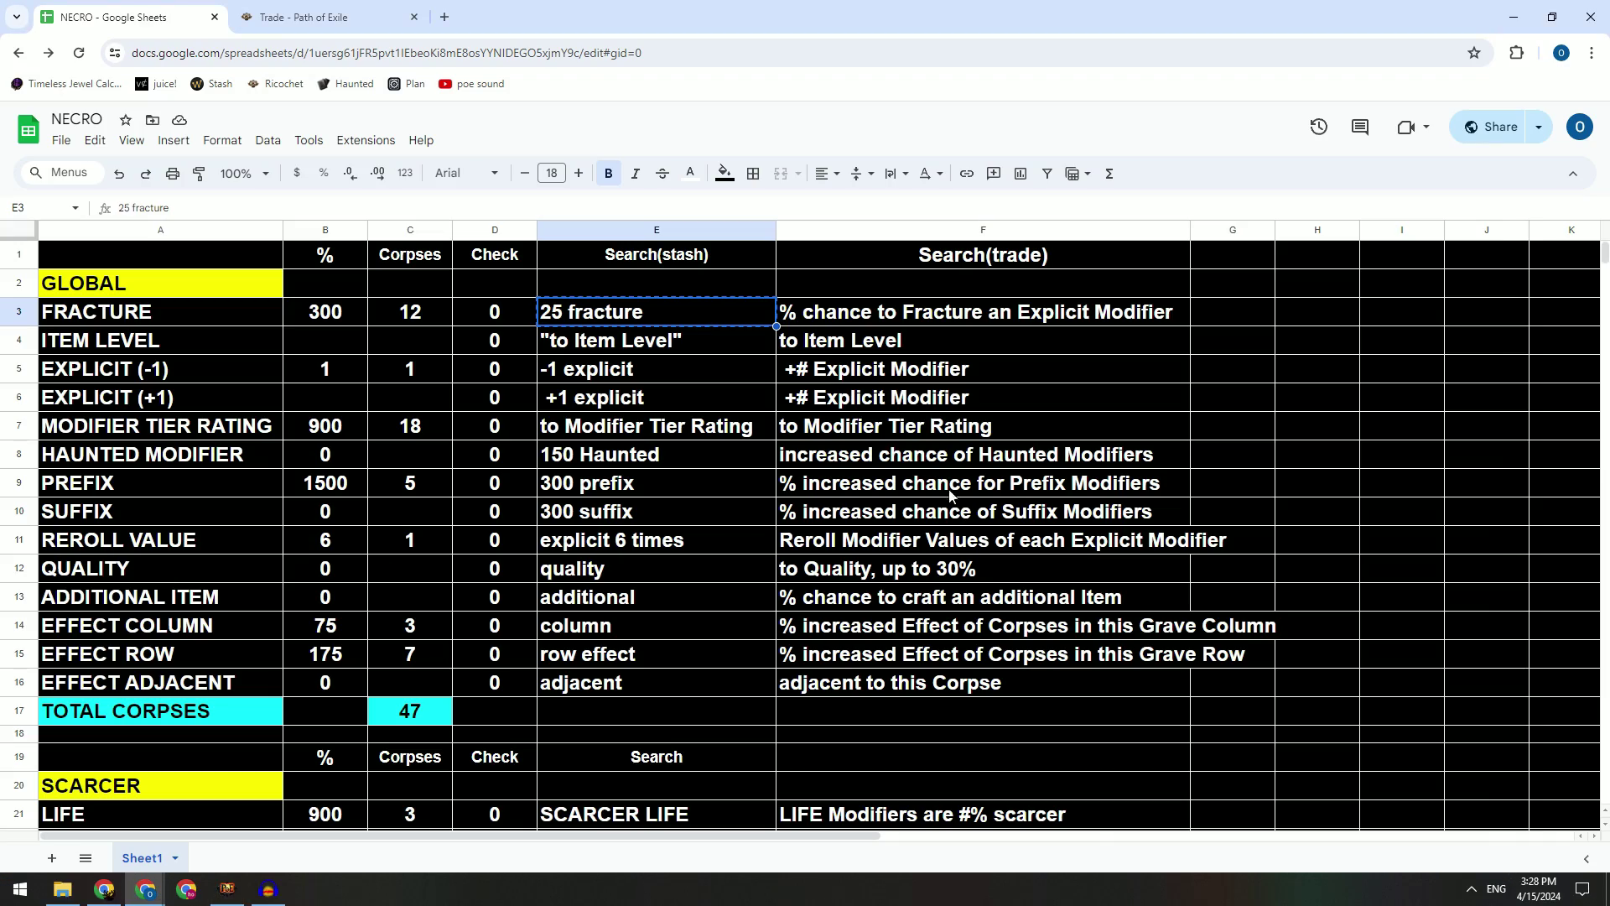
click(609, 343)
key(ctrl+c)
key(alt+Tab)
key(ctrl+f)
key(ctrl+v)
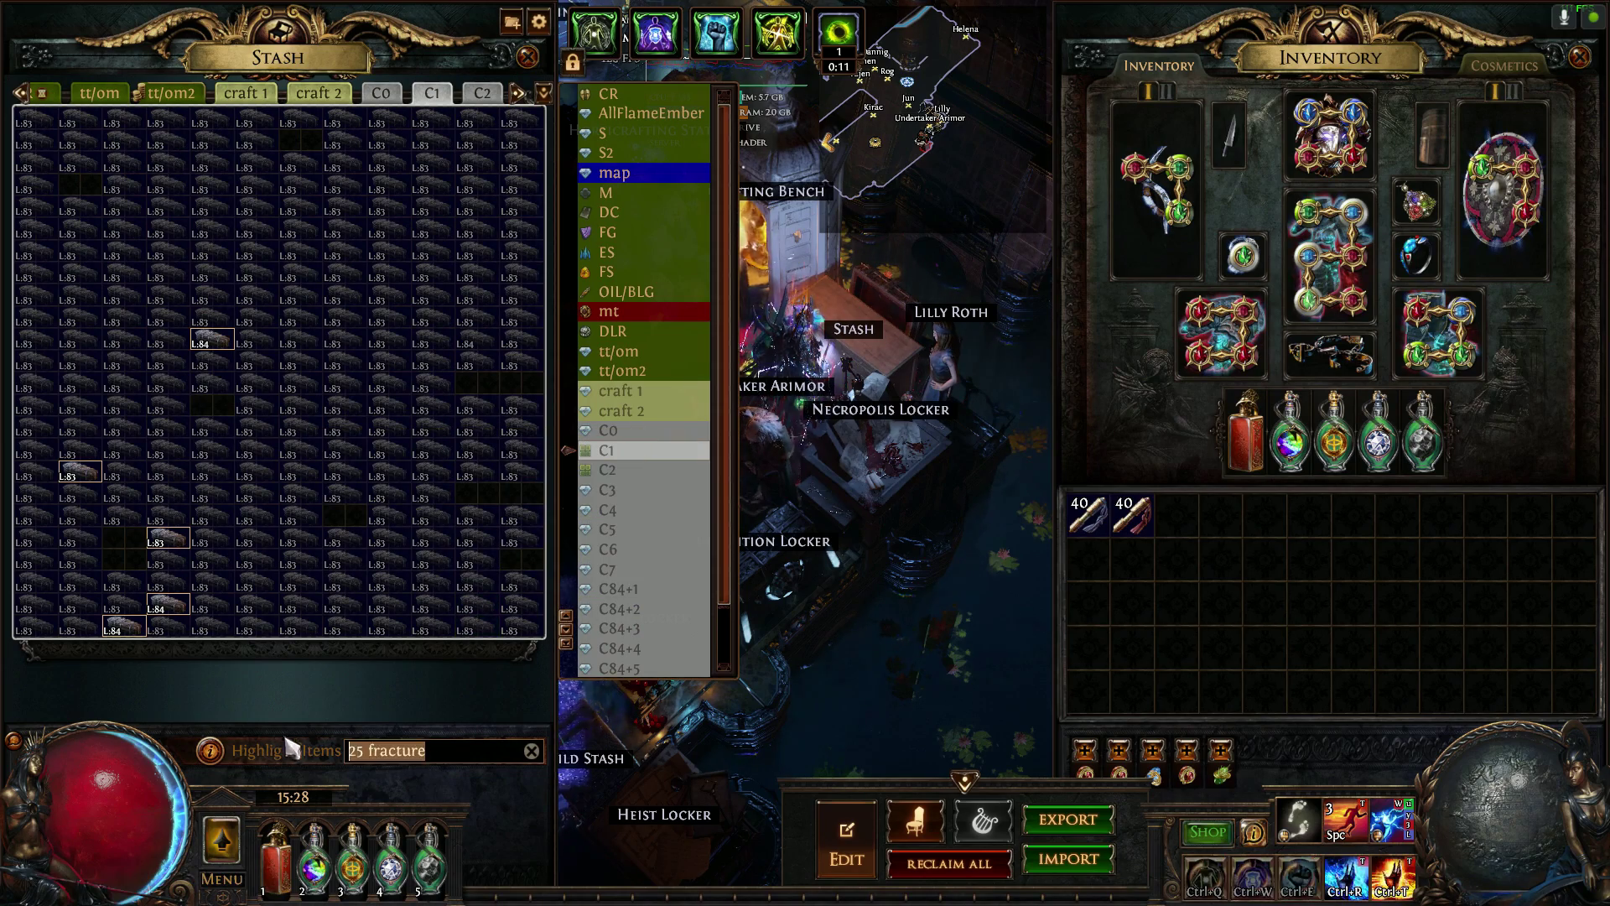
key(Left)
key(Left)
key(Left)
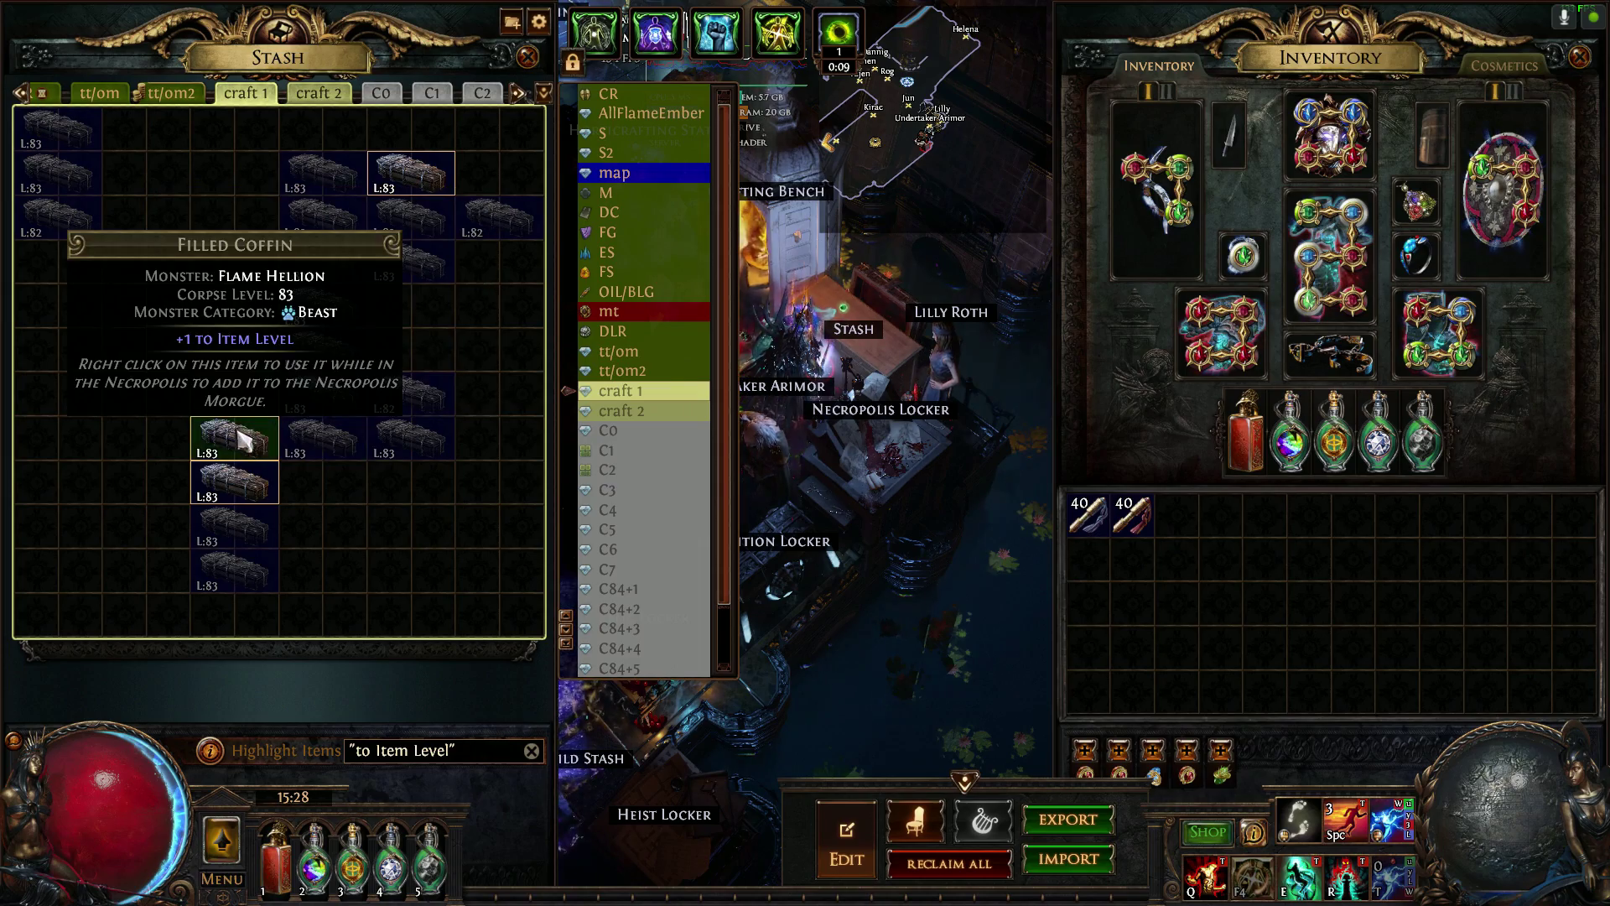
key(Right)
key(Right)
key(Right)
key(Right)
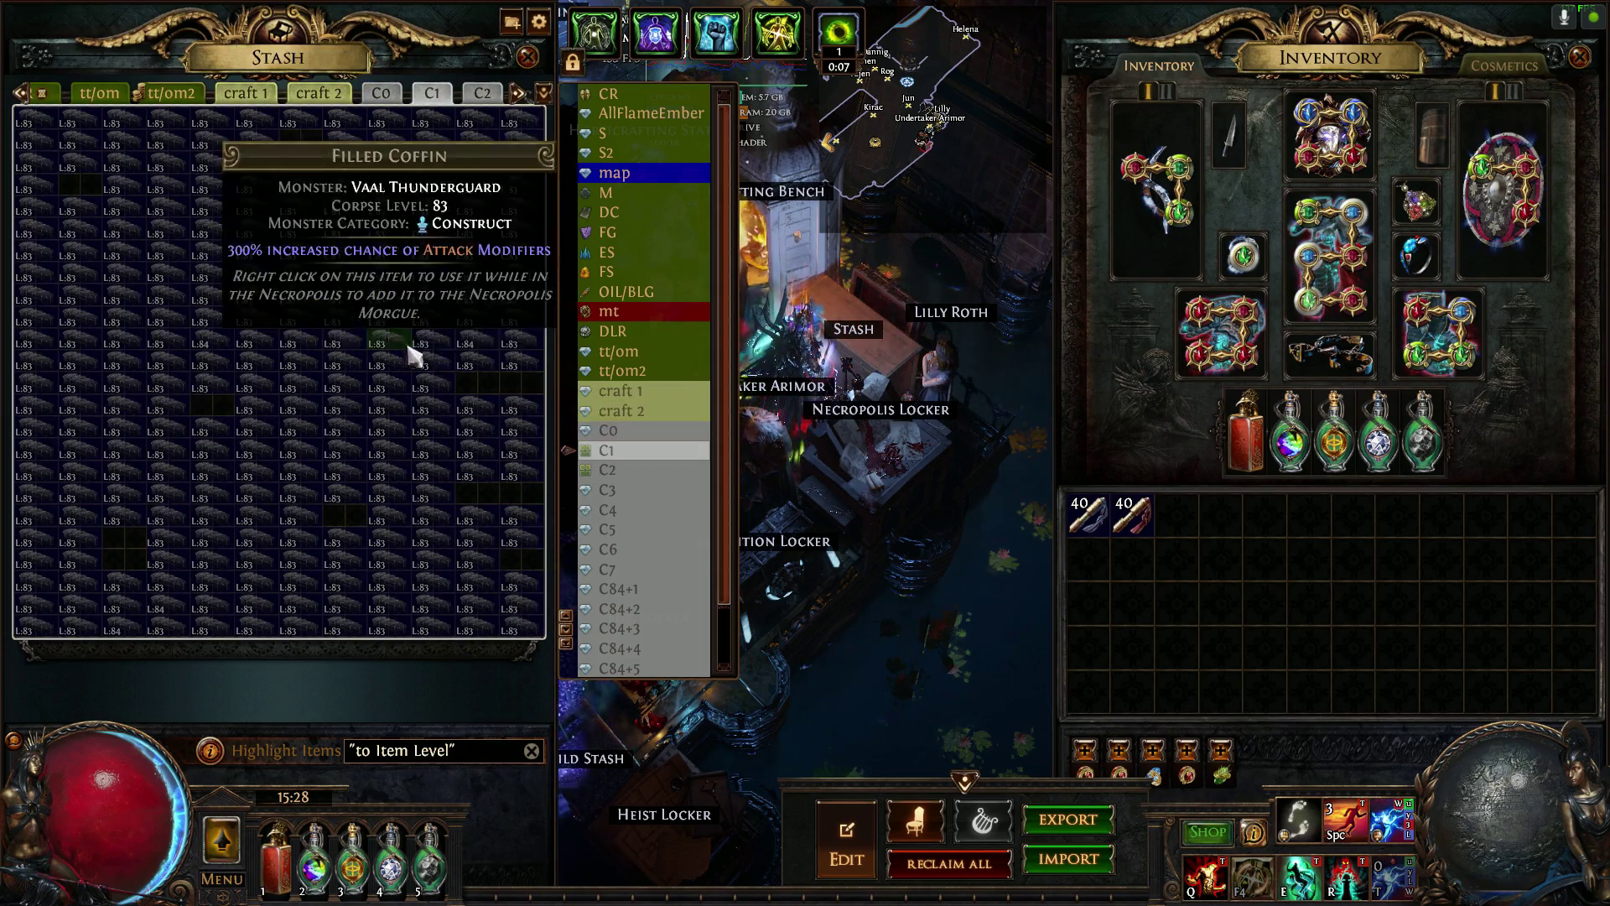
key(Right)
key(Right)
key(Left)
key(Left)
key(Left)
key(Left)
key(Left)
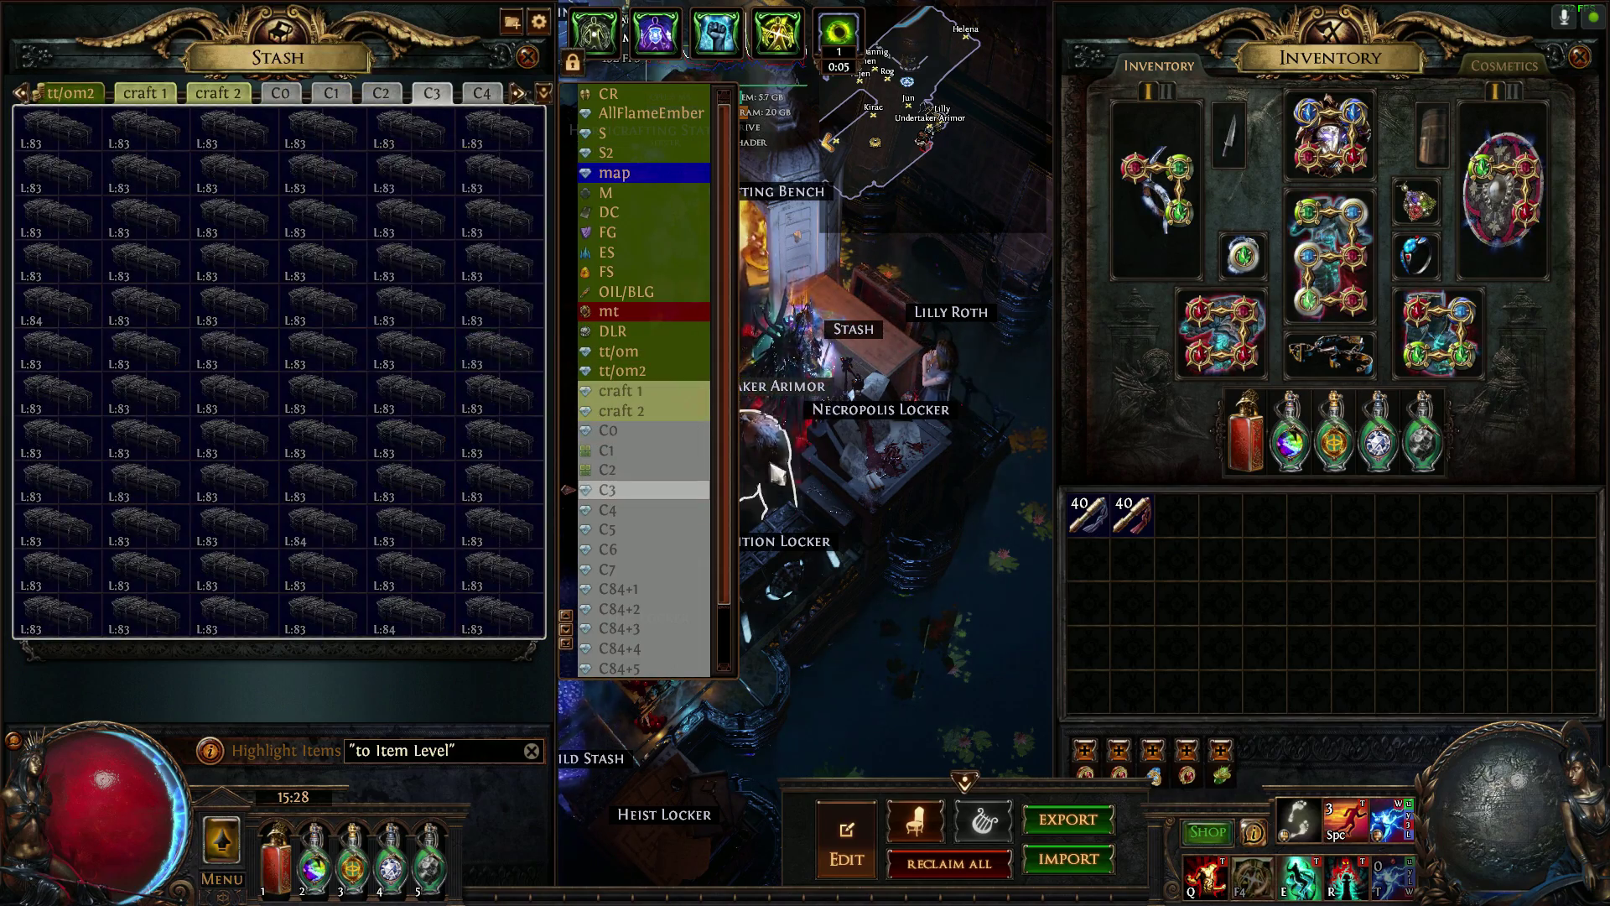
Step: Highlight '150 Haunted' in the stash and step back and forth through tabs
key(ctrl+f)
text(150 Haunted)
key(Left)
key(Right)
key(Right)
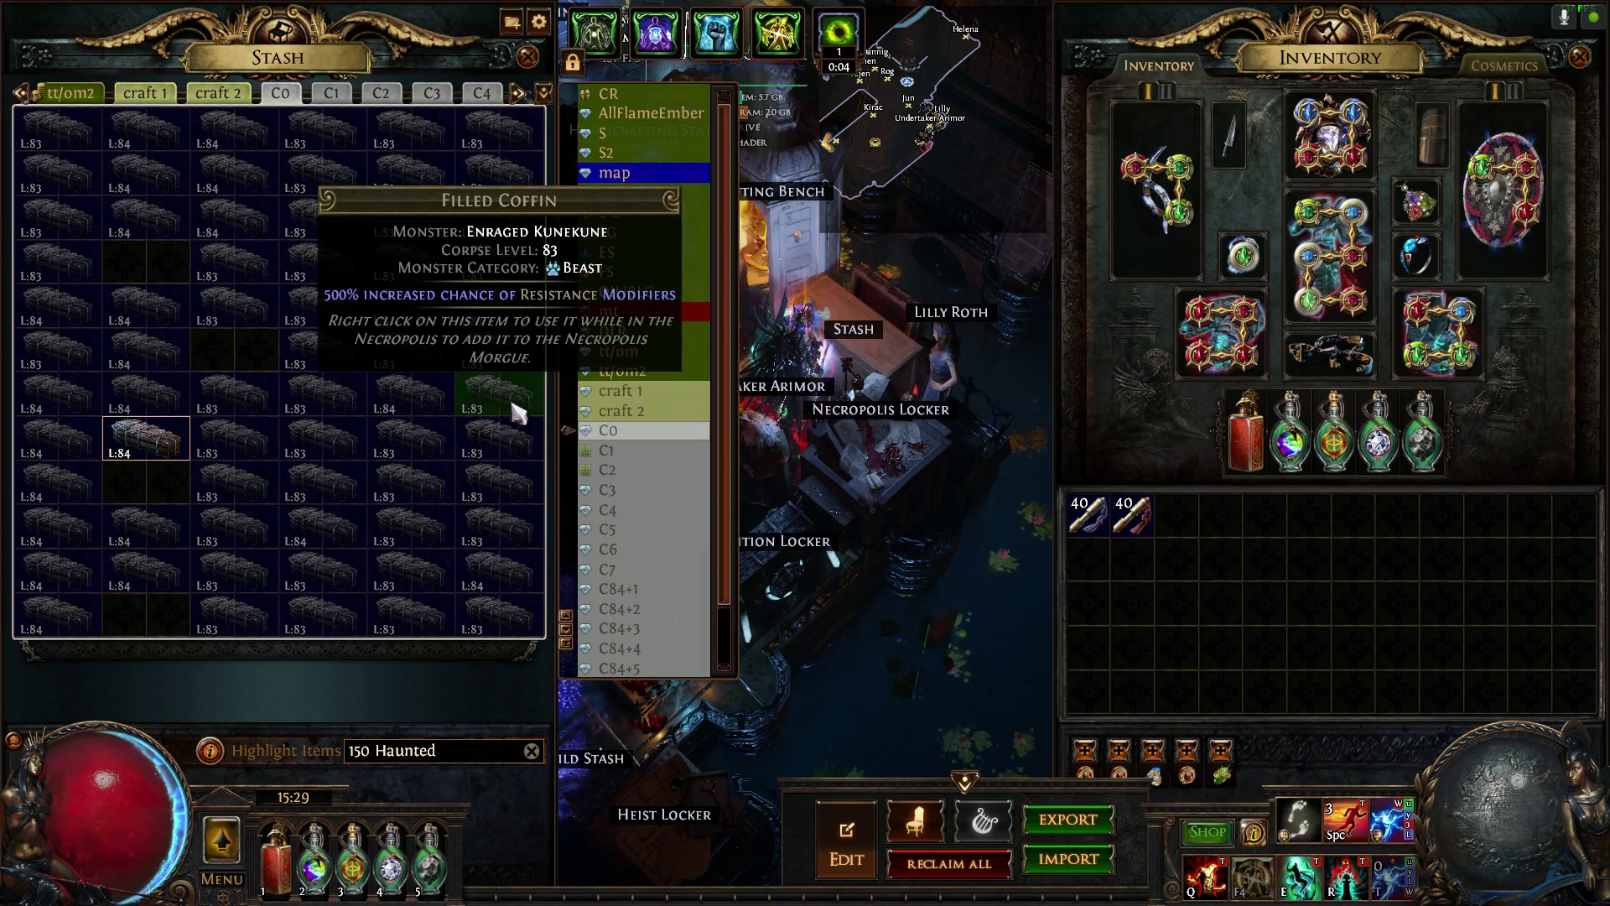
Step: Highlight the 'row effect' search across coffin tabs C0 to C3 and return to the sheet
key(alt+Tab)
scroll(697, 457, down, 3)
key(alt+Tab)
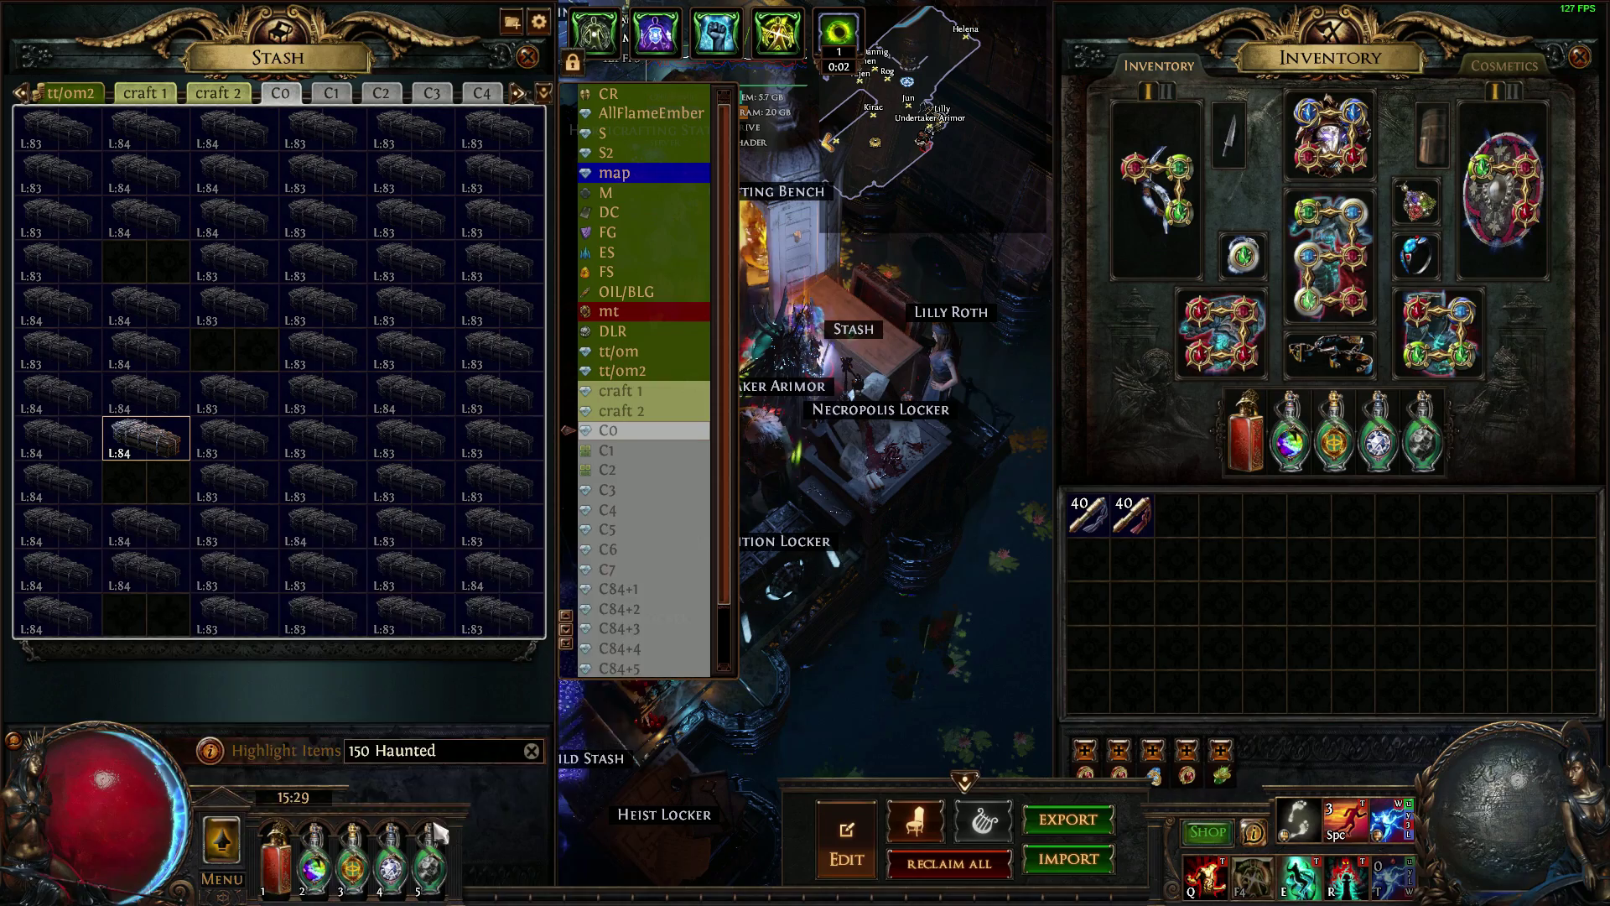
key(ctrl+f)
key(ctrl+v)
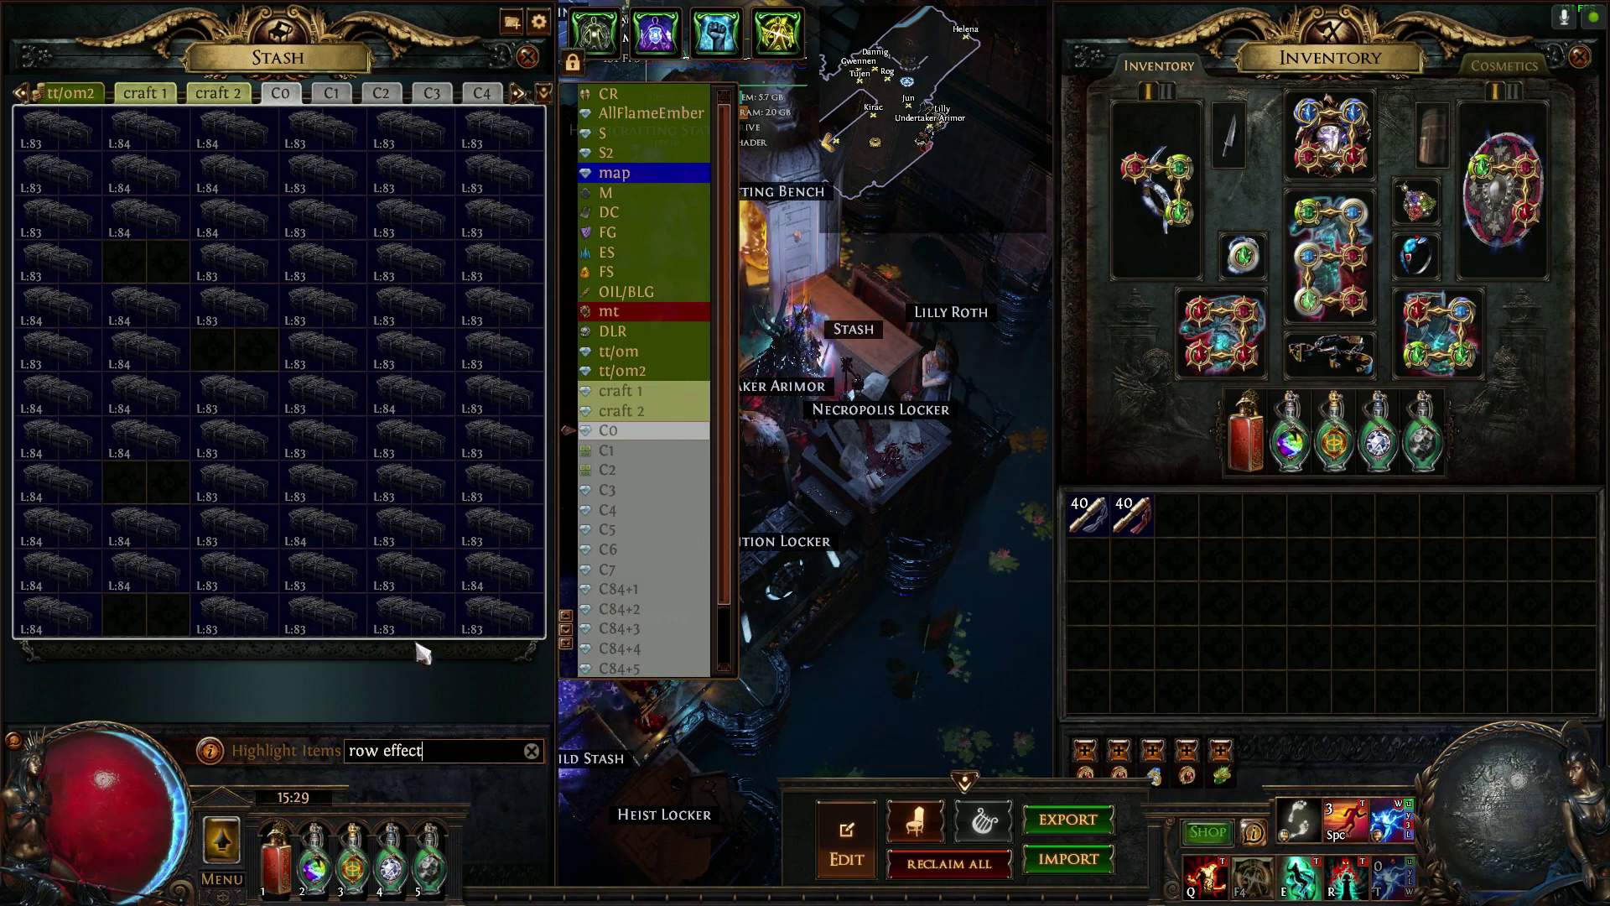
key(Right)
key(Right)
key(Right)
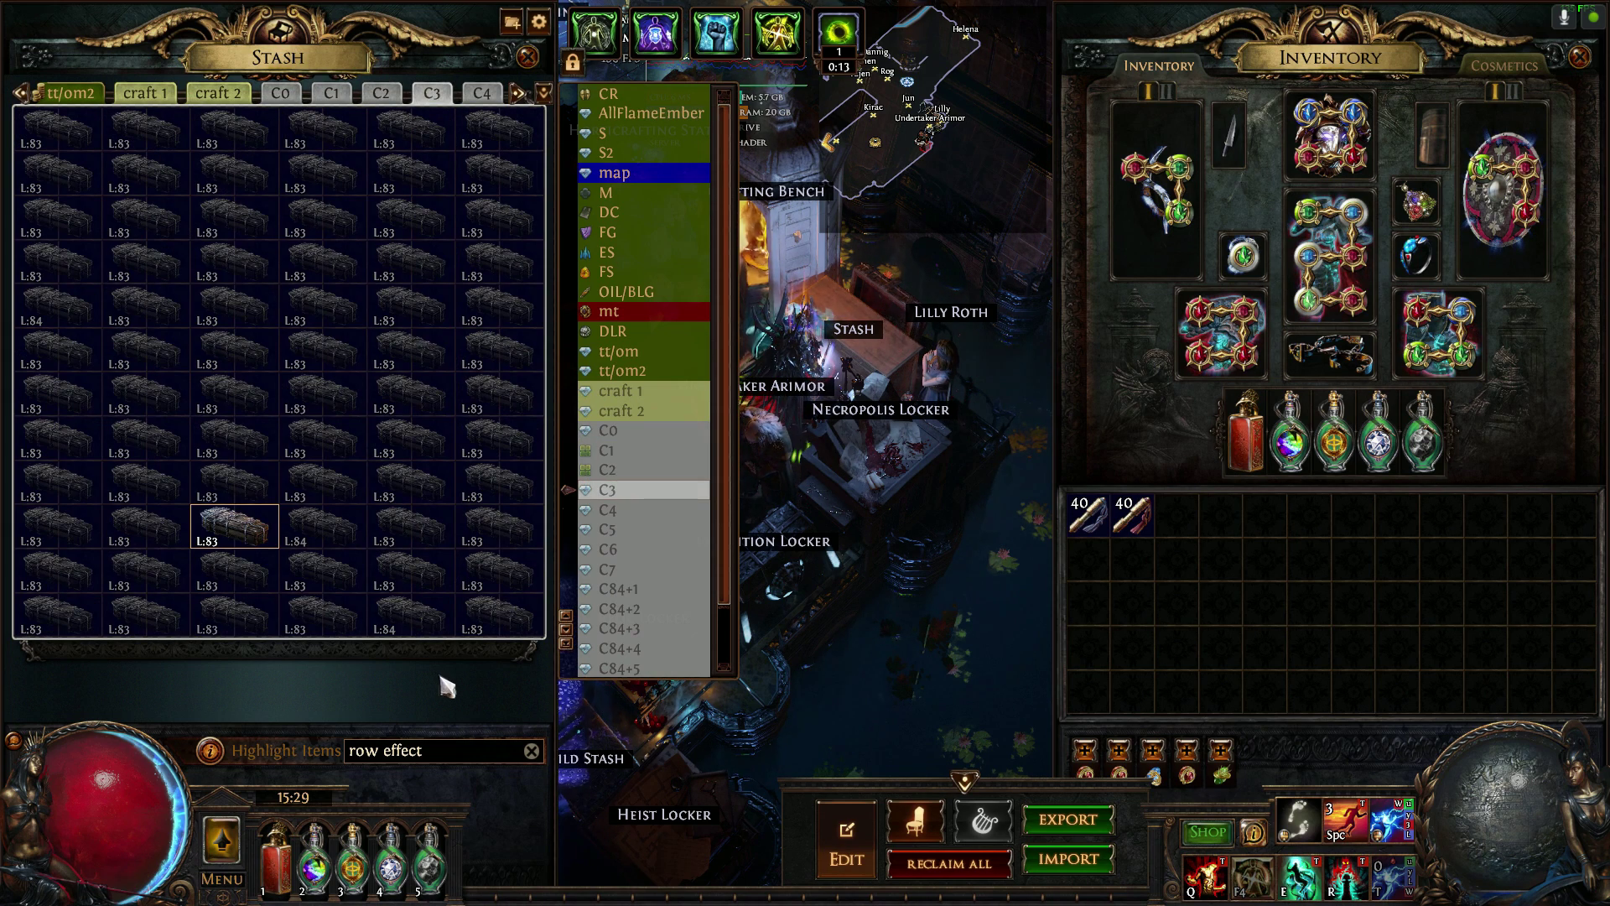
key(alt+Tab)
Step: Enter 8 as the FRACTURE check count in cell D3
scroll(491, 622, up, 3)
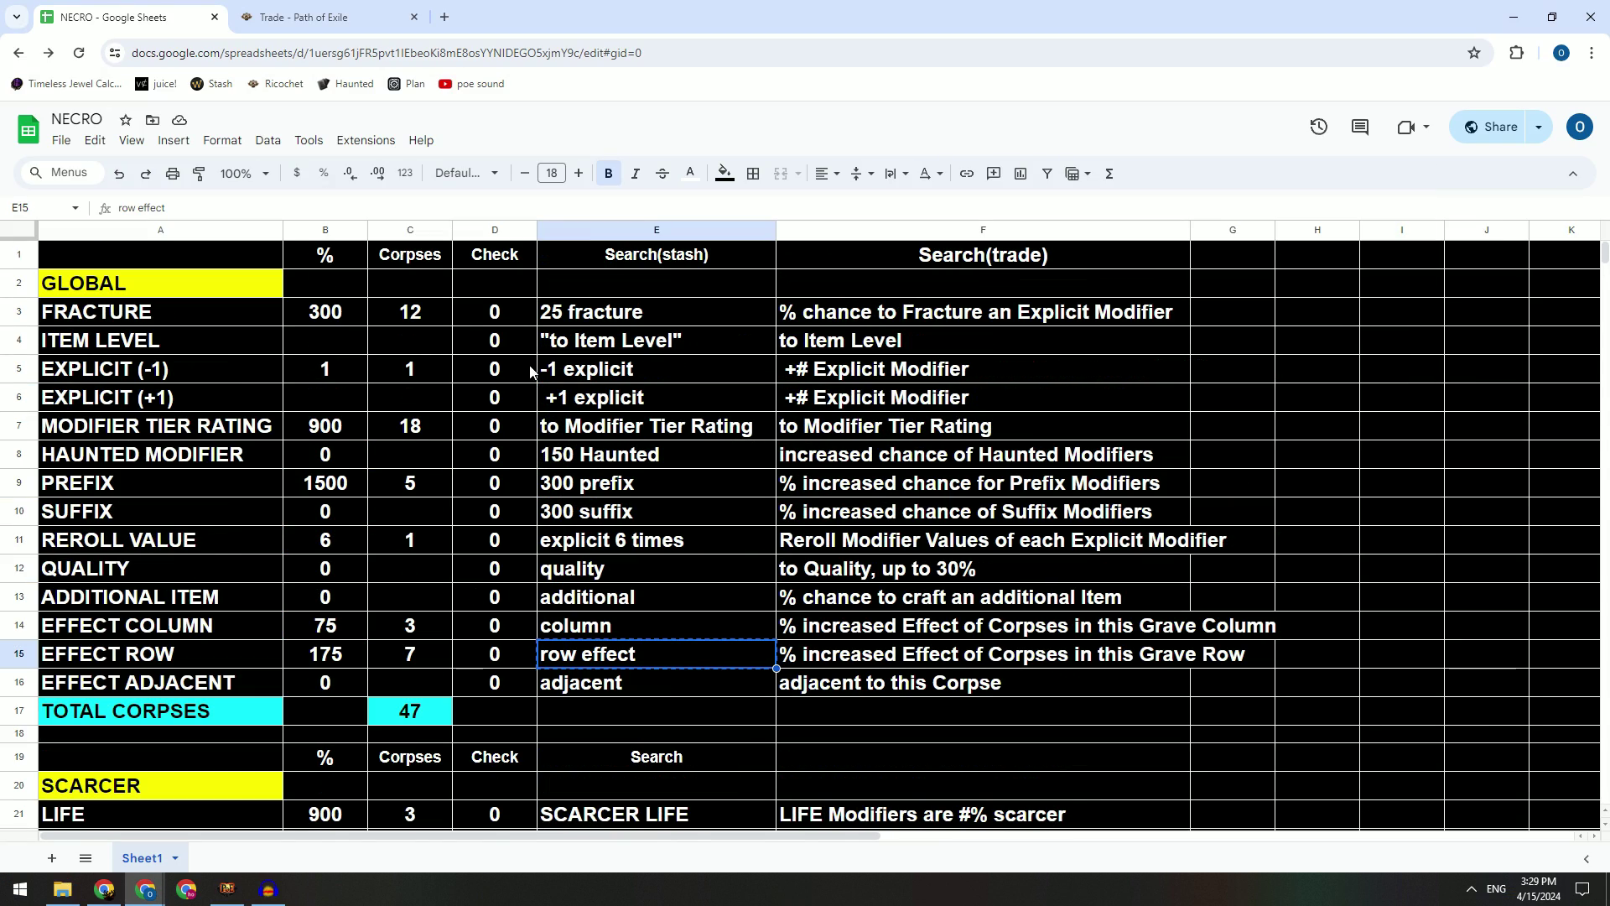
click(496, 319)
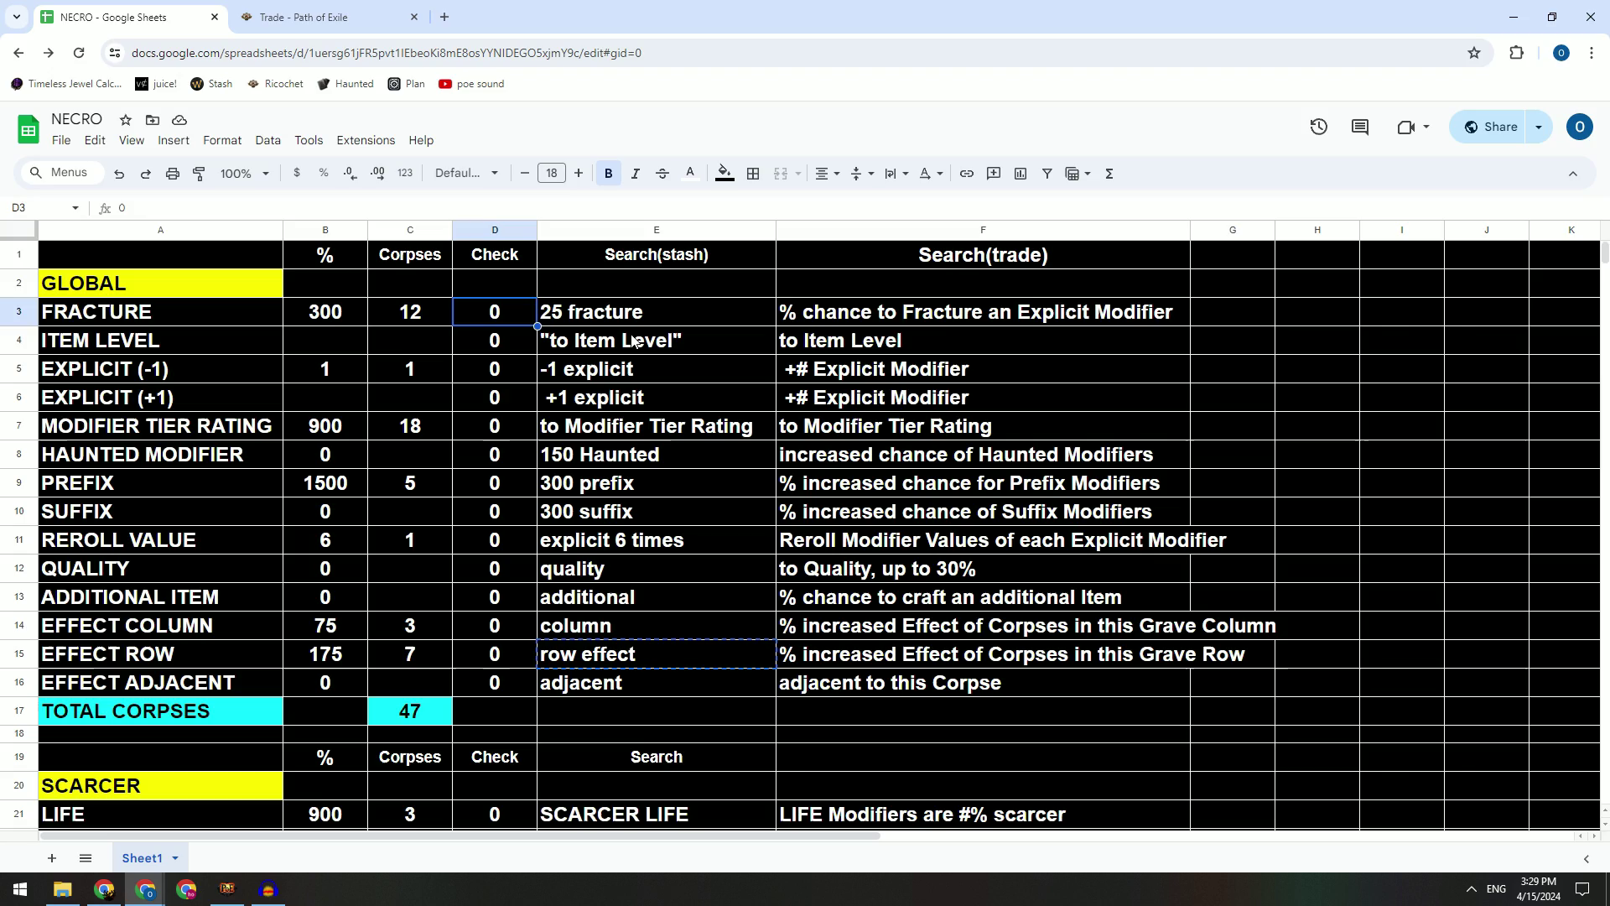
text(8)
key(Return)
key(Up)
key(alt+Tab)
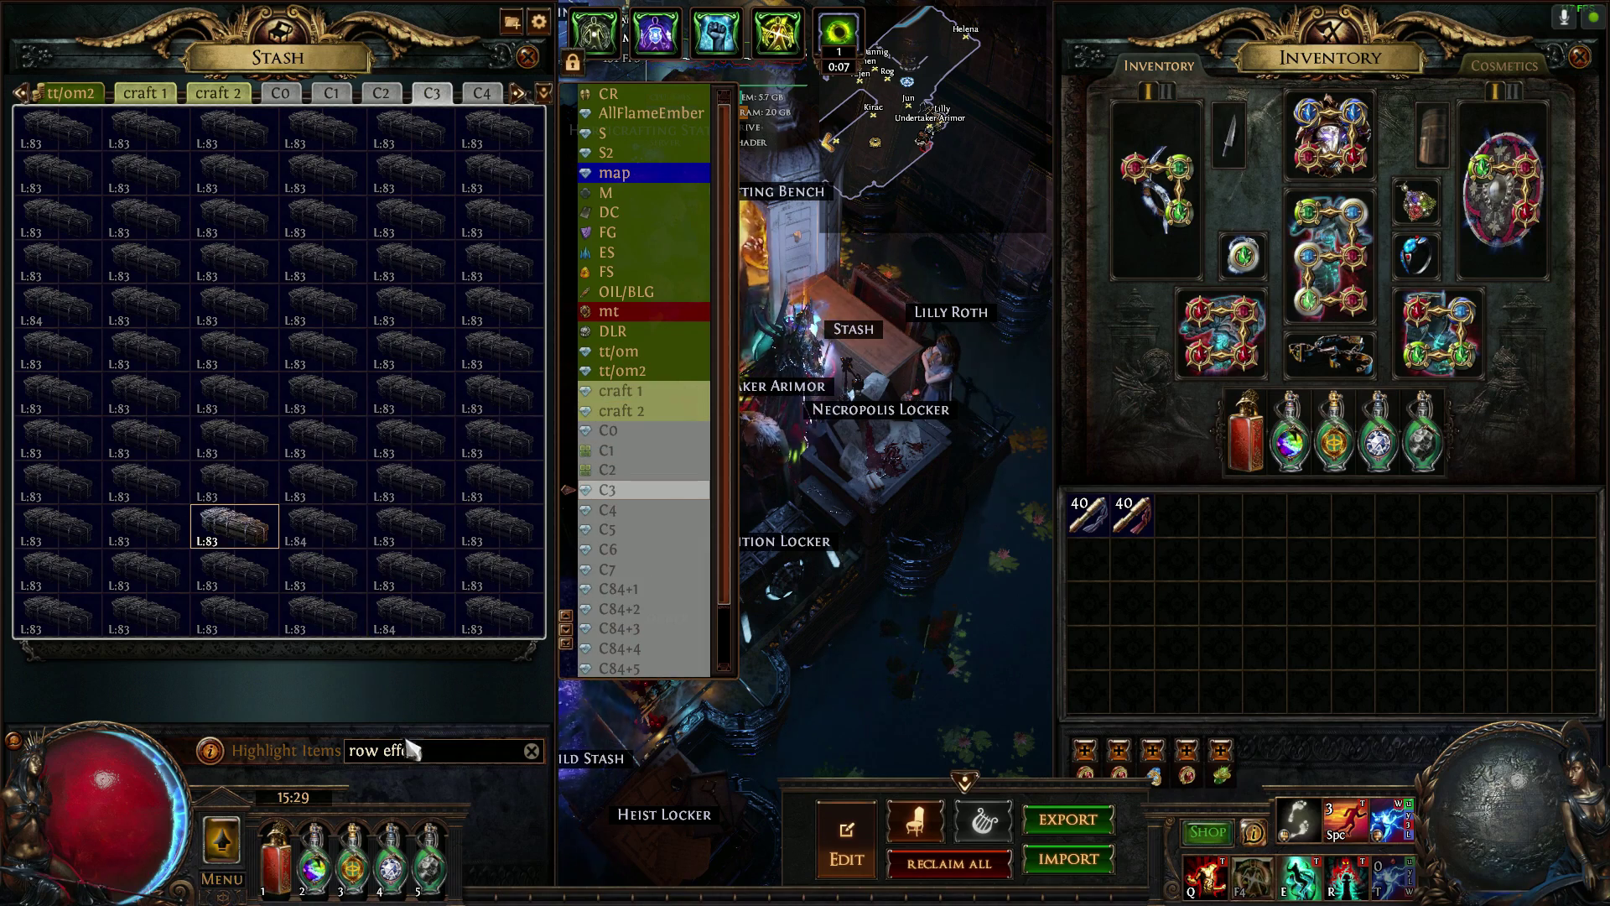
key(alt+Tab)
Step: Put E3's '25 fracture' search string into the stash's Highlight Items box
click(597, 309)
key(ctrl+c)
key(alt+Tab)
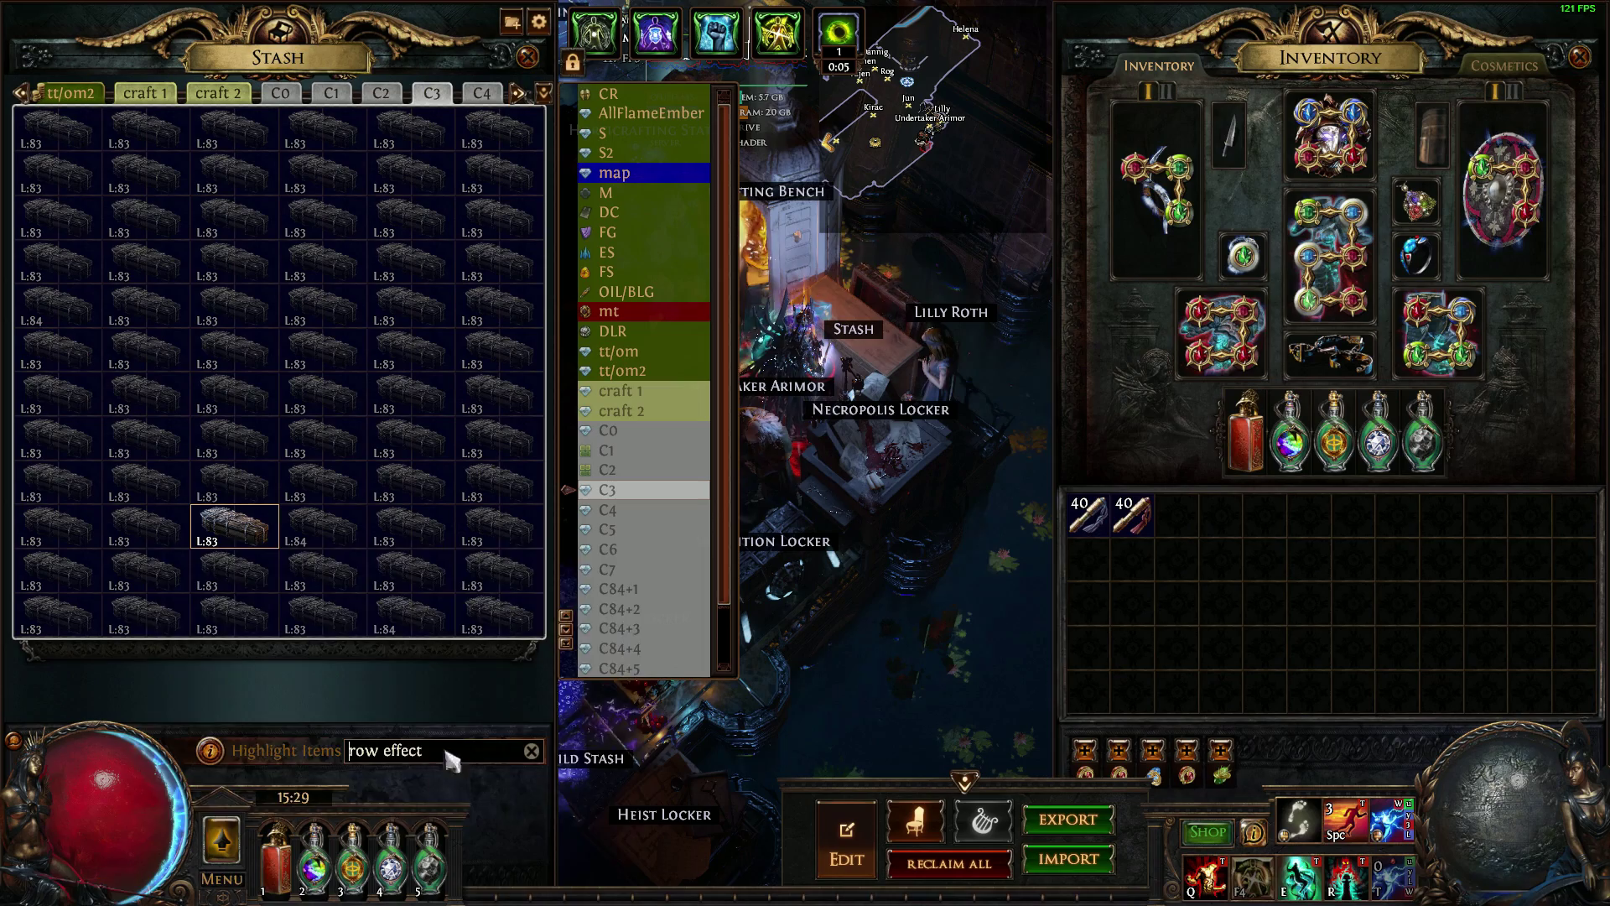
key(ctrl+f)
key(ctrl+v)
Step: Step through the coffin tabs from C1 to the raider tab, tallying 25 fracture coffins
key(Left)
key(Left)
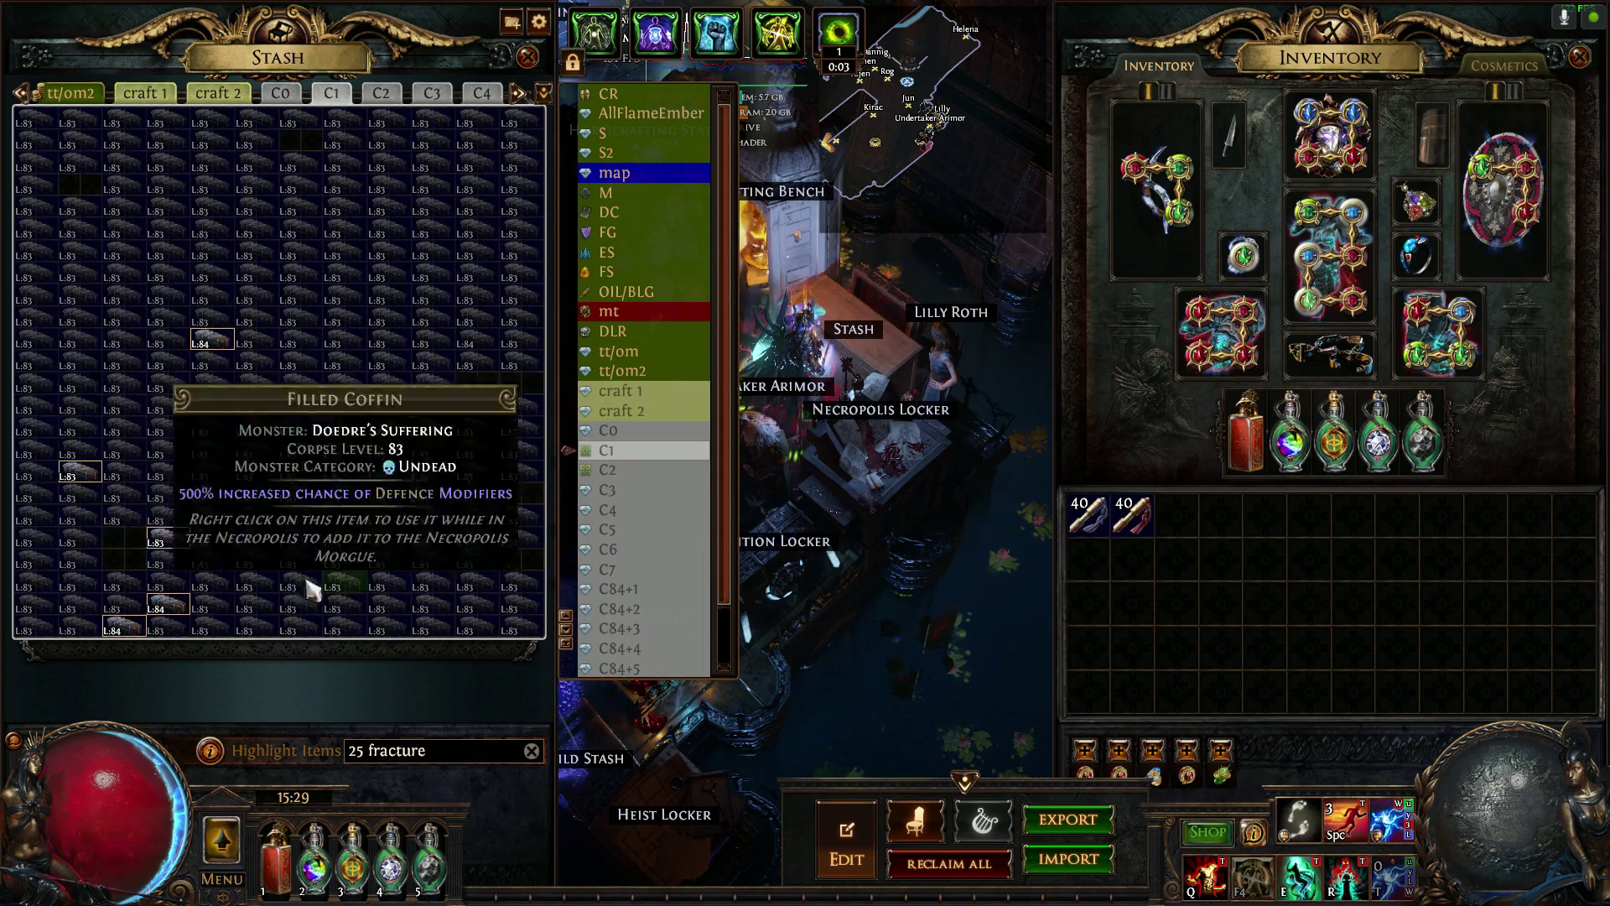
key(Right)
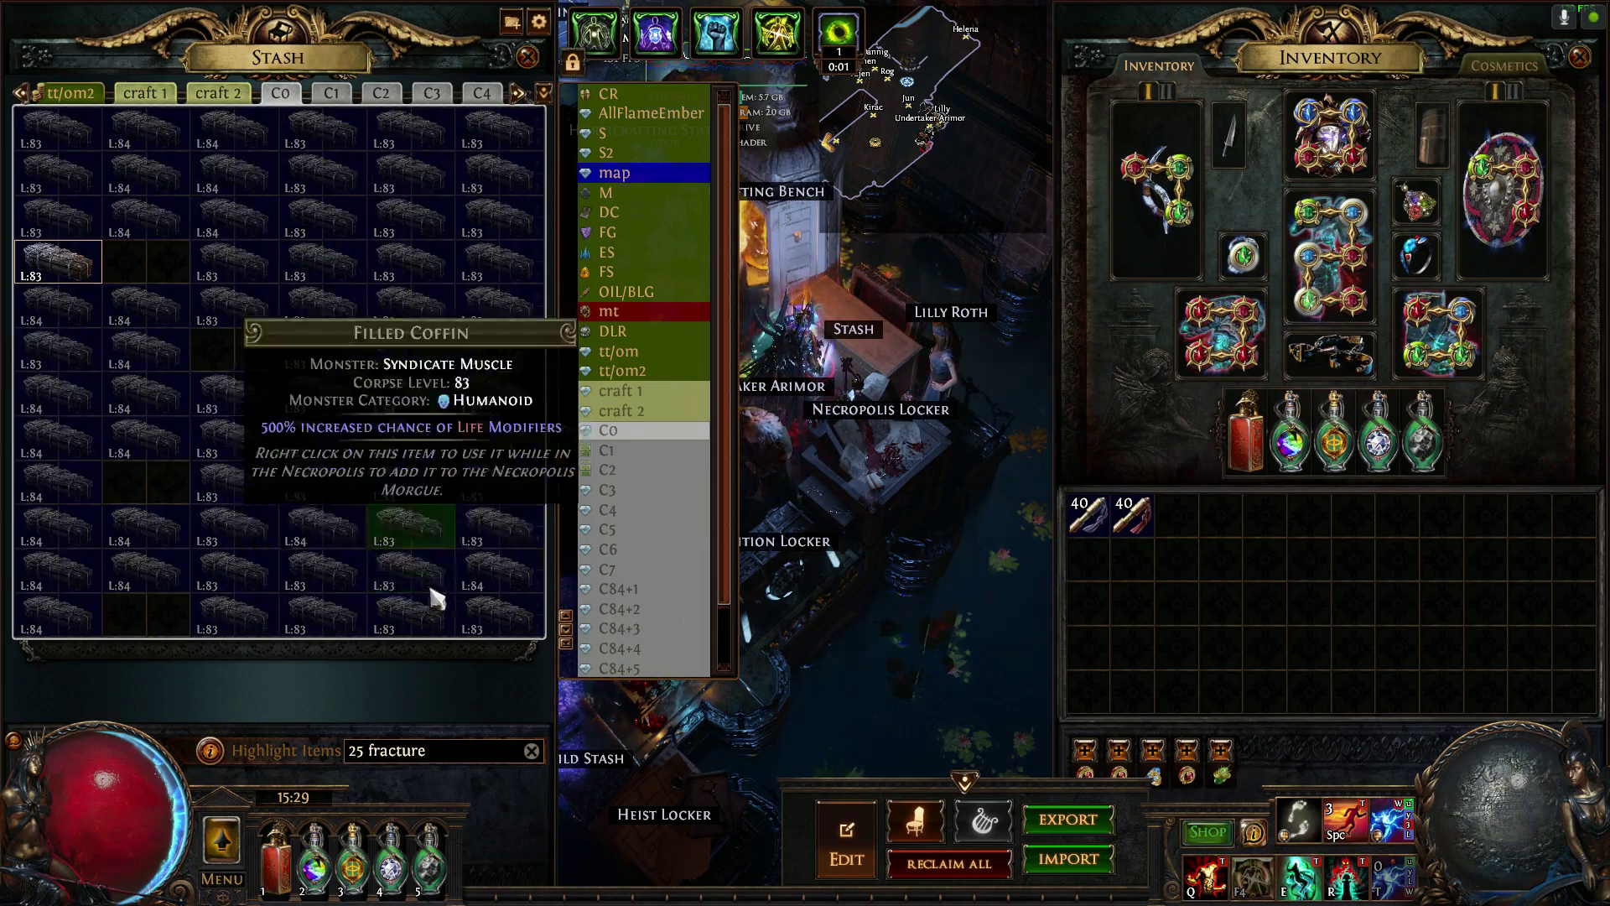
key(Right)
key(Right)
key(Right)
key(Right)
key(Right)
key(Right)
key(Right)
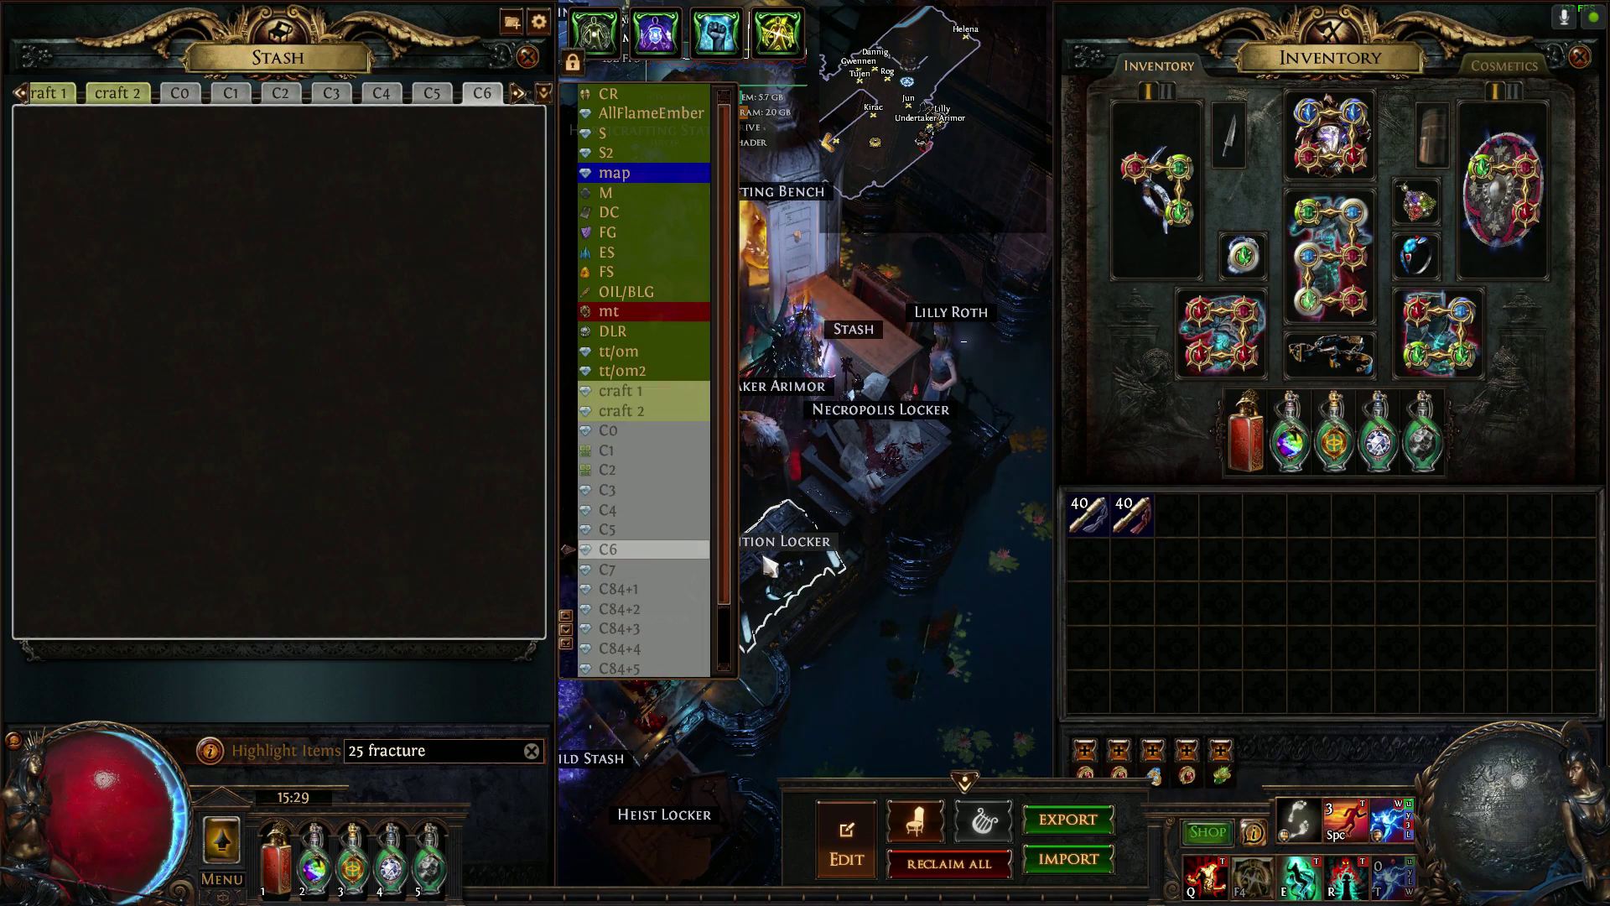
key(Right)
key(Right)
key(Right)
key(Right)
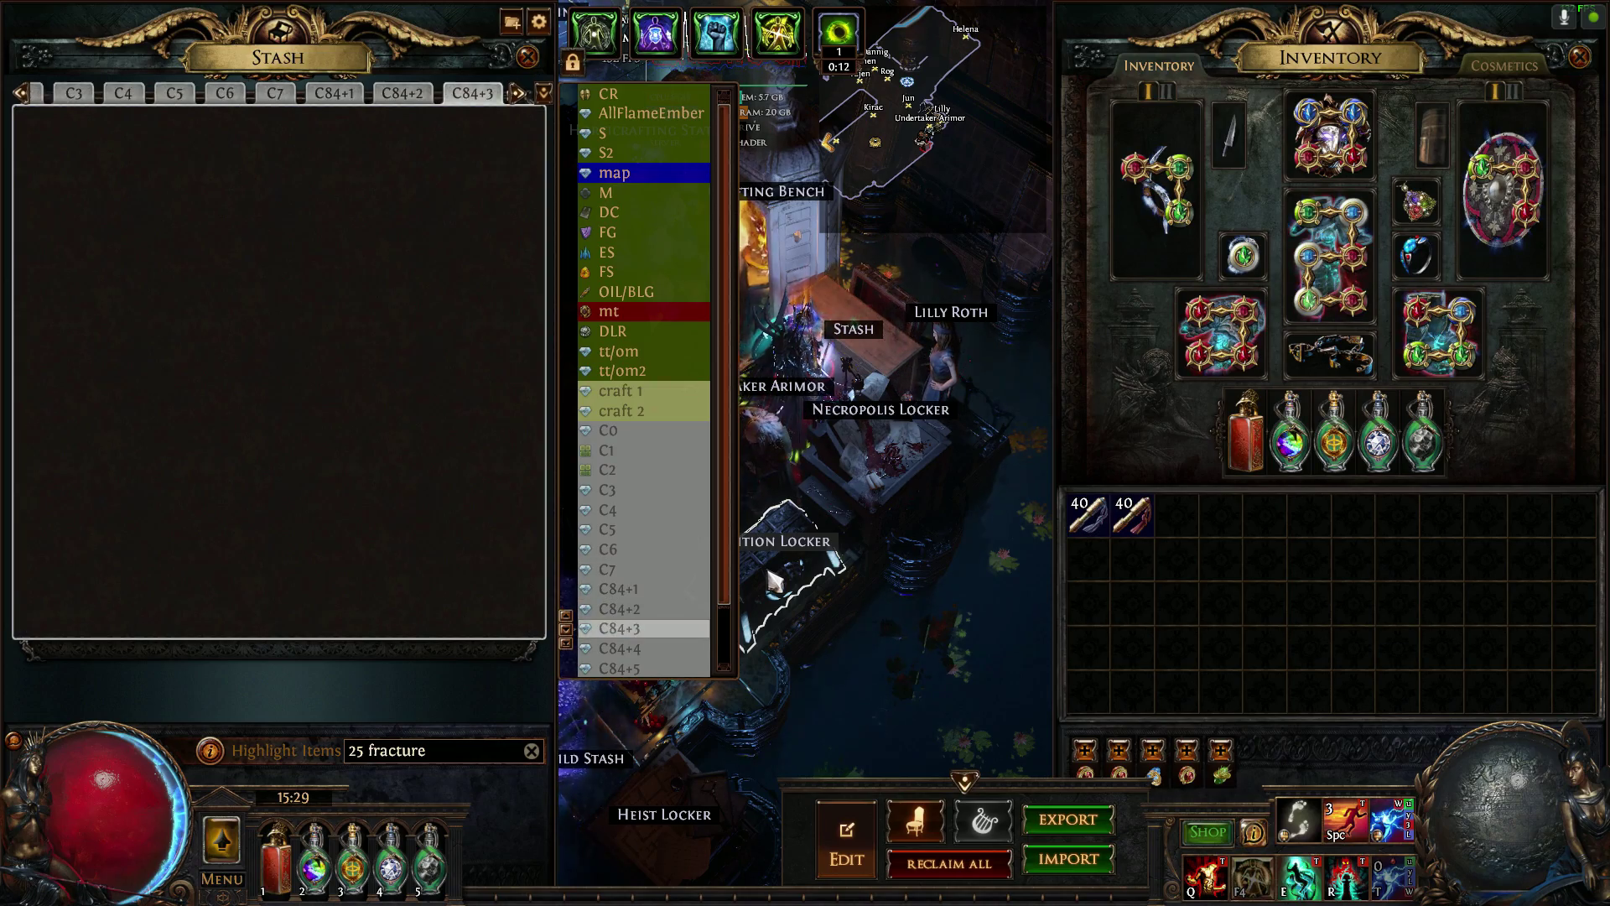
key(Right)
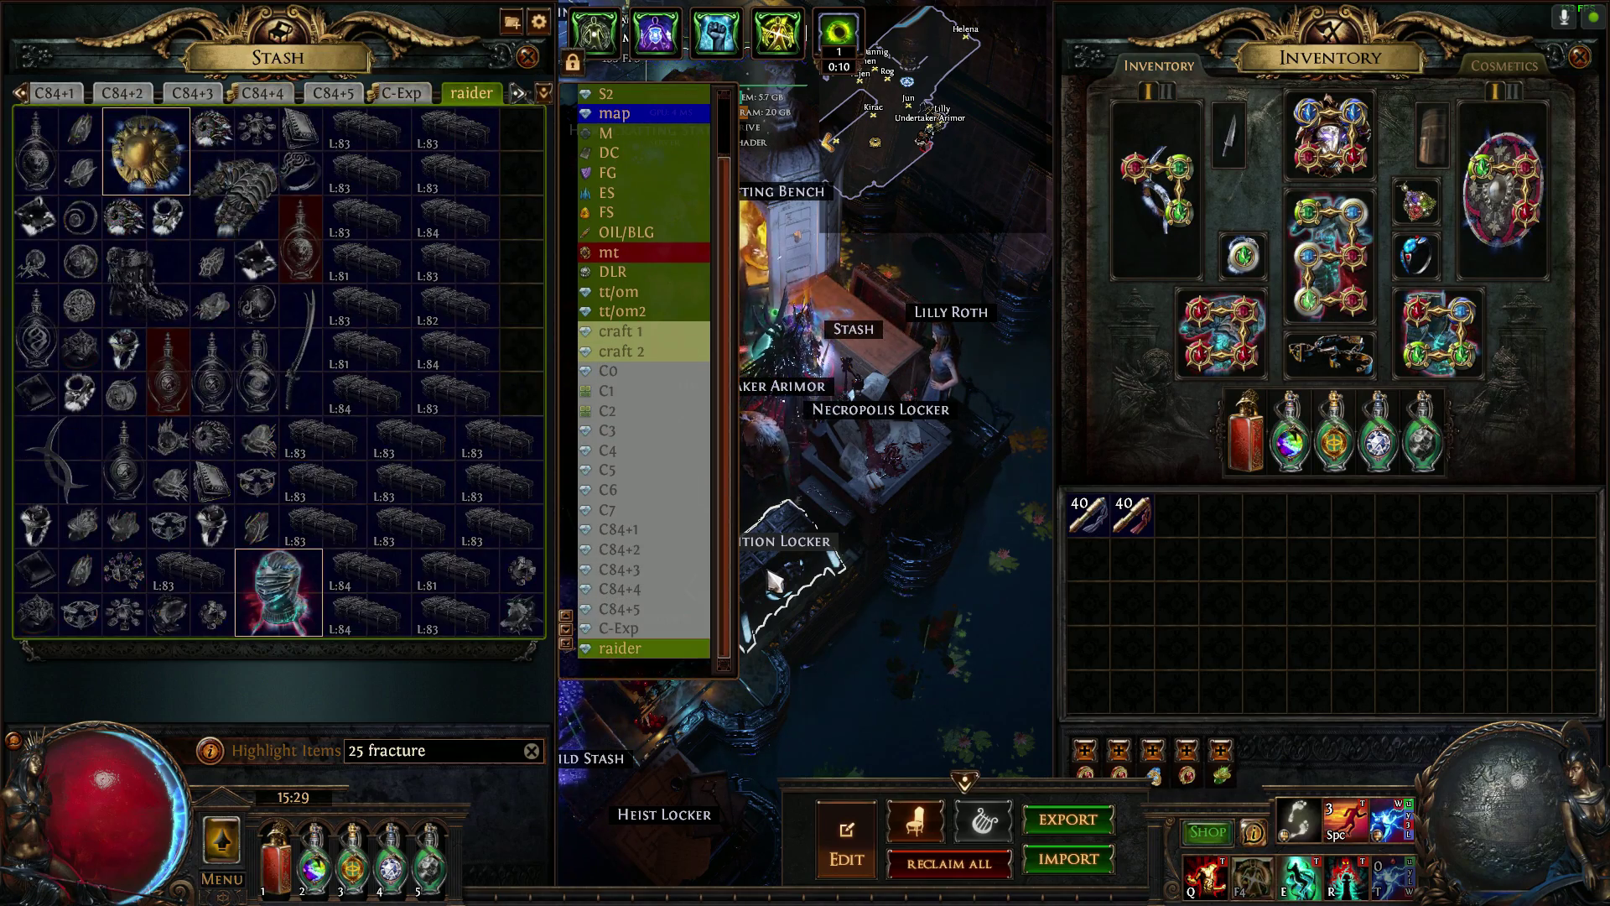
key(Left)
key(Left)
key(Left)
key(Left)
key(Left)
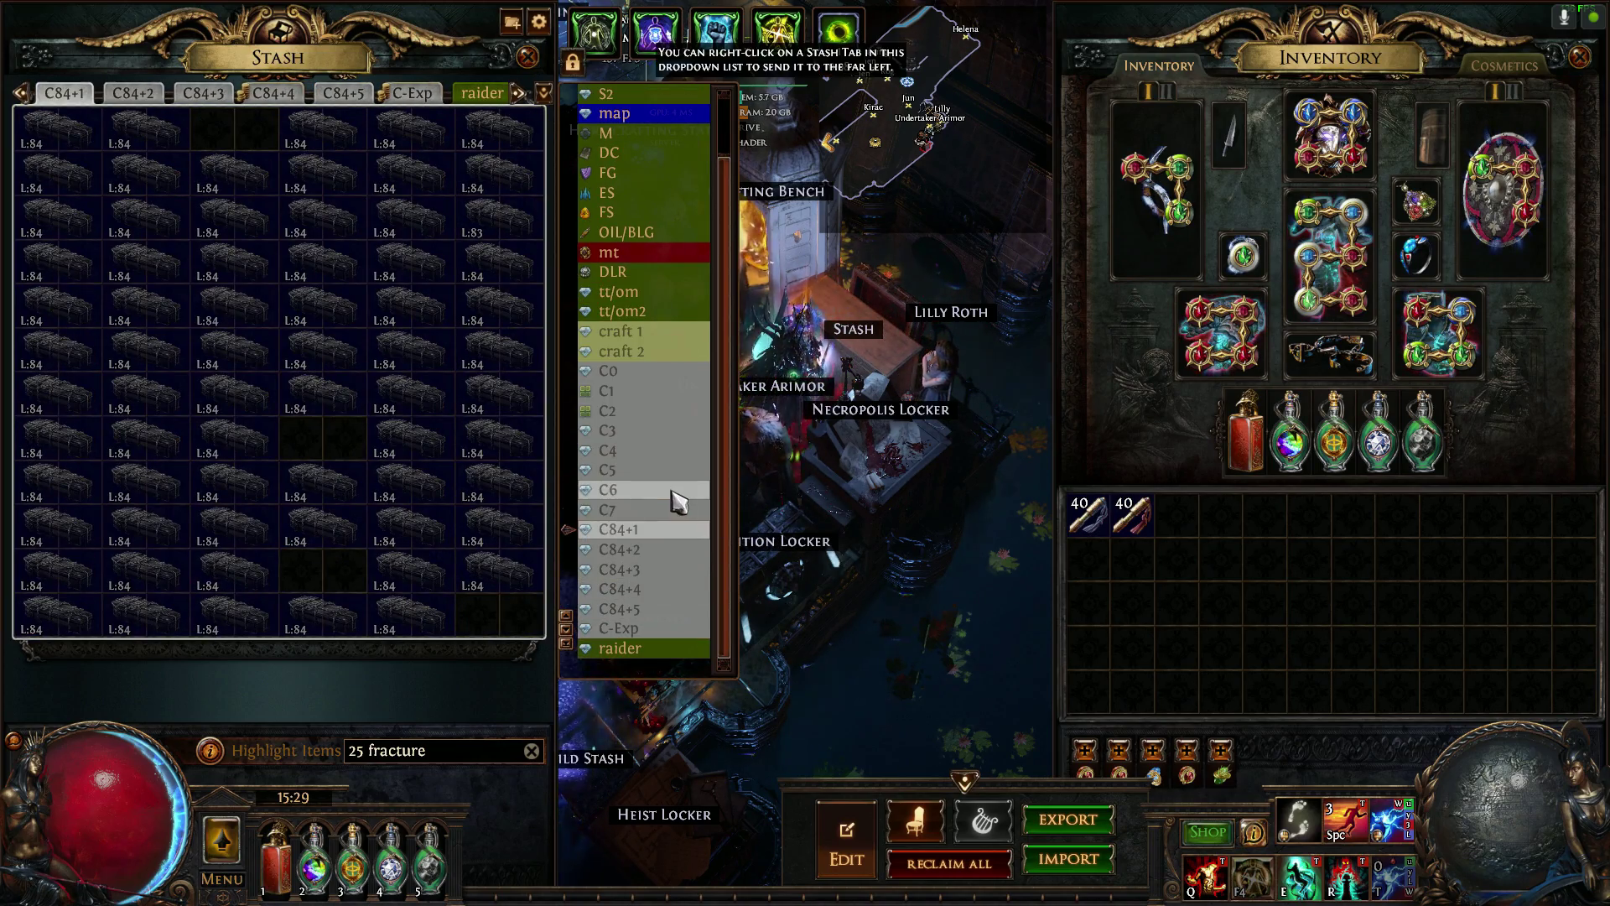
key(alt+Tab)
Step: Record 7 fracture coffins in D3 and select F3's '% chance to Fracture an Explicit Modifier' text
click(502, 317)
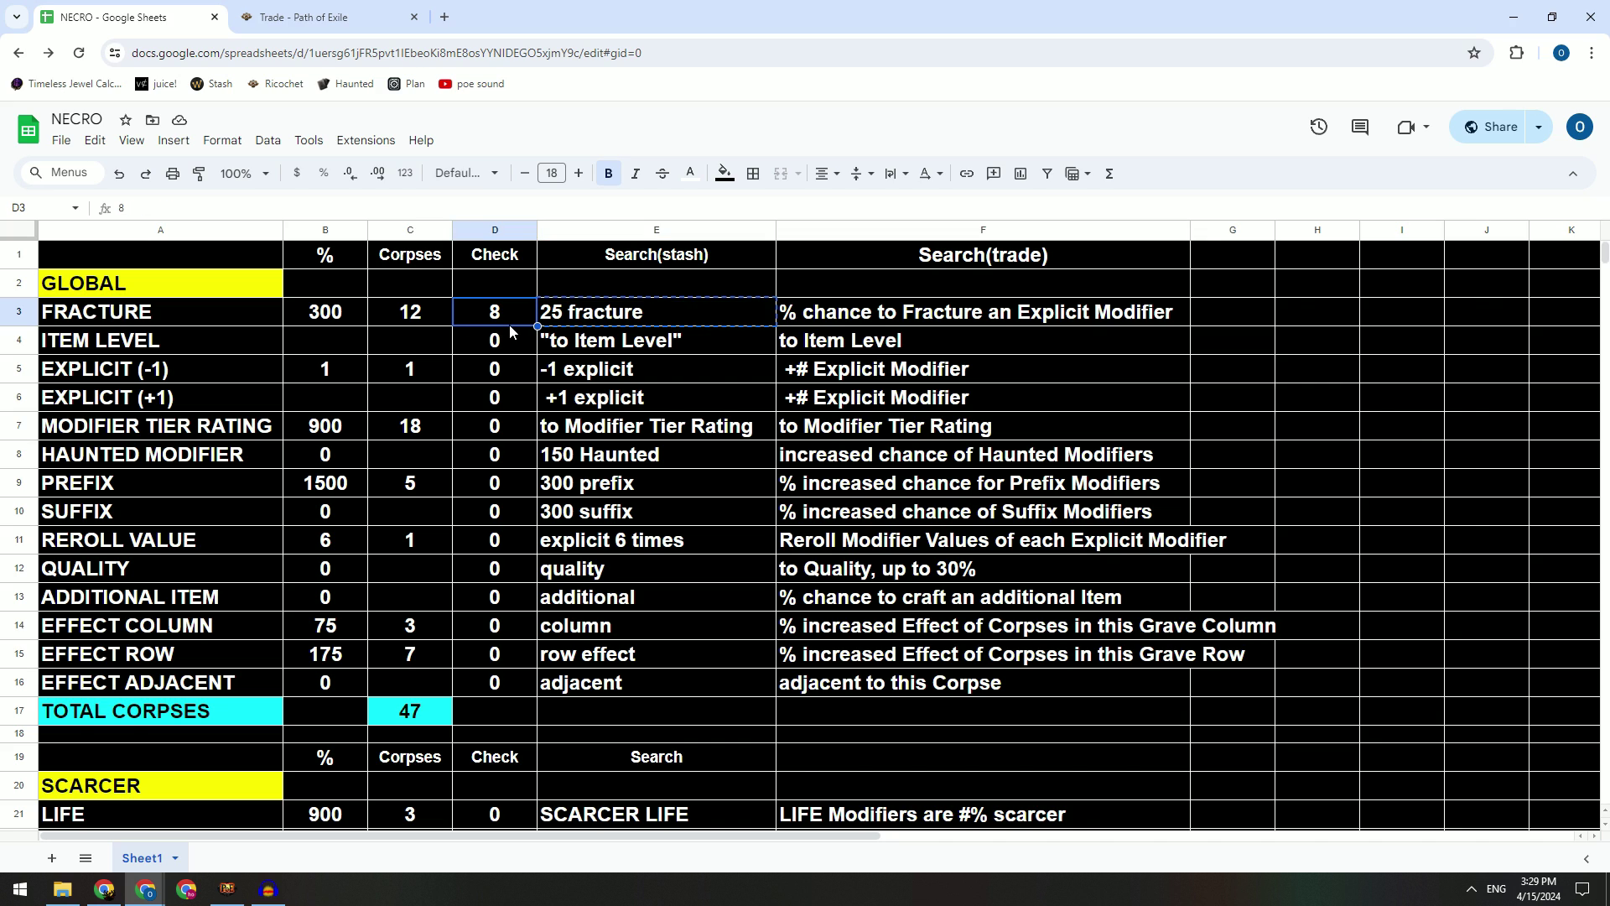
click(673, 281)
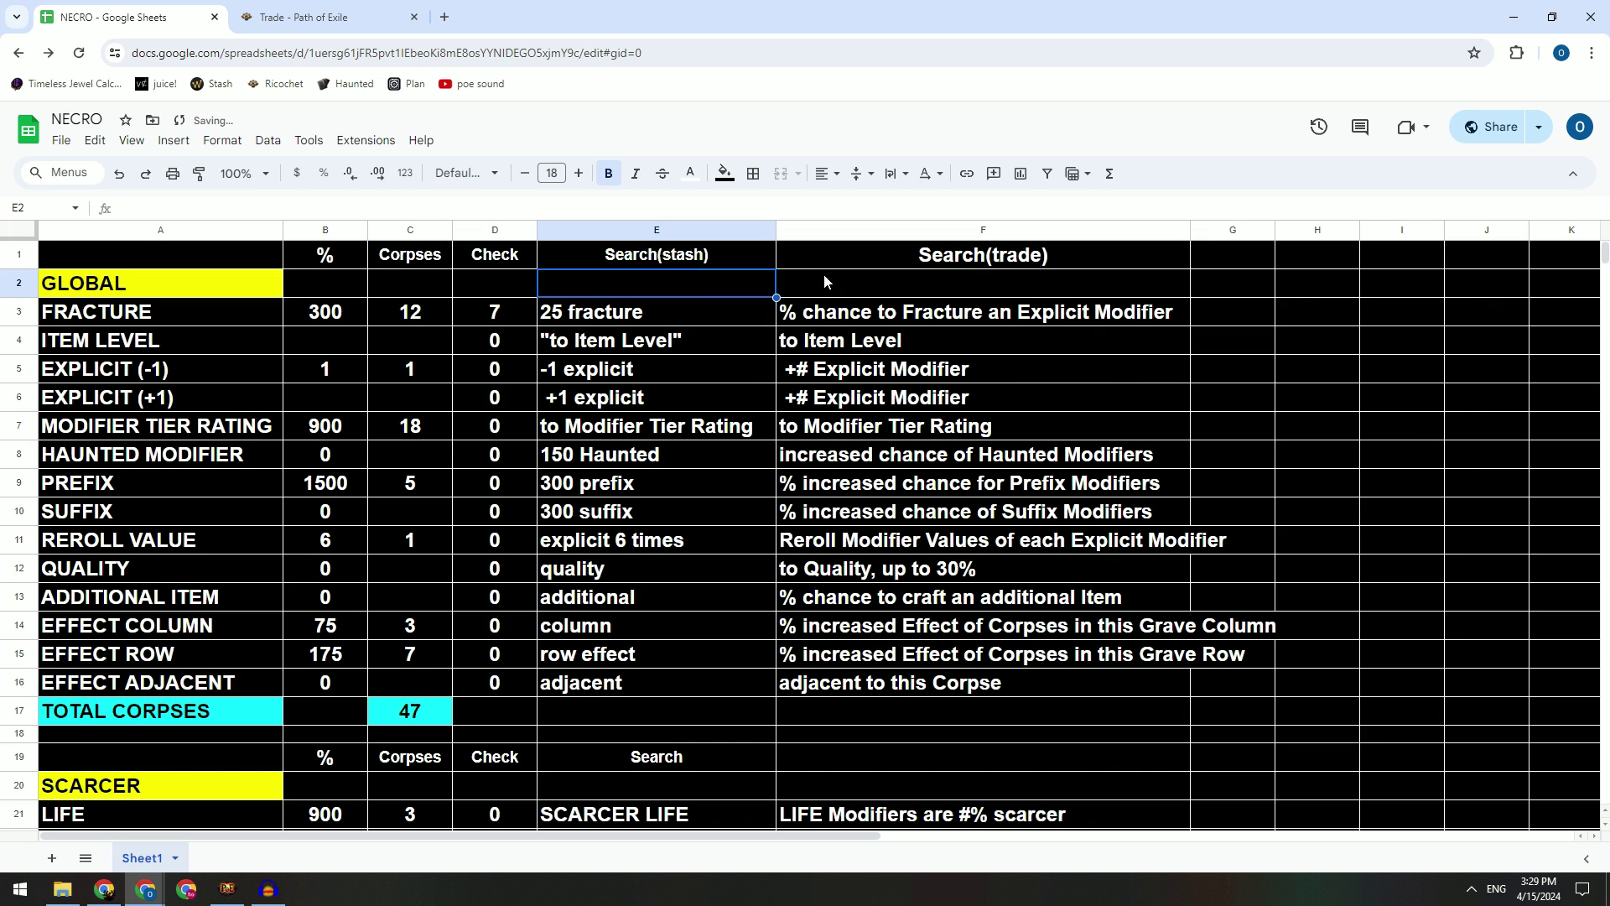
click(945, 262)
click(876, 312)
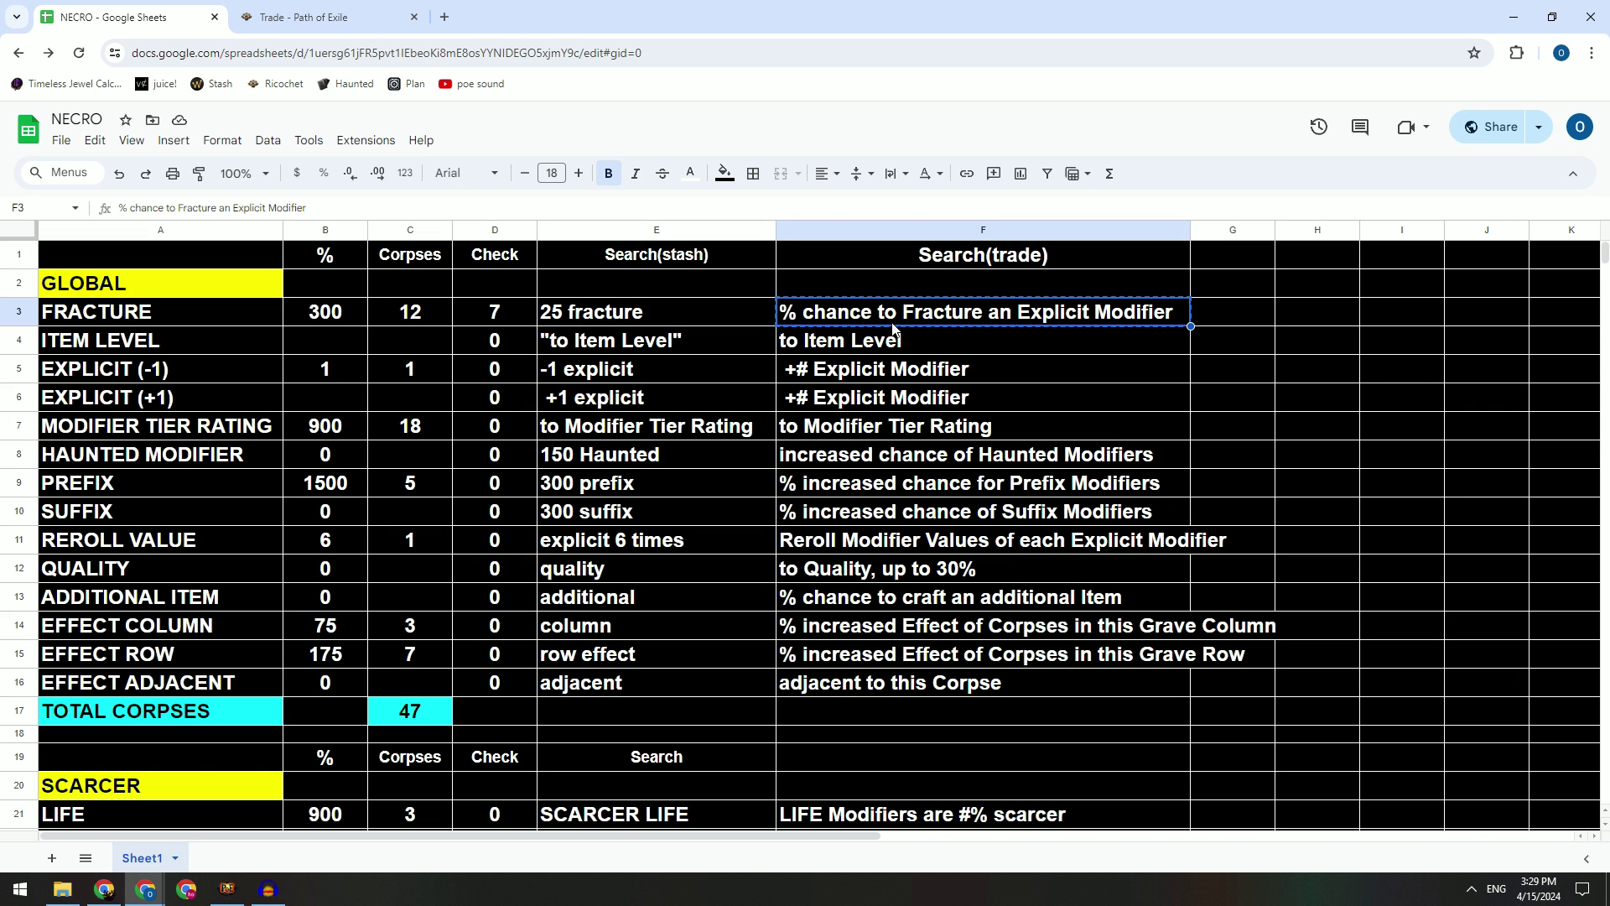
Step: Clear the old trade search and add the pasted fracture-an-explicit-modifier stat filter
click(343, 27)
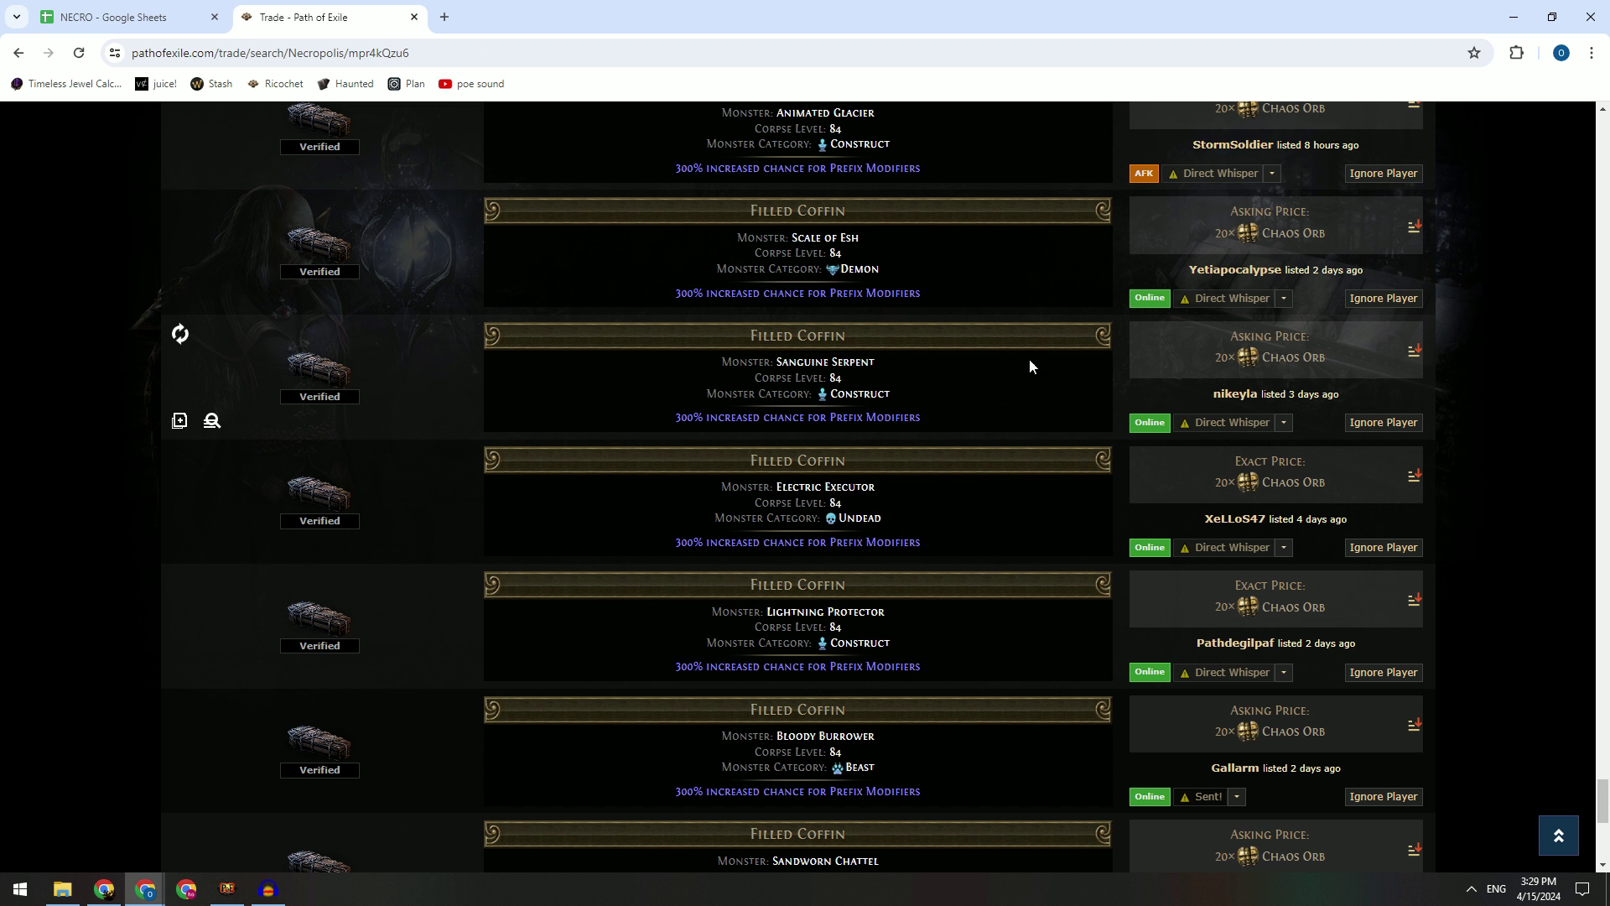
scroll(1028, 363, up, 15)
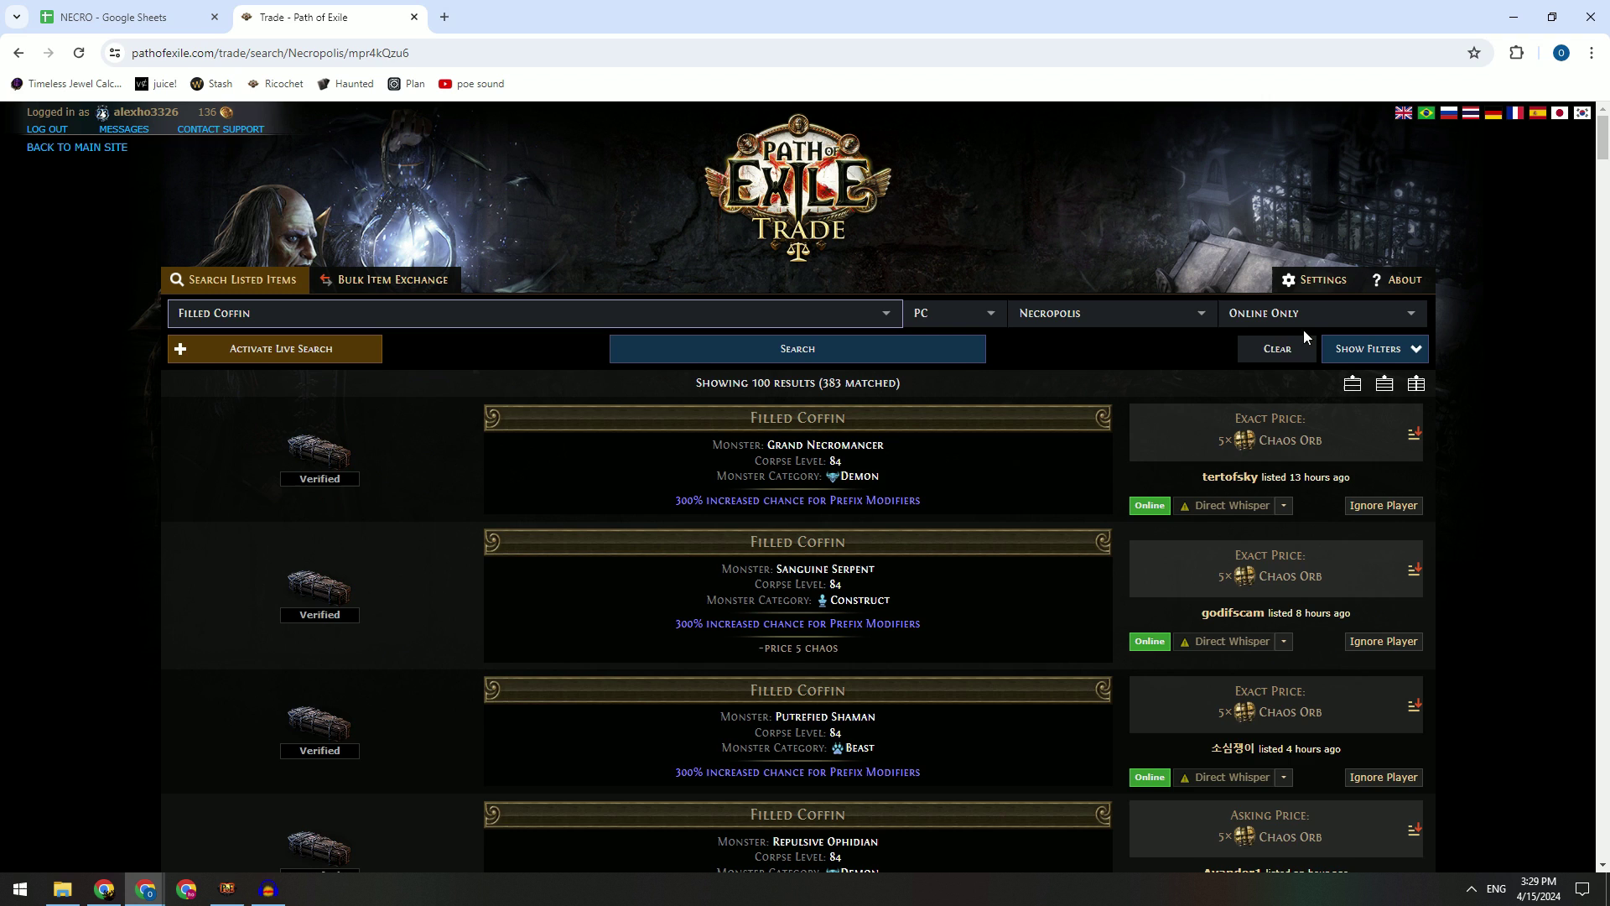
click(1296, 348)
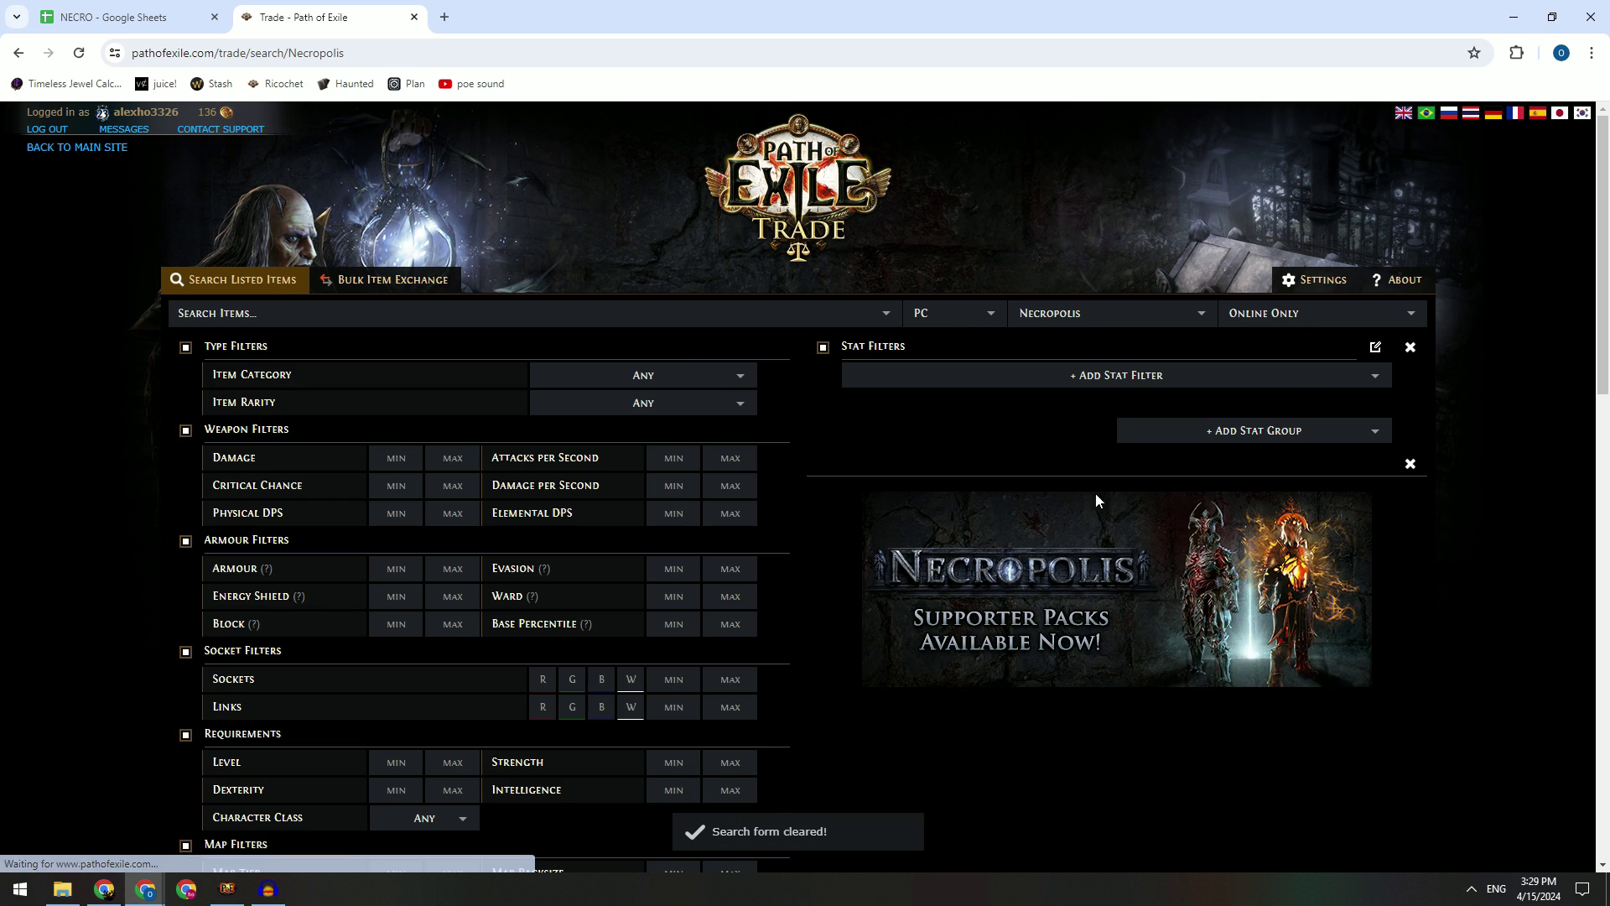
click(992, 388)
text(% chance to Fracture an Explicit Modifier)
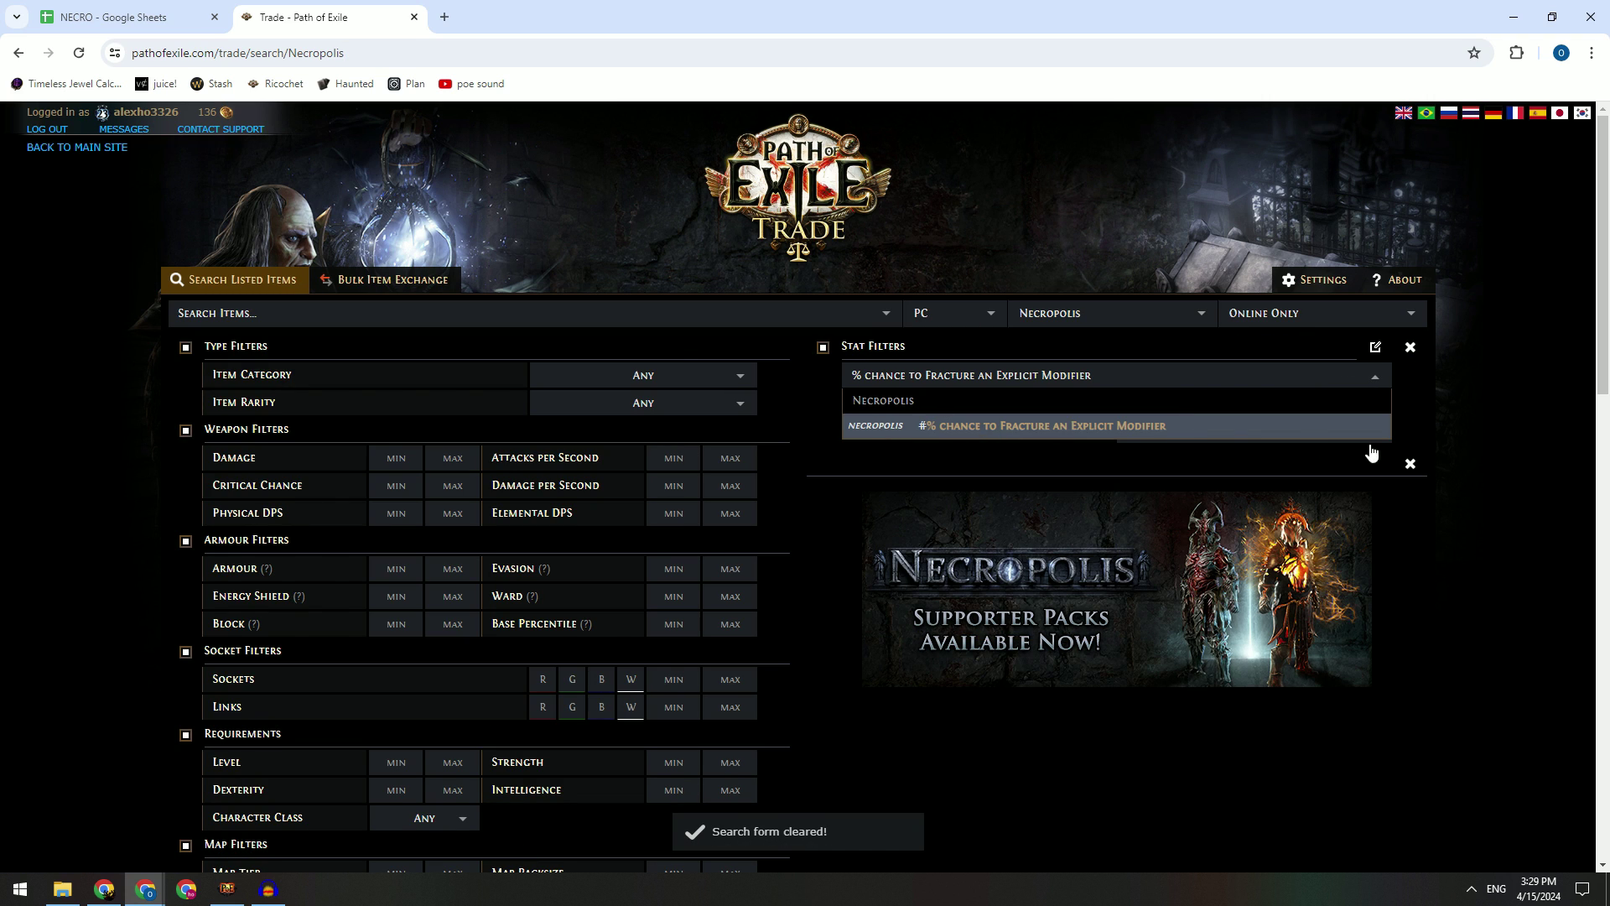
key(Return)
Step: Set minimum item level 83, run the coffin search and browse the ~10 Chaos listings
scroll(848, 504, down, 9)
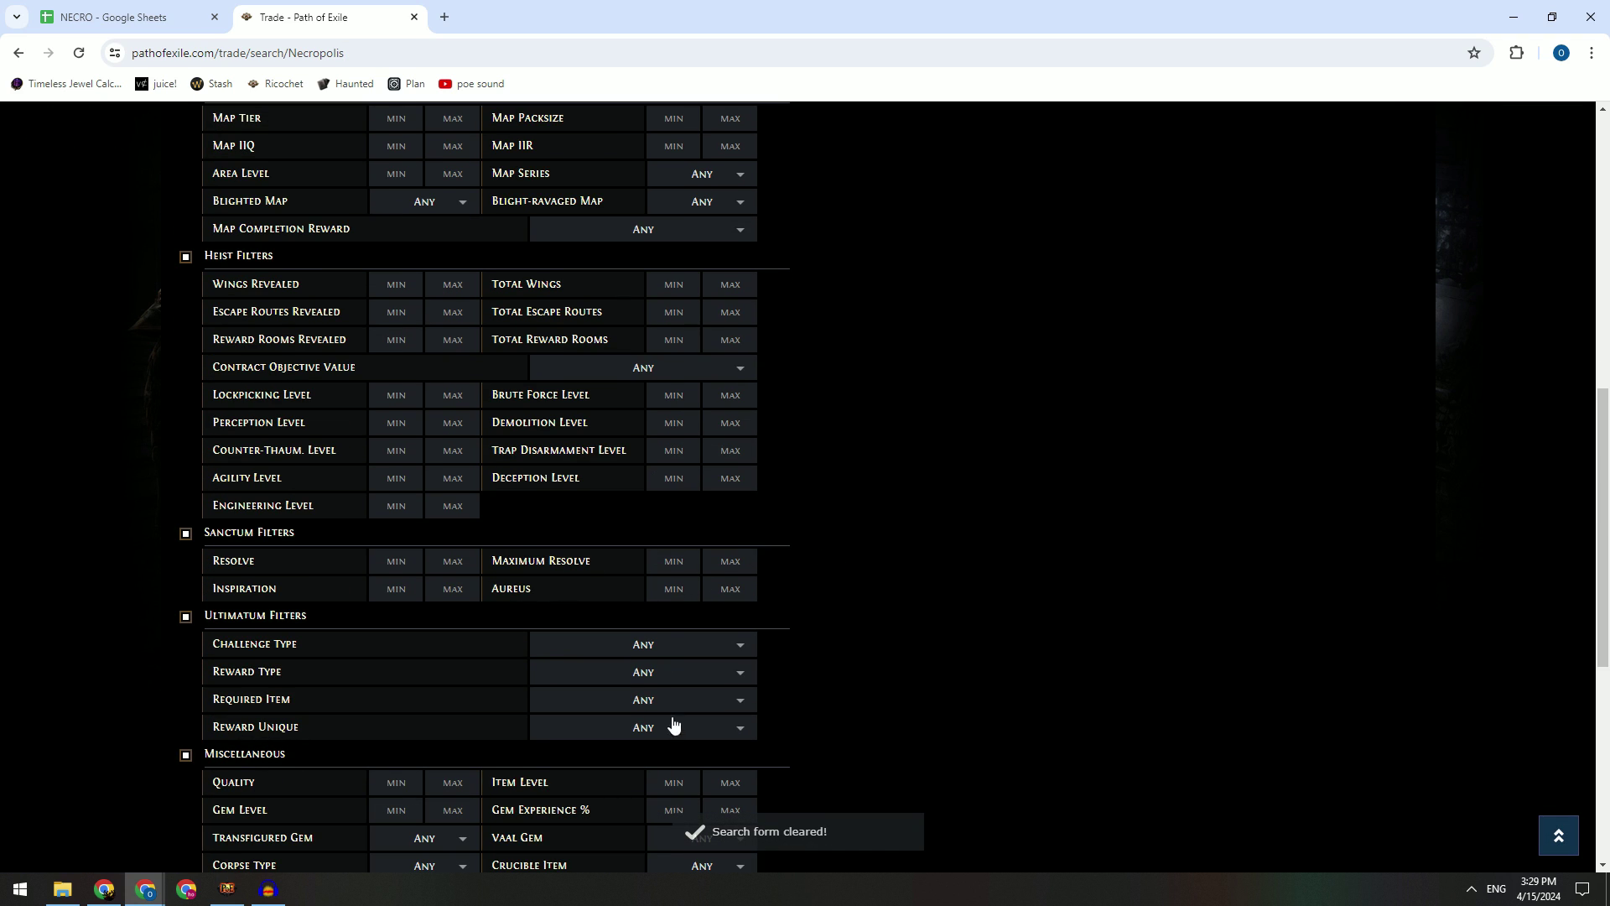
scroll(673, 724, down, 3)
click(674, 528)
text(83)
scroll(872, 587, down, 3)
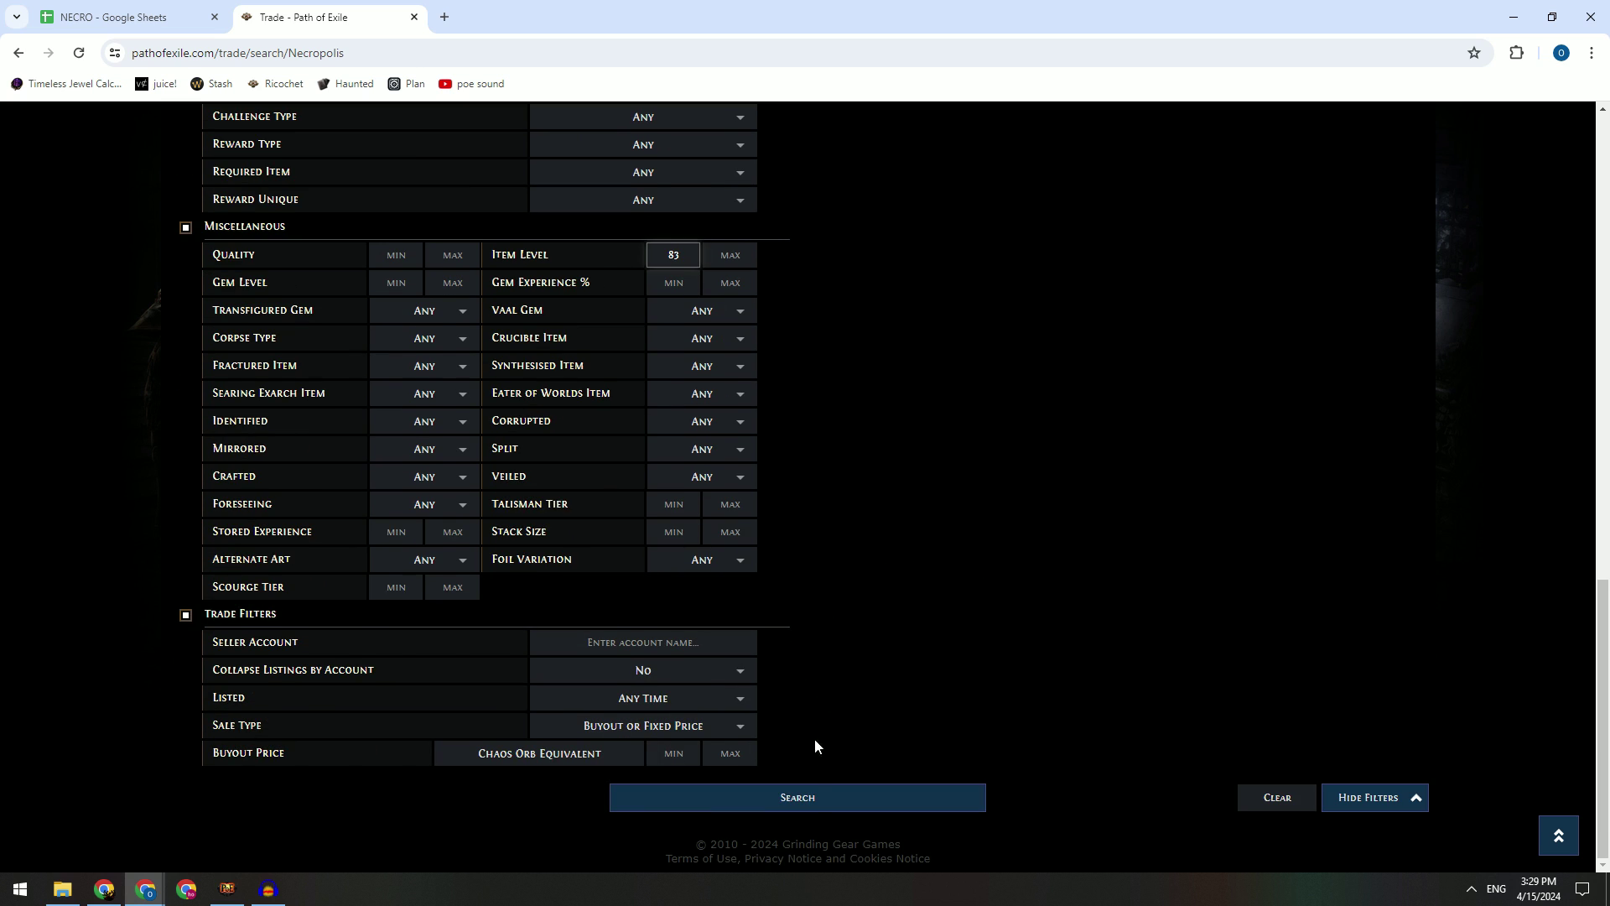
click(970, 790)
scroll(1216, 707, down, 15)
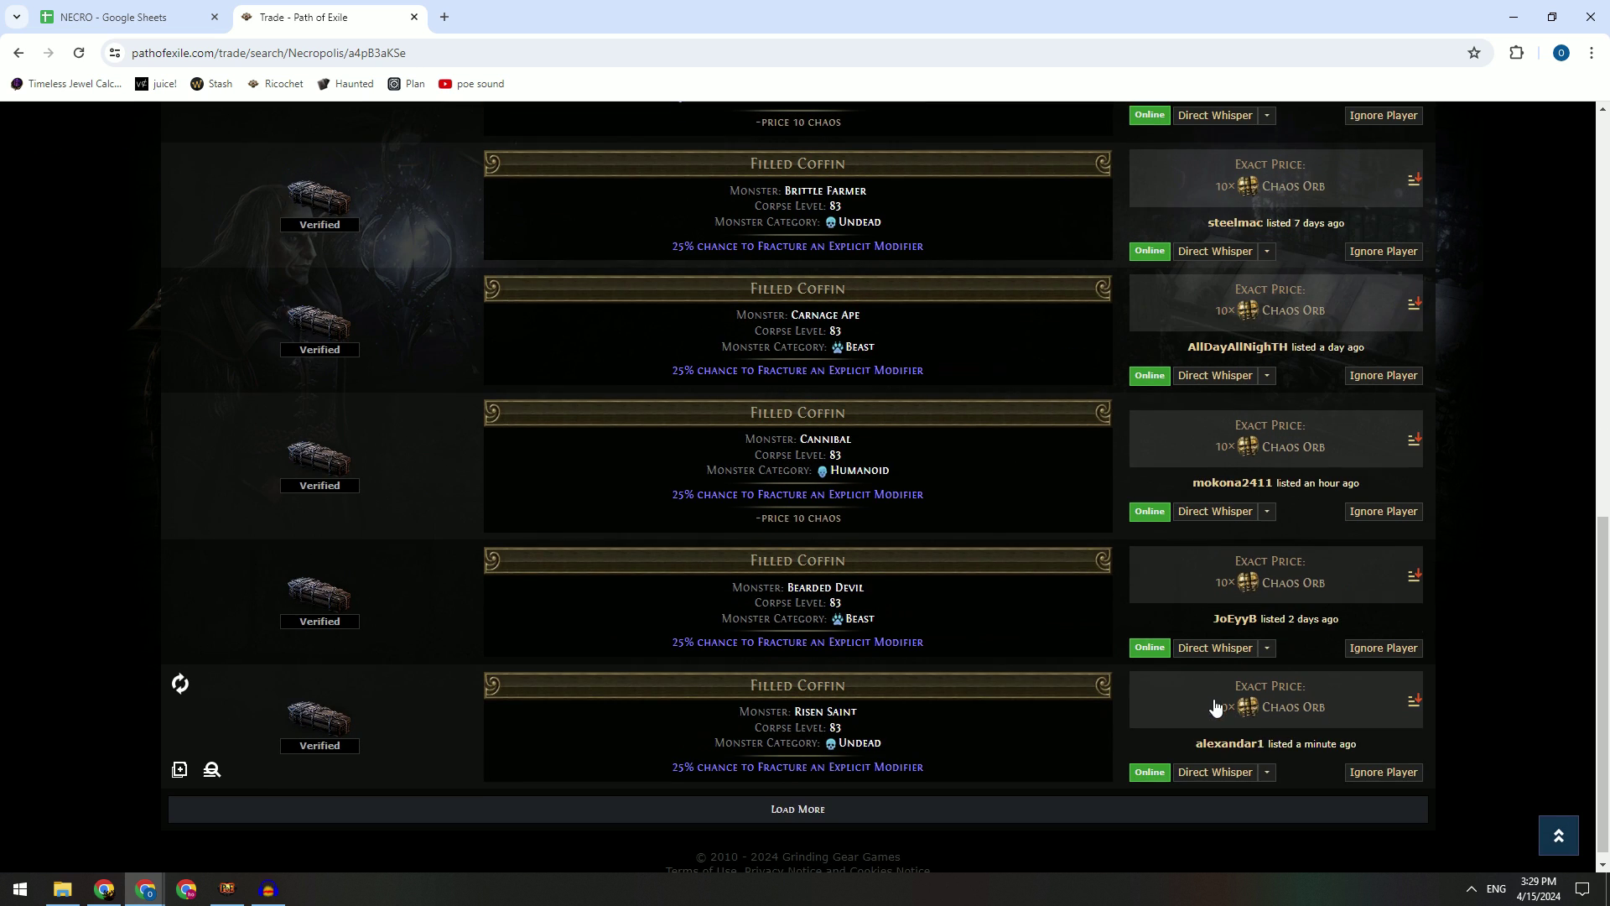
scroll(1216, 707, down, 15)
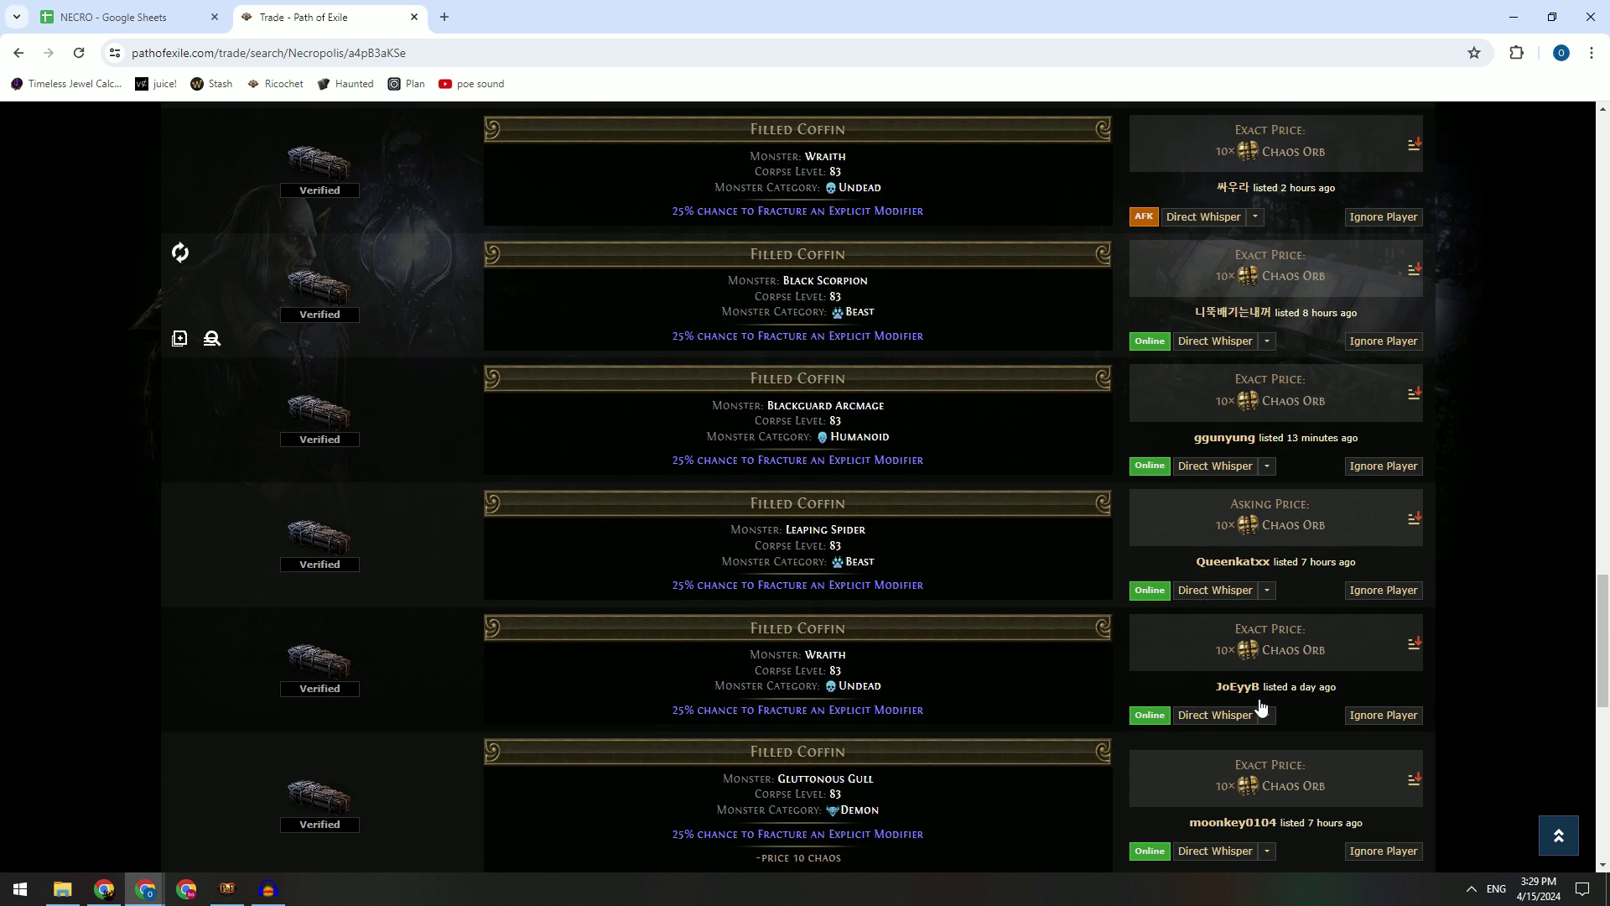
key(ctrl+1)
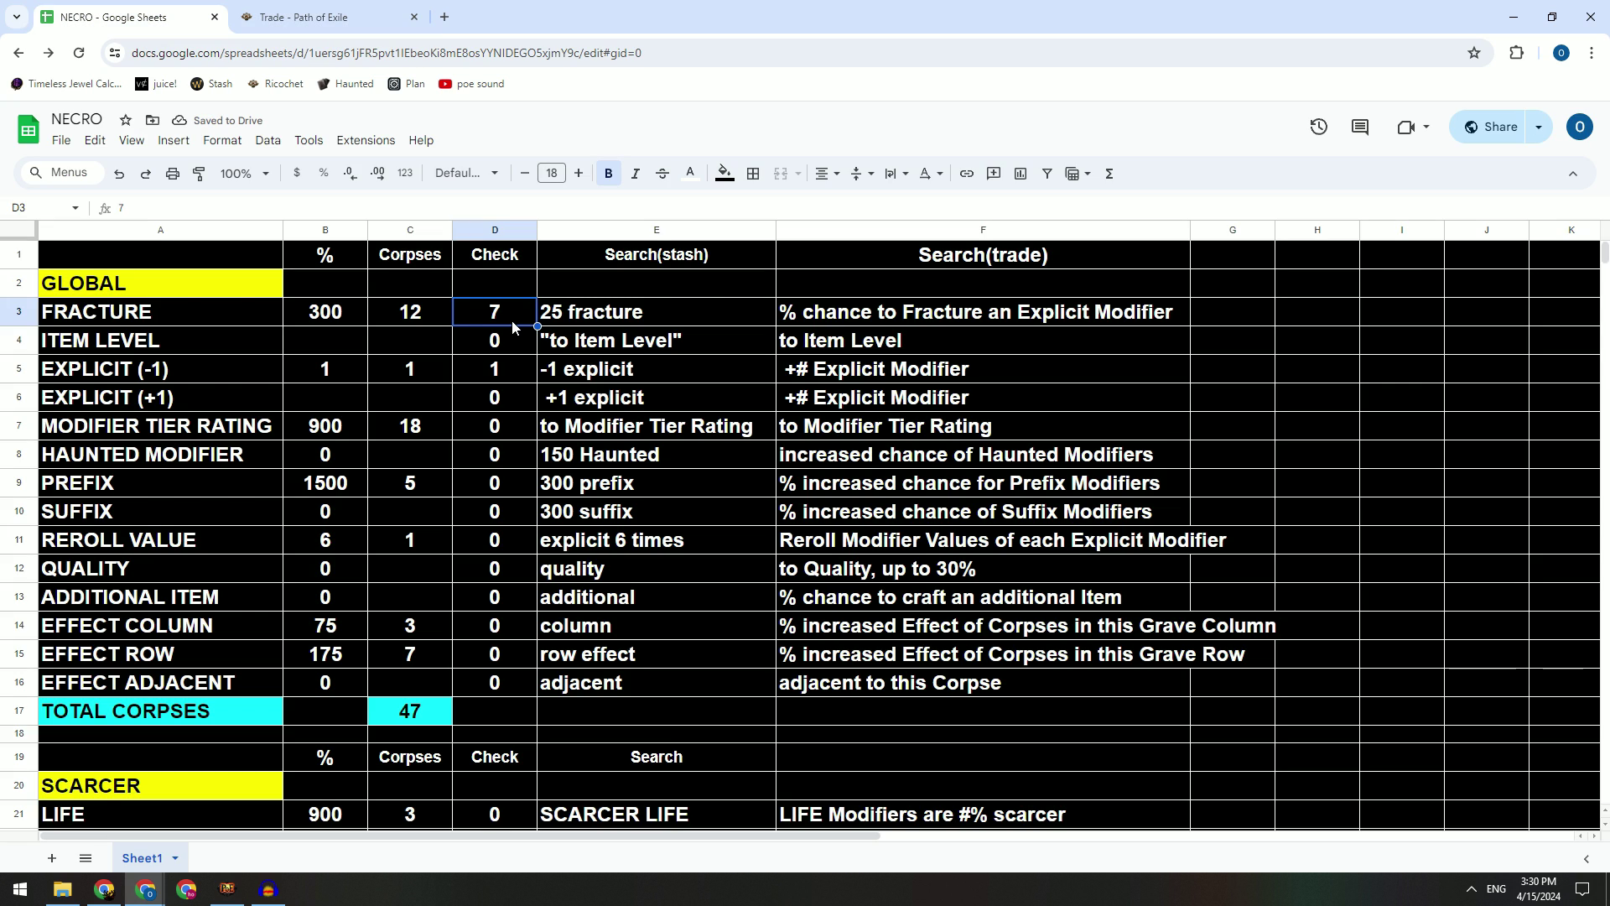
text(5)
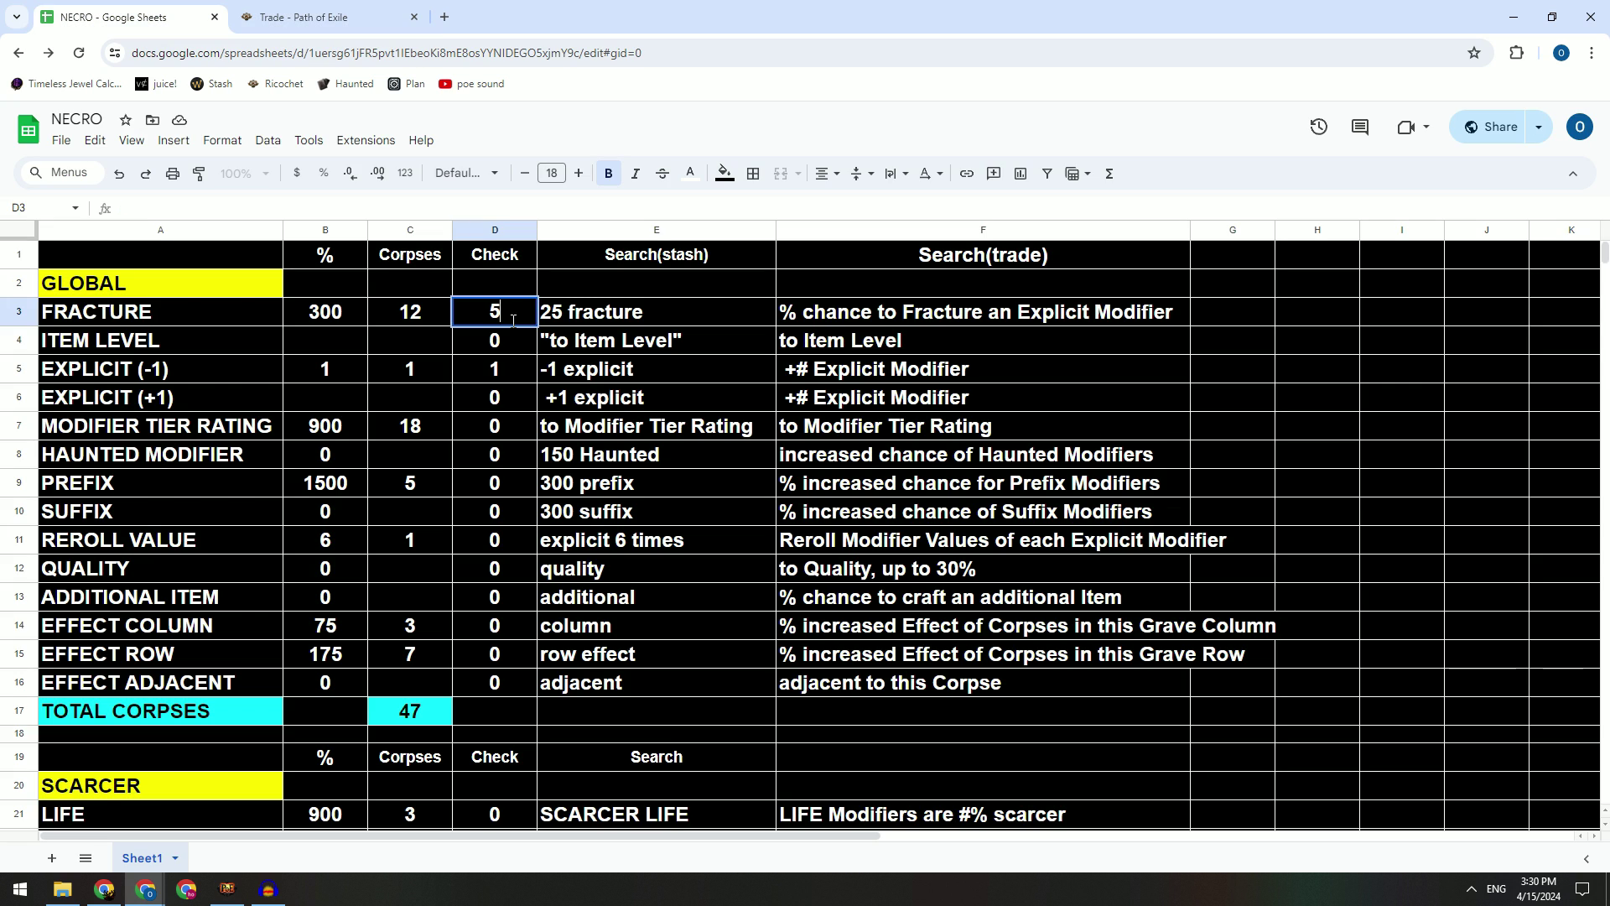
key(Return)
key(Up)
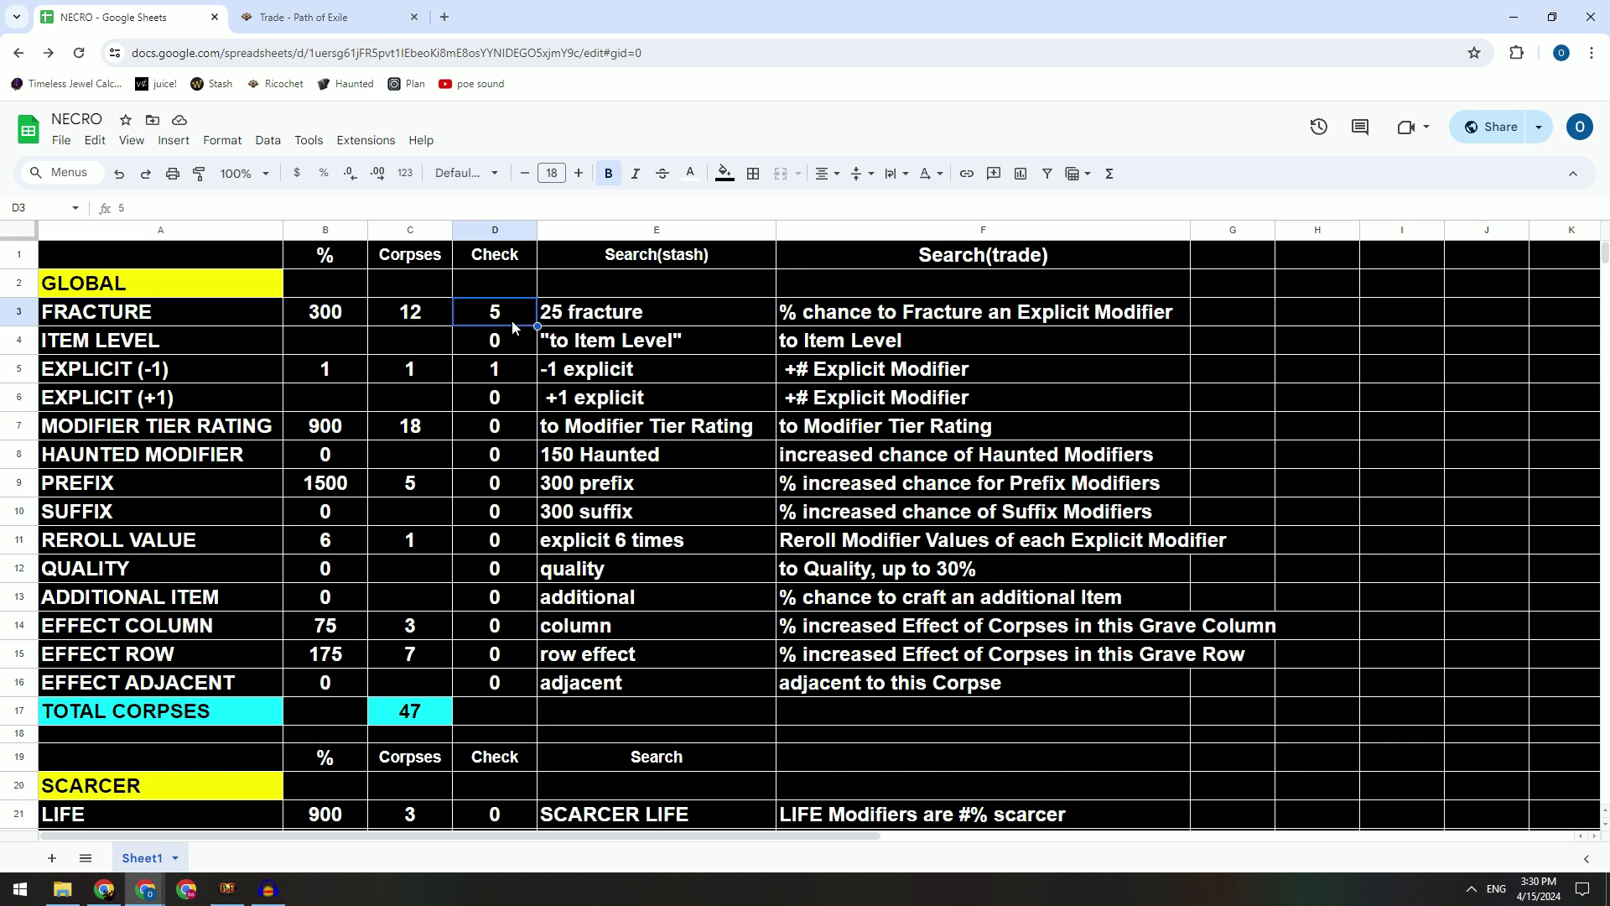
text(7)
key(Return)
click(504, 253)
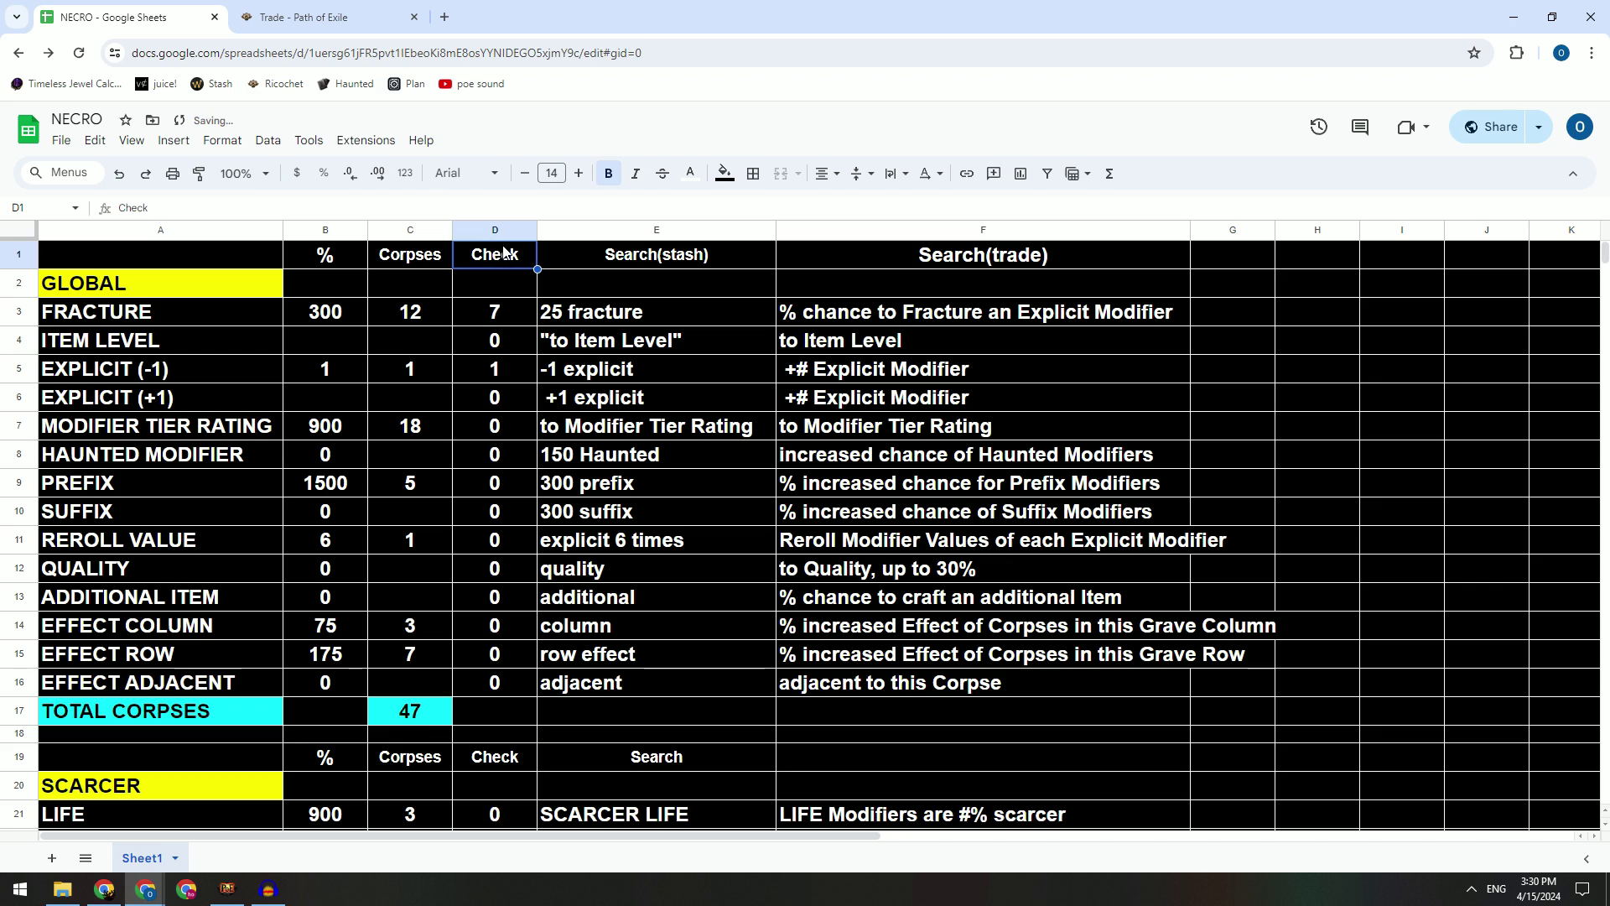
click(496, 317)
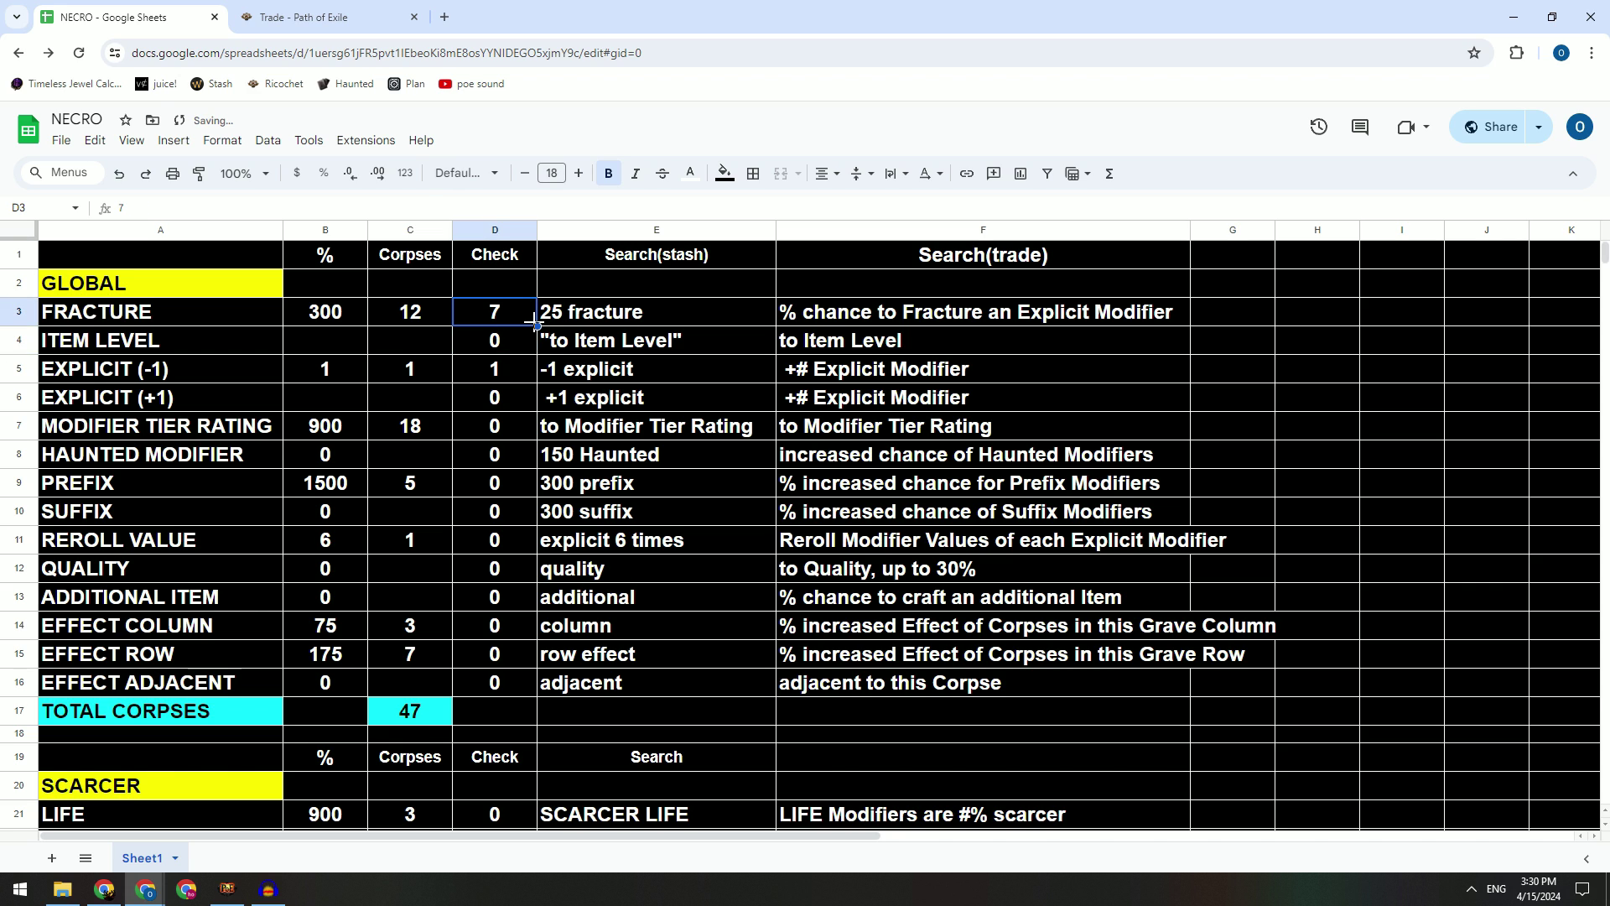
Step: Paste the sheet's 'to Item Level' trade text into the trade site's stat filter
click(864, 315)
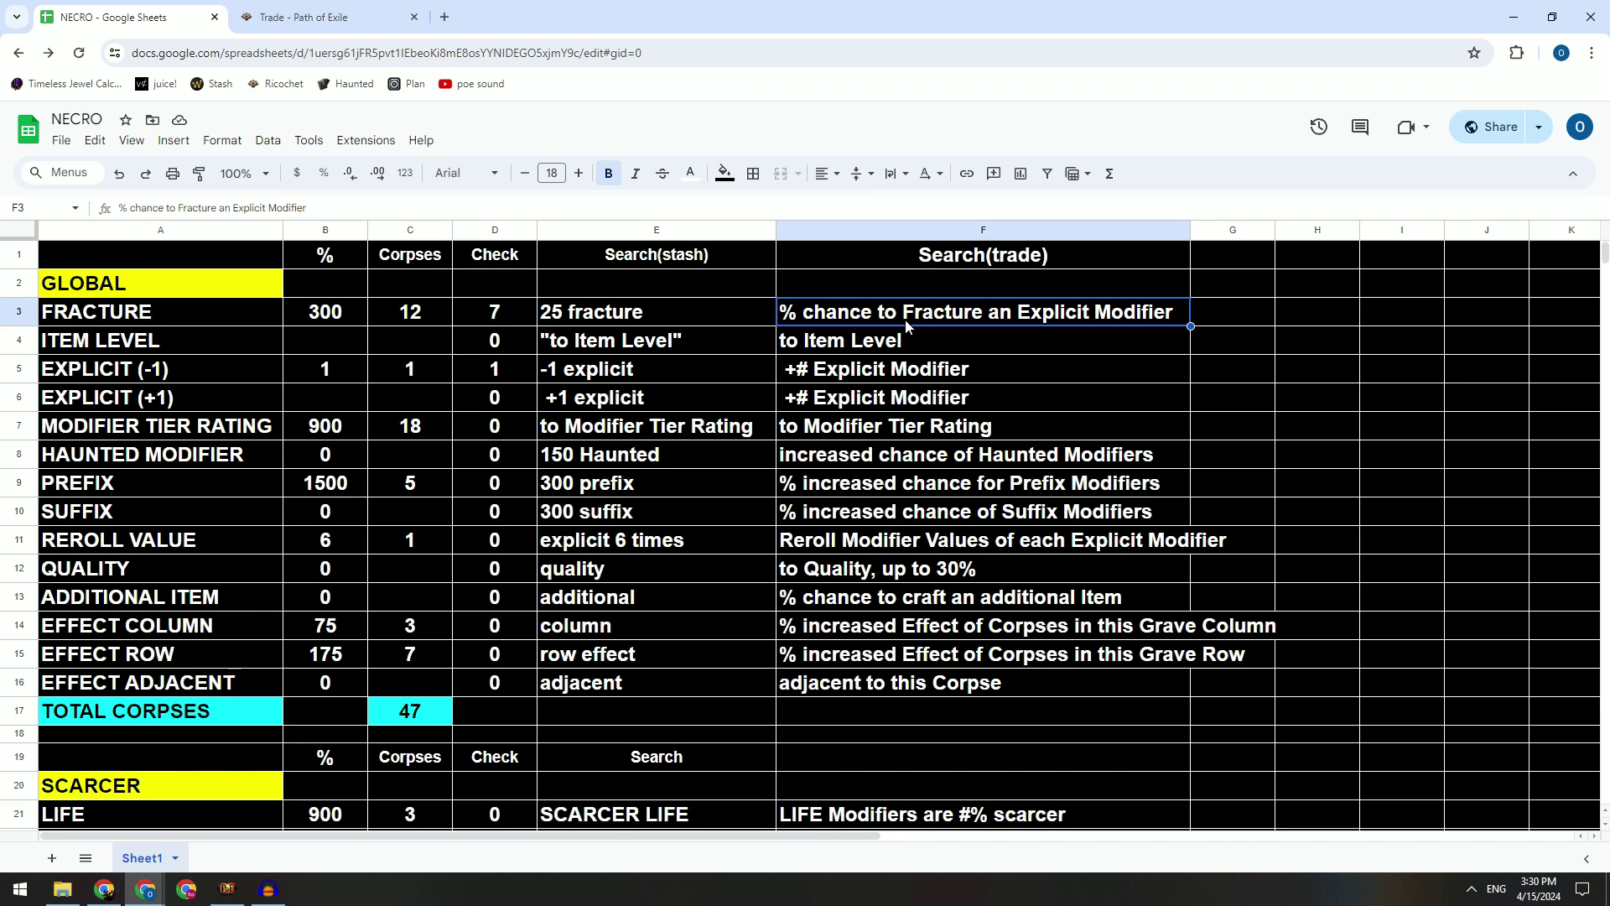
click(899, 347)
key(ctrl+c)
click(344, 24)
click(996, 377)
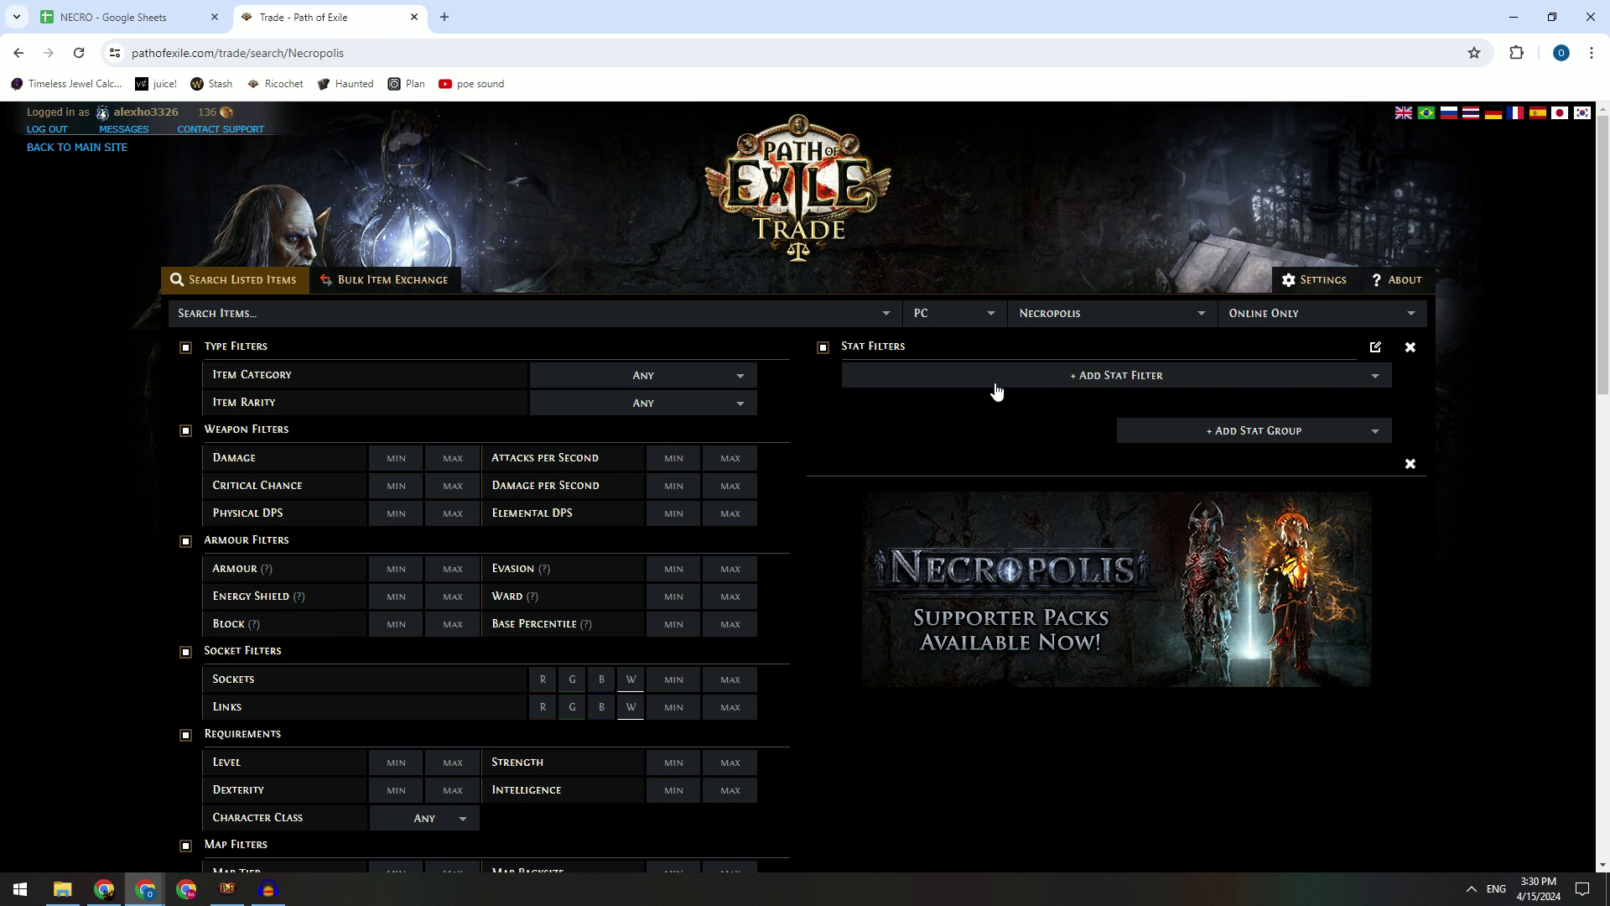
key(ctrl+v)
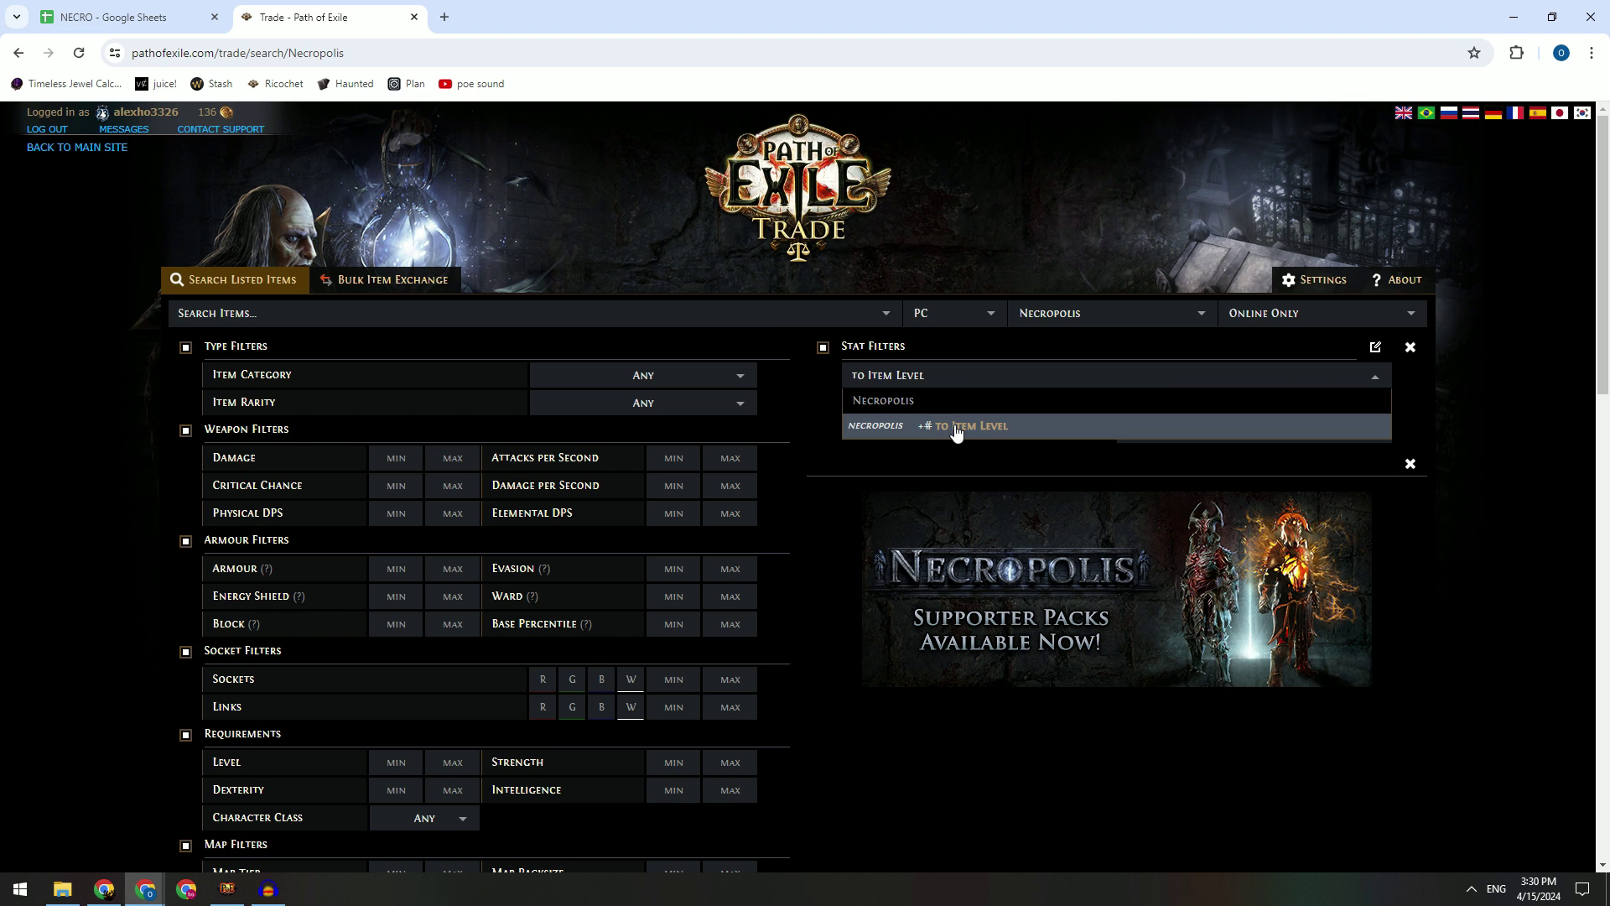
Step: Paste the 'PHYSICAL Modifiers are #% scarcer' text from the sheet into the stat filter
click(113, 17)
scroll(755, 461, down, 5)
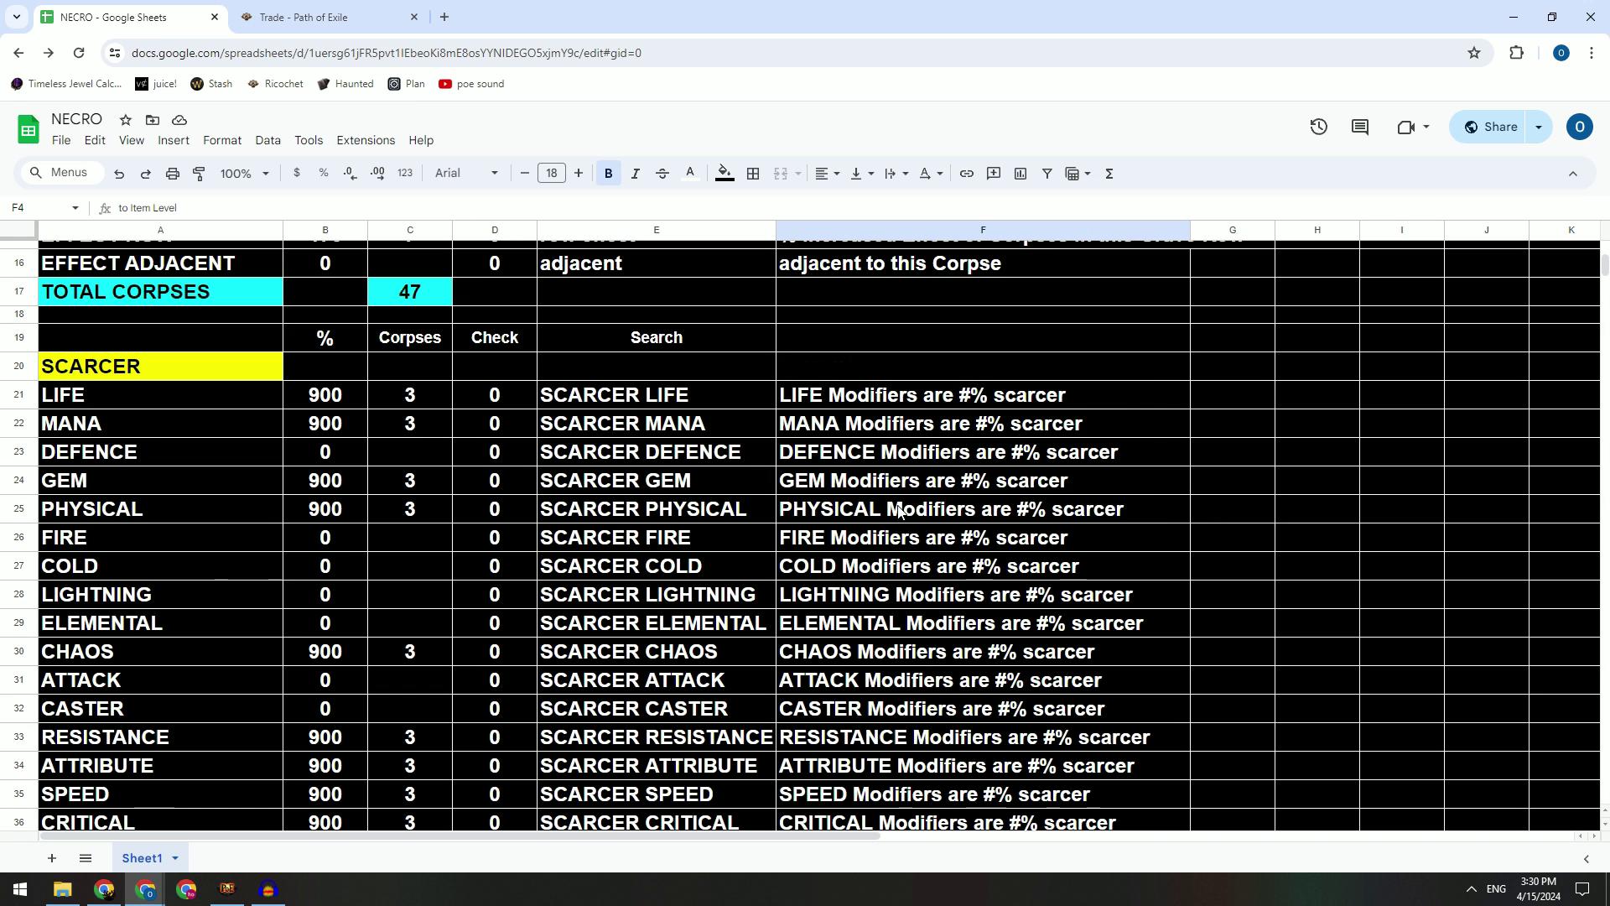
click(822, 513)
key(ctrl+c)
click(336, 18)
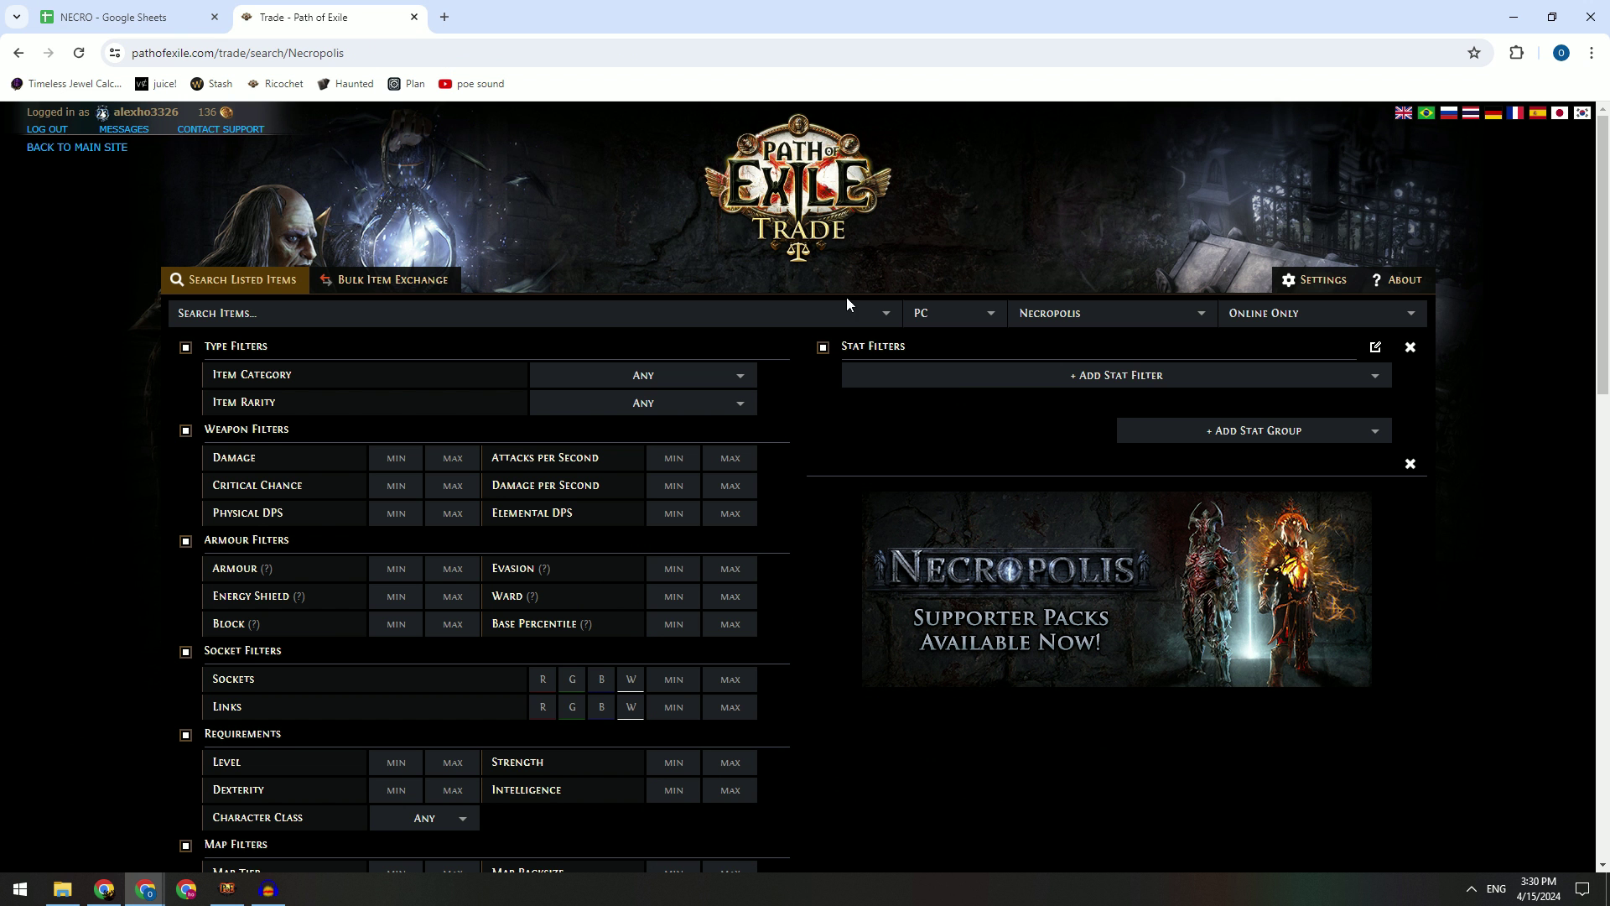
click(996, 375)
key(ctrl+v)
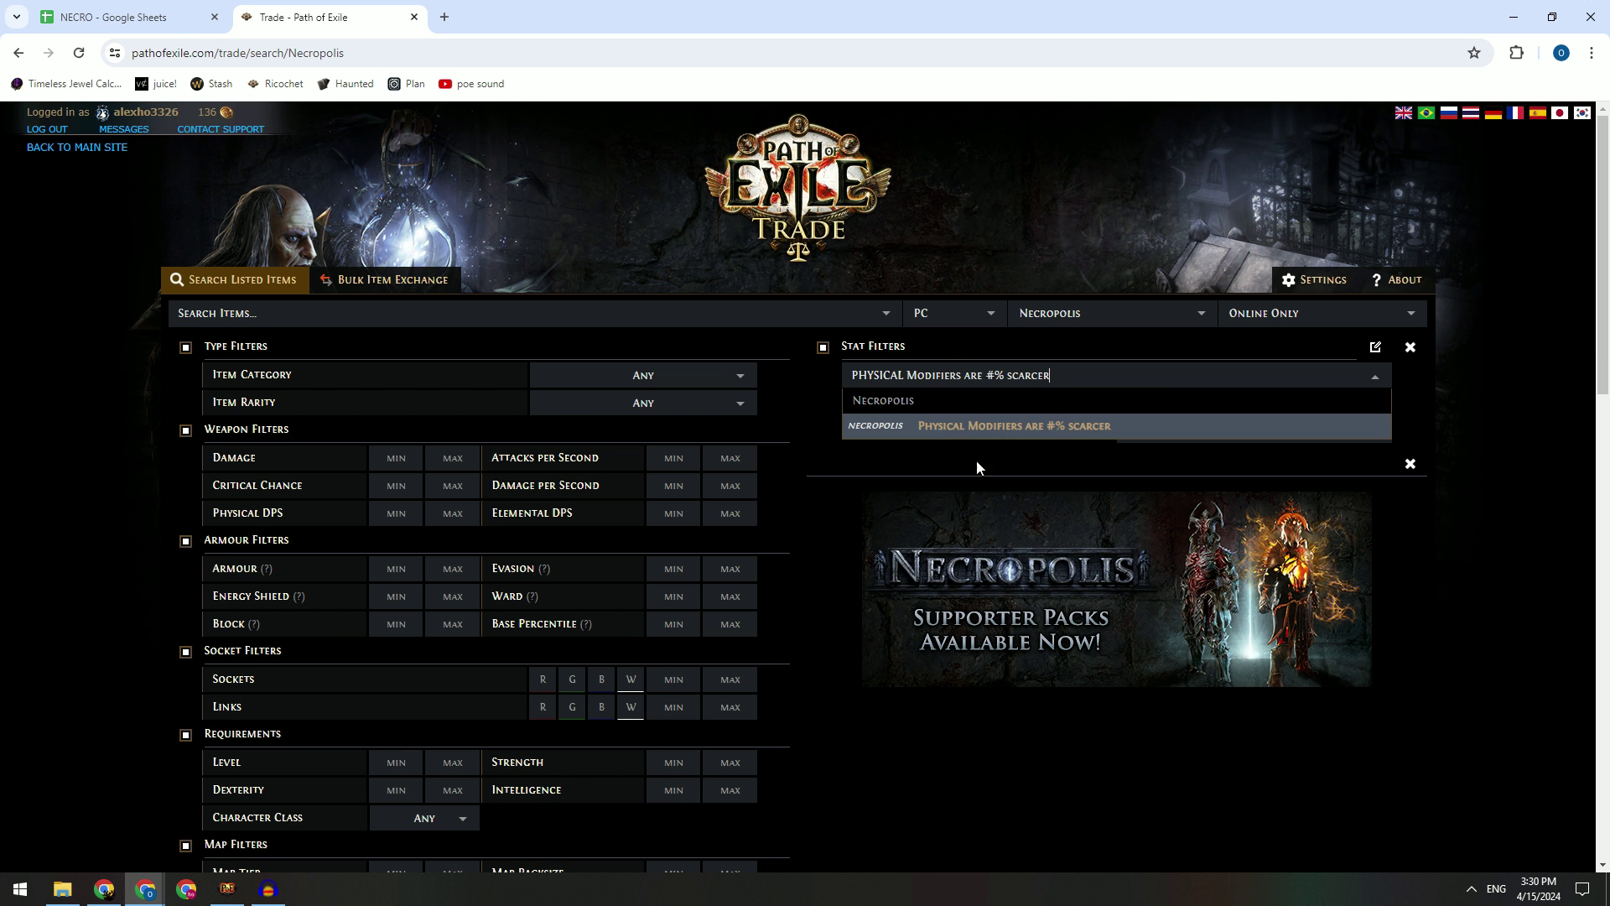
Step: Paste the sheet's RESISTANCE increase trade text into the stat filter
click(138, 8)
scroll(843, 508, down, 5)
click(904, 574)
key(ctrl+c)
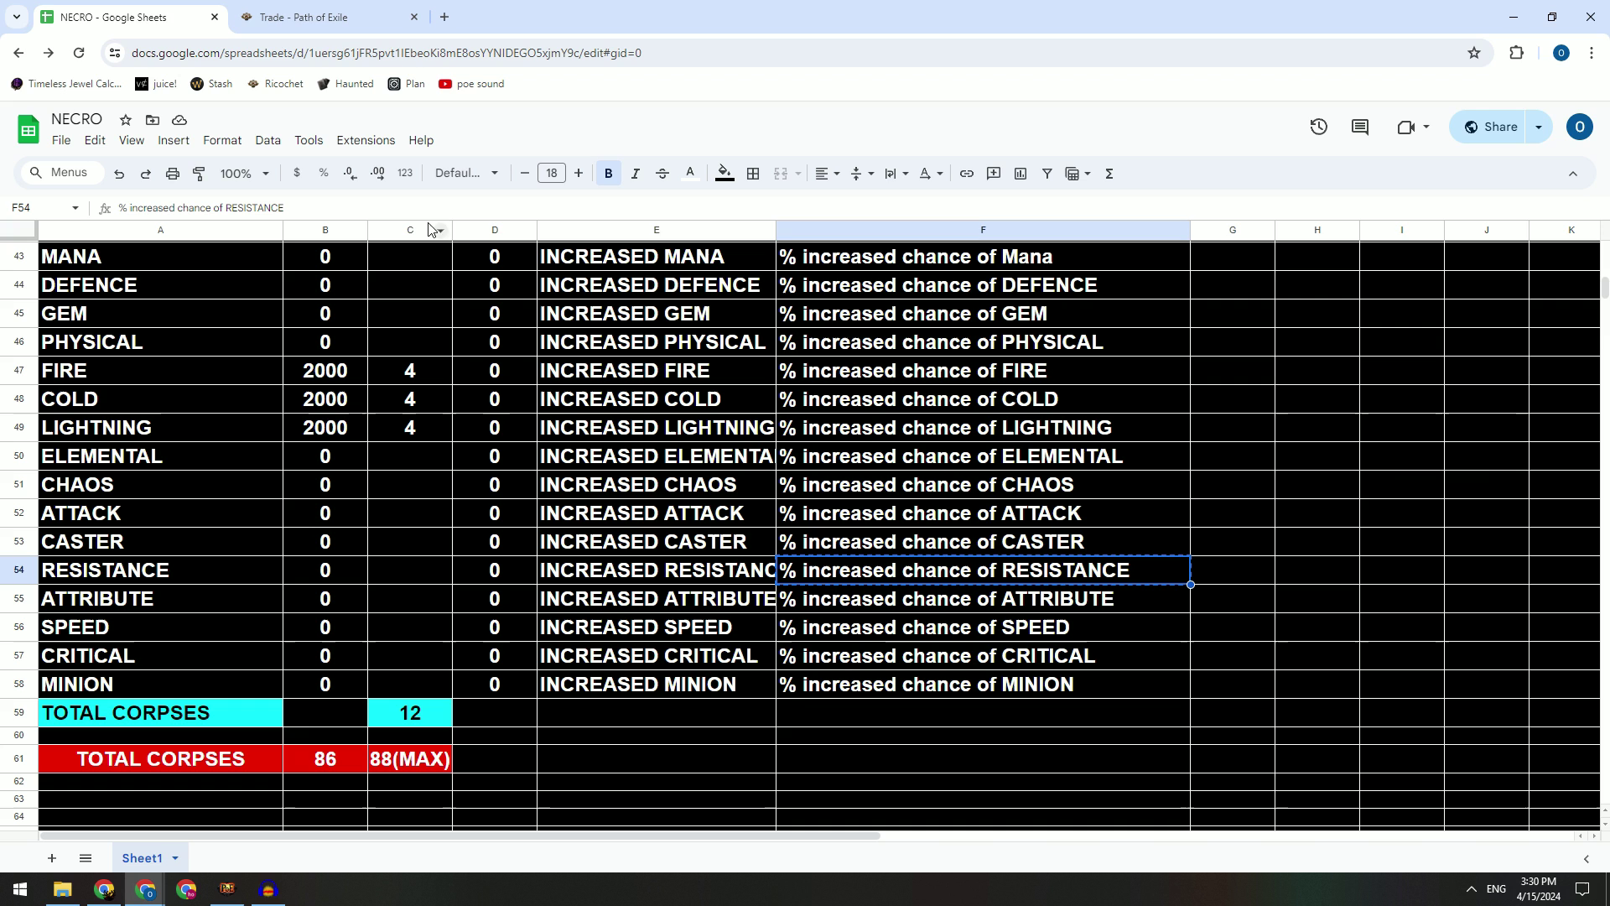
scroll(892, 513, up, 5)
click(335, 16)
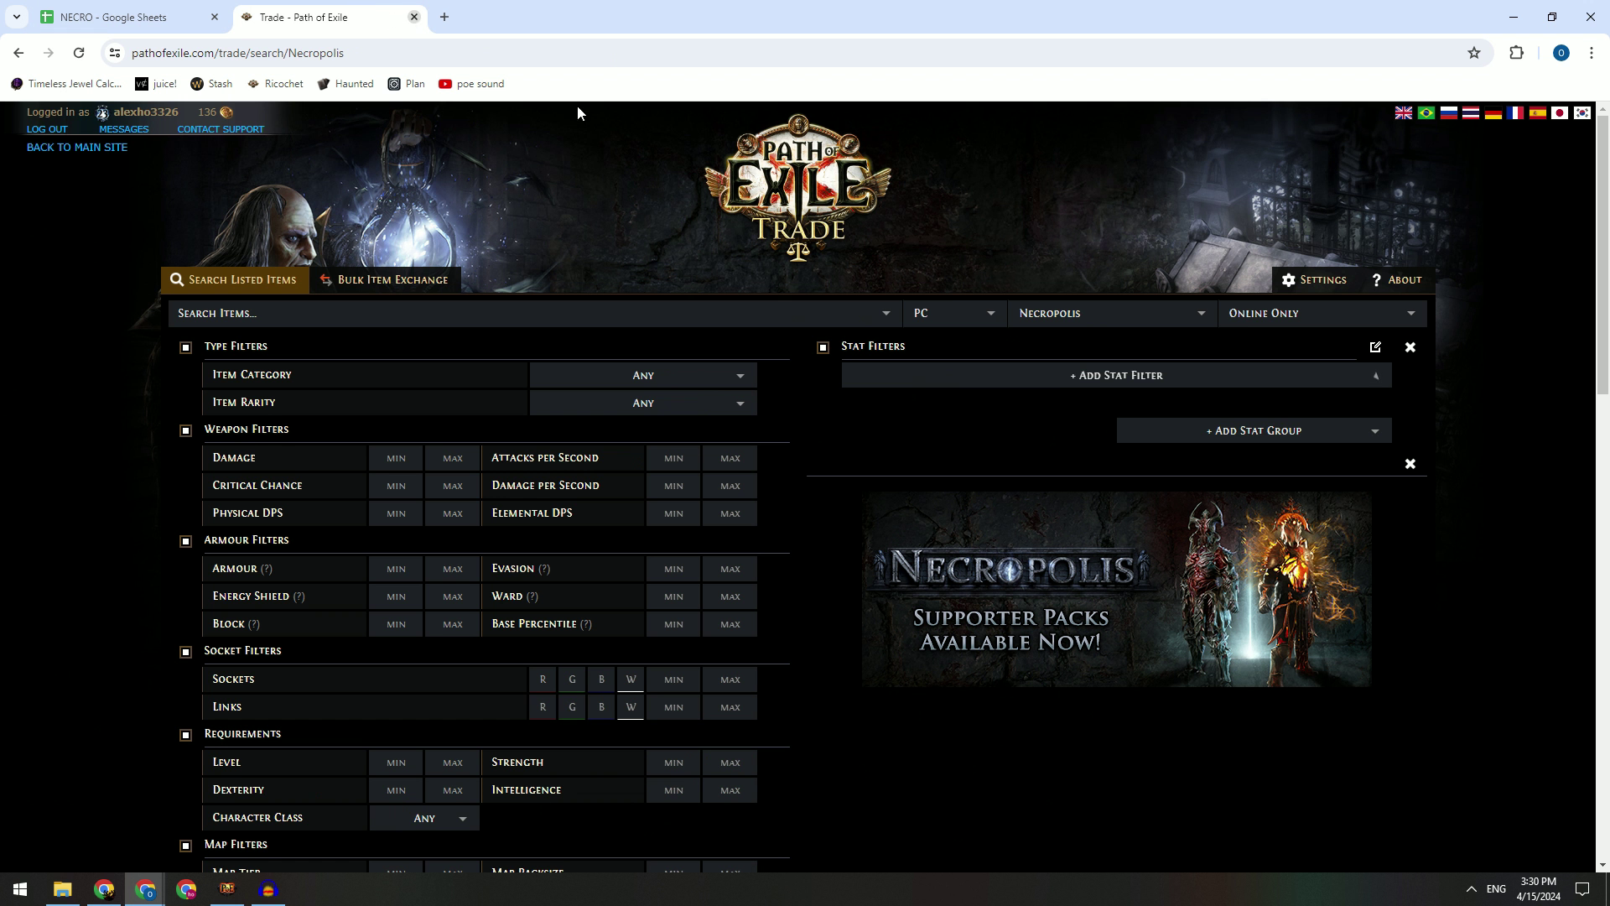
click(932, 386)
key(ctrl+v)
Step: Add the '% increased chance of FIRE Modifiers' stat filter using the sheet's FIRE text
click(125, 16)
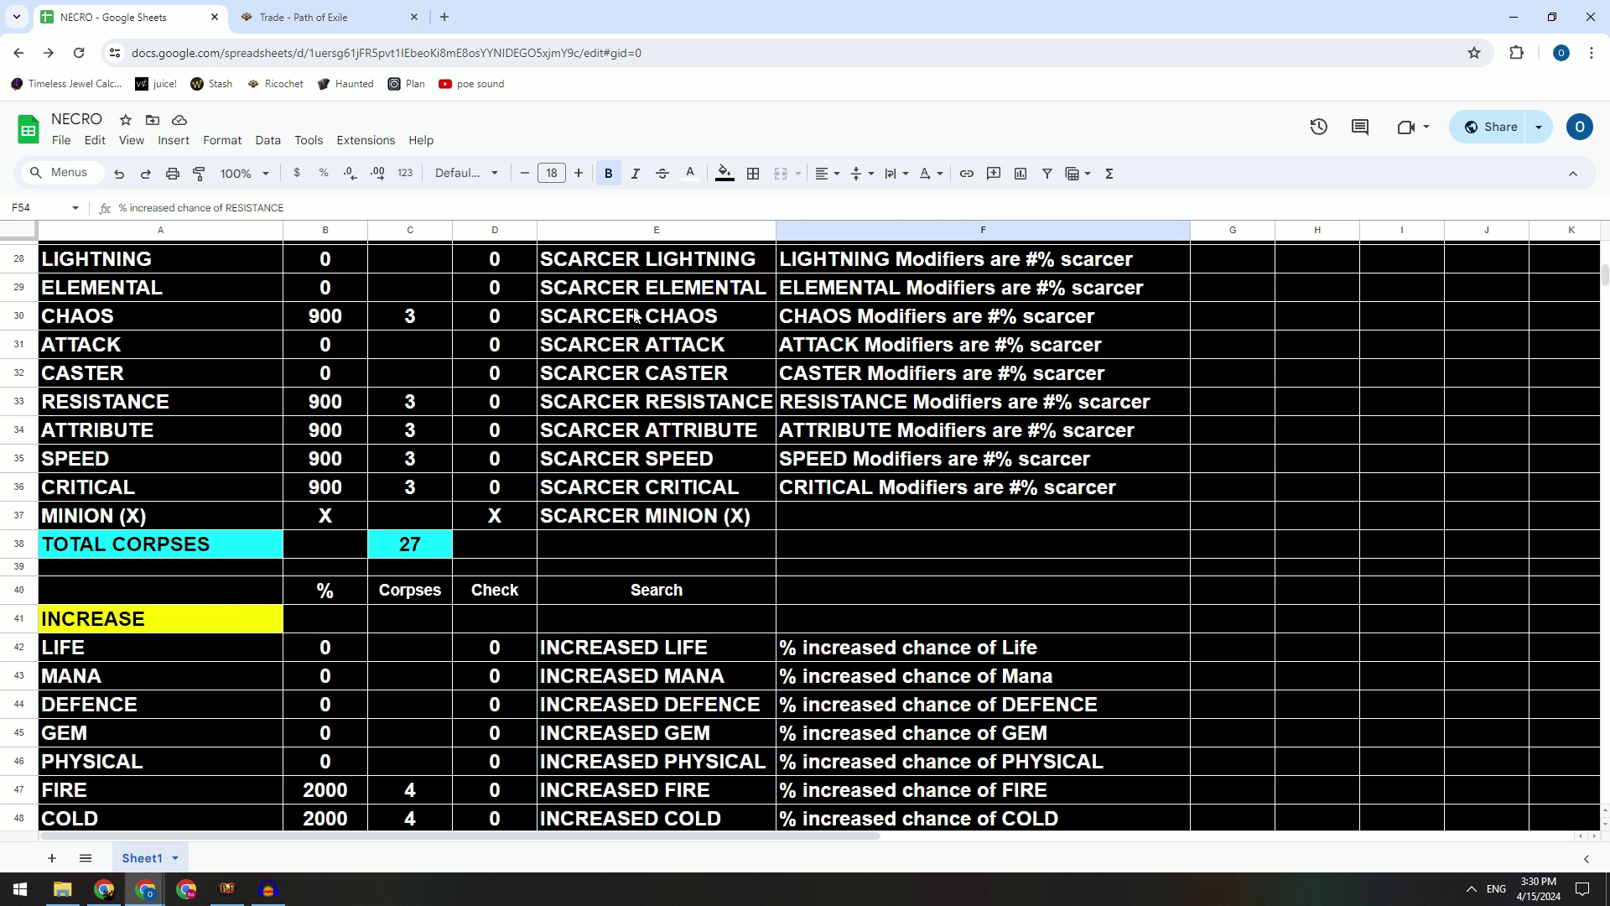
scroll(876, 474, down, 5)
click(875, 464)
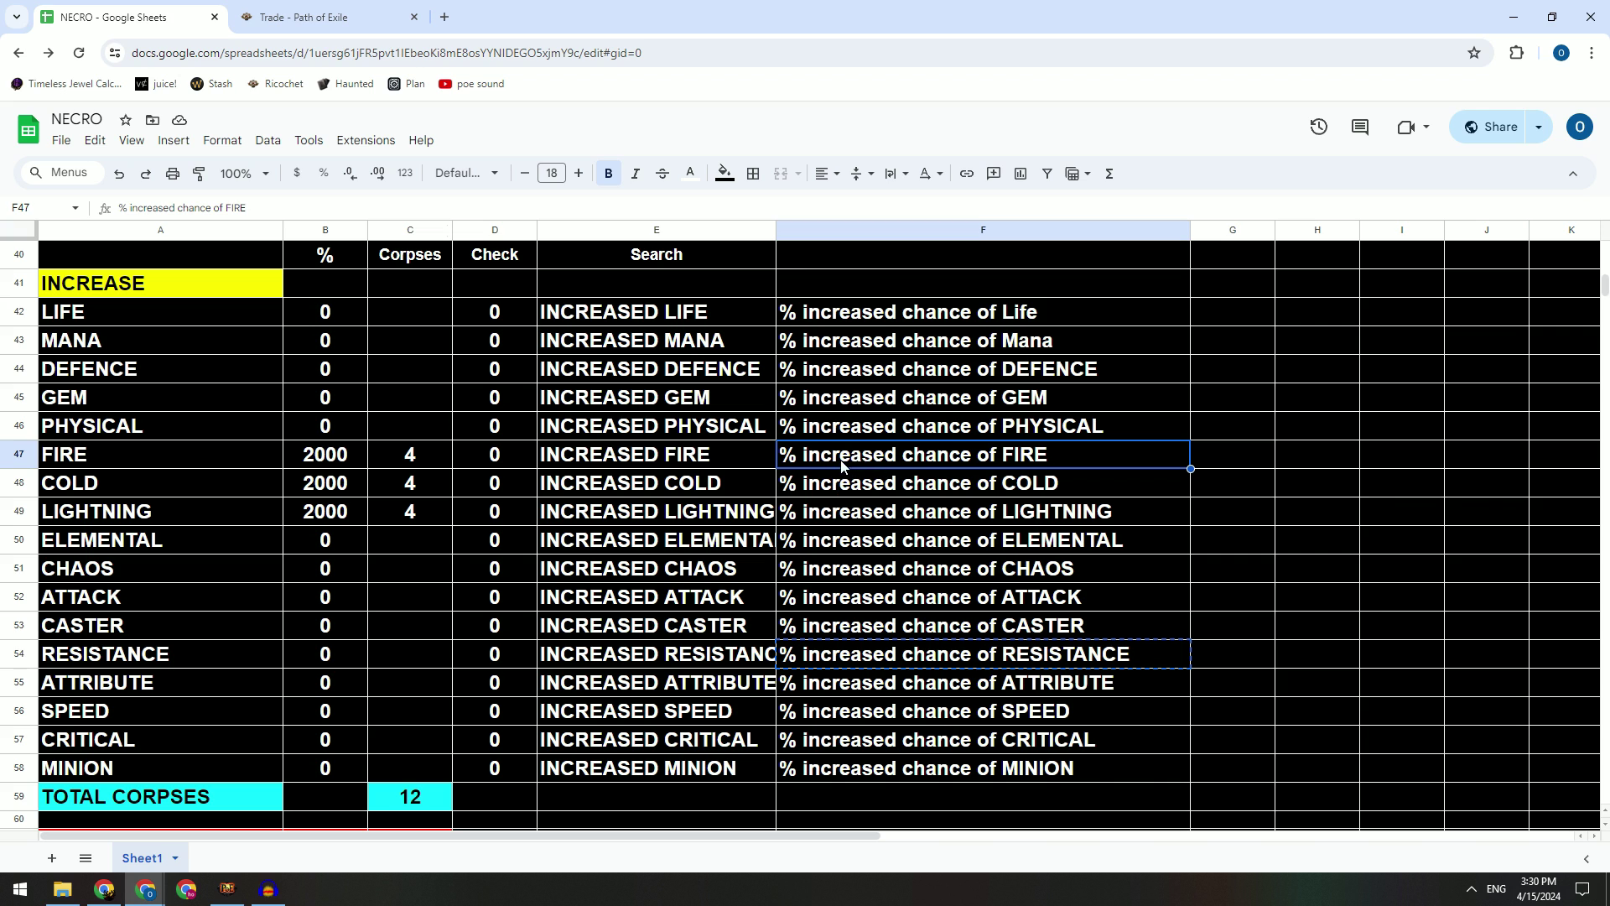
key(ctrl+c)
click(326, 16)
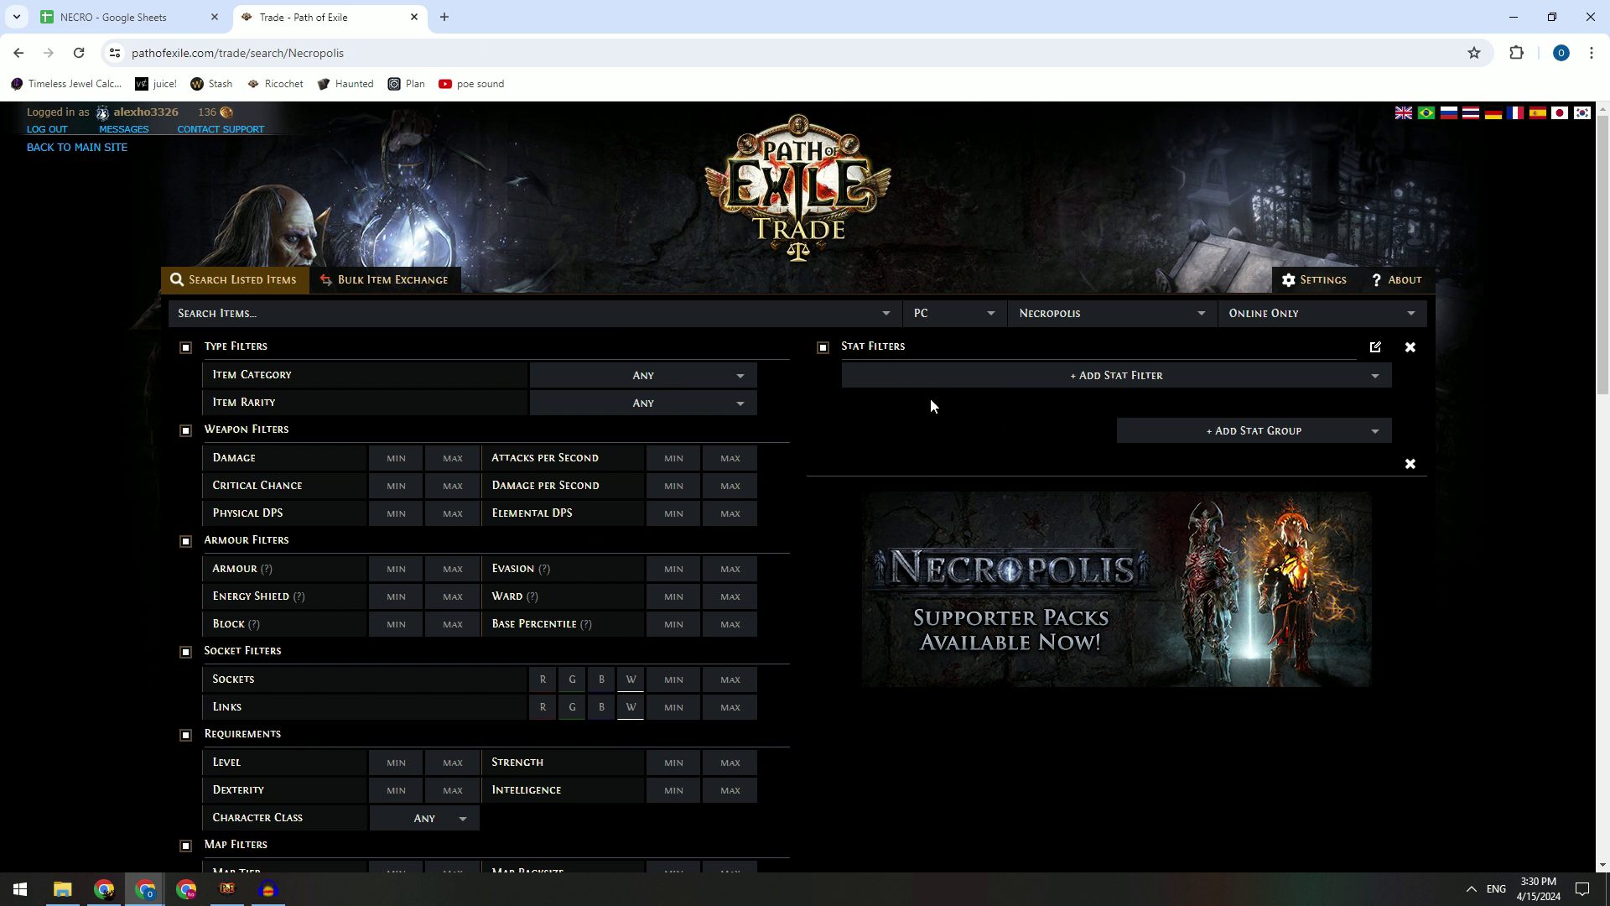
click(929, 375)
key(ctrl+v)
click(1027, 435)
Step: Run the search and browse the 500% Fire-modifier coffins, many at 1 Chaos Orb
scroll(878, 557, down, 18)
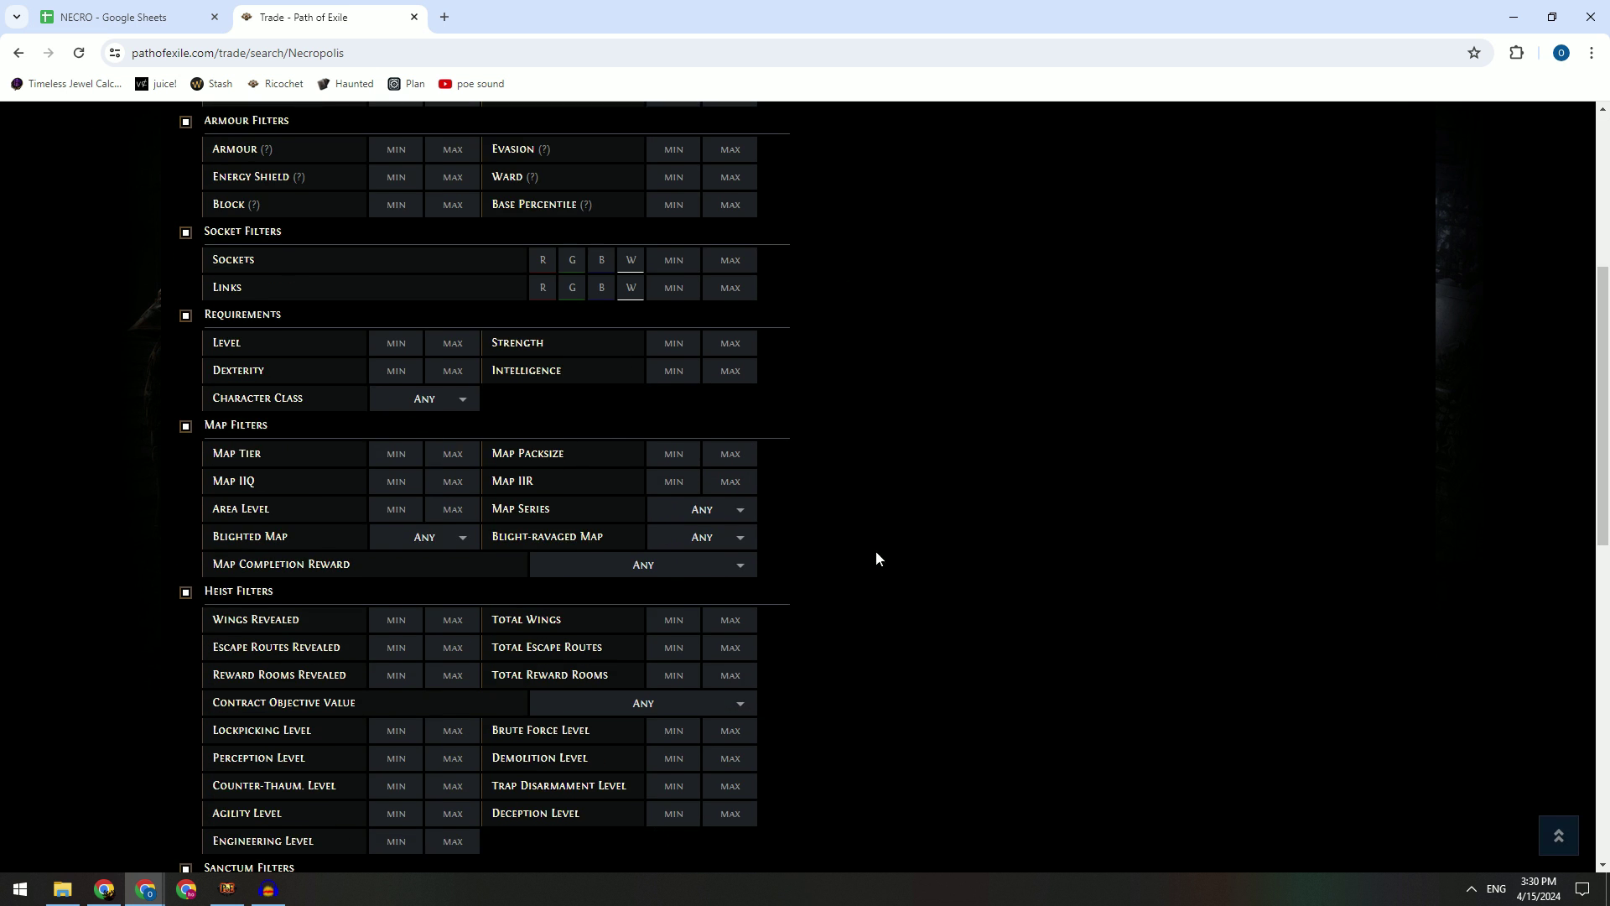
key(Return)
scroll(849, 764, down, 5)
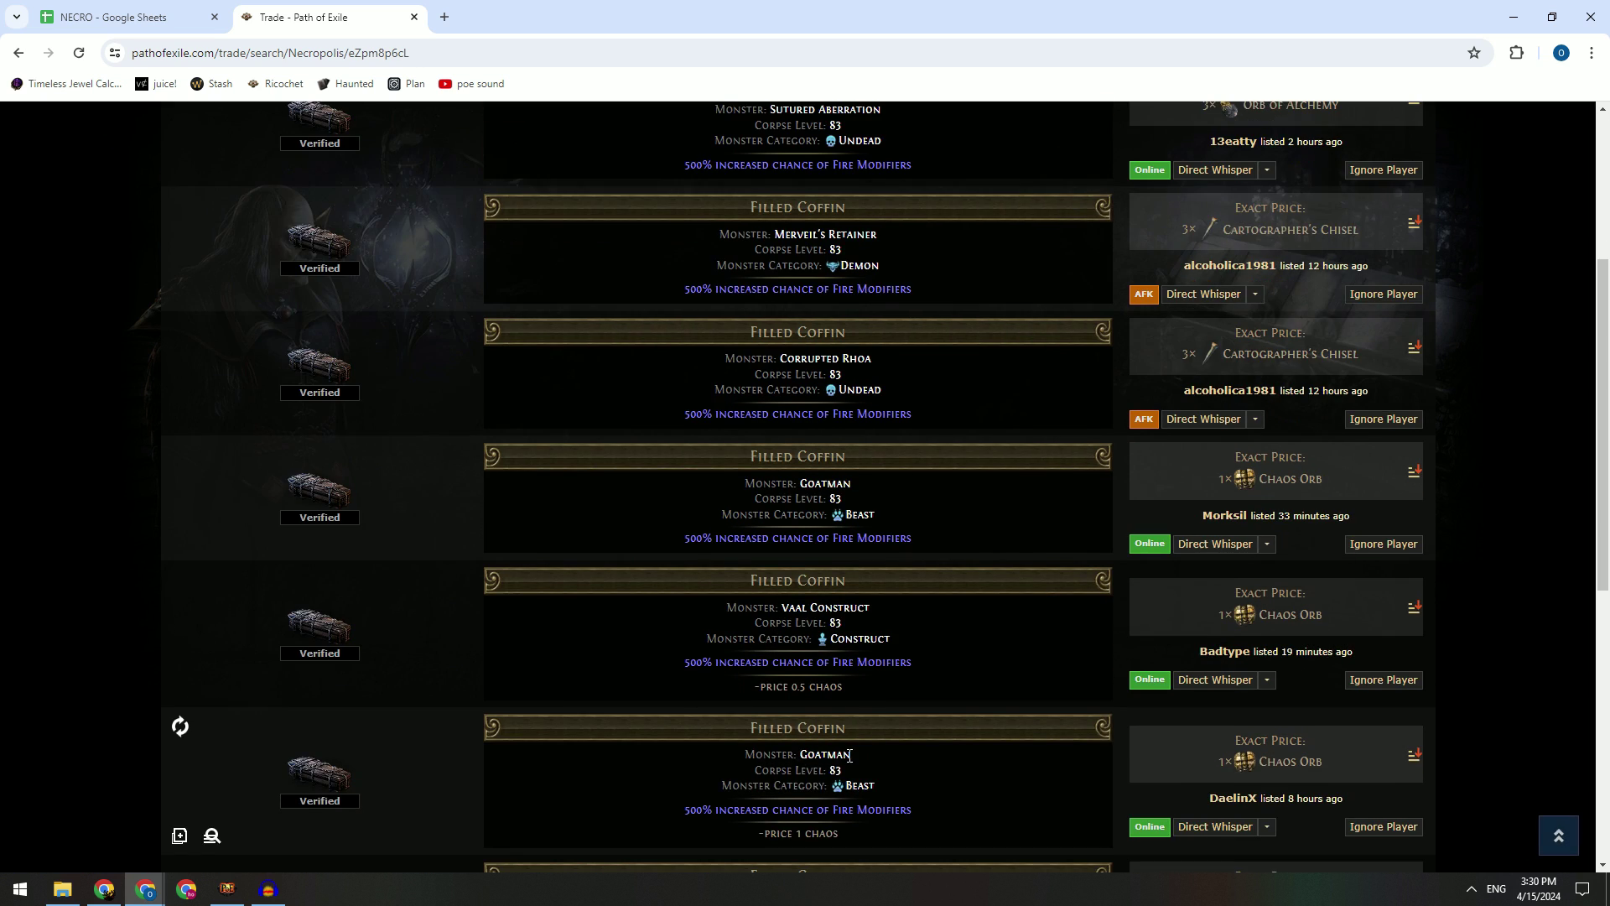
scroll(849, 763, up, 5)
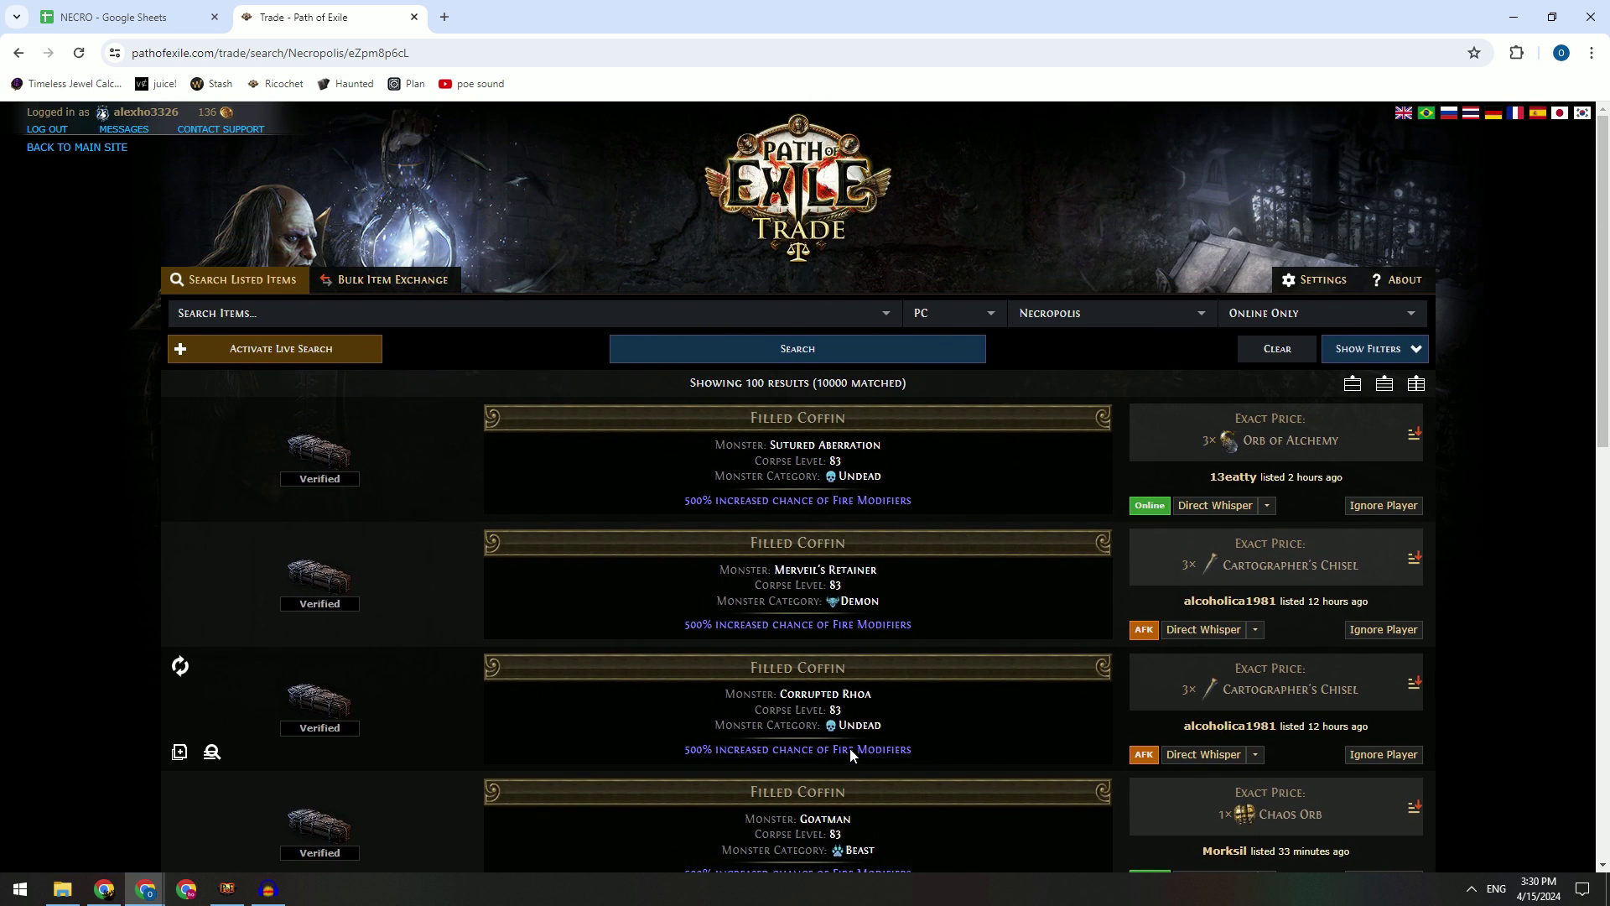
click(186, 19)
scroll(652, 571, up, 7)
Step: Review the TOTAL CORPSES and PREFIX counts against the Sudos PoE Tools graveyard
scroll(652, 570, down, 12)
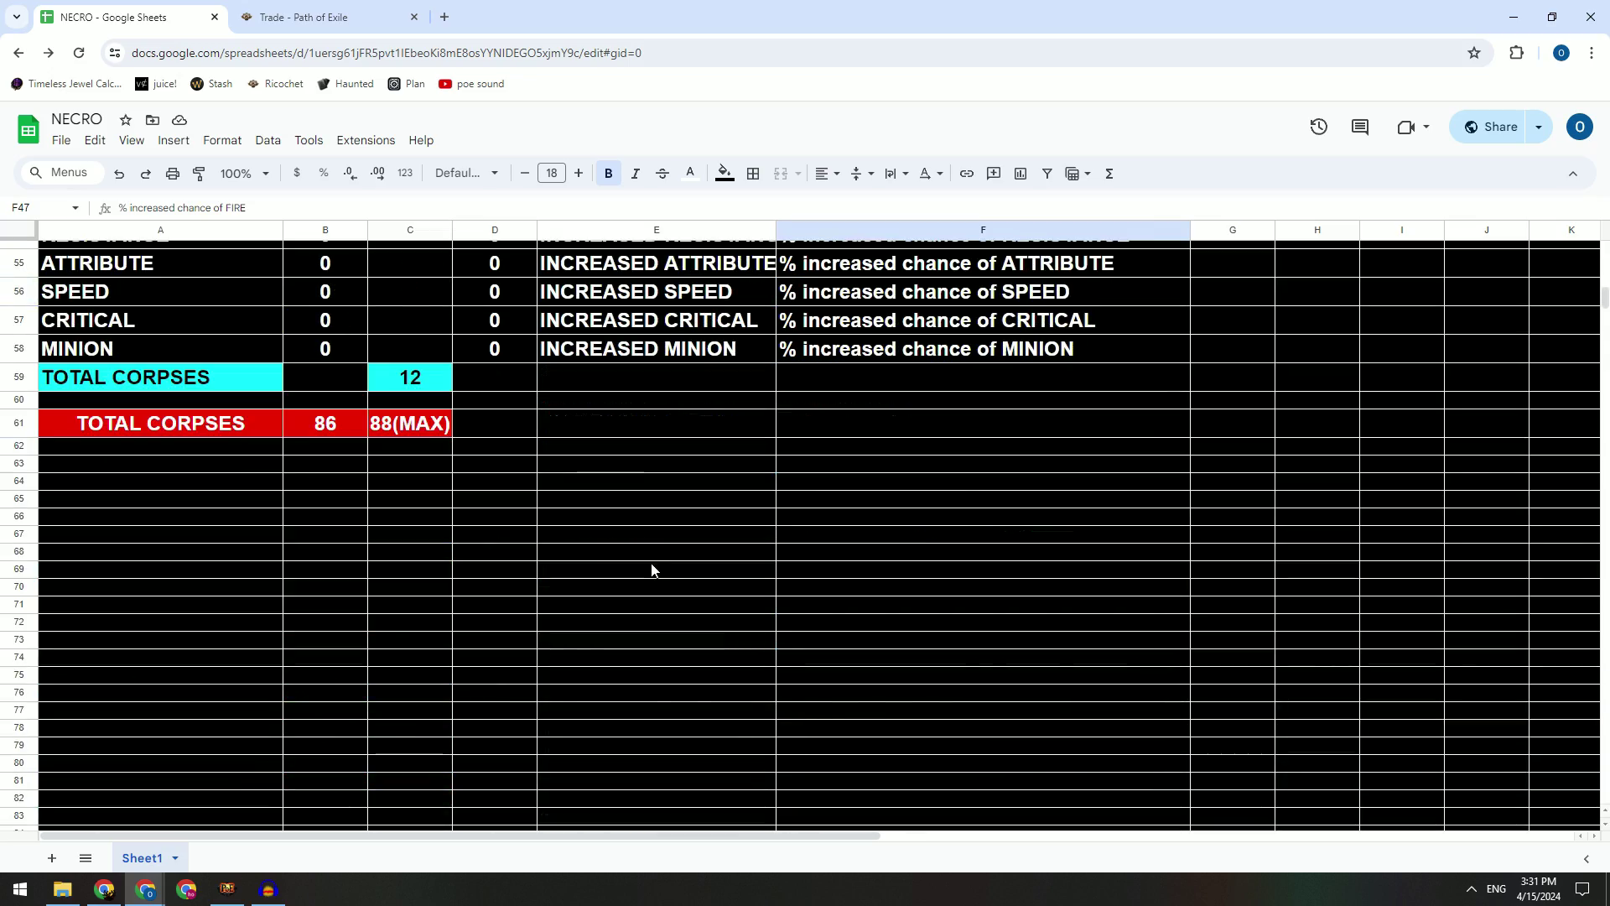
scroll(406, 672, up, 3)
click(342, 594)
scroll(465, 602, up, 10)
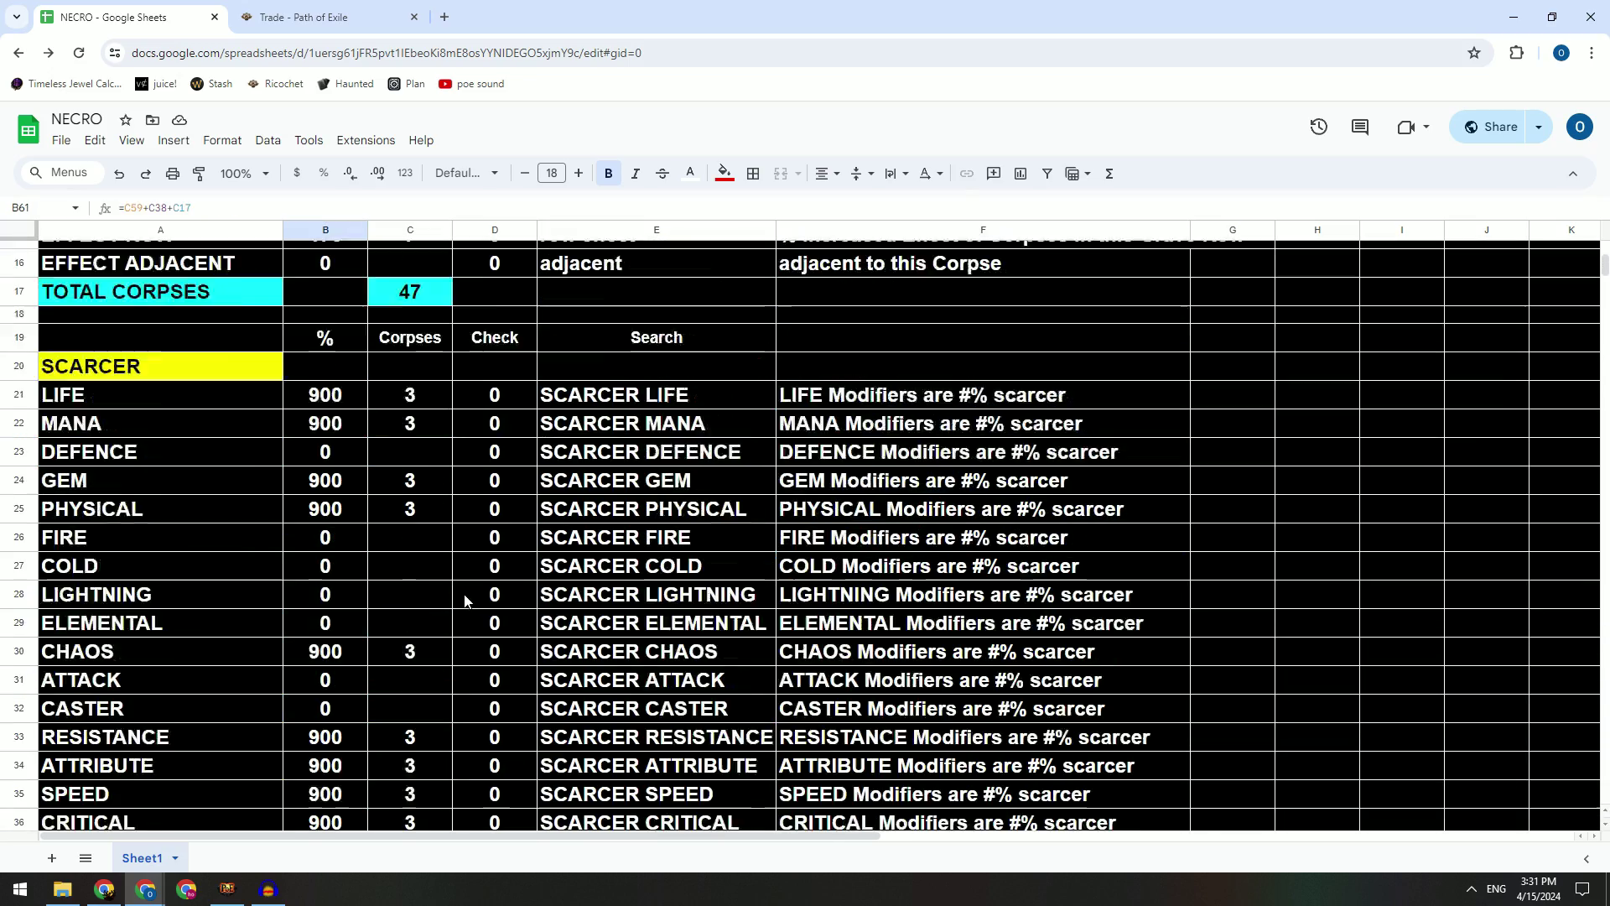
scroll(465, 602, up, 5)
click(424, 491)
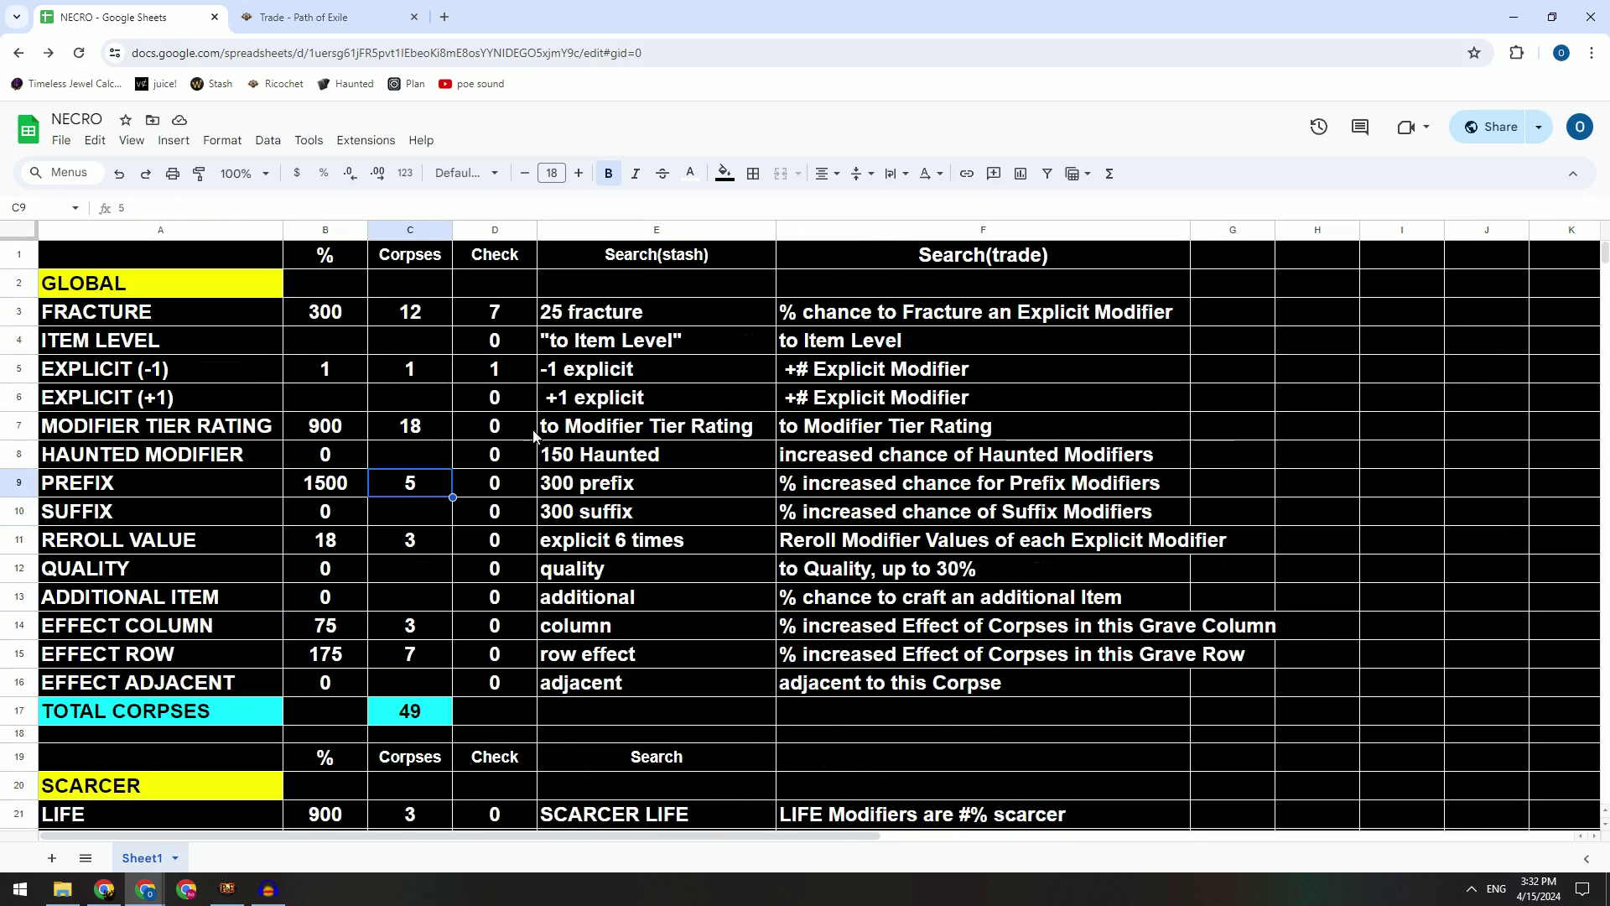
scroll(534, 433, down, 8)
scroll(293, 506, up, 8)
scroll(508, 559, down, 5)
key(alt+Tab)
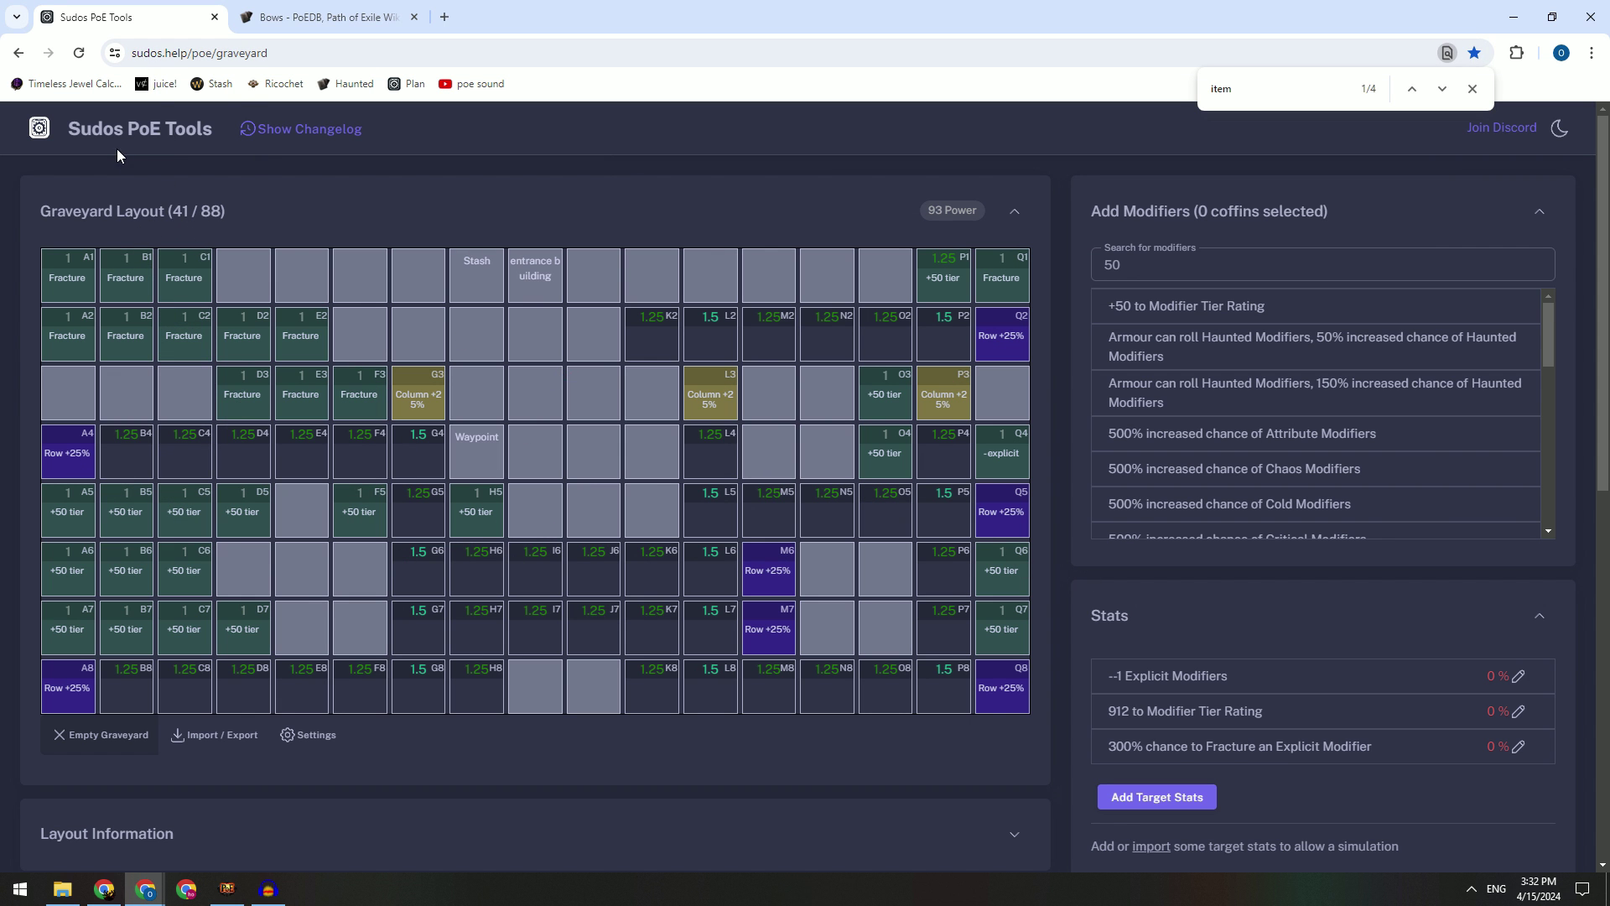
key(alt+Tab)
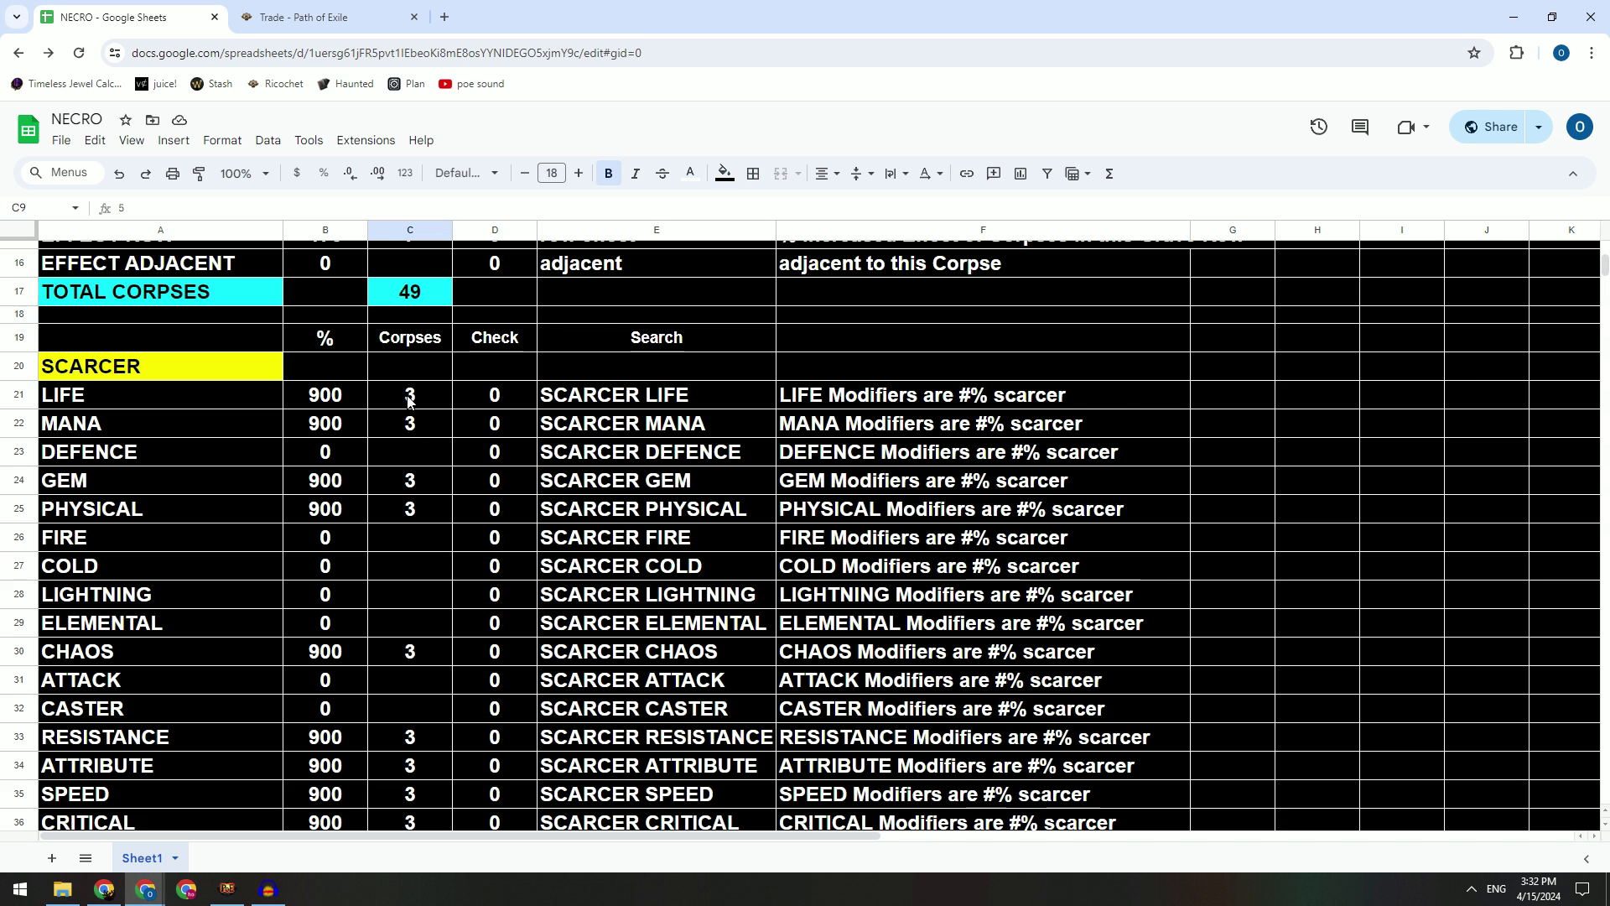
Step: Look over the PHYSICAL and RESISTANCE scarcer corpse counts in the planner
click(411, 509)
scroll(470, 533, down, 2)
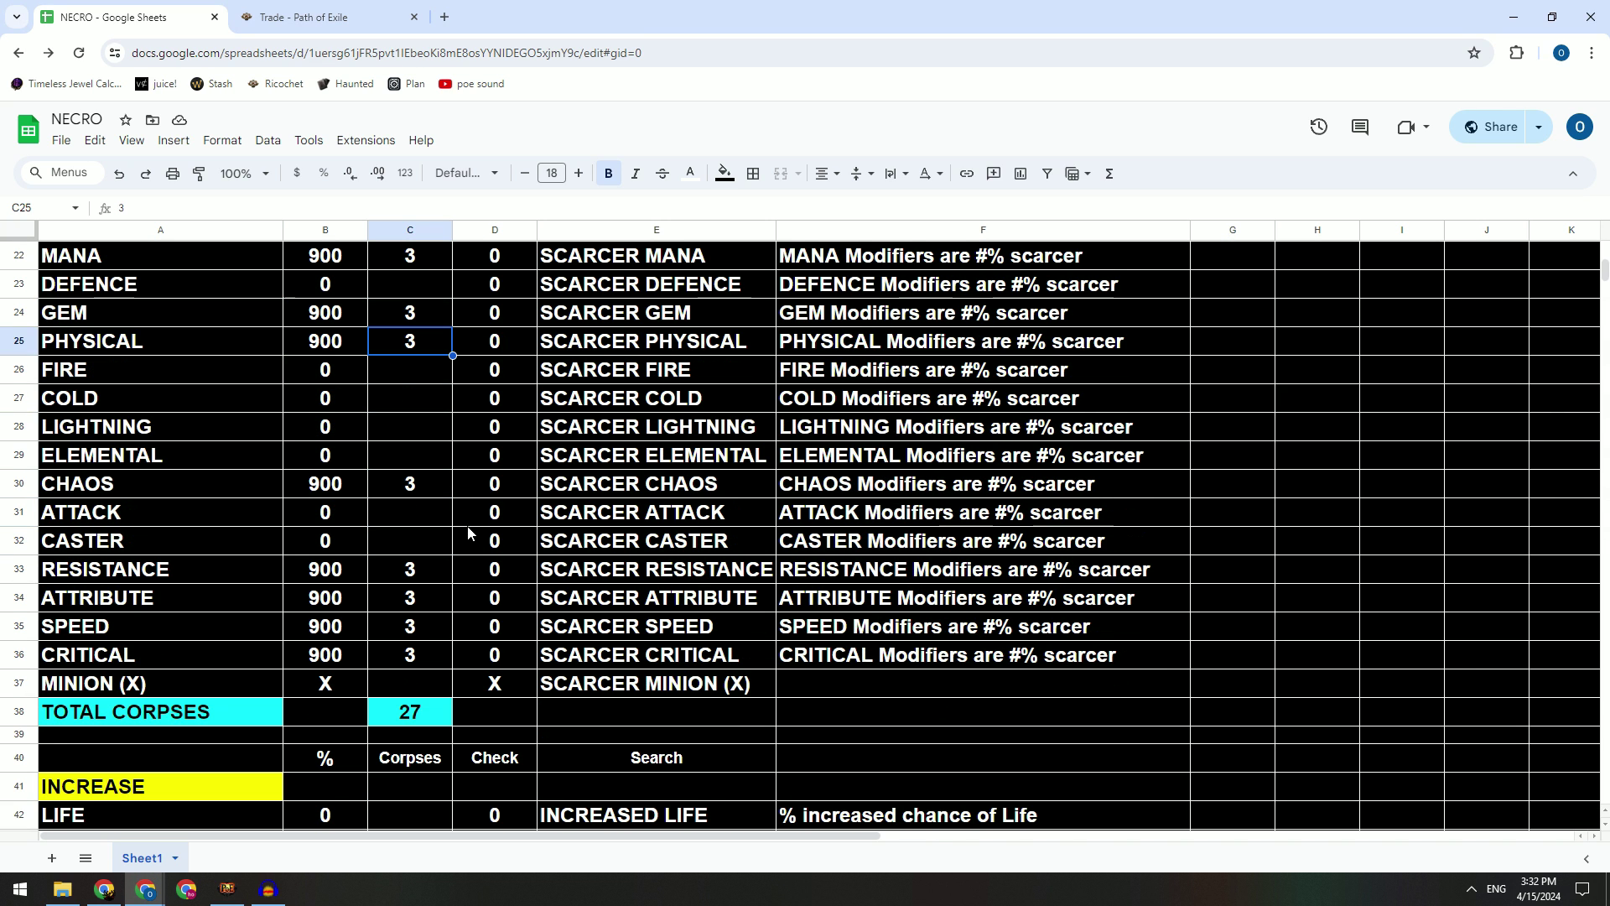
scroll(109, 618, up, 1)
scroll(135, 616, down, 2)
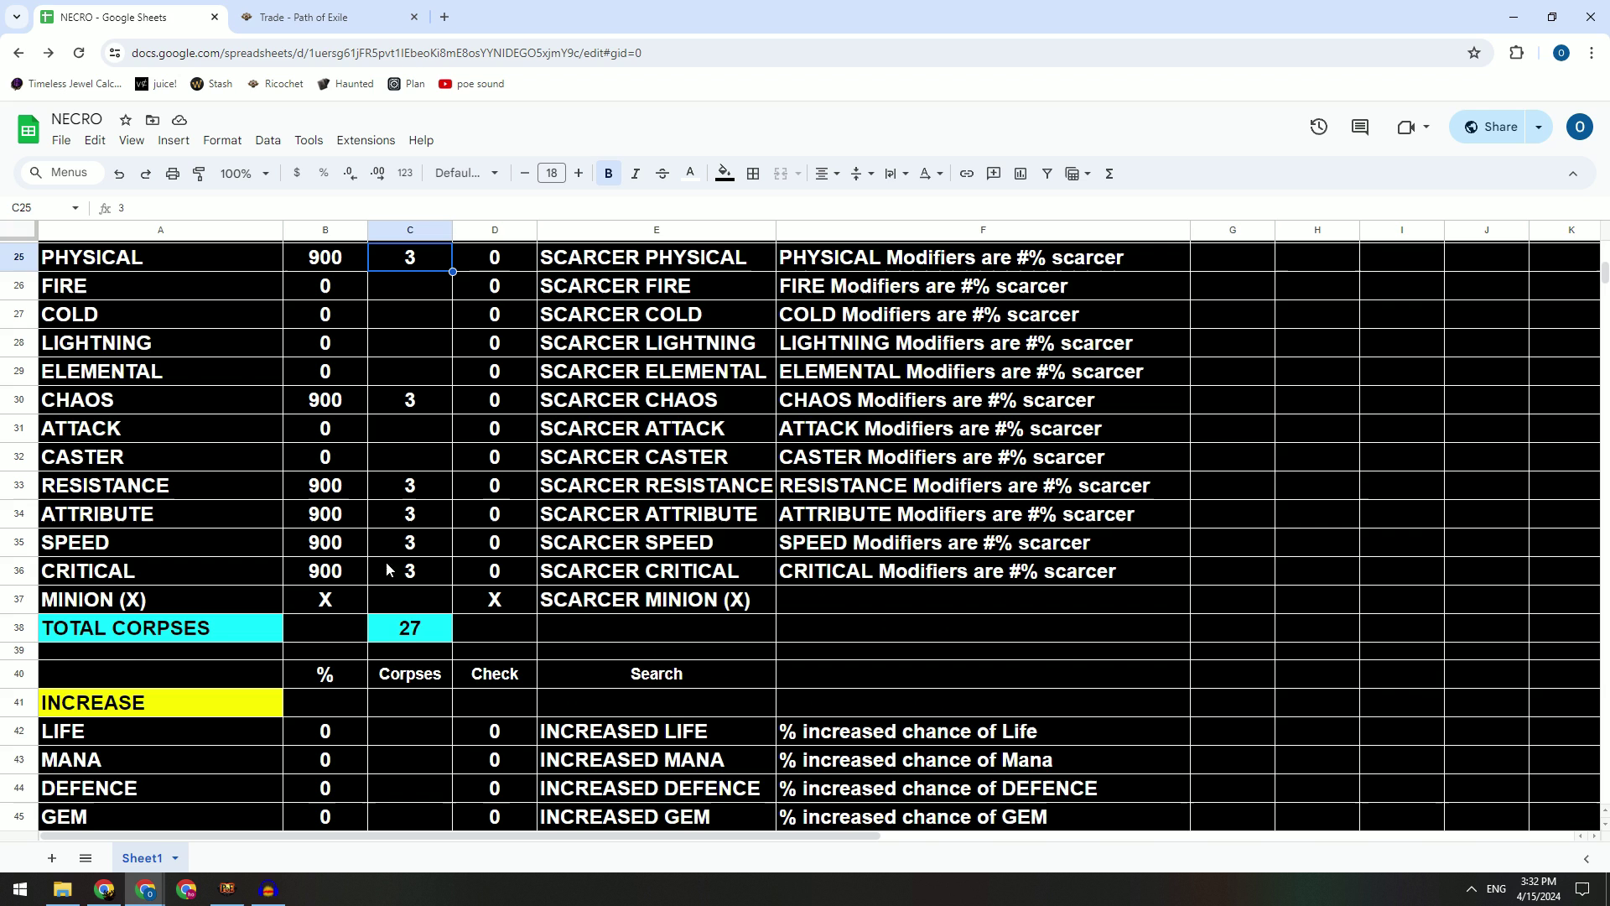
scroll(160, 612, up, 1)
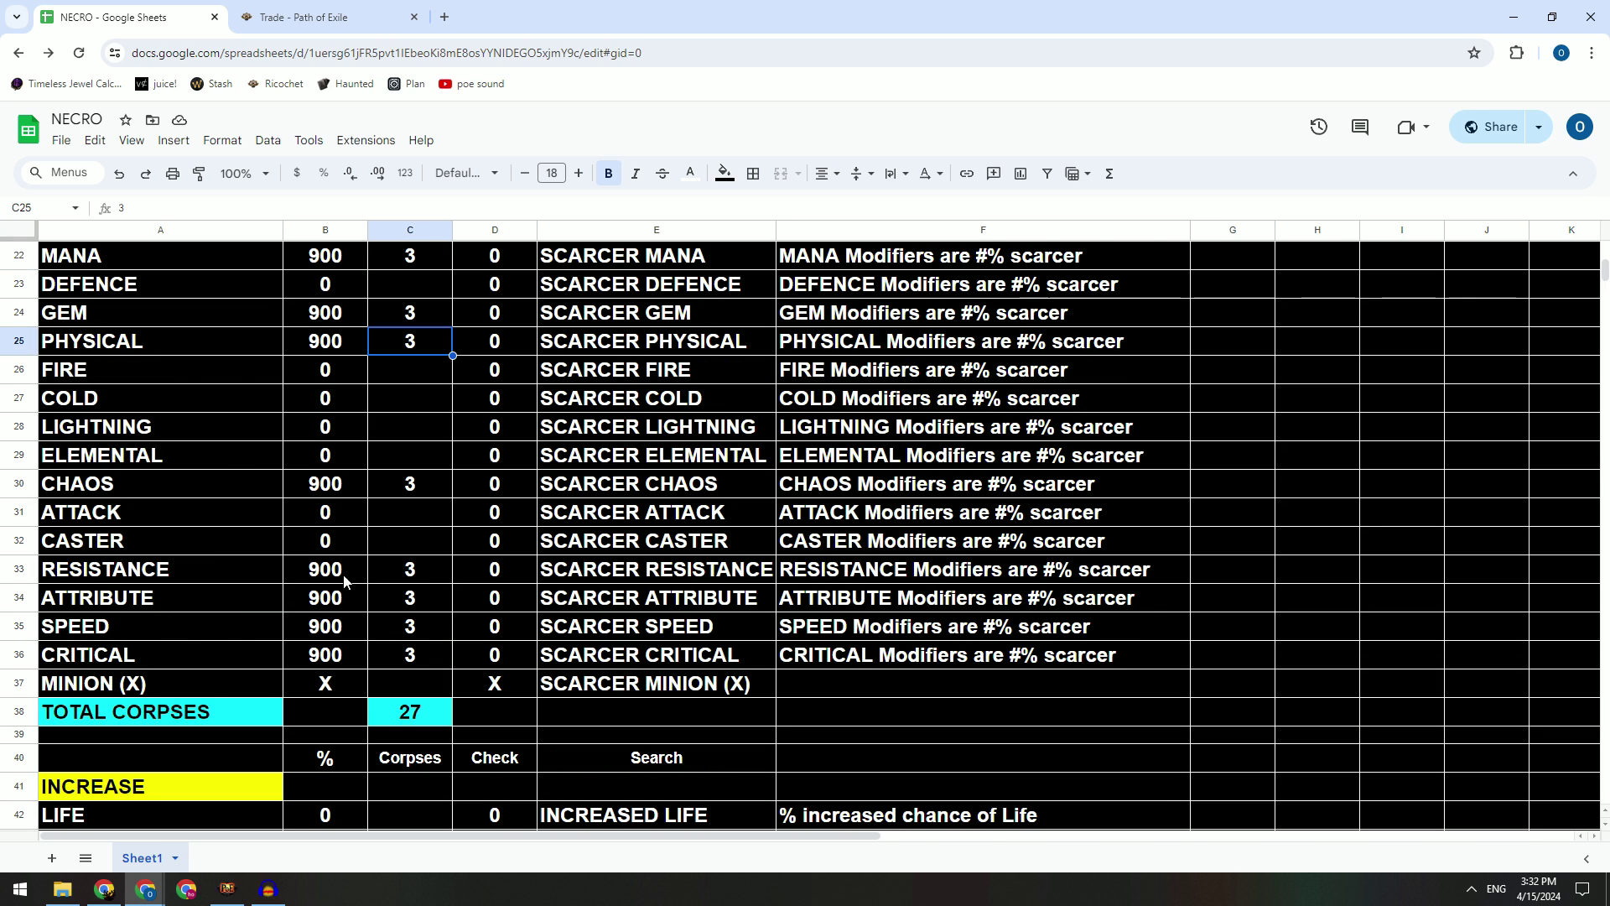
click(394, 570)
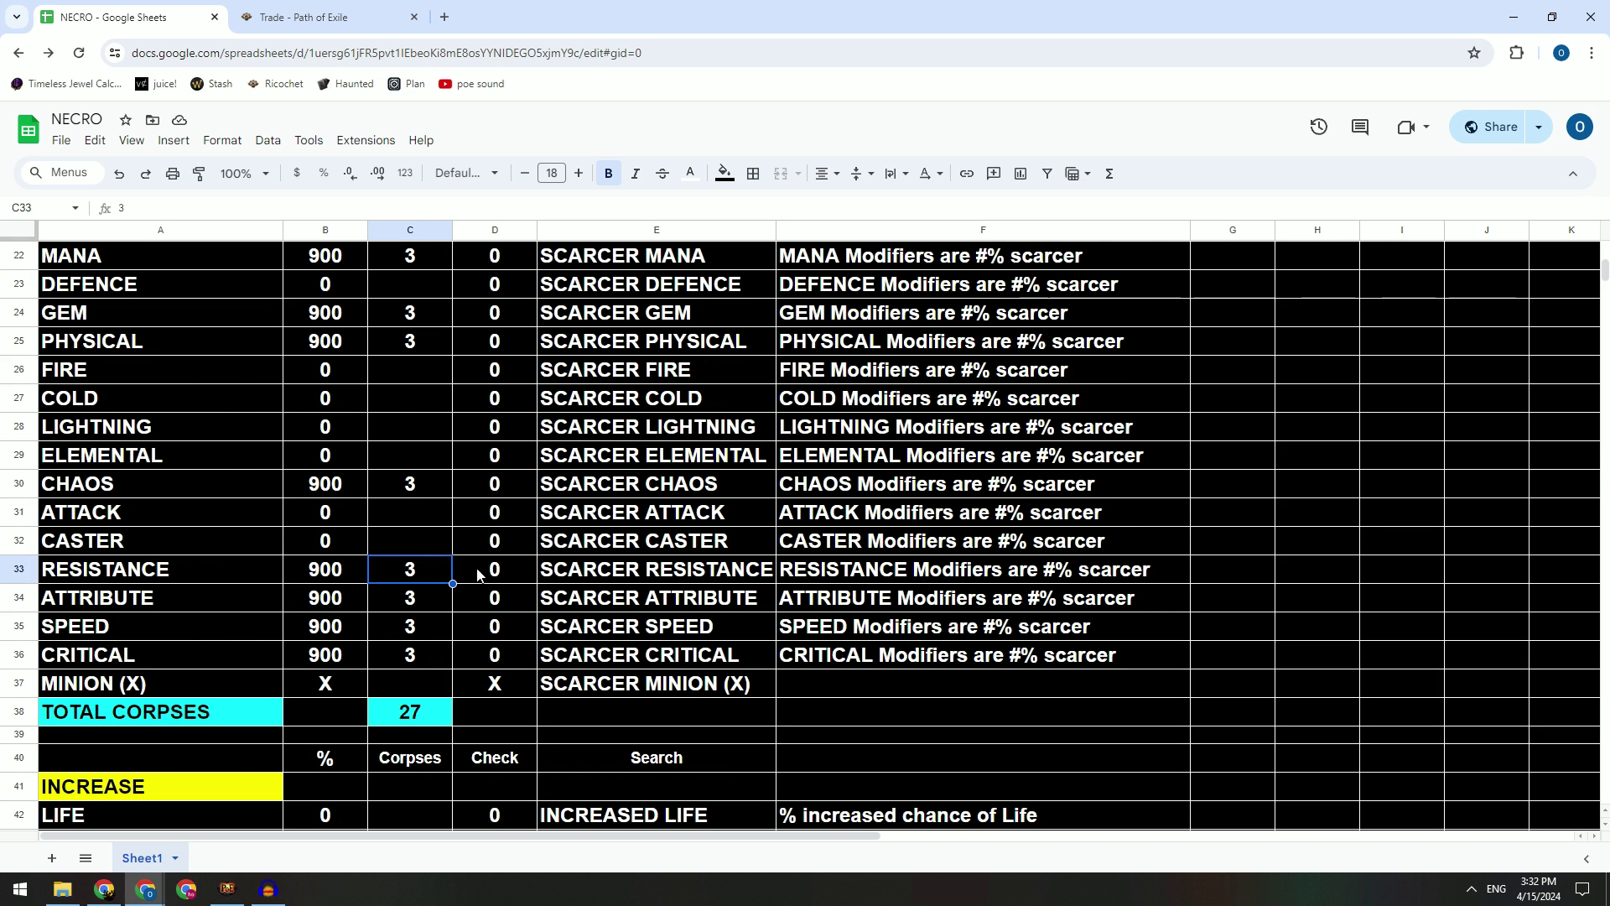
scroll(487, 587, up, 6)
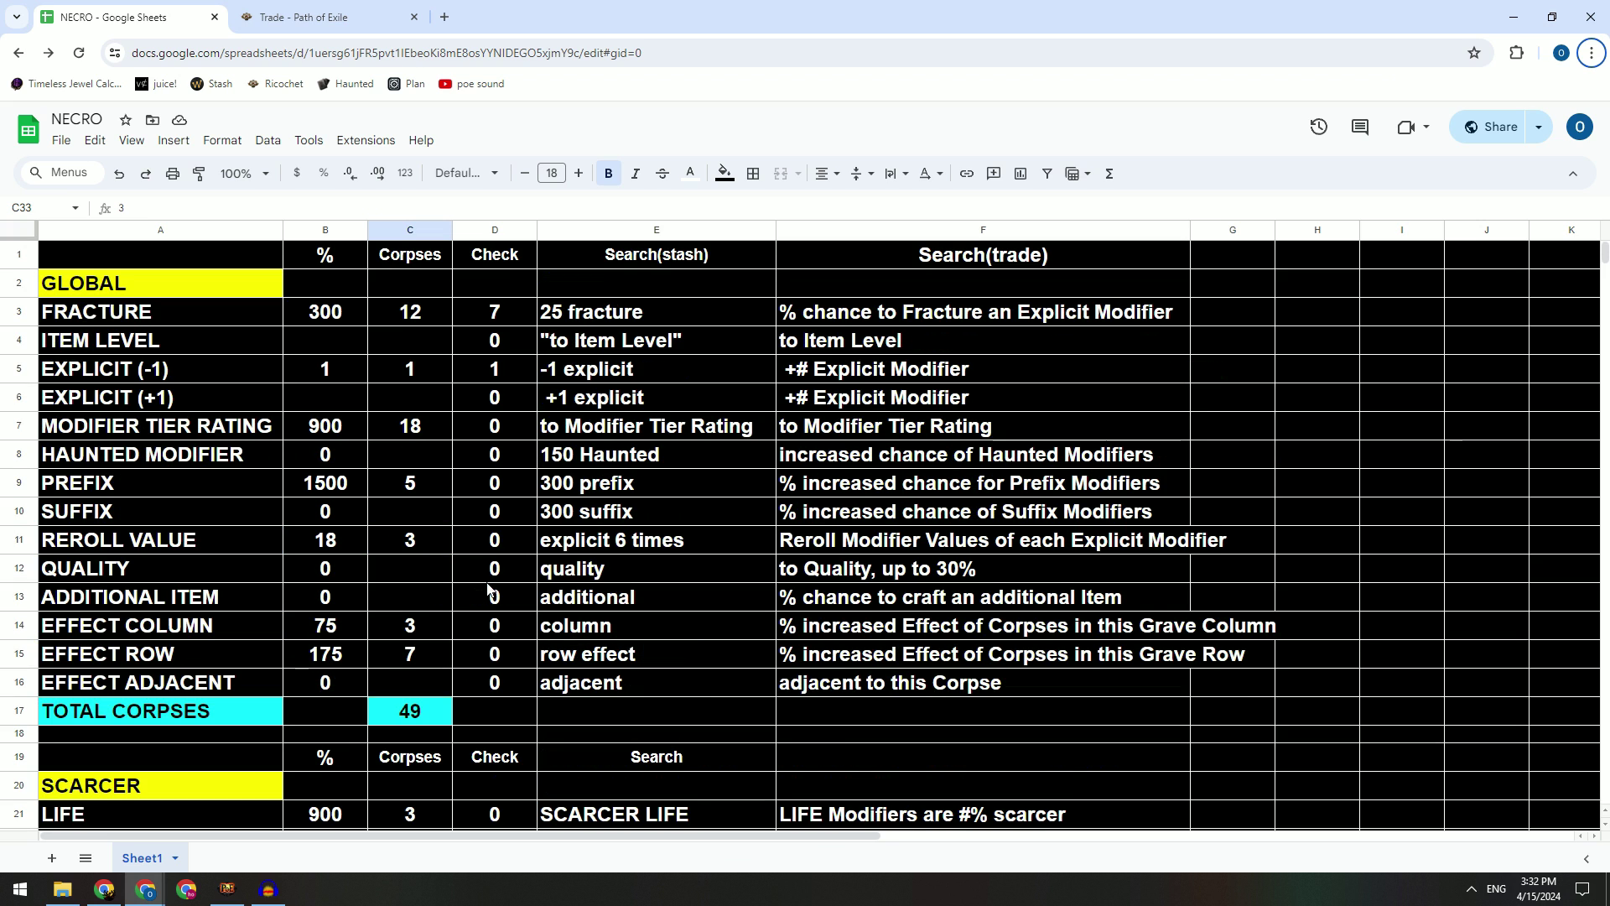
Step: Set the REROLL VALUE corpse count to 1
click(412, 541)
text(1)
click(553, 571)
scroll(515, 616, down, 7)
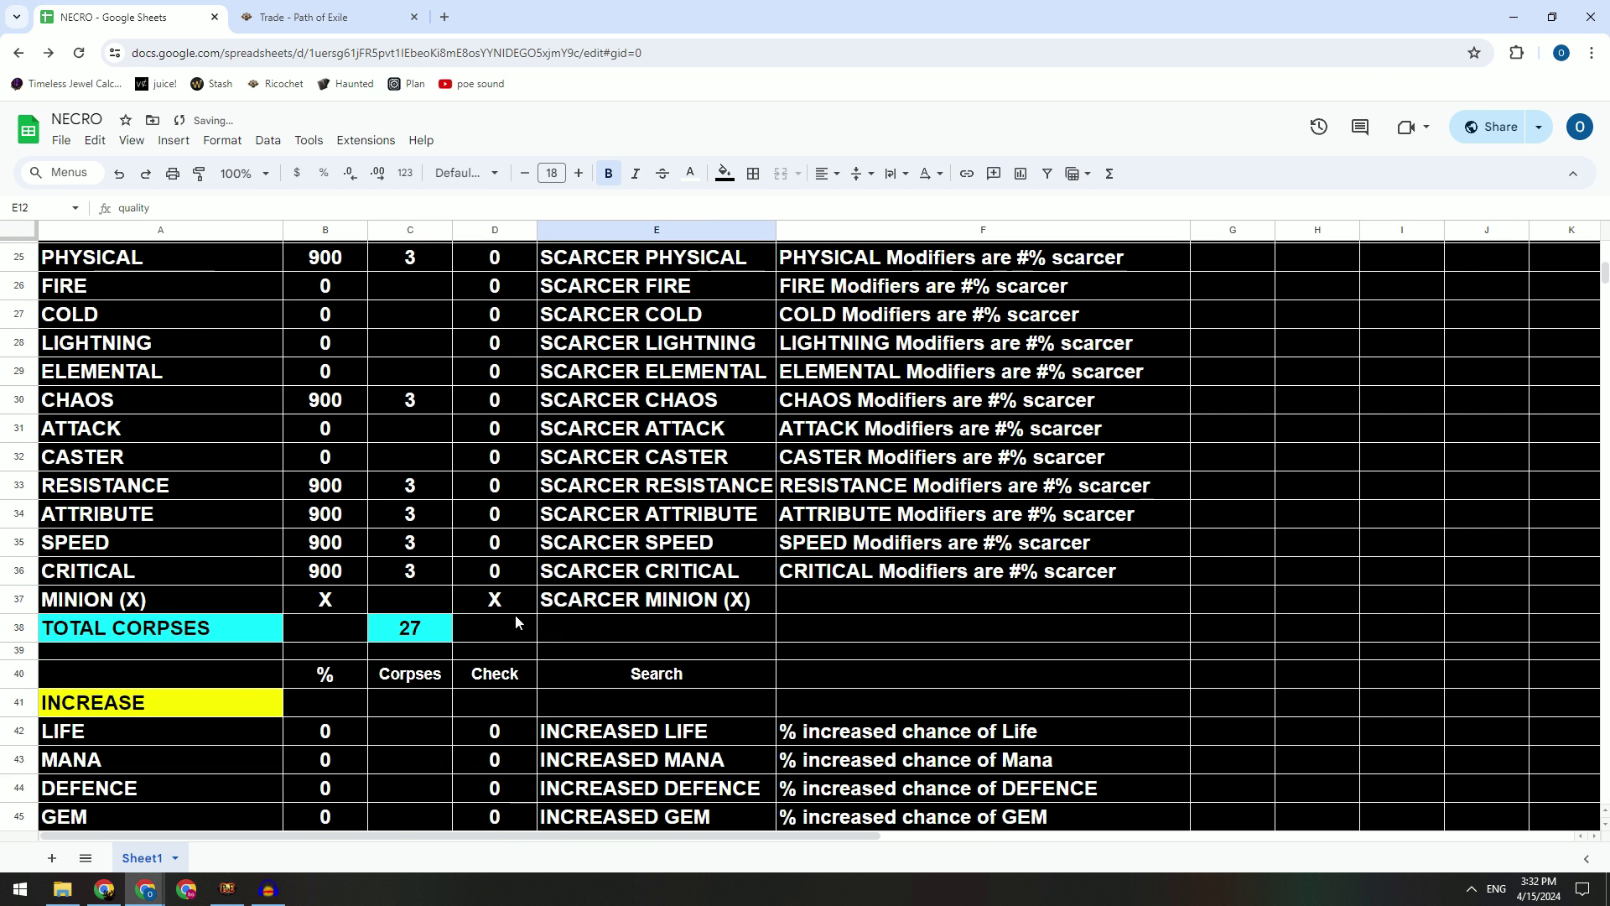
click(402, 499)
Step: Set RESISTANCE scarcer to 5 corpses and put the 300% scarcer Resistance corpse in P2, L2, L5, L6
text(5)
key(Return)
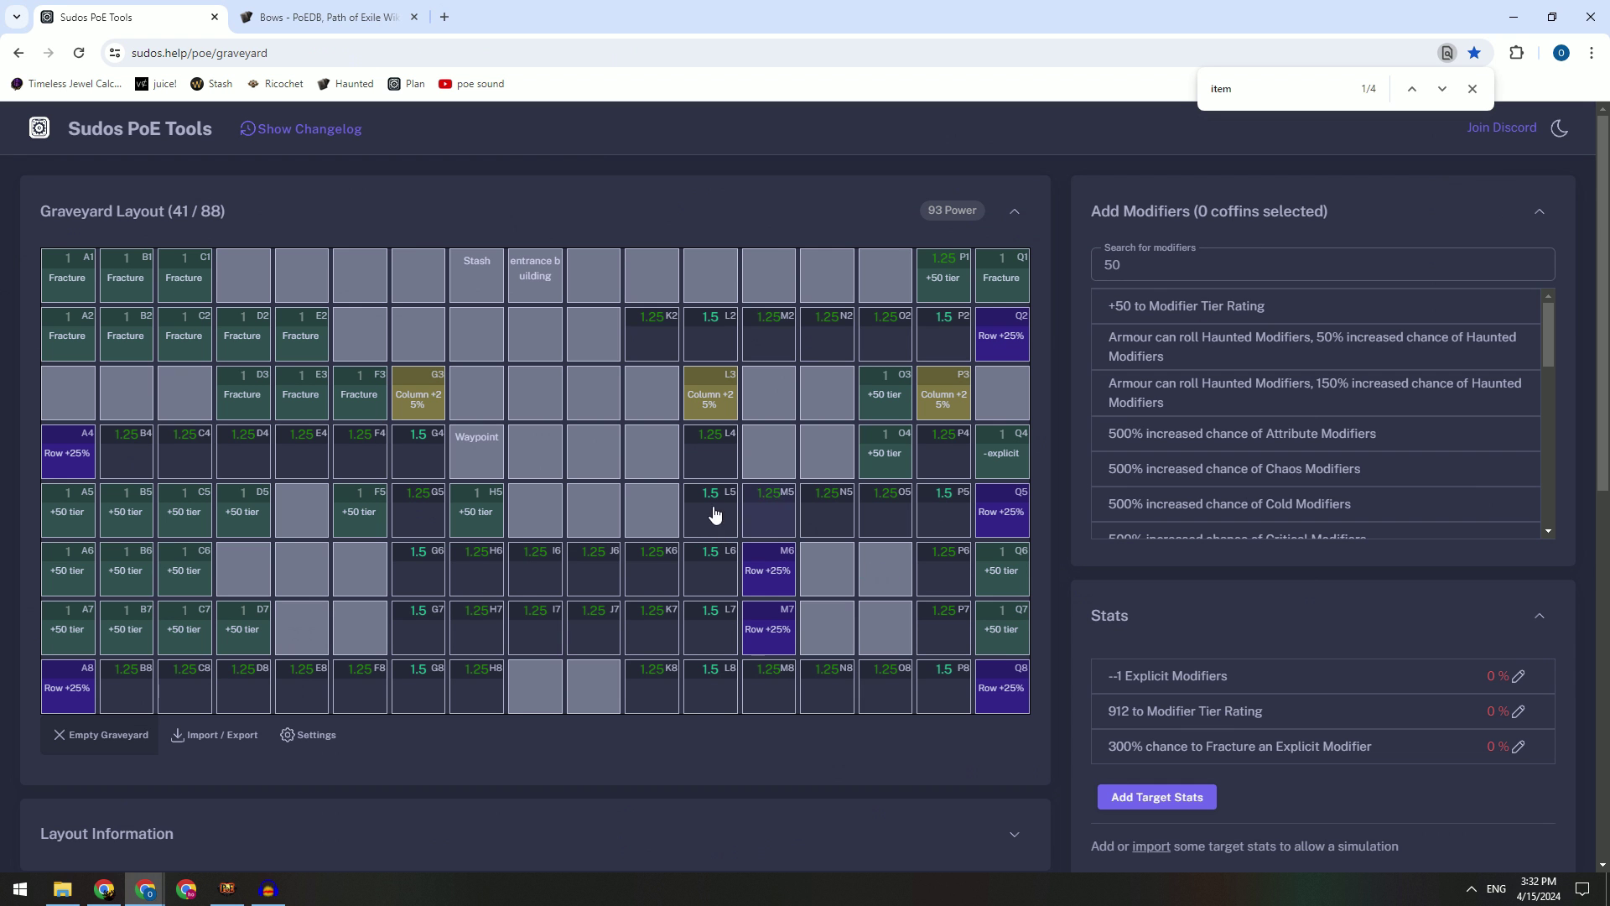
click(944, 339)
click(733, 327)
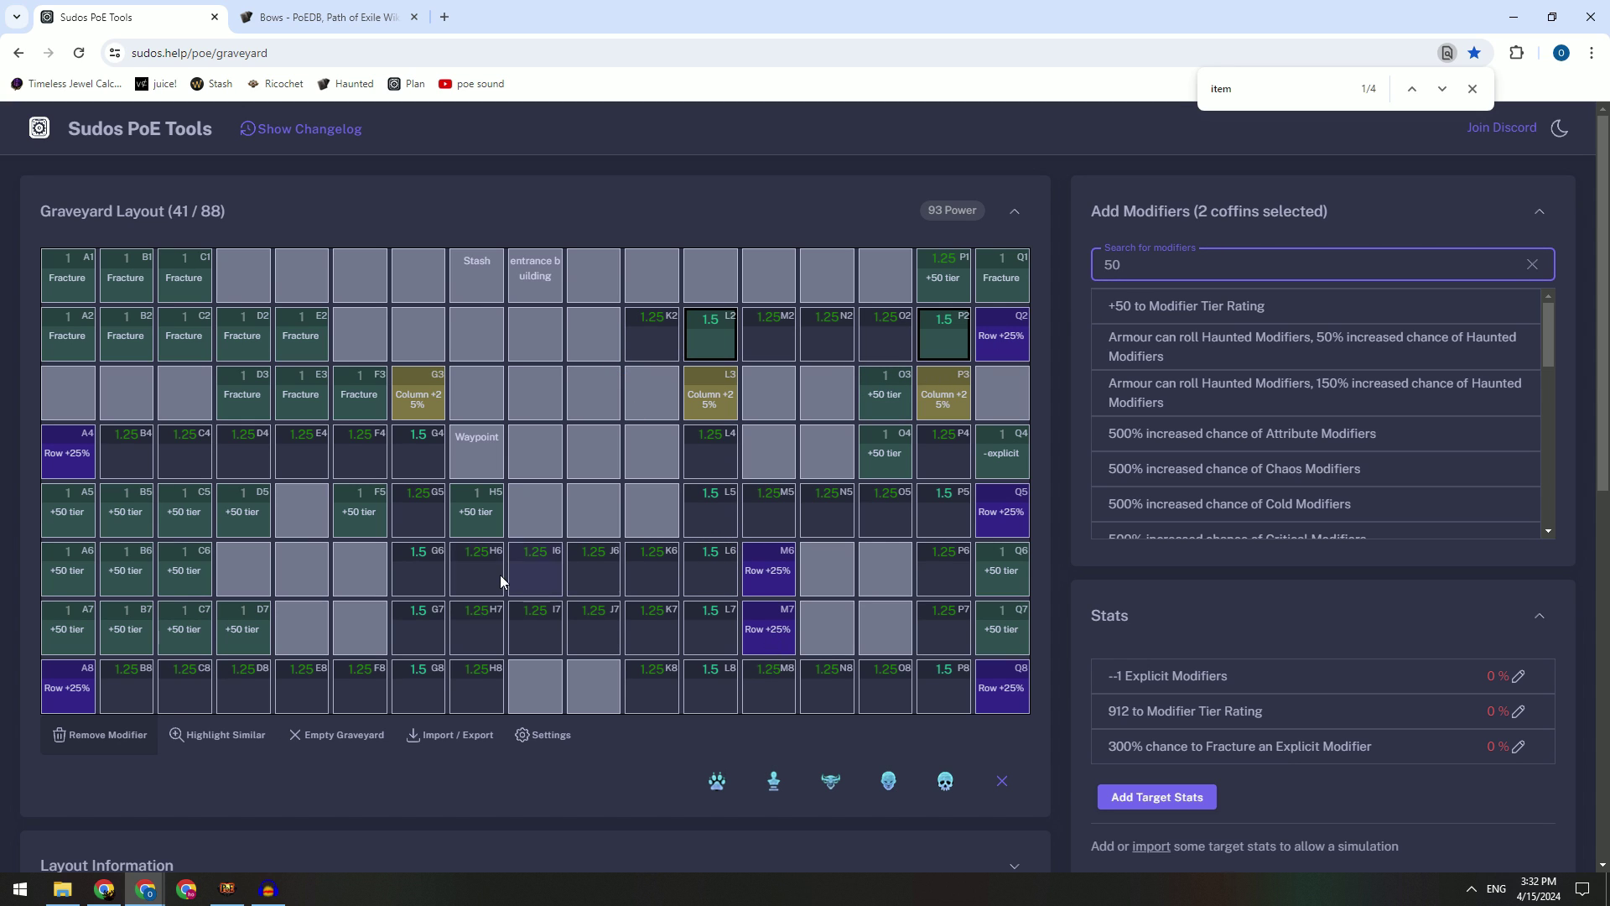
click(704, 528)
click(723, 557)
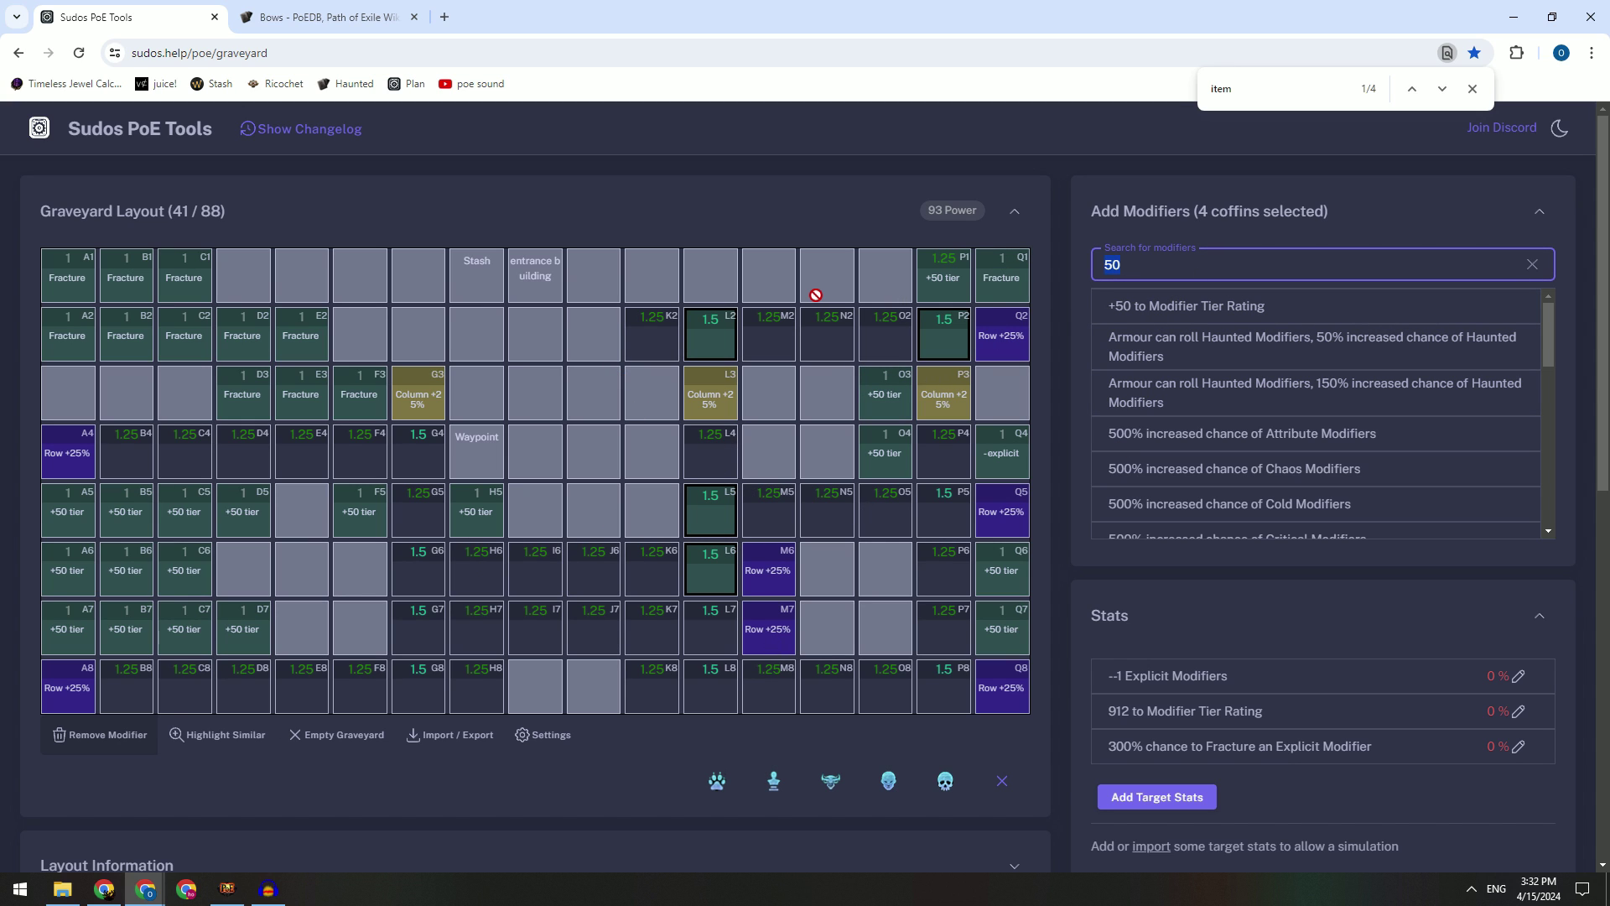
text(res)
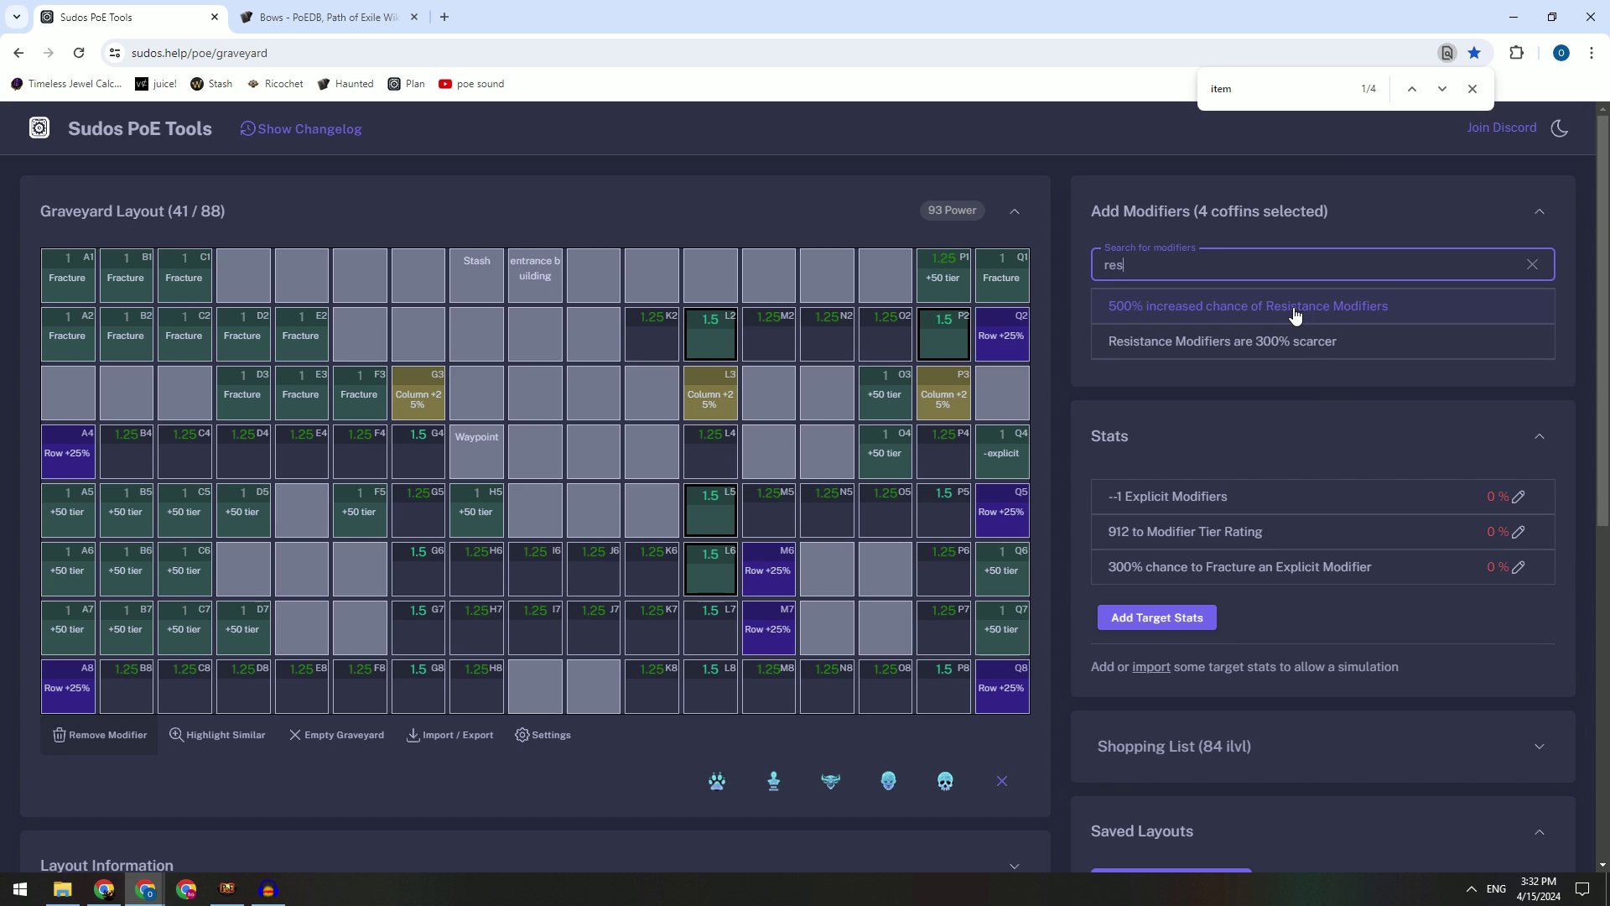
click(1187, 342)
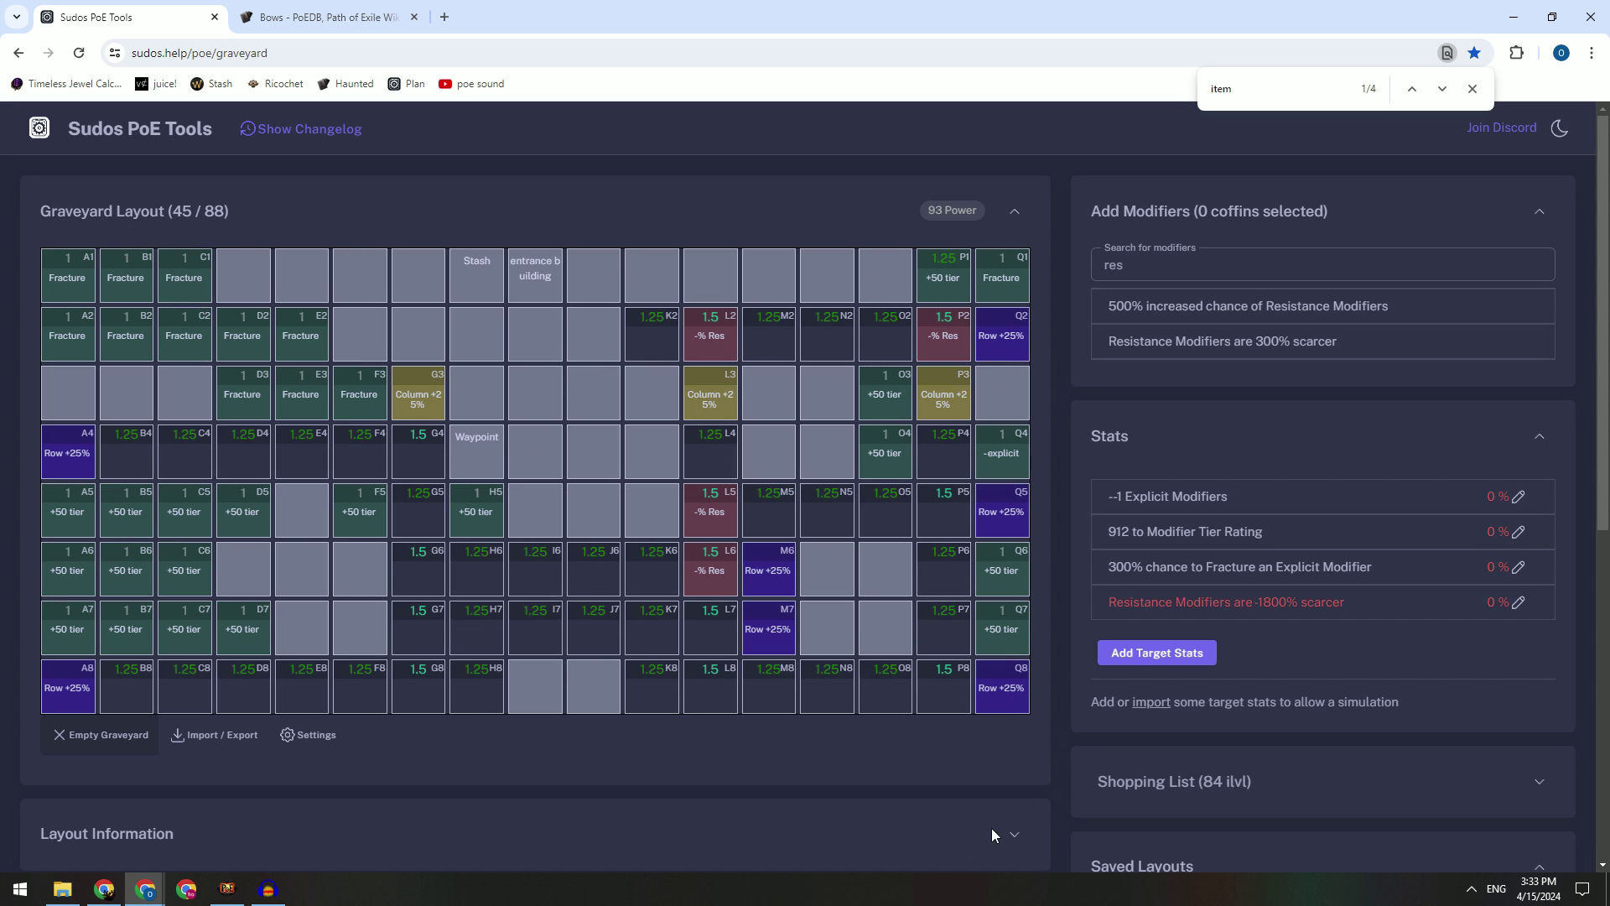
Step: Check the NECRO sheet's SCARCER totals, then collapse the graveyard planner's stats section
key(alt+Tab)
key(alt+Tab)
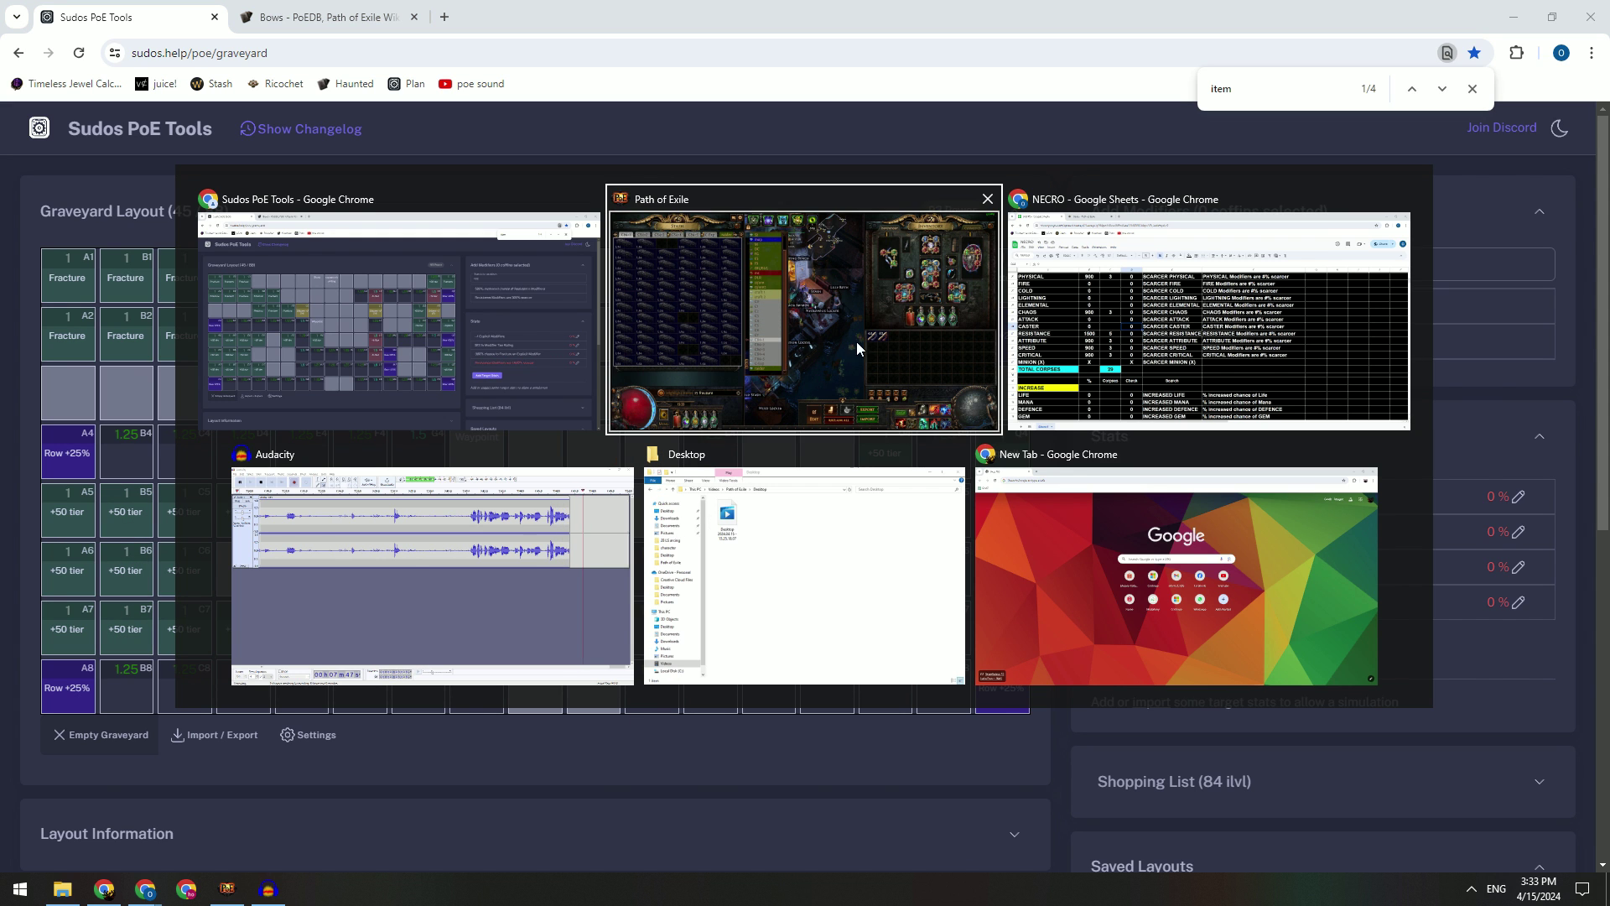
scroll(586, 702, down, 6)
scroll(482, 731, up, 8)
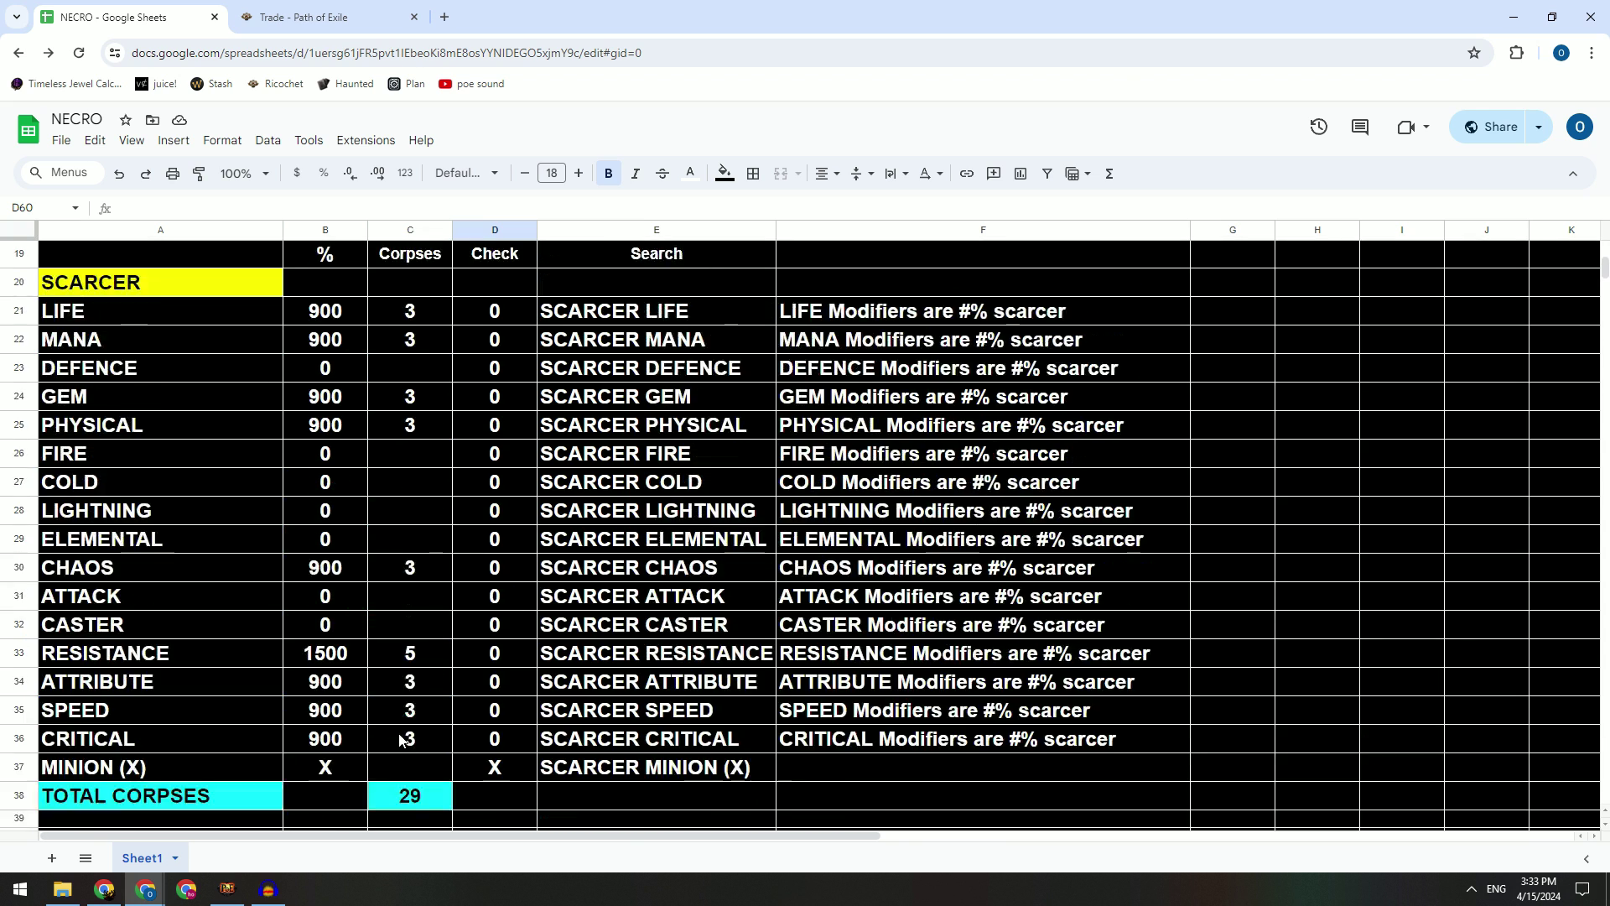
scroll(481, 732, down, 3)
key(alt+Tab)
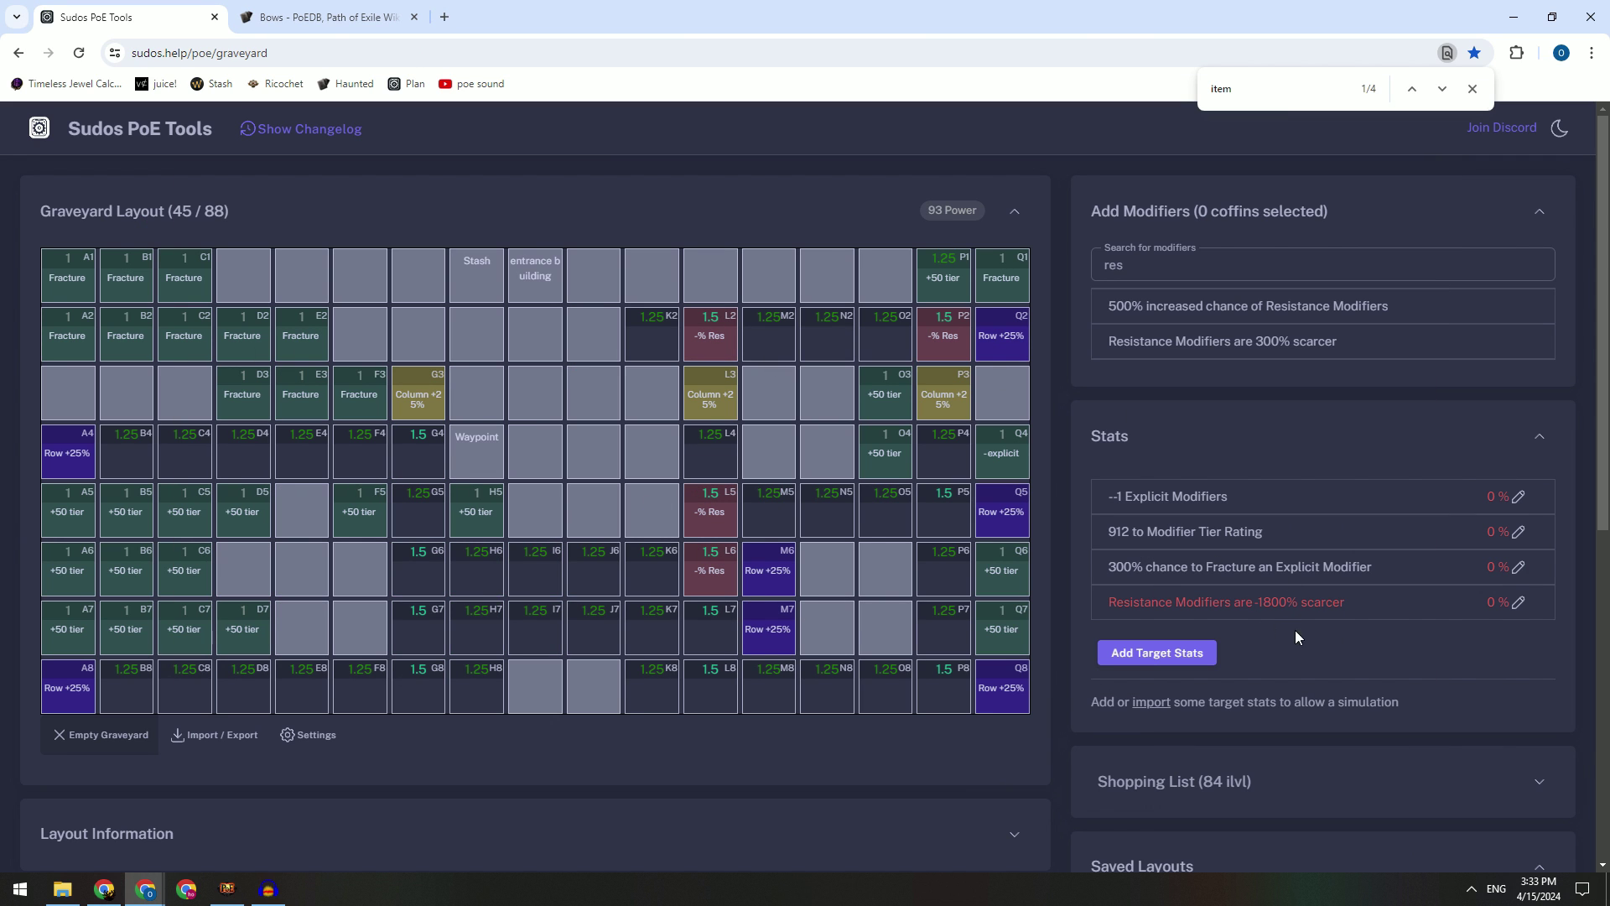
click(1094, 443)
Step: Return to the NECRO planner and clear the GLOBAL corpse counts in C2:C15
click(1125, 449)
key(alt+Tab)
scroll(755, 671, up, 1)
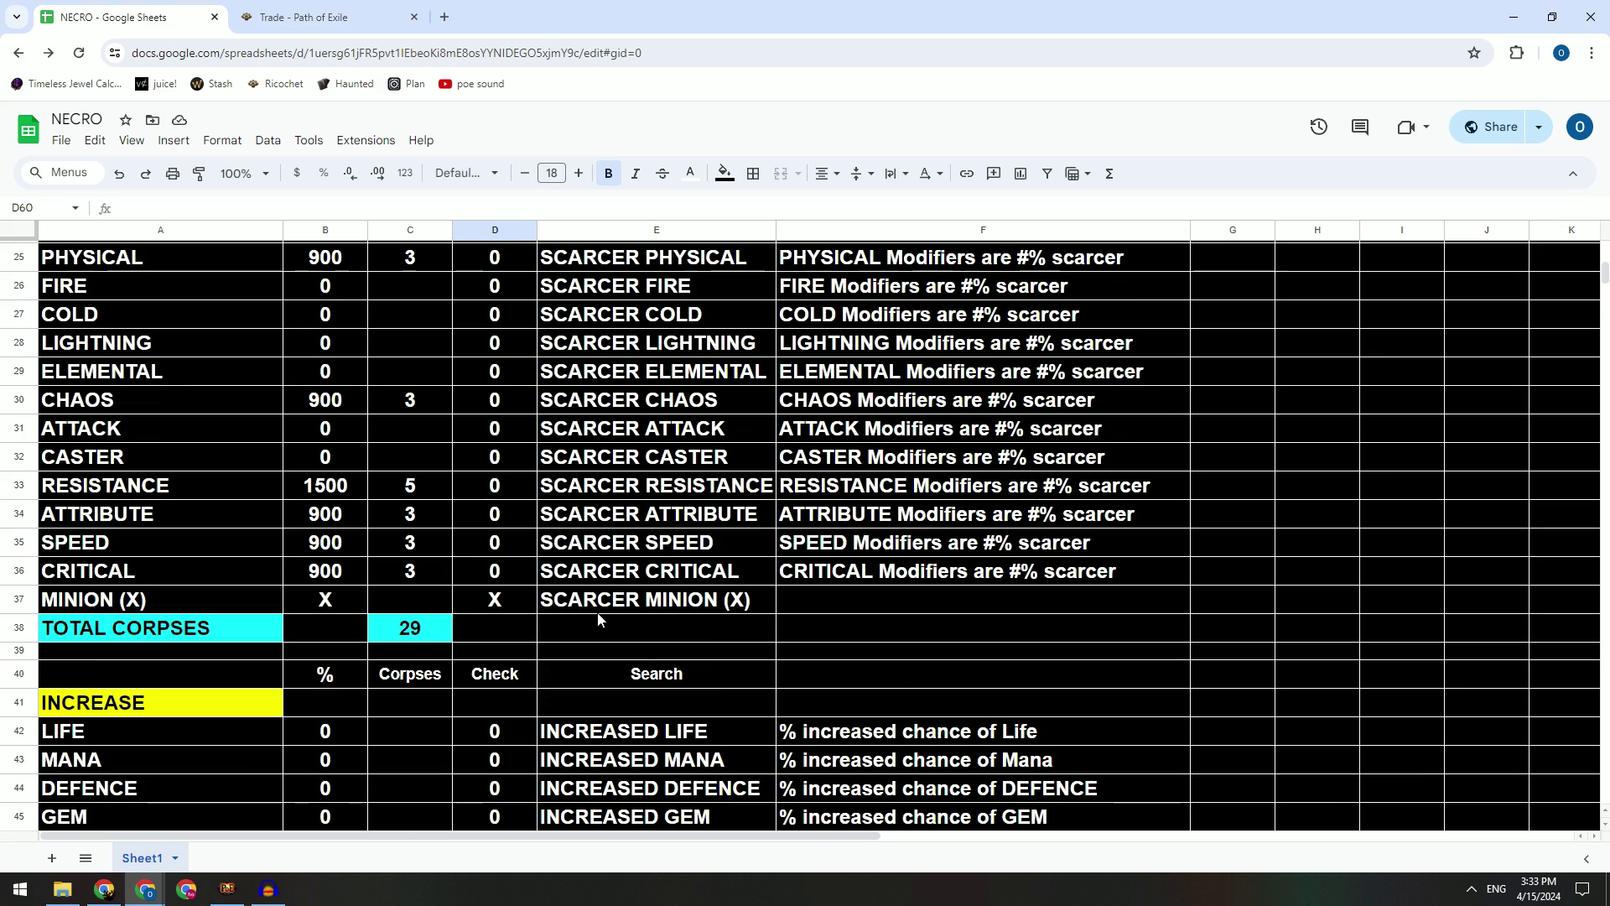
click(663, 625)
scroll(654, 637, up, 8)
scroll(619, 645, down, 1)
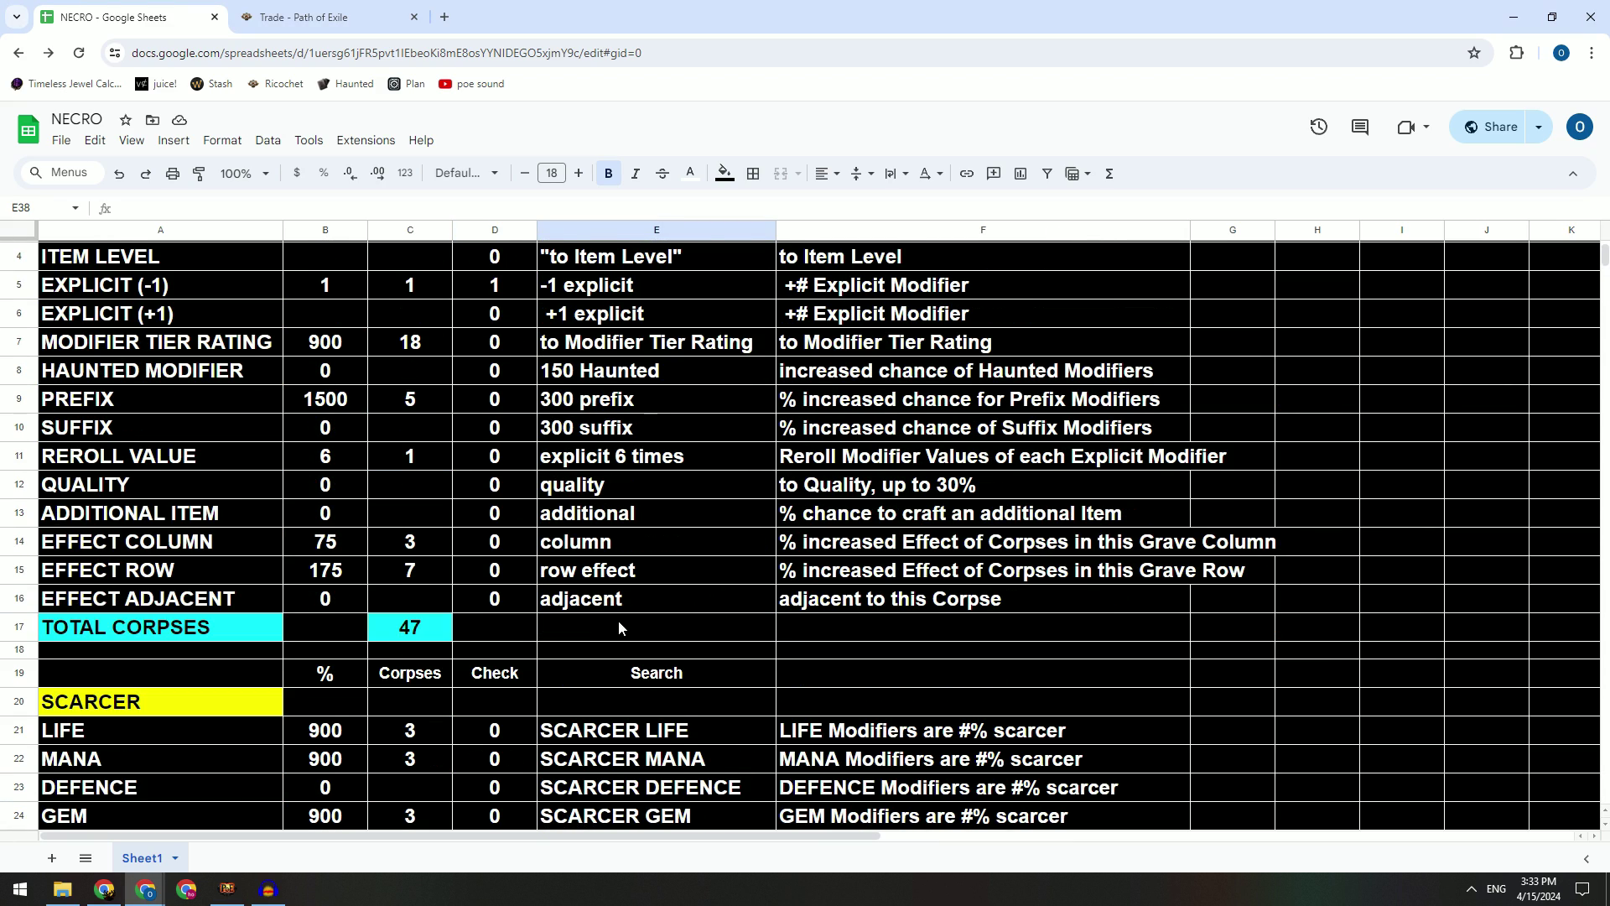
scroll(429, 474, up, 1)
drag(410, 283, 409, 654)
key(Delete)
Step: Clear the SCARCER corpse counts in C21:C36 and the INCREASE corpse counts
scroll(603, 579, down, 8)
scroll(595, 592, up, 5)
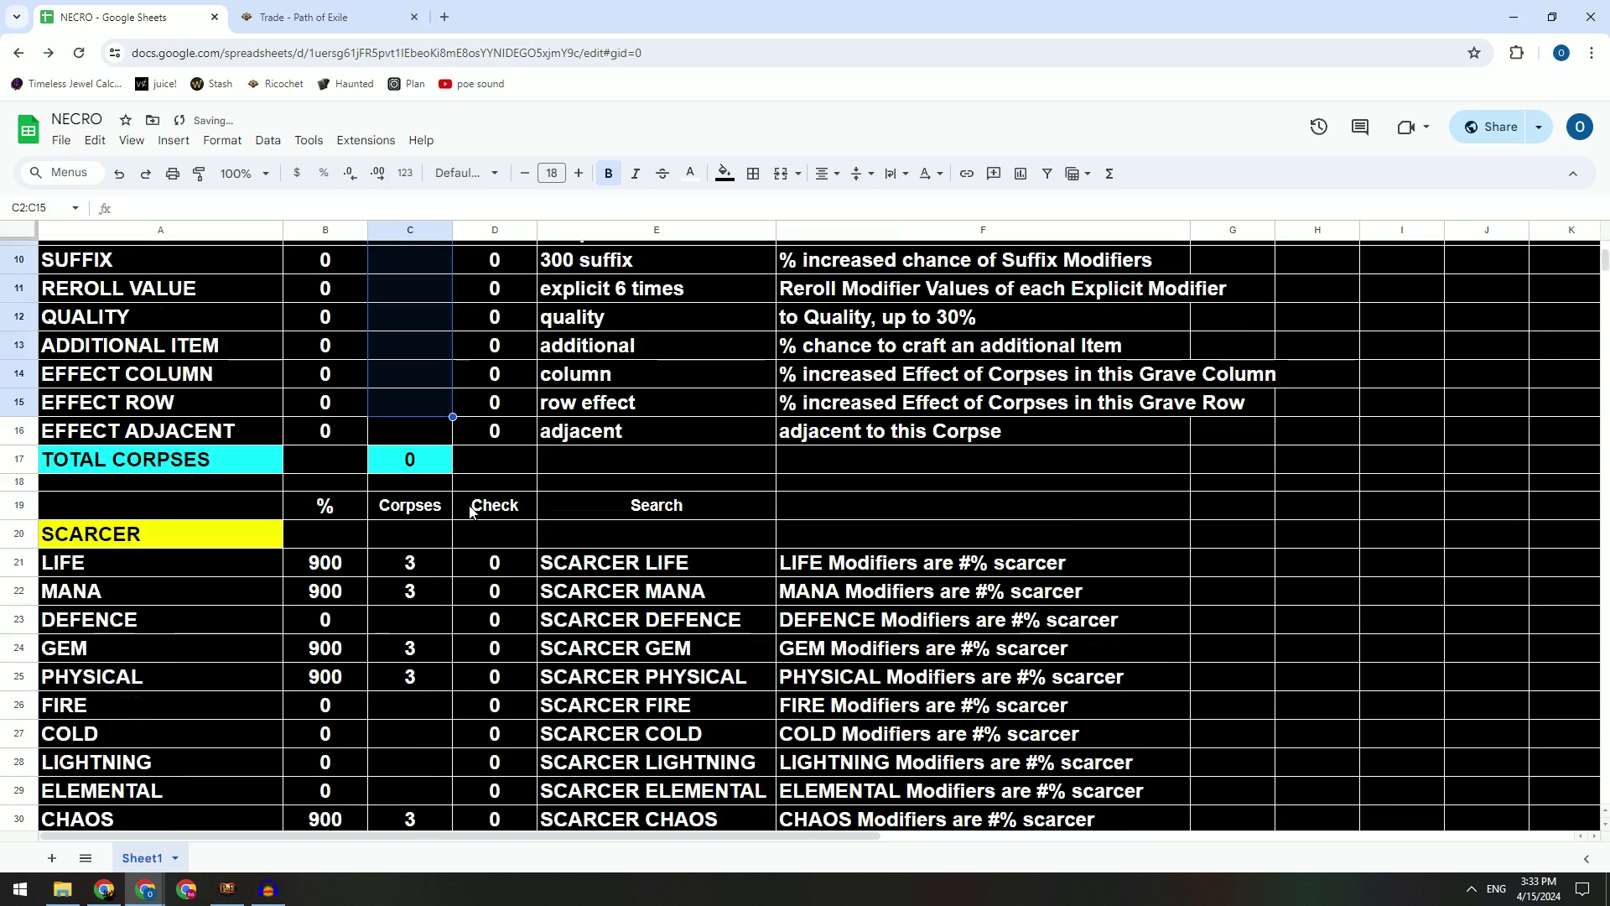
drag(409, 561, 465, 713)
key(Delete)
scroll(445, 671, down, 4)
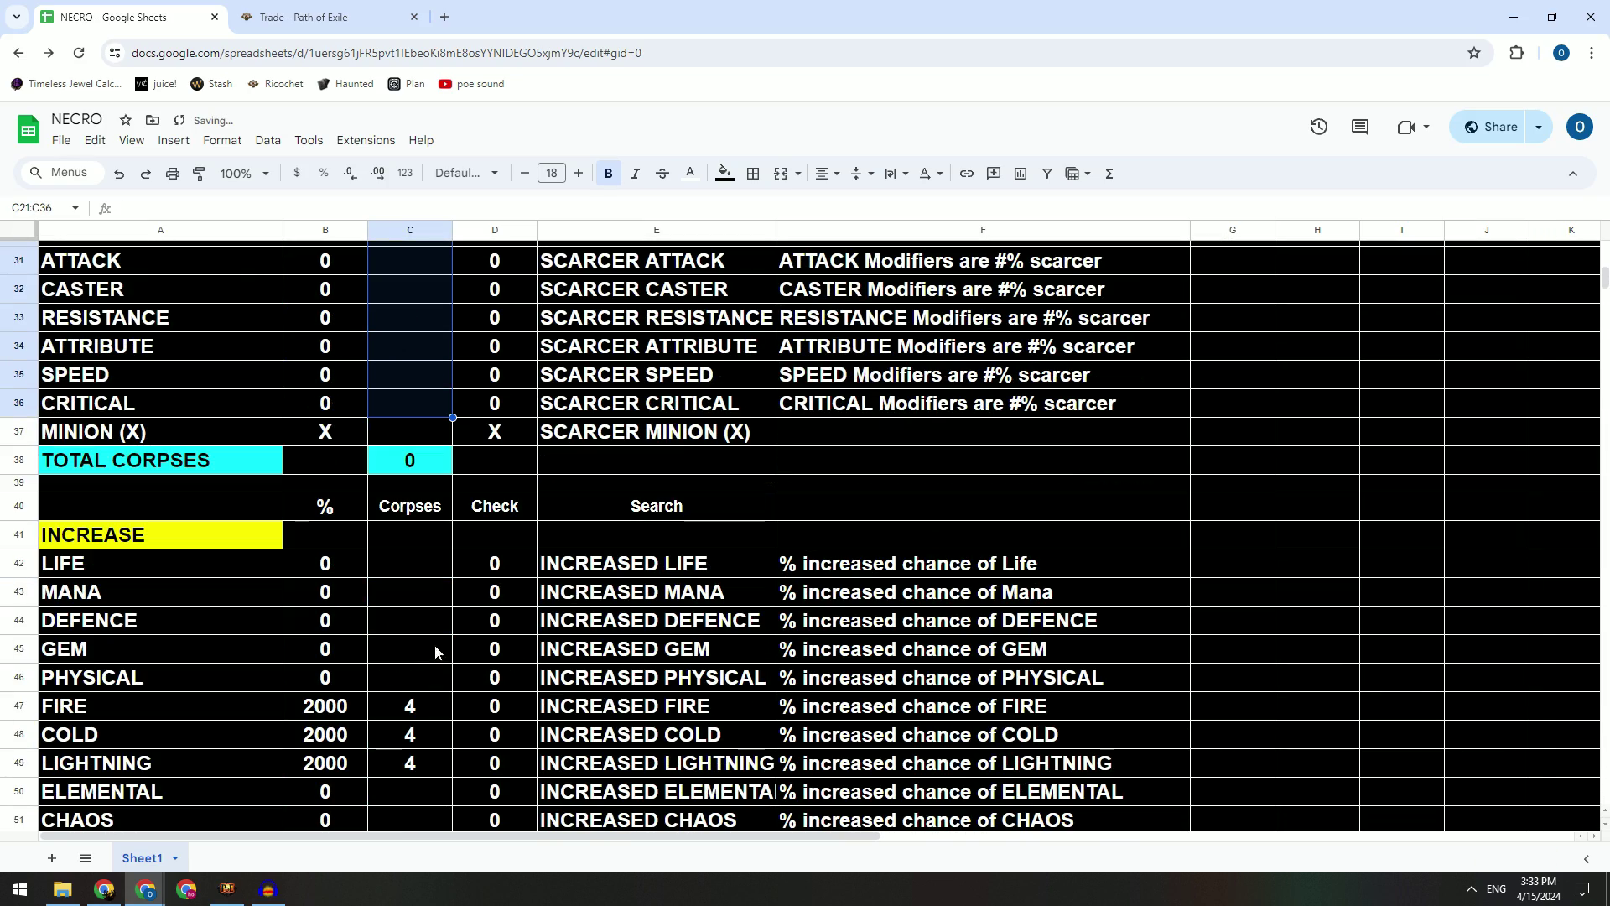
drag(434, 646, 427, 787)
key(Delete)
Step: Empty the Check values in D3:D15 and the SCARCER Check values down to D36
scroll(583, 713, down, 7)
scroll(609, 622, up, 17)
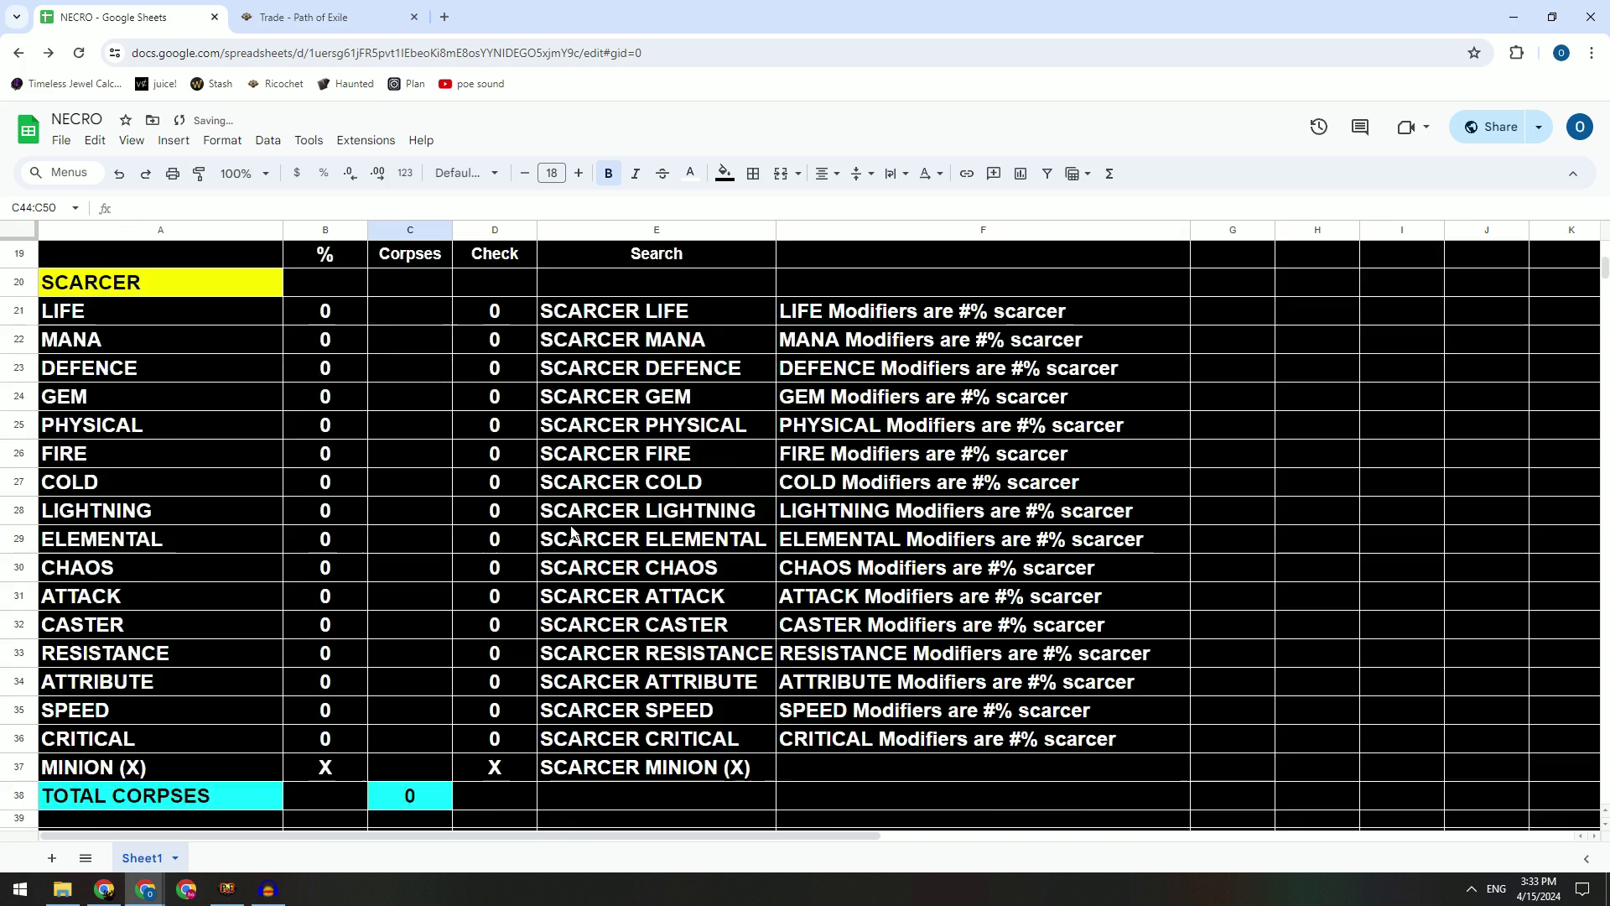
key(Delete)
drag(494, 311, 499, 654)
scroll(508, 484, down, 6)
scroll(508, 484, up, 6)
key(Delete)
scroll(587, 579, down, 3)
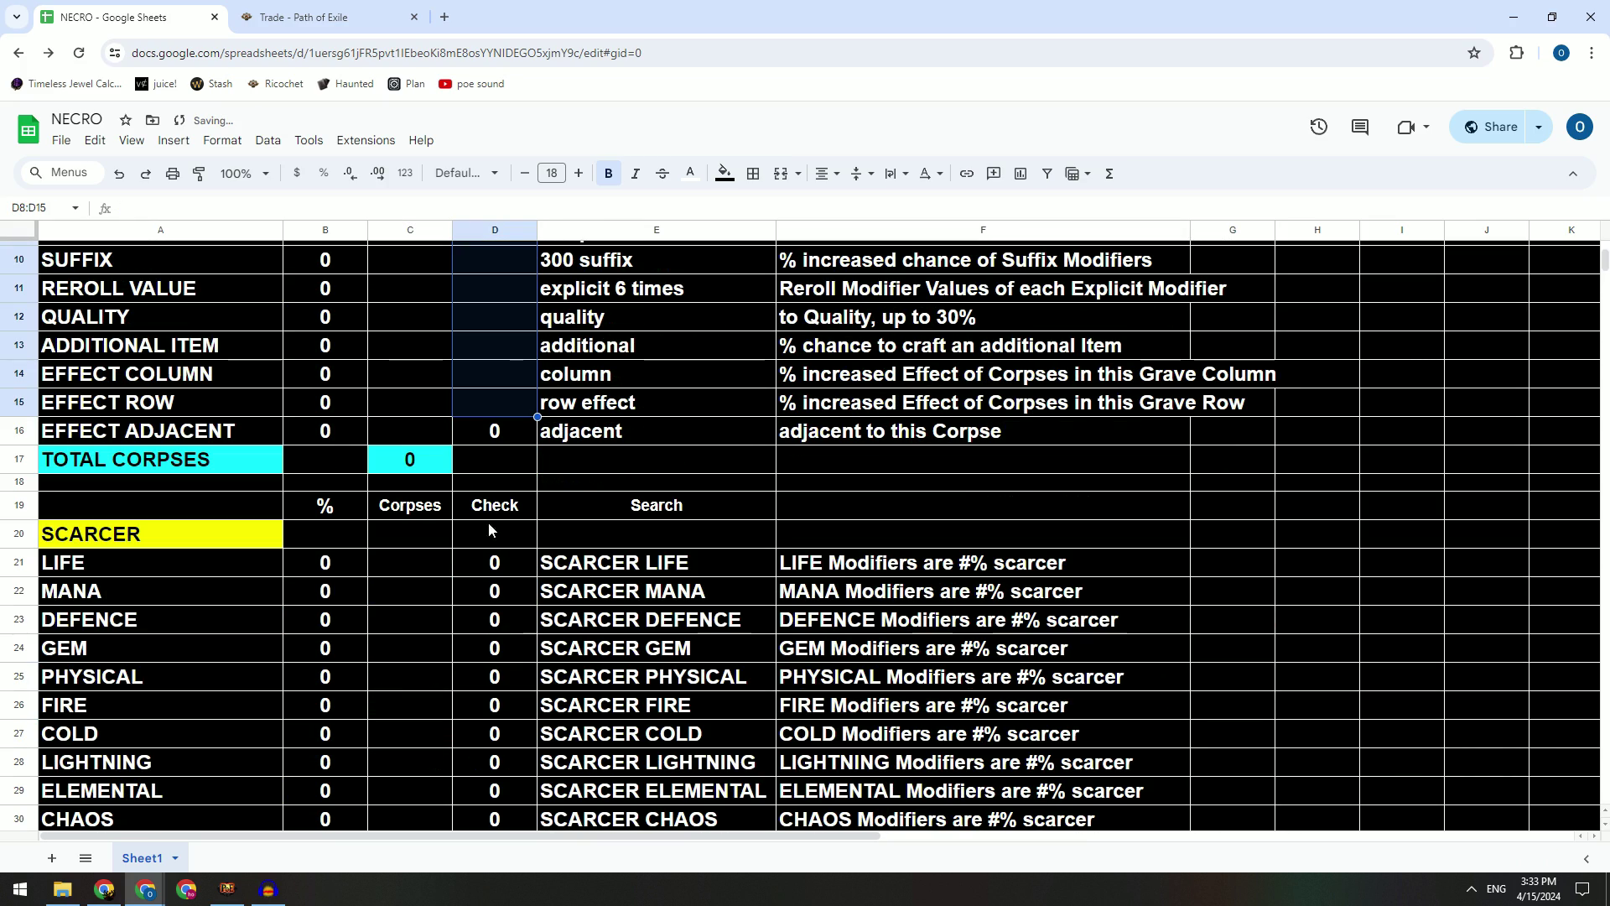
drag(495, 561, 495, 656)
scroll(493, 604, down, 4)
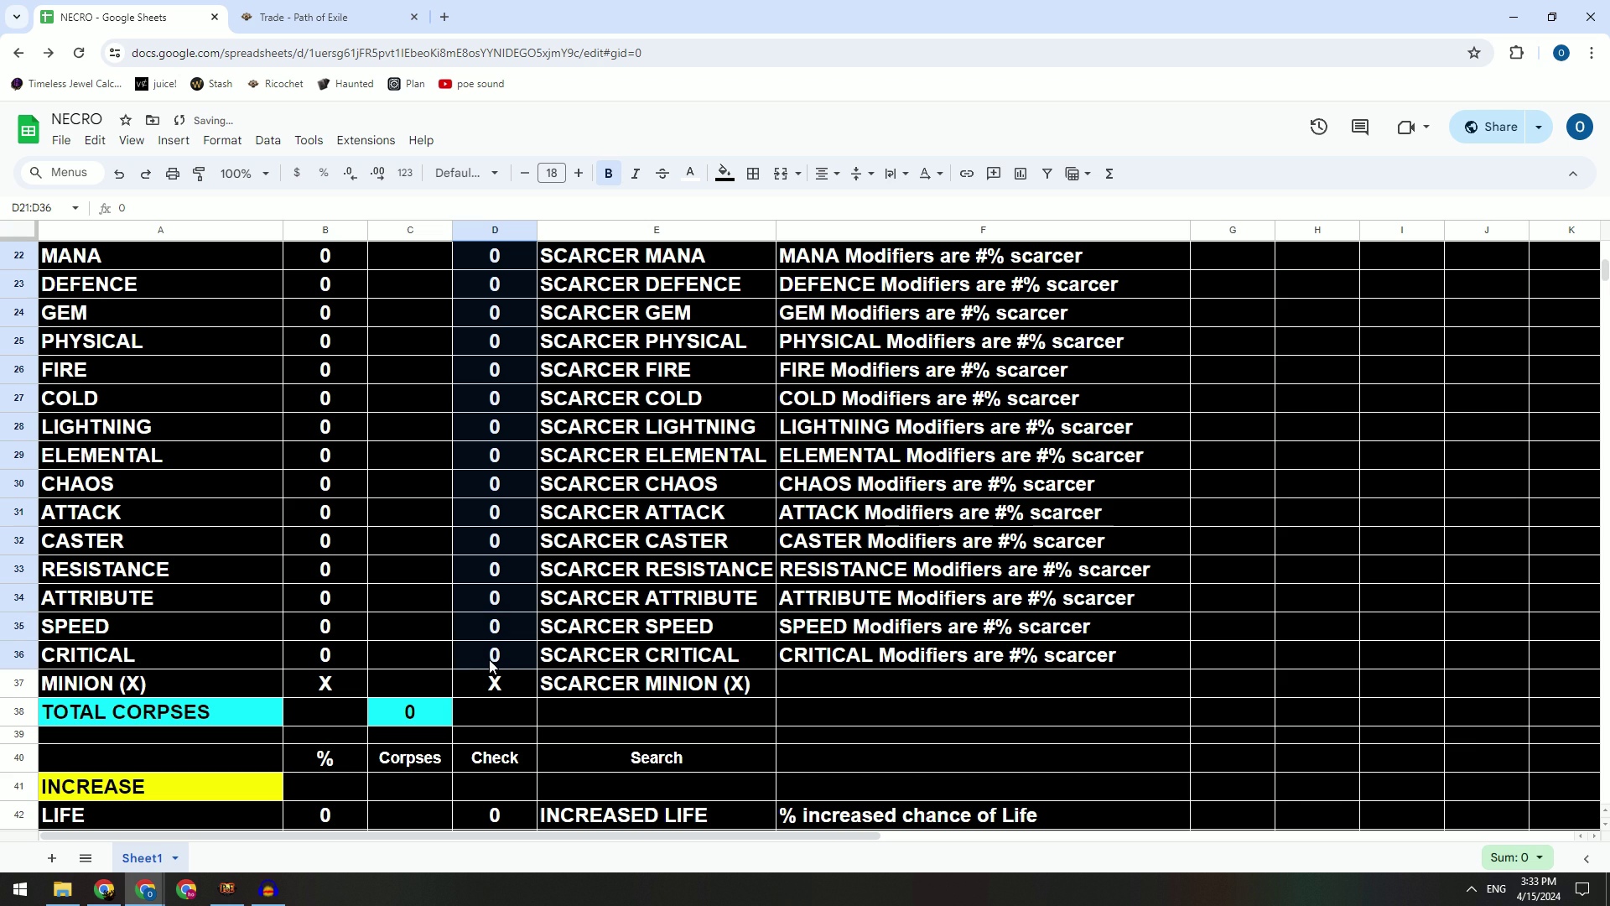
key(Delete)
Step: Enter X in the MINION corpses cell C37
scroll(495, 656, down, 1)
click(417, 606)
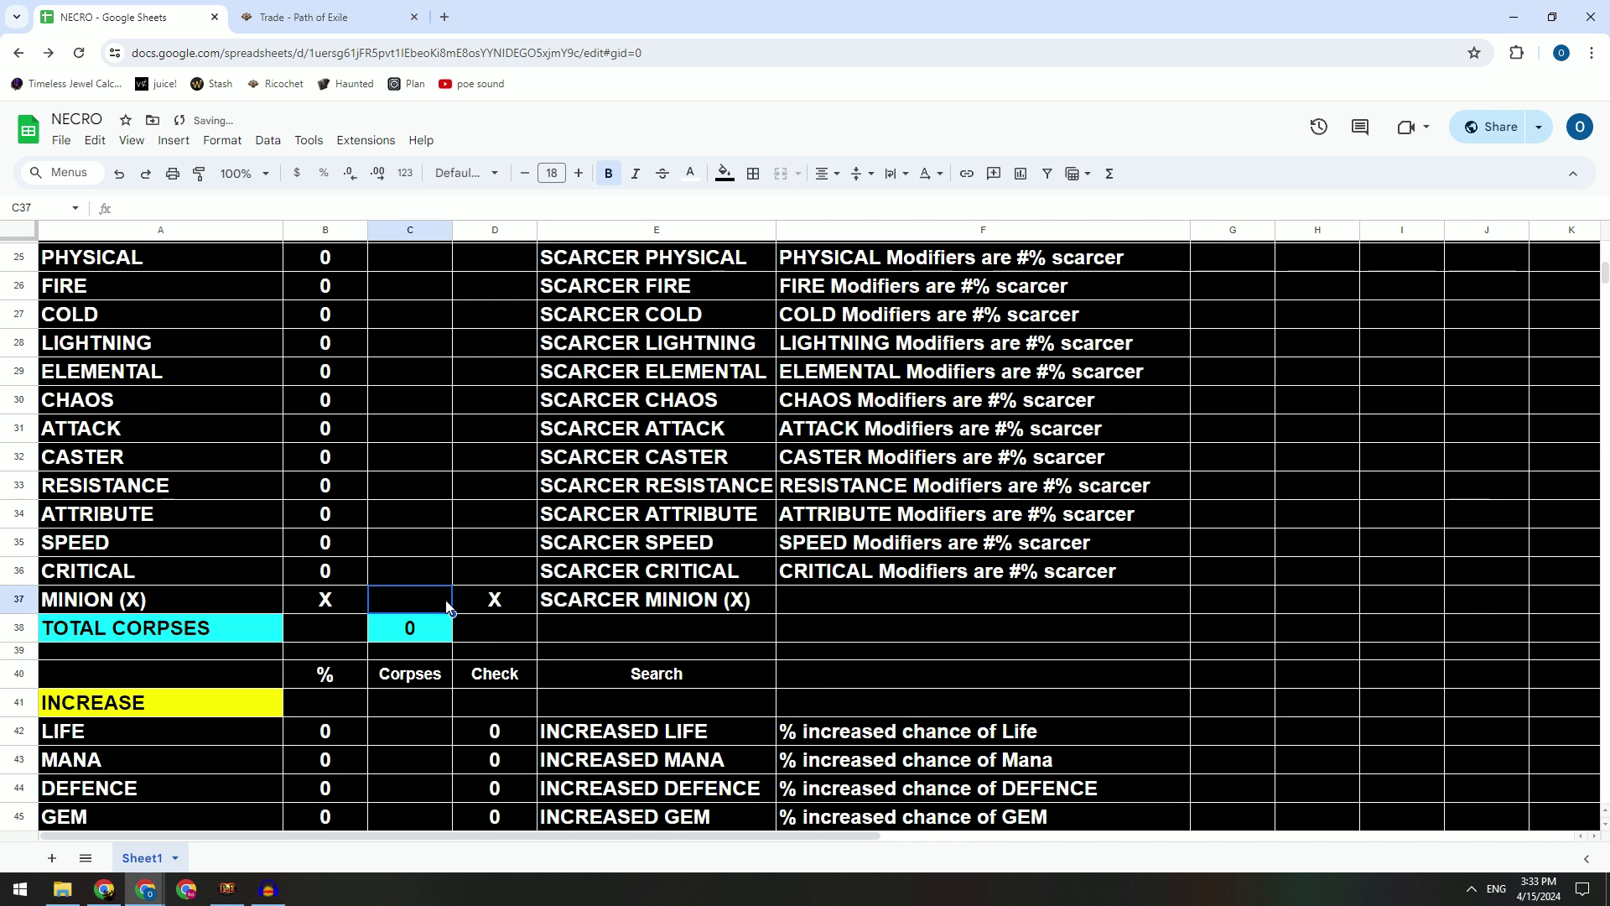
text(X)
click(655, 652)
Step: Empty the INCREASE Check values in D42:D58, so every total reads 0
scroll(654, 652, down, 7)
scroll(510, 414, up, 2)
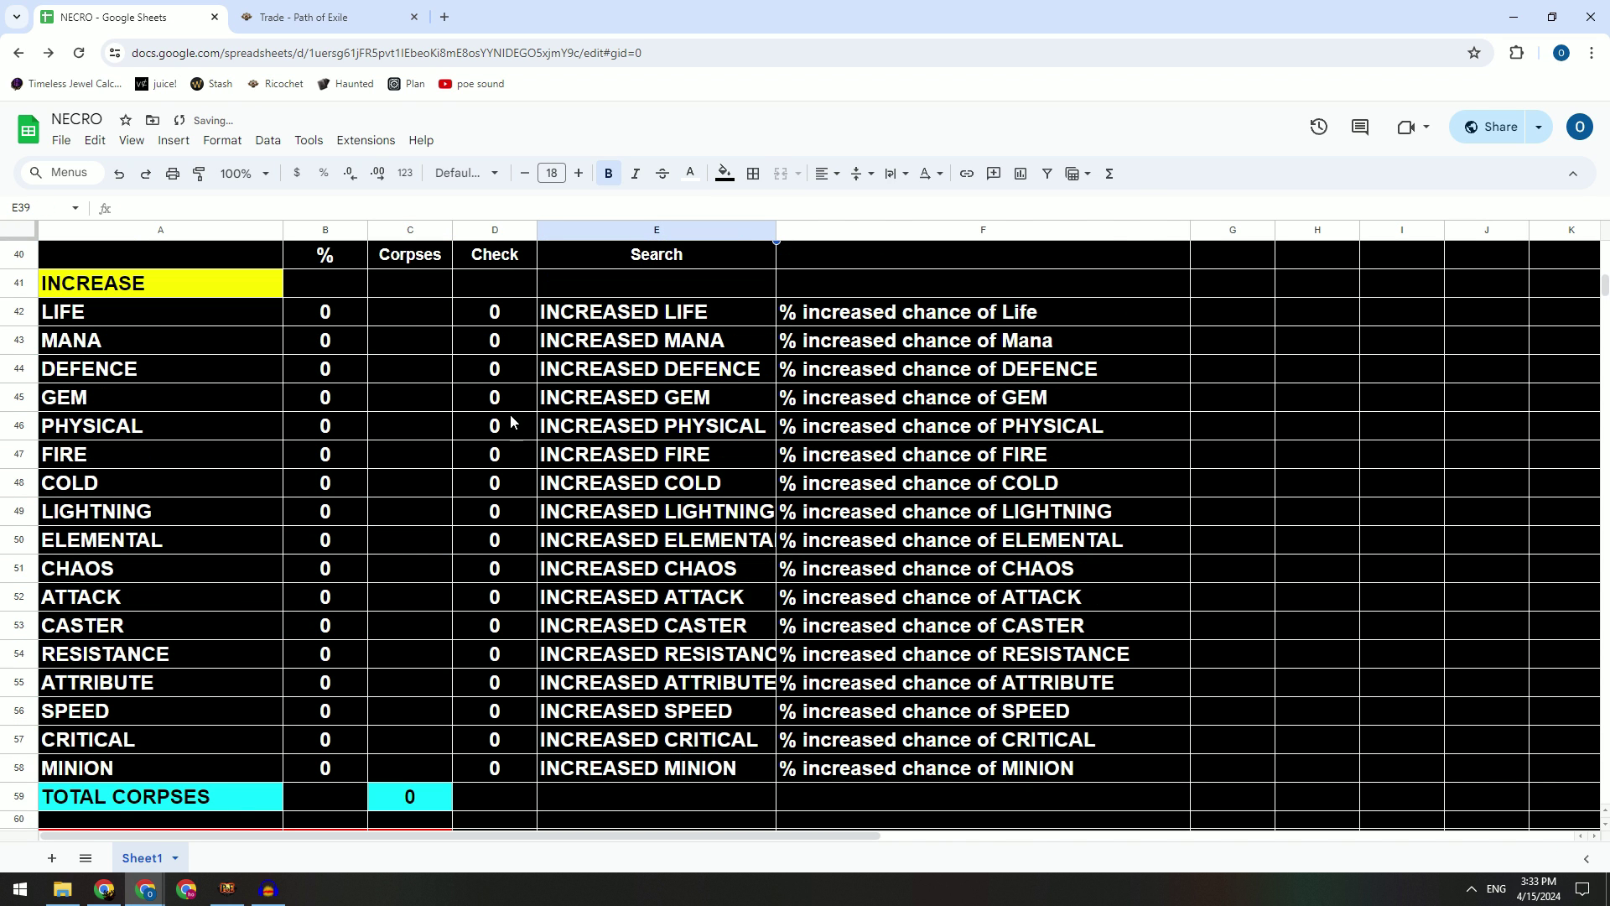
drag(499, 312, 494, 768)
key(Delete)
click(436, 568)
scroll(483, 671, up, 3)
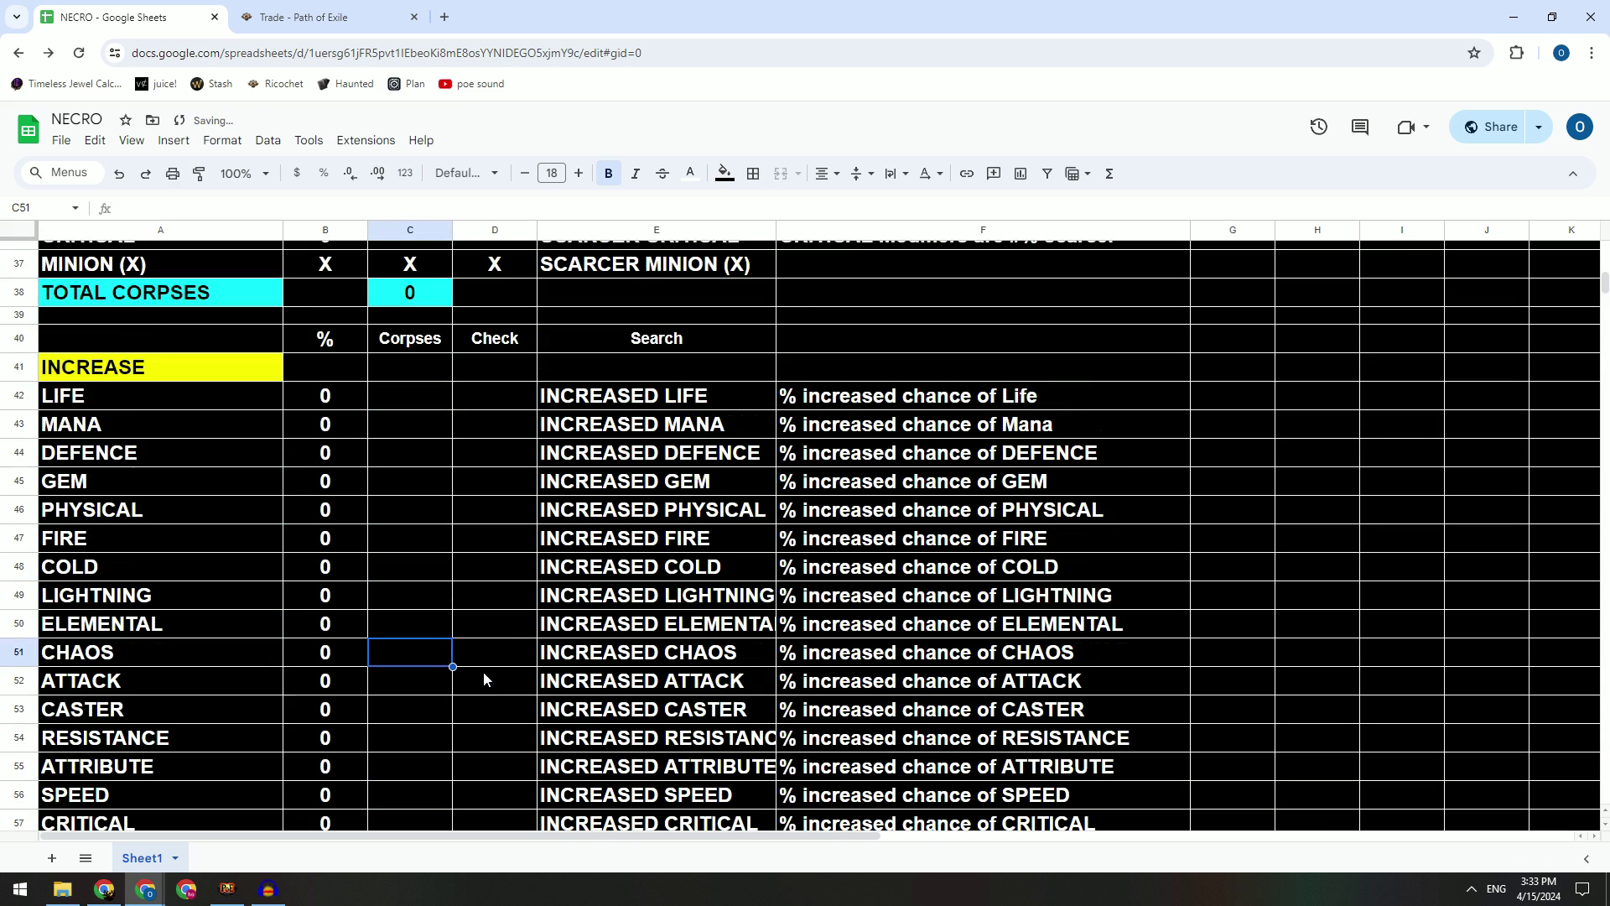
scroll(366, 525, down, 6)
scroll(367, 503, up, 18)
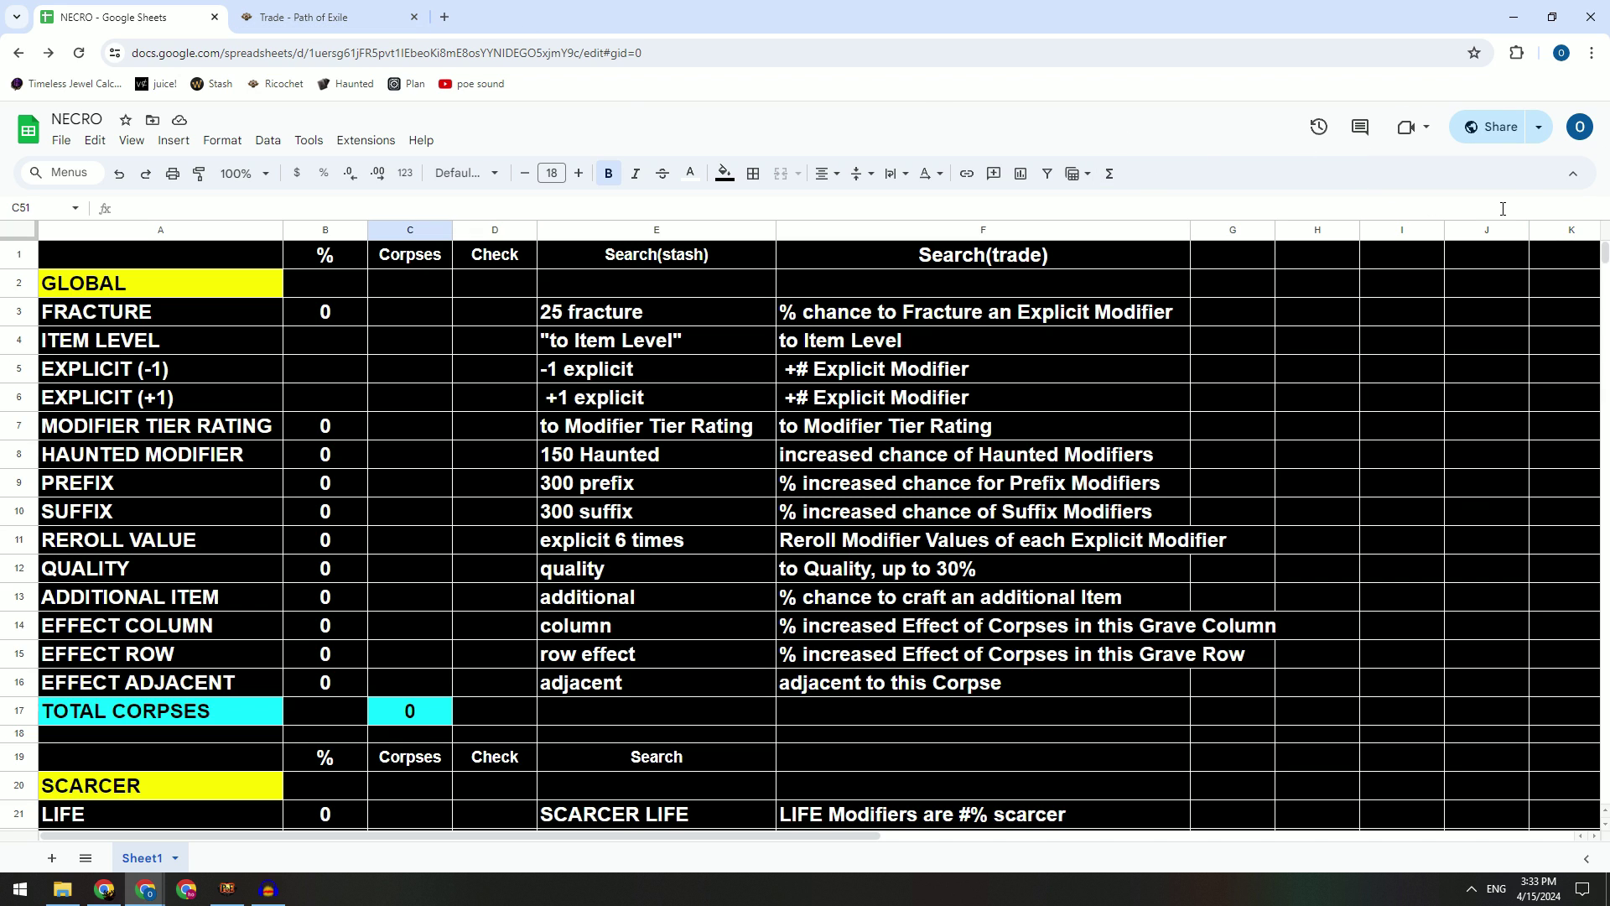
Step: In the view-only NECRO sheet, select all cells and copy the whole sheet
key(alt+Tab)
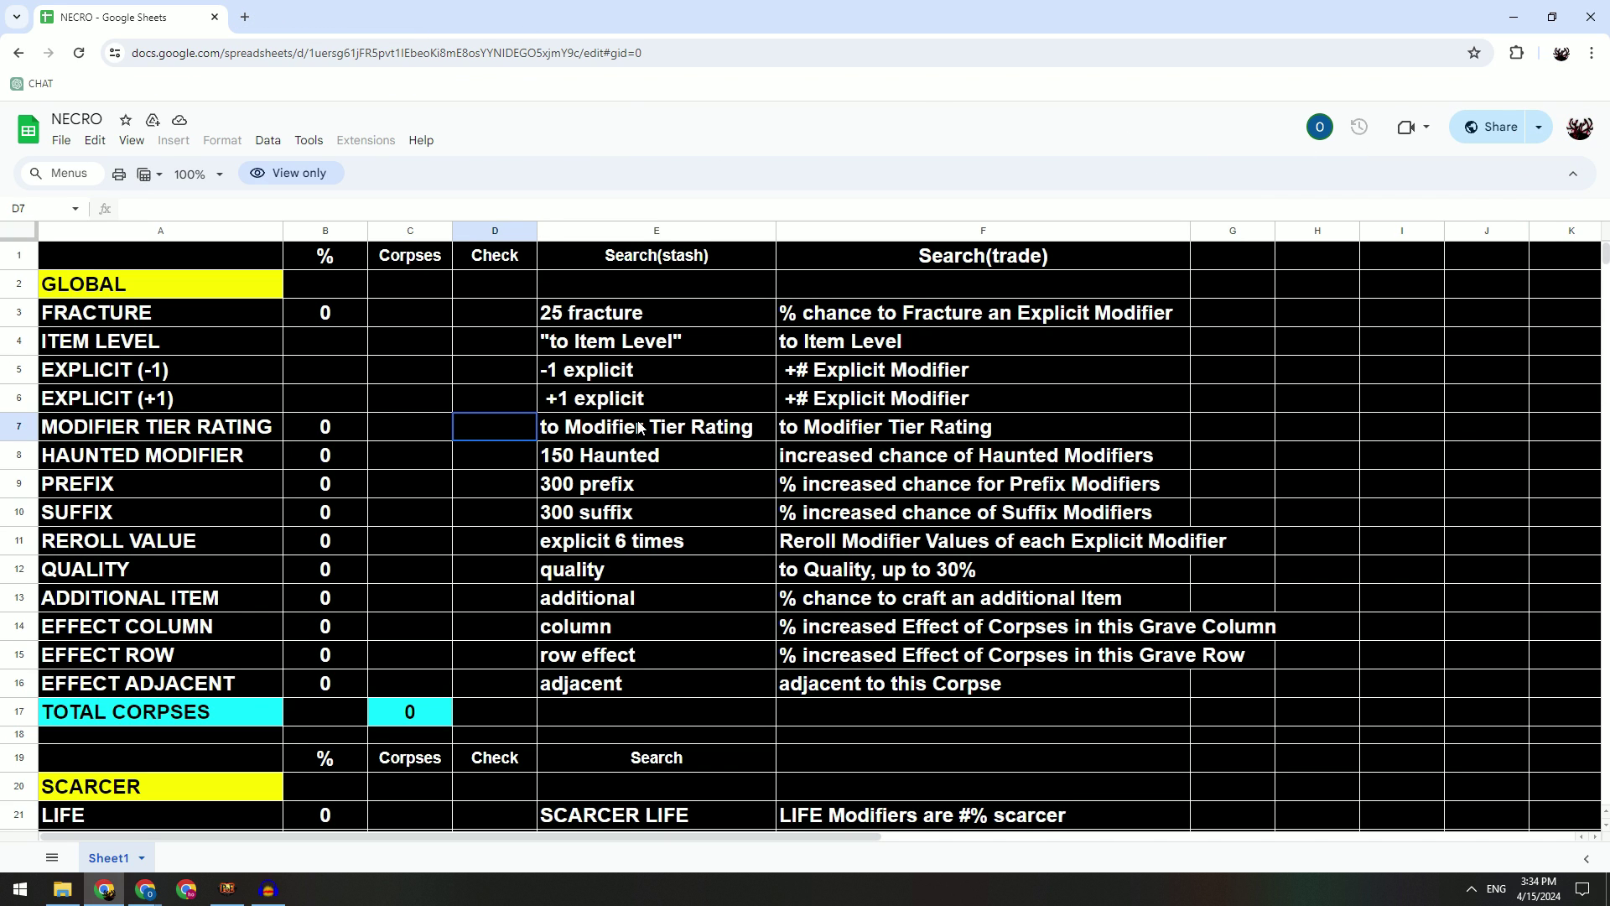
click(639, 428)
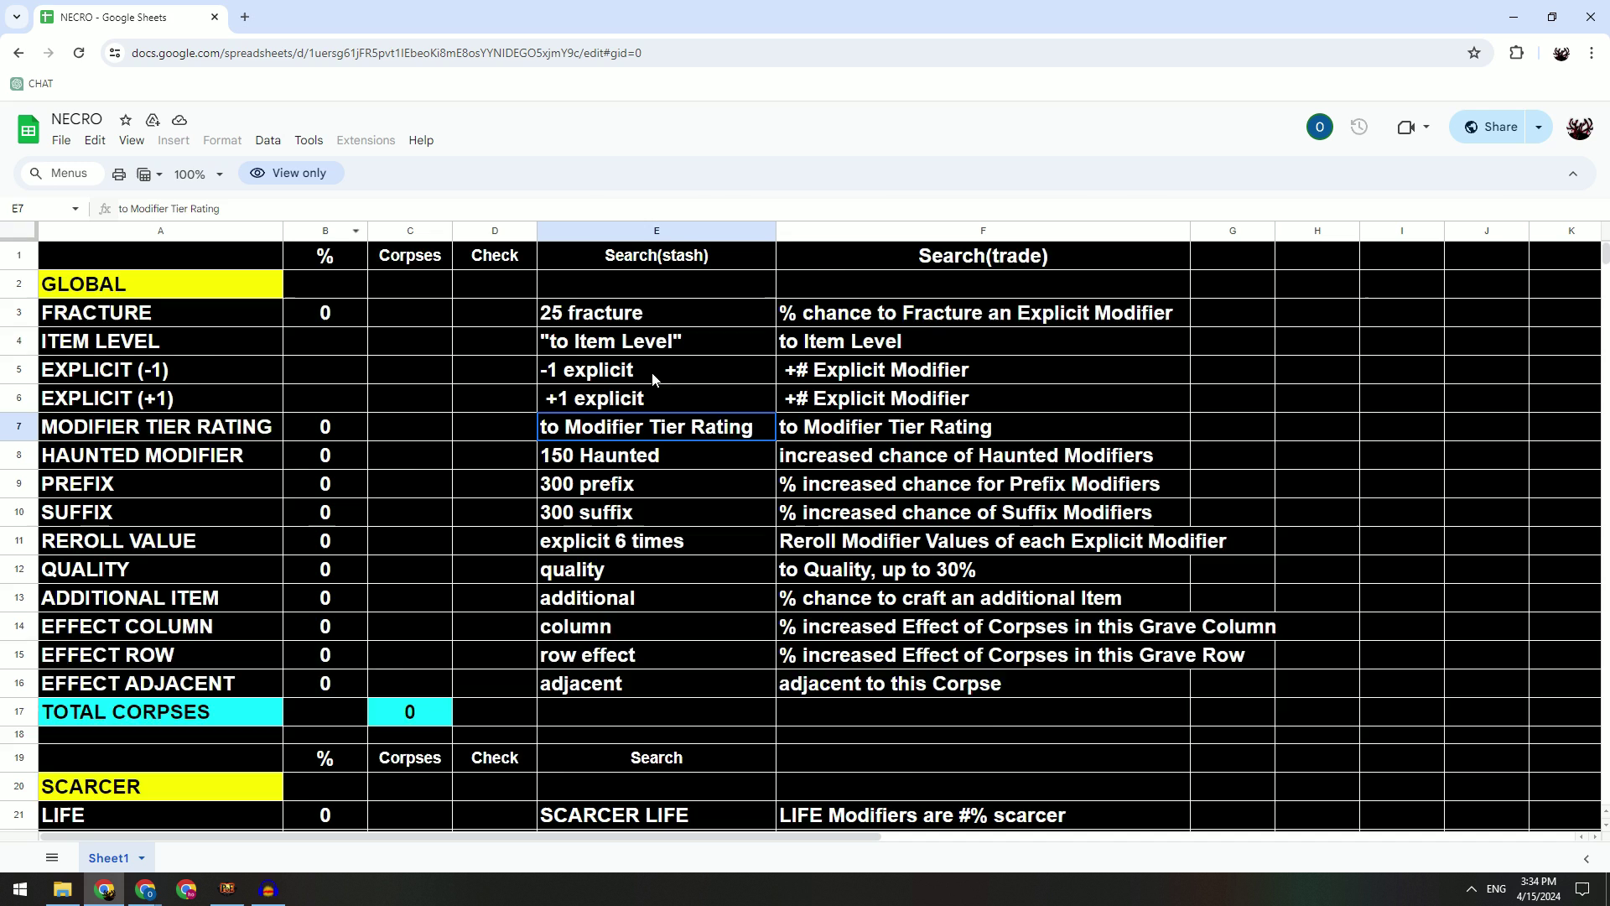
scroll(651, 372, down, 1)
drag(482, 428, 451, 424)
scroll(452, 425, up, 1)
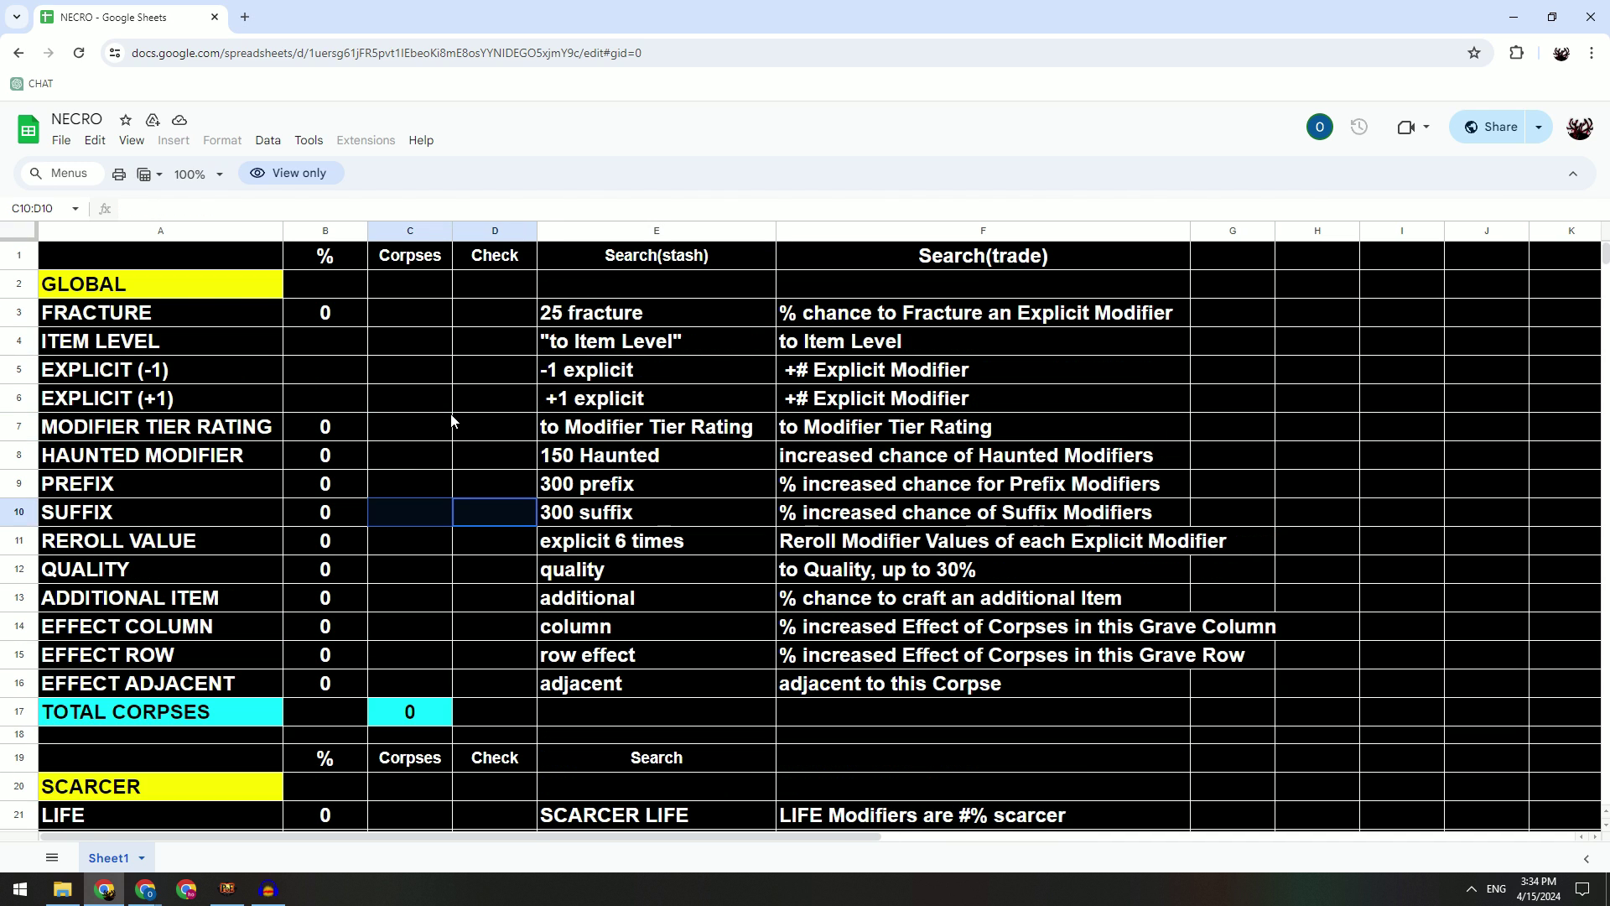
click(451, 426)
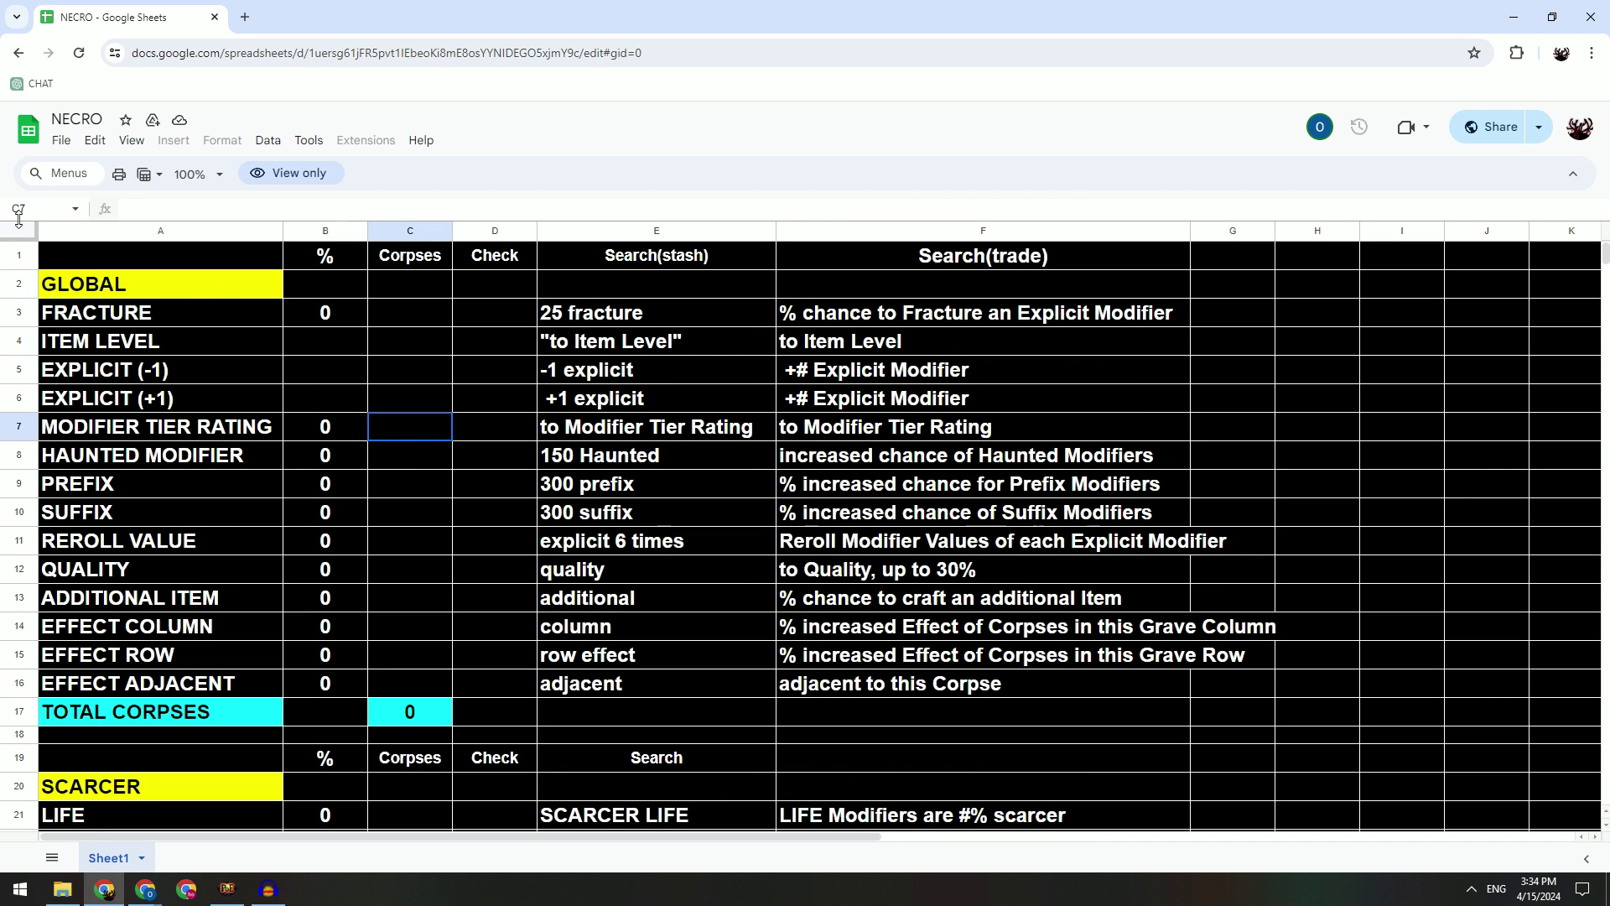
click(18, 235)
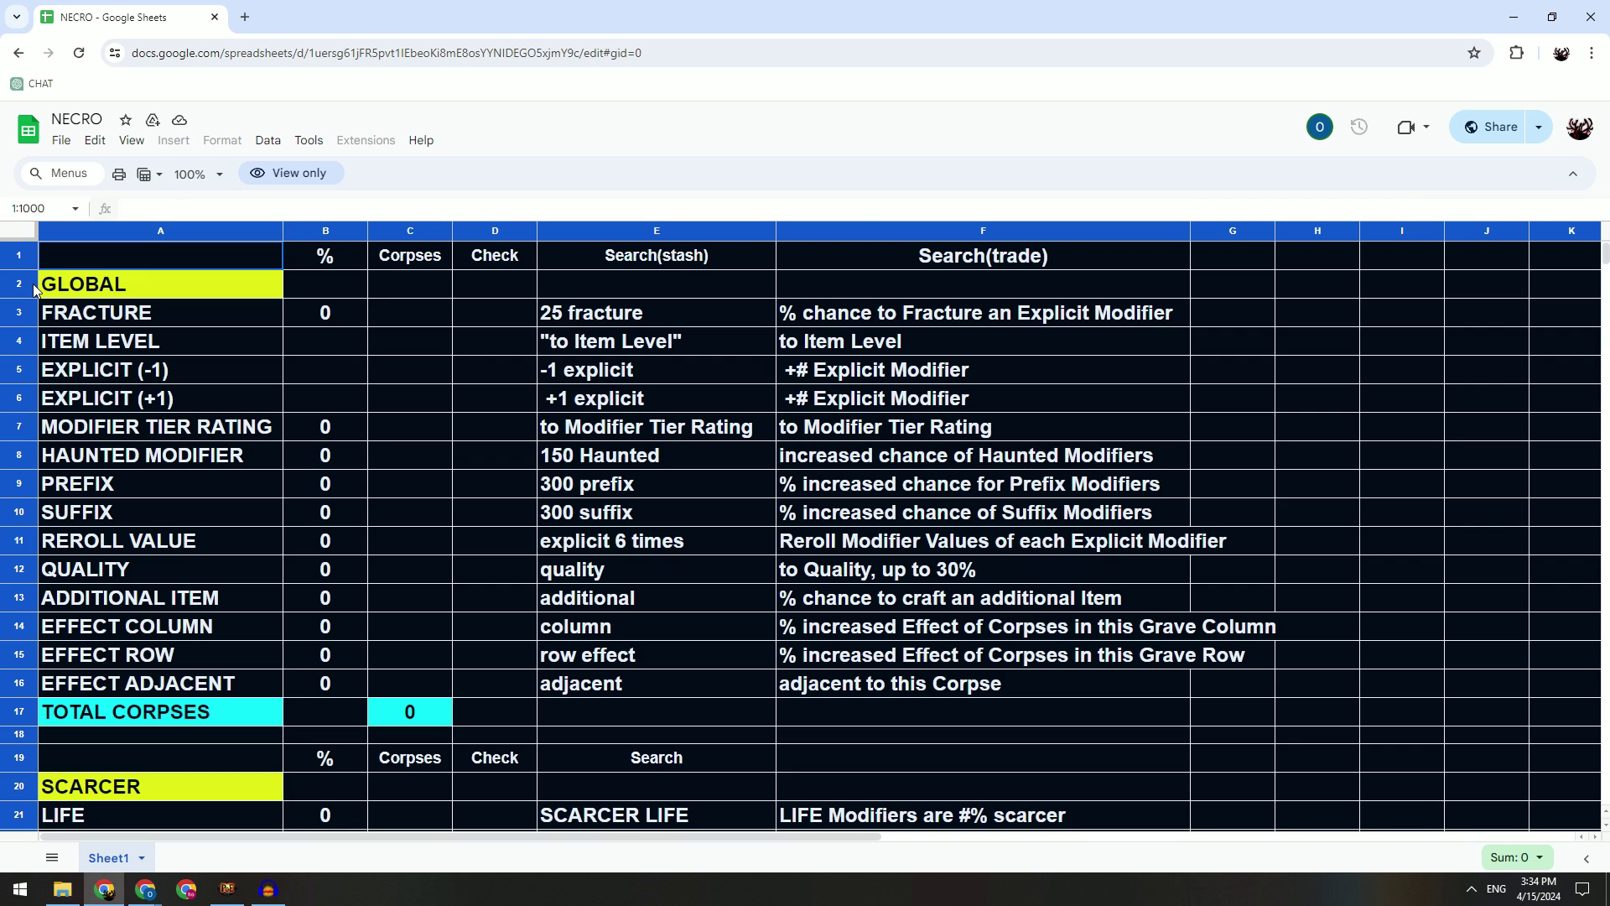
right_click(437, 384)
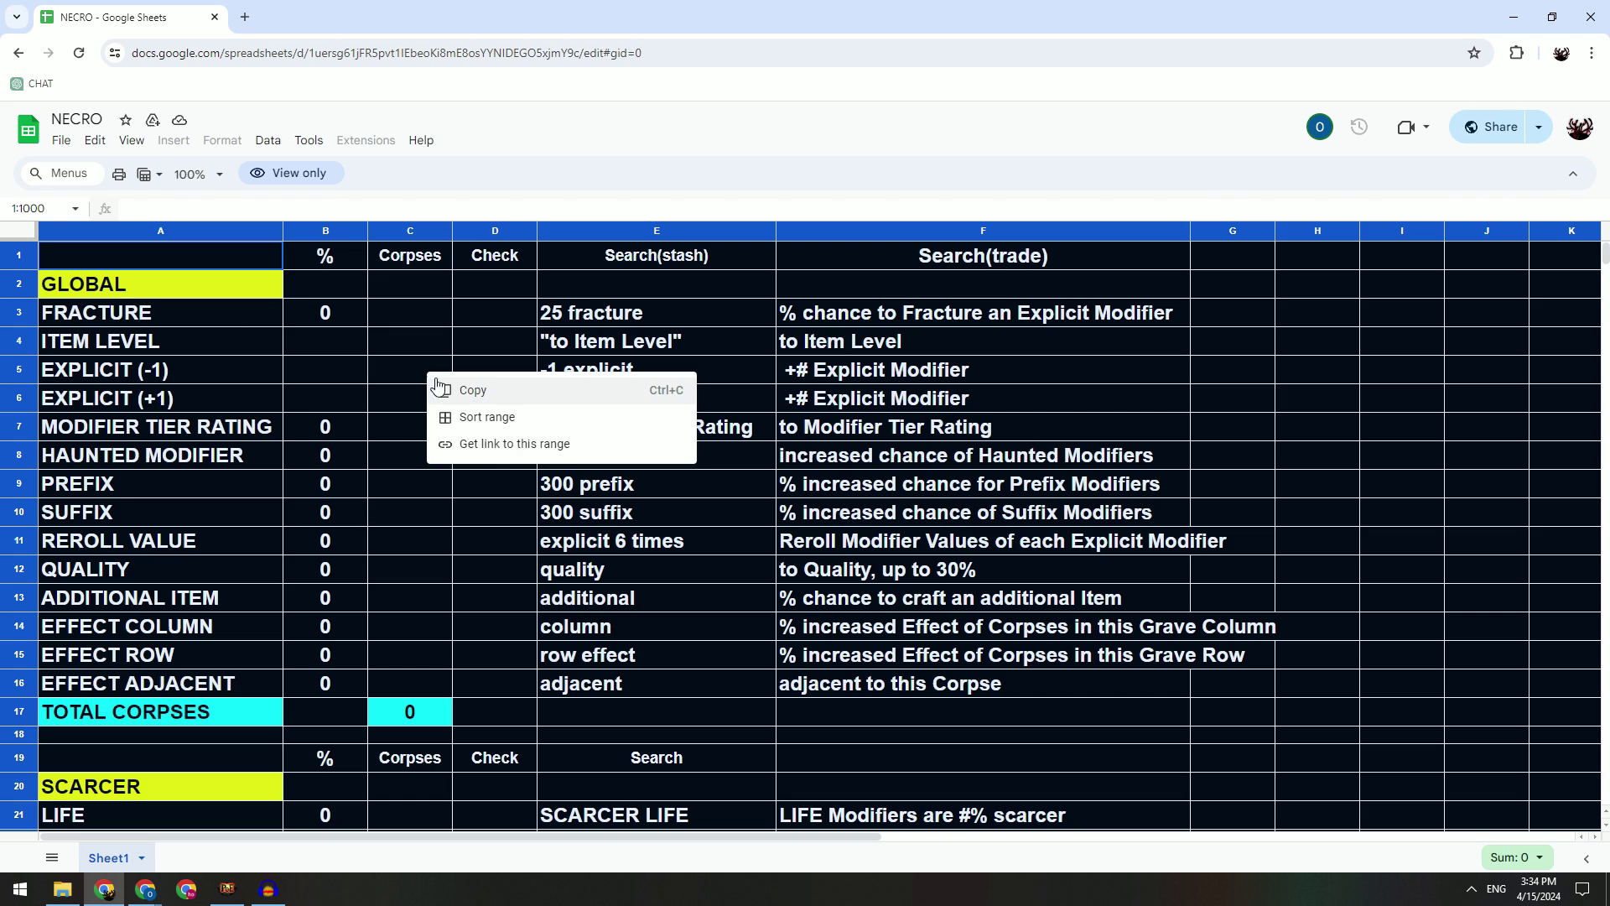
click(28, 129)
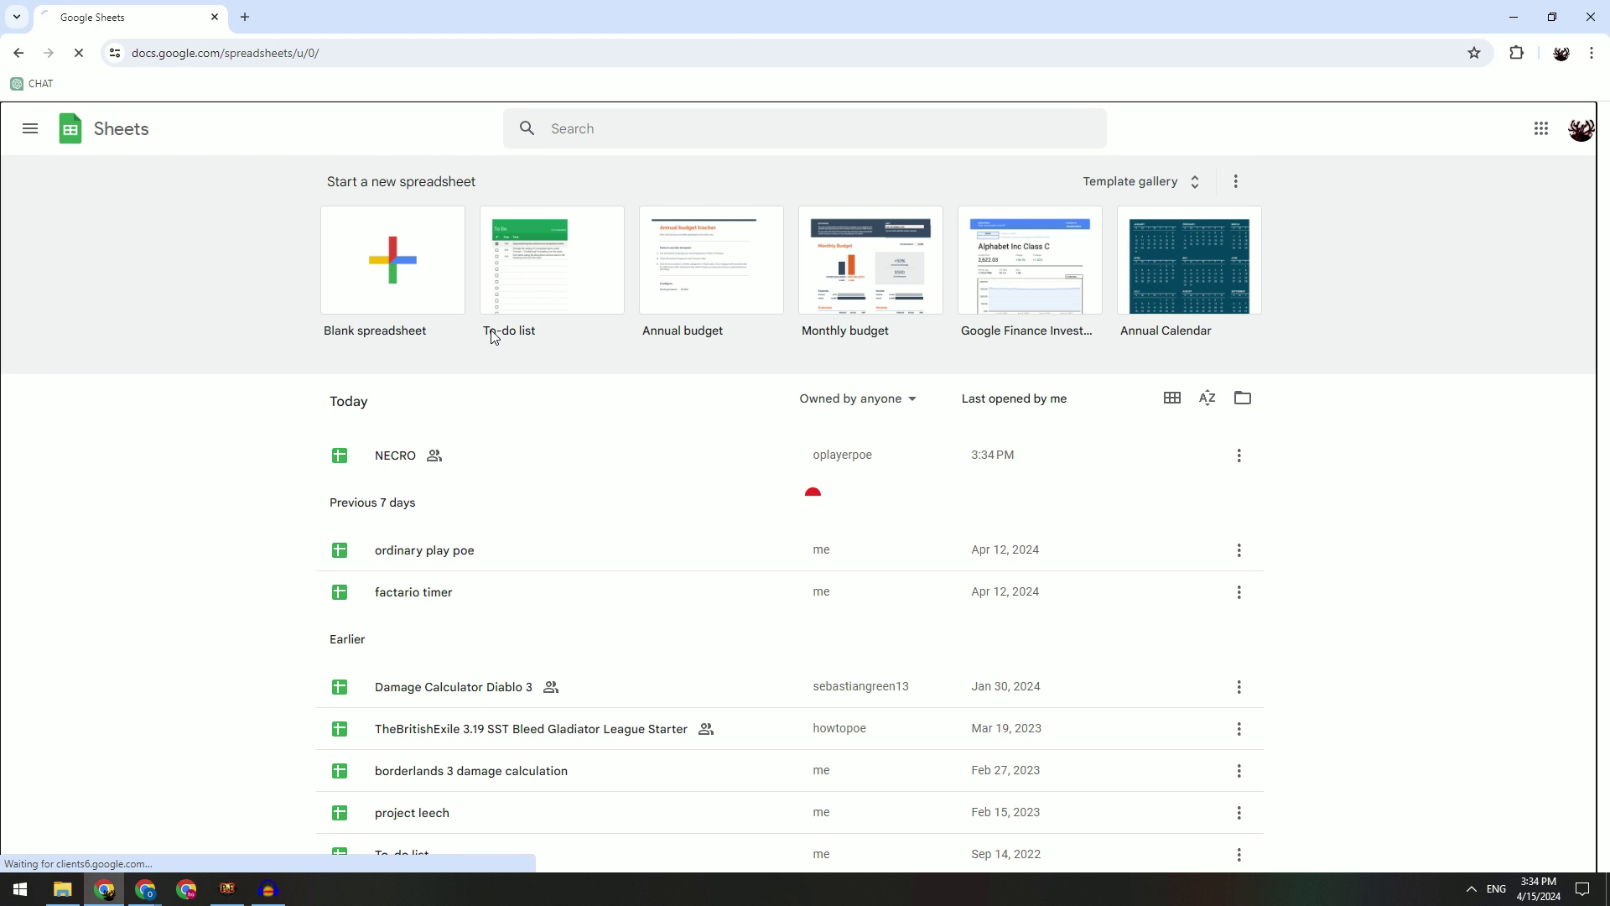
Step: Create a new blank spreadsheet and paste the copied NECRO data into it
click(411, 260)
click(25, 235)
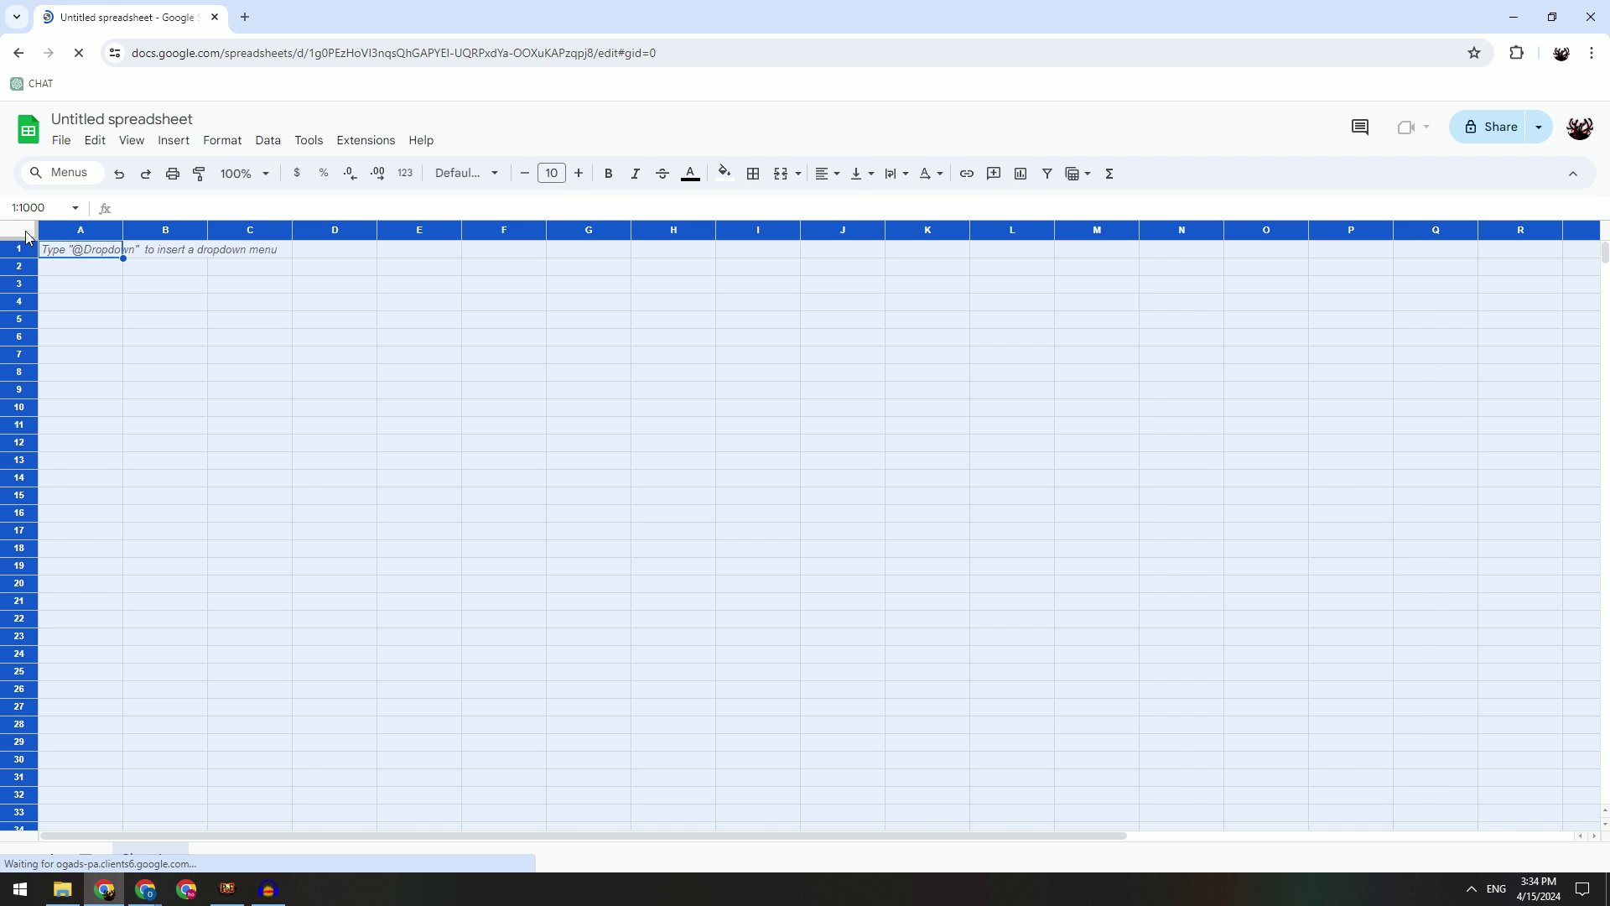
right_click(26, 237)
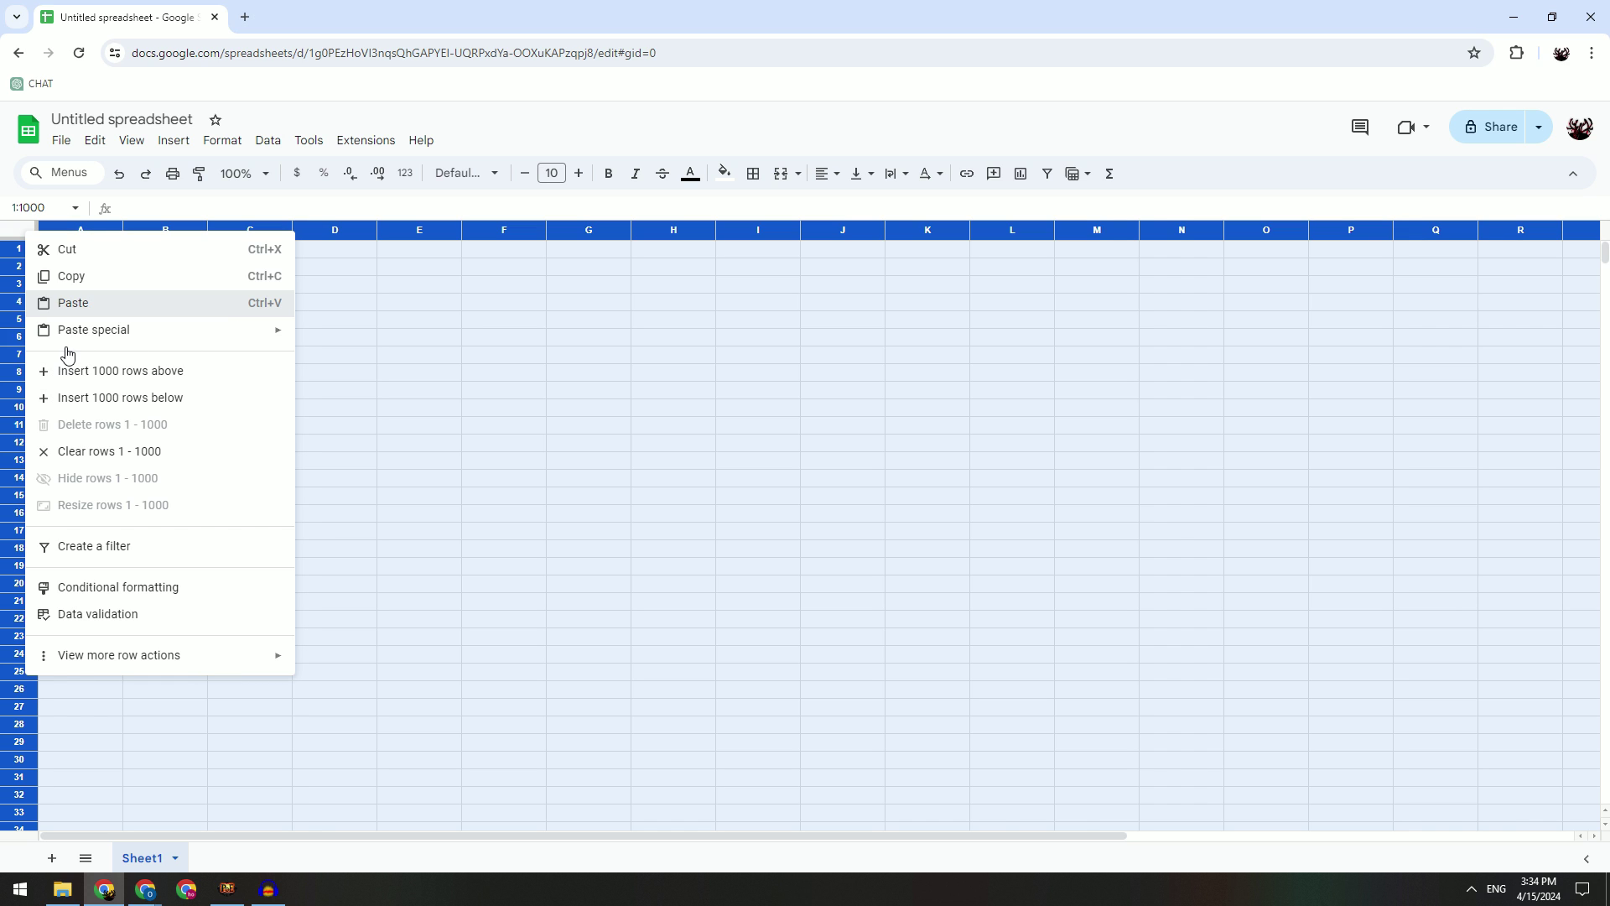
key(ctrl+v)
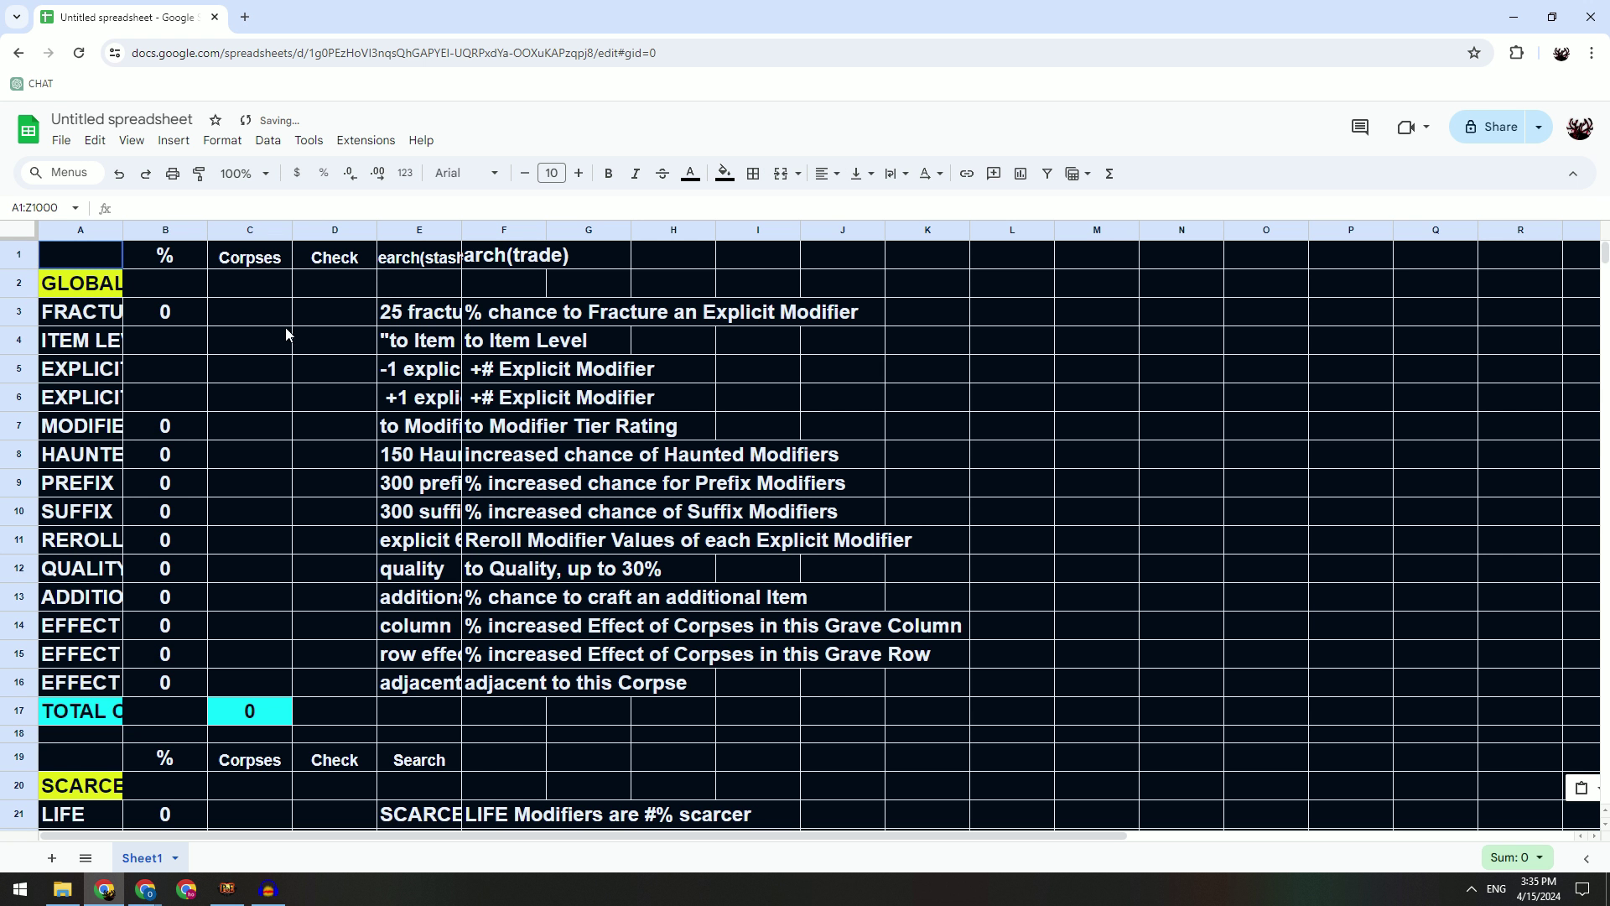
scroll(293, 367, down, 3)
scroll(293, 366, down, 5)
scroll(300, 345, up, 8)
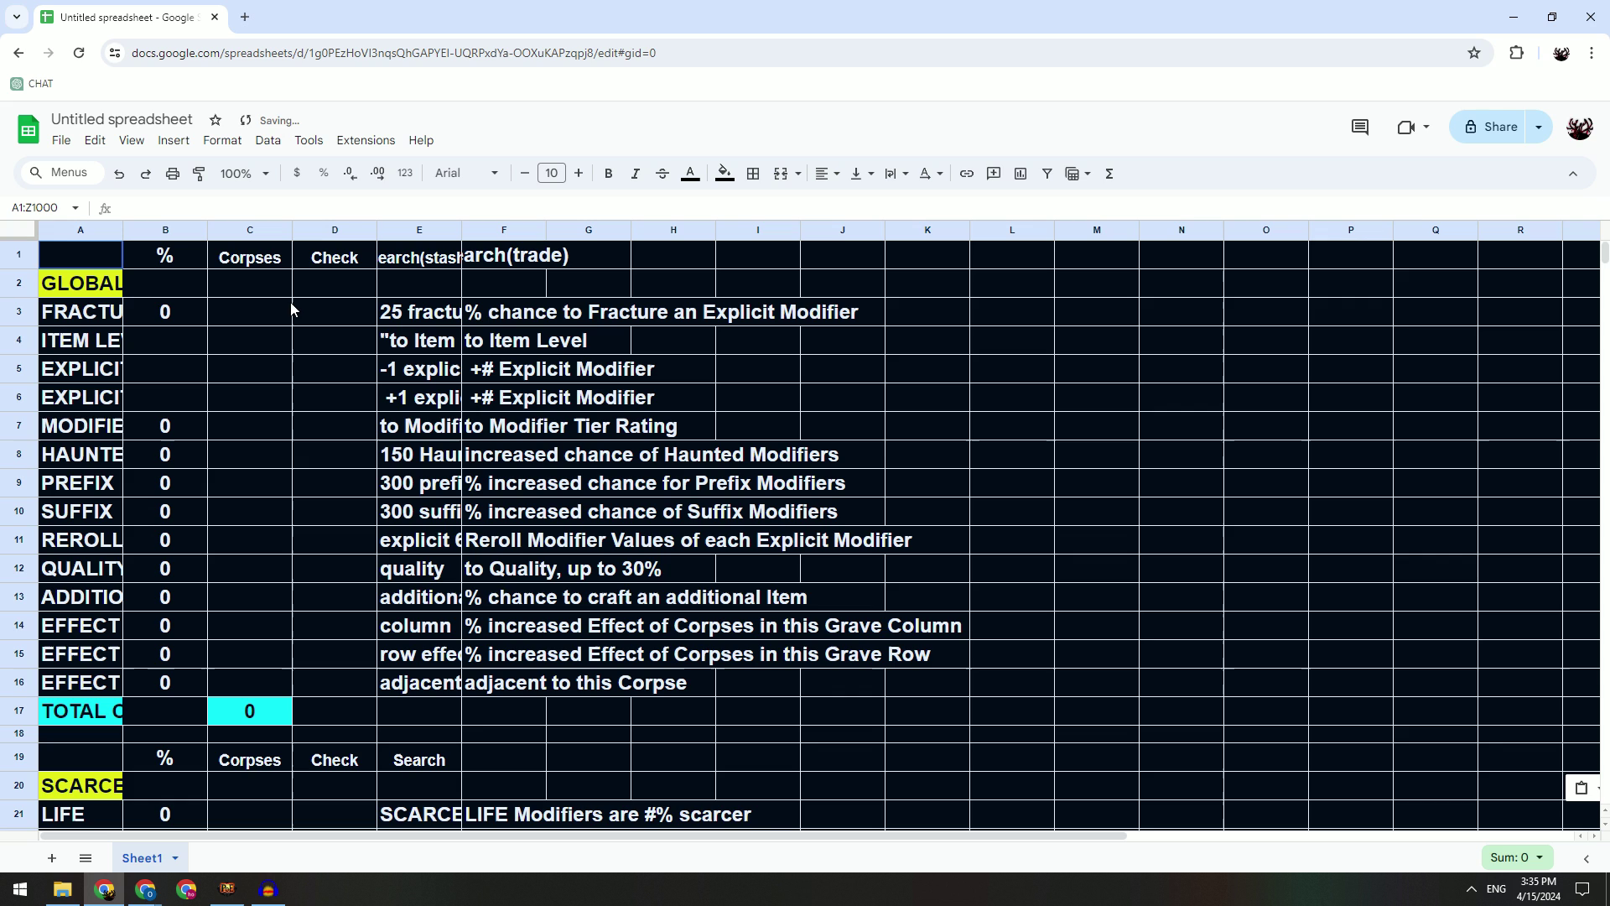
Step: Widen column A for the labels and columns E and F for the search strings
drag(124, 231, 282, 321)
click(330, 370)
drag(278, 231, 296, 243)
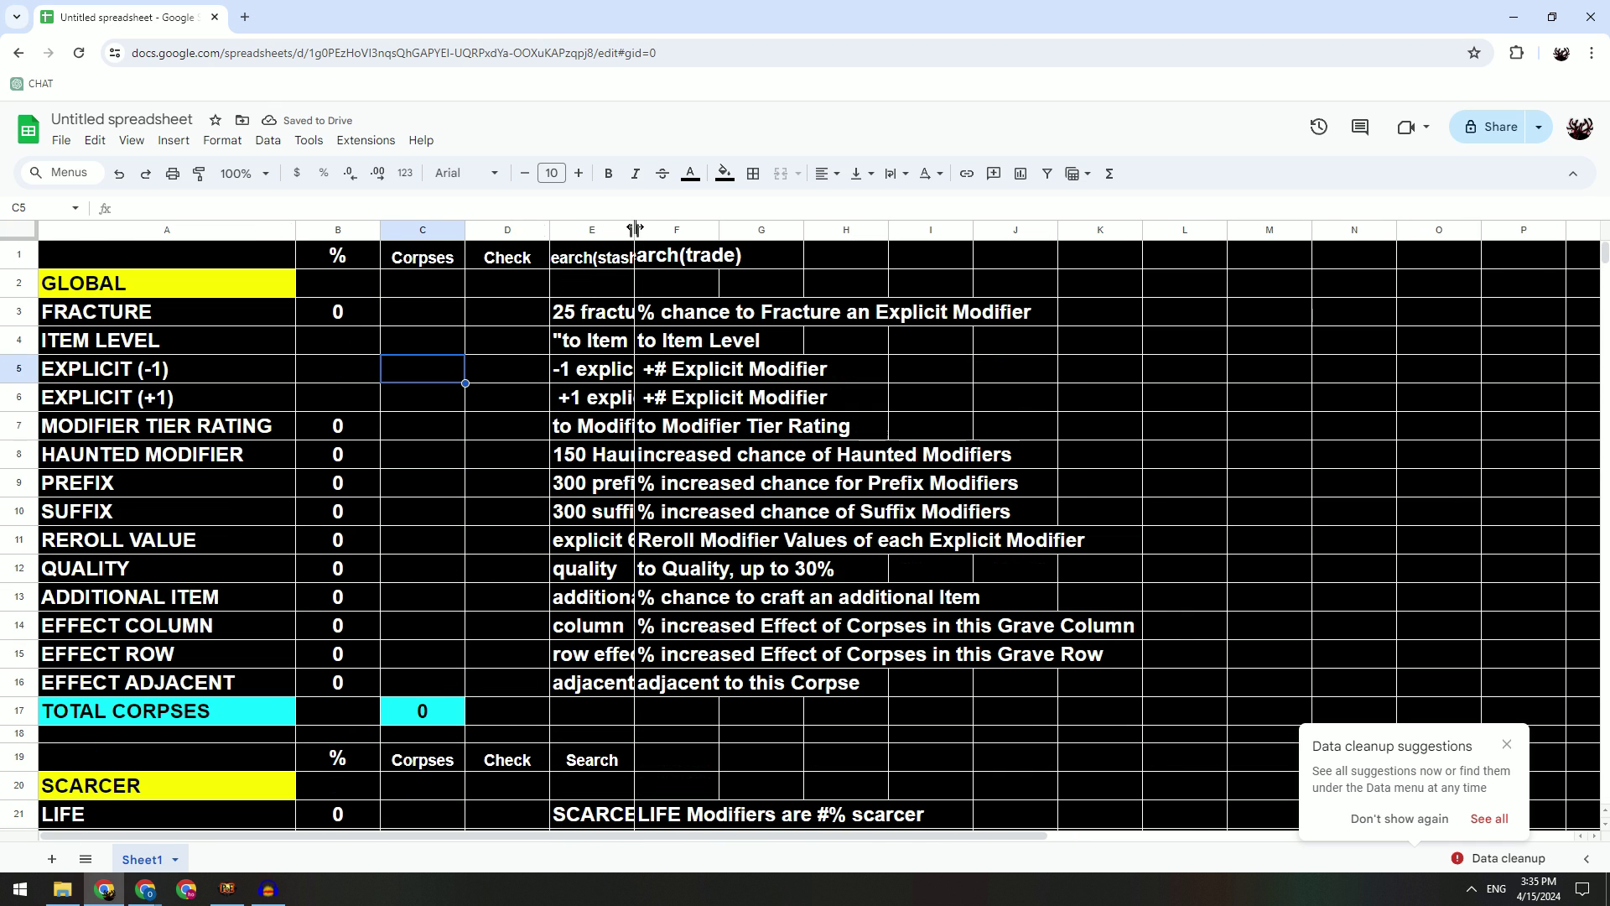
drag(635, 229, 773, 236)
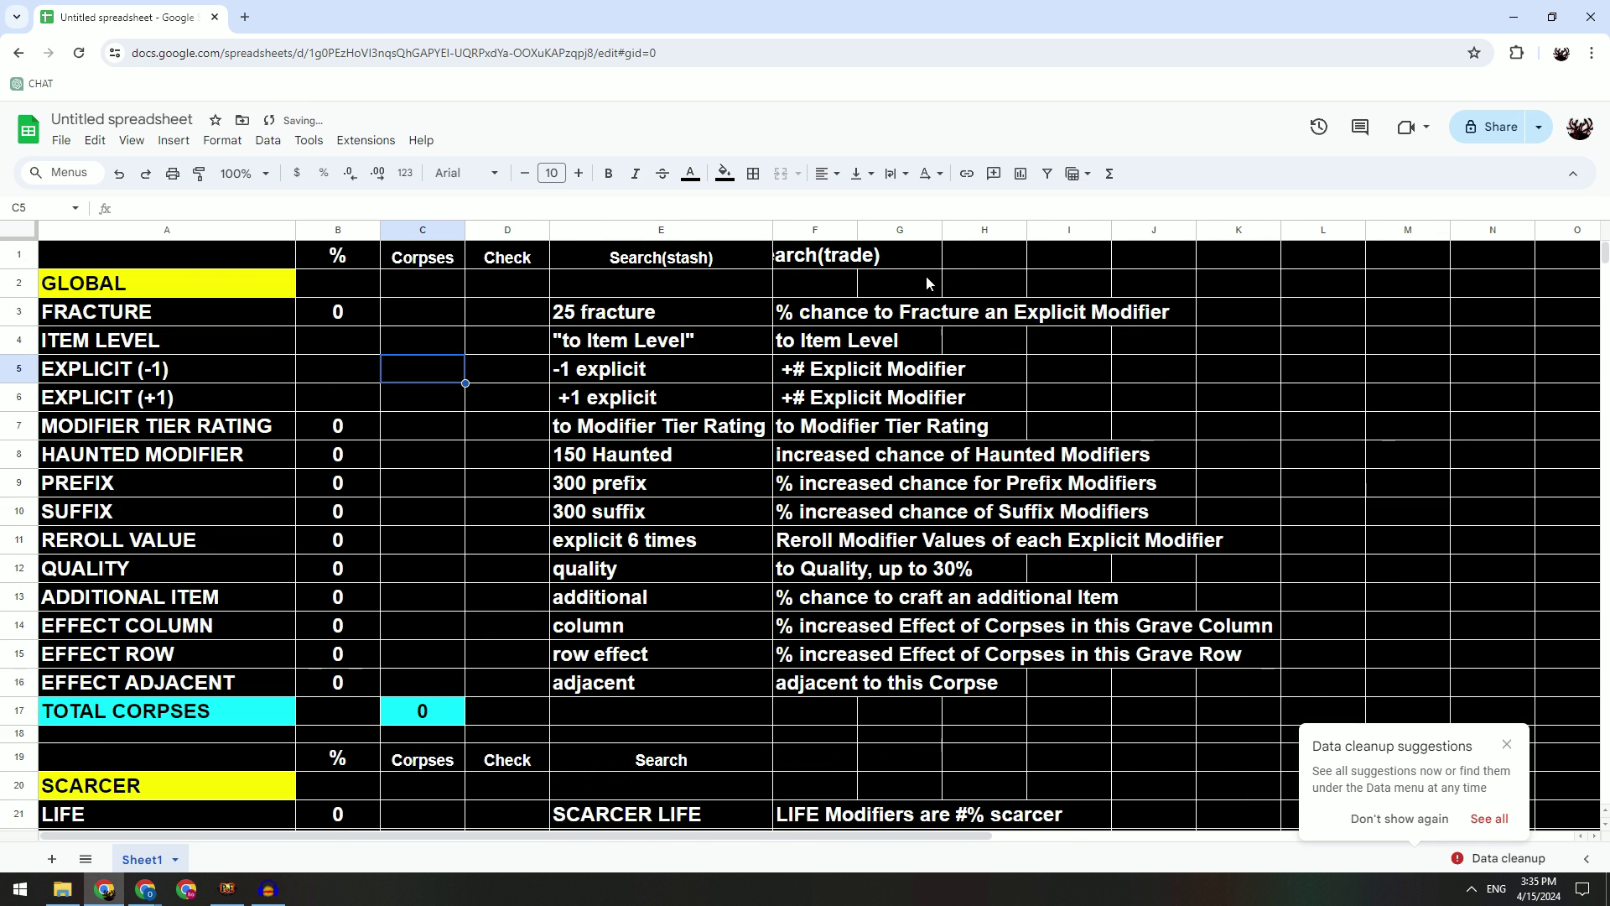
drag(858, 231, 1252, 233)
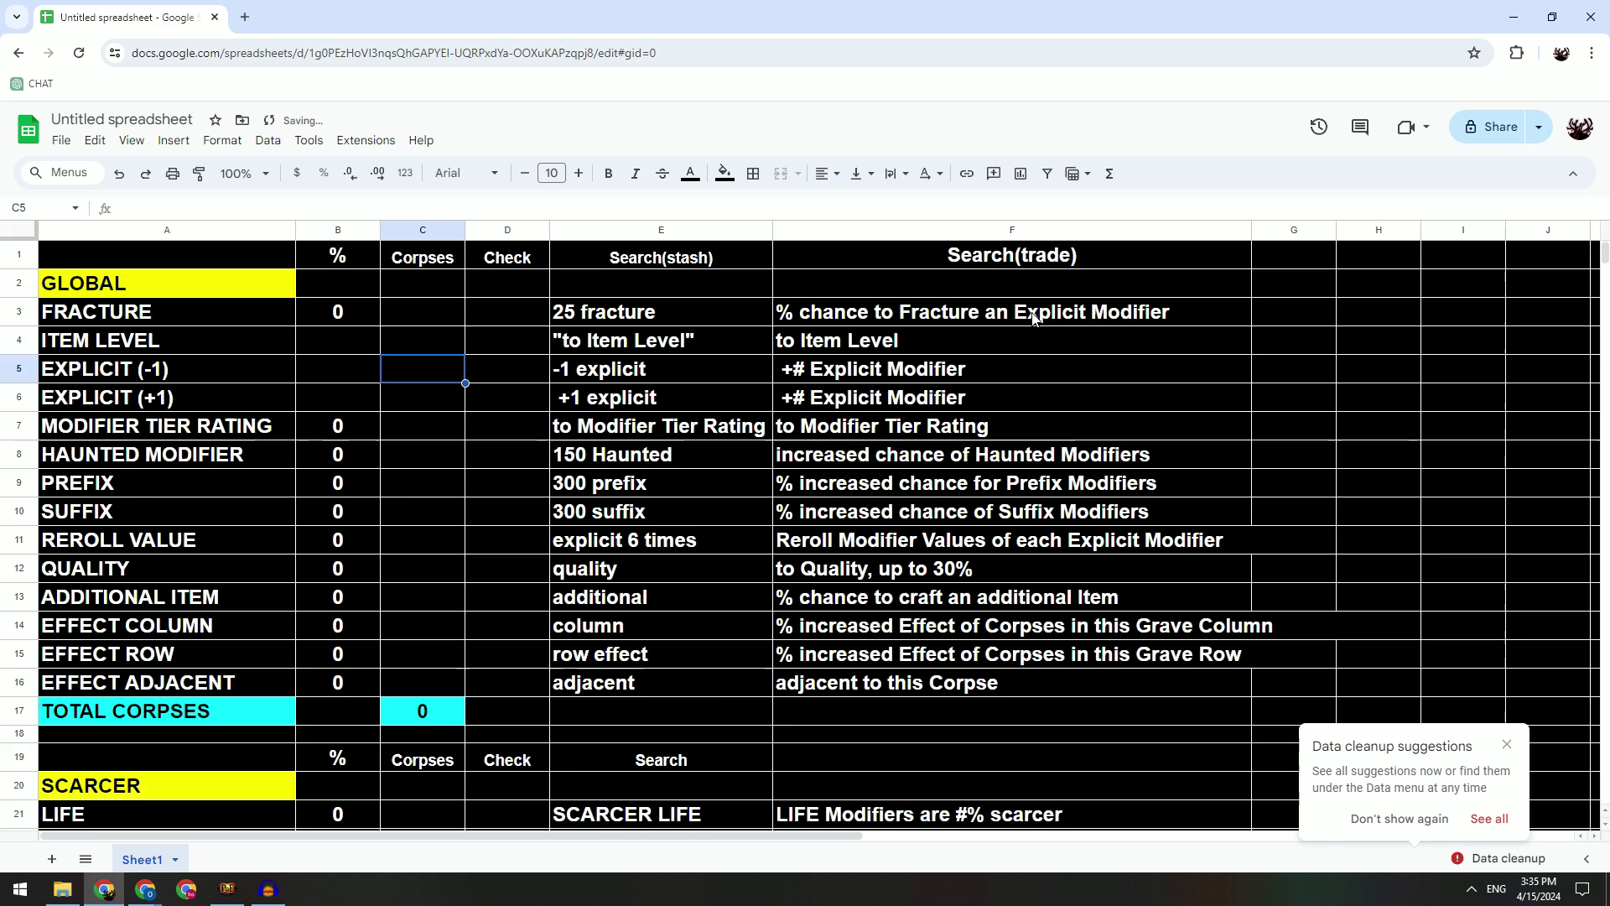
scroll(627, 552, down, 14)
scroll(627, 552, up, 7)
Step: Test editing by typing ASD in B28 and SFBDFBF in B22, undoing each, then select C3
click(361, 426)
text(ASD)
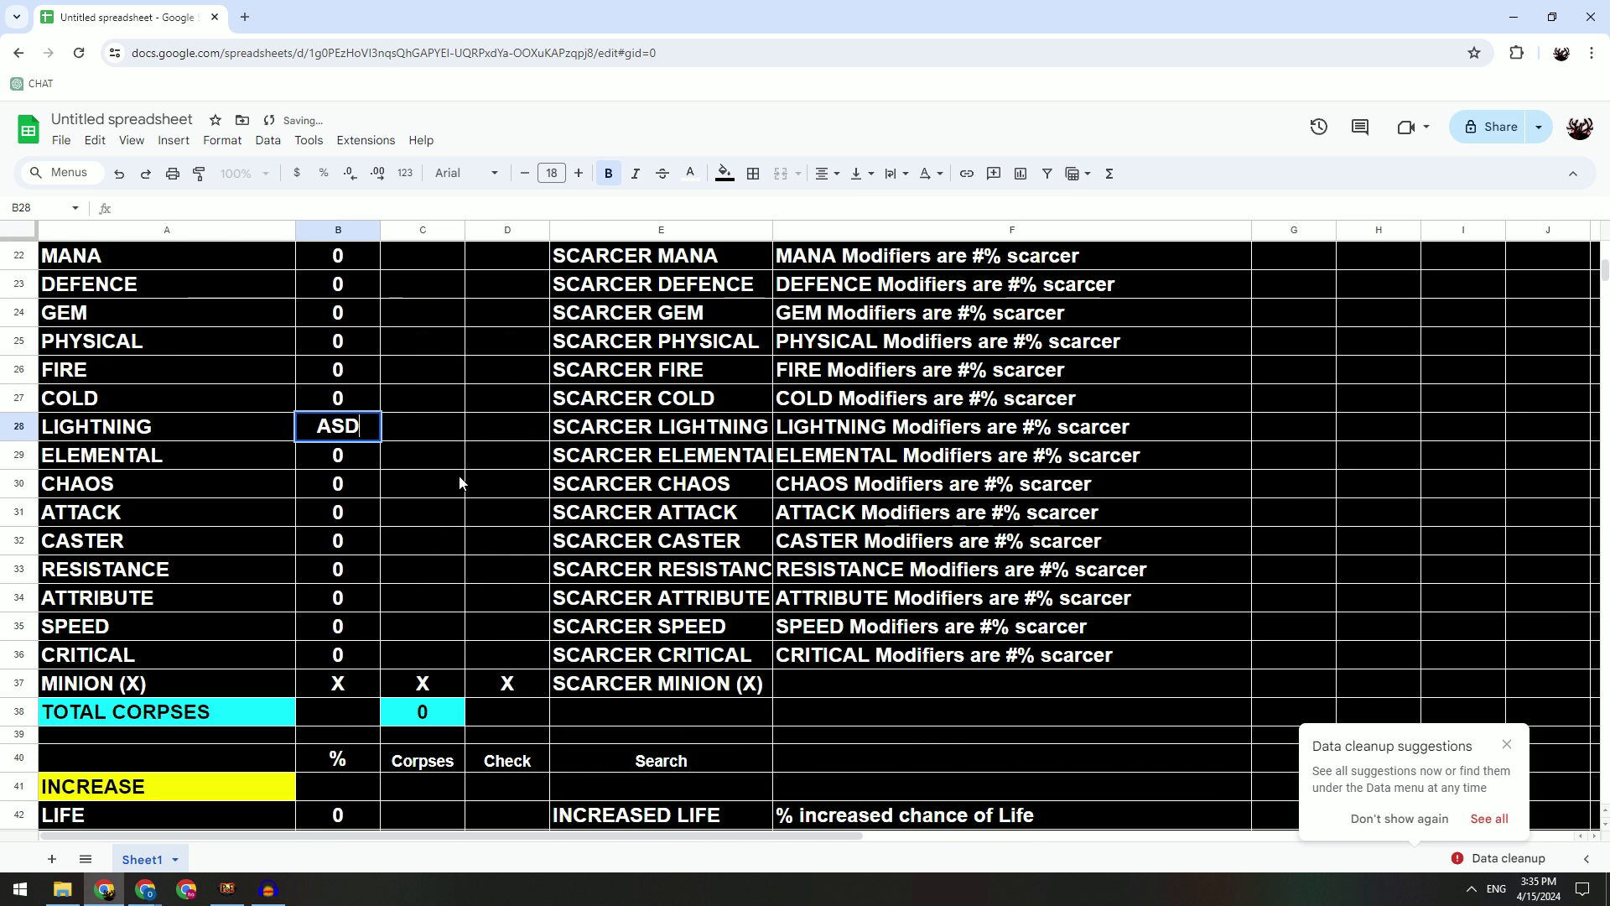
click(340, 430)
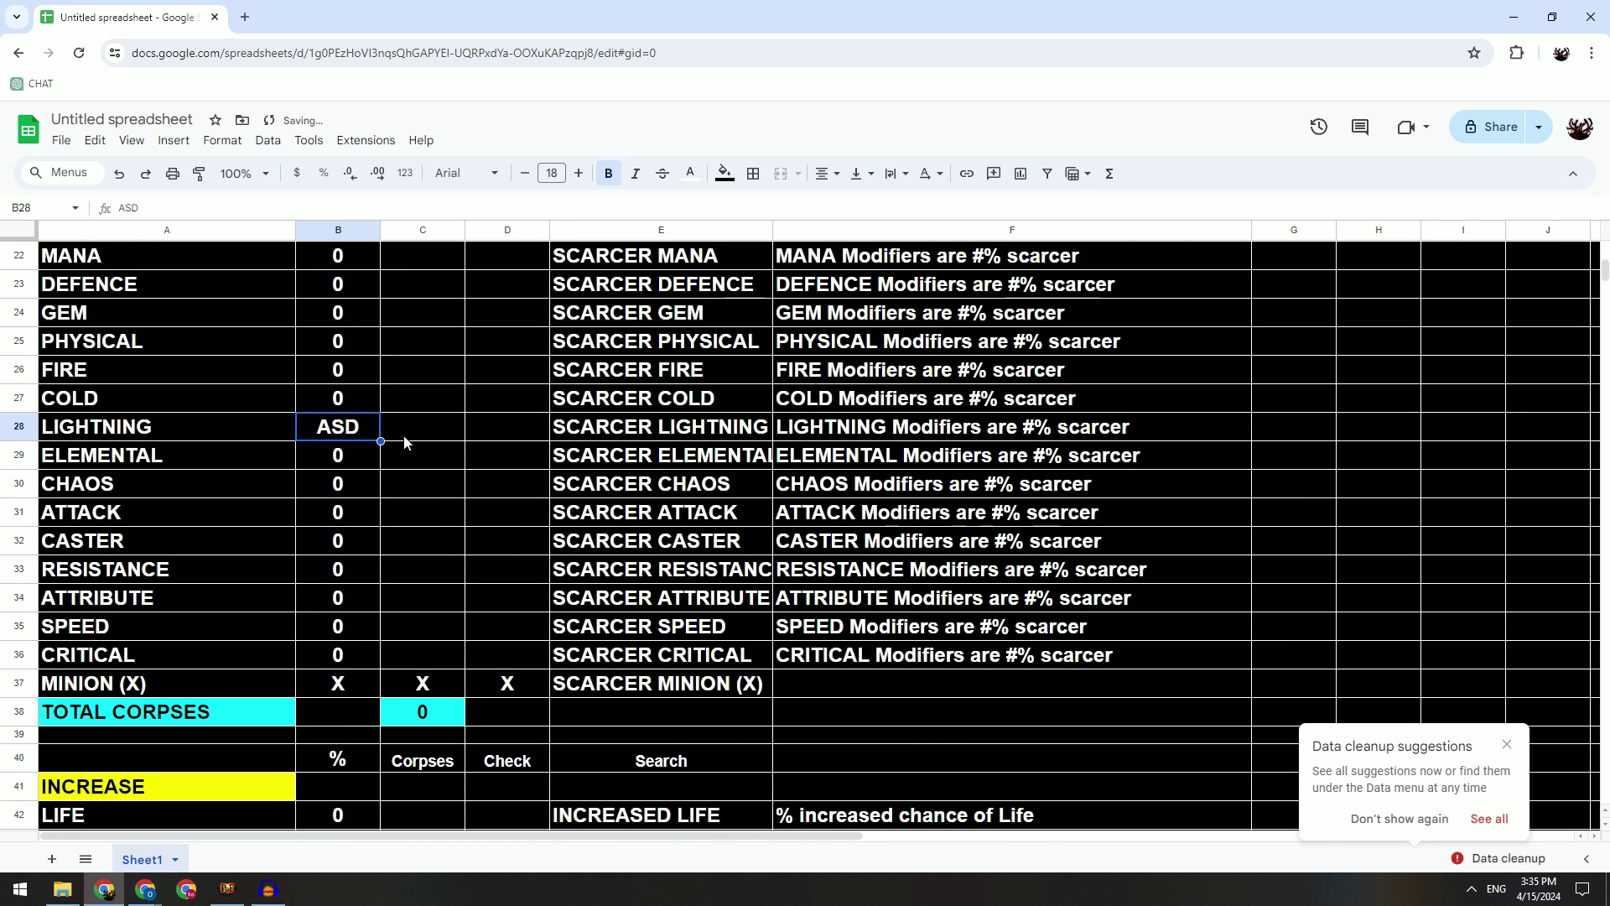
key(ctrl+z)
click(361, 399)
scroll(422, 483, up, 4)
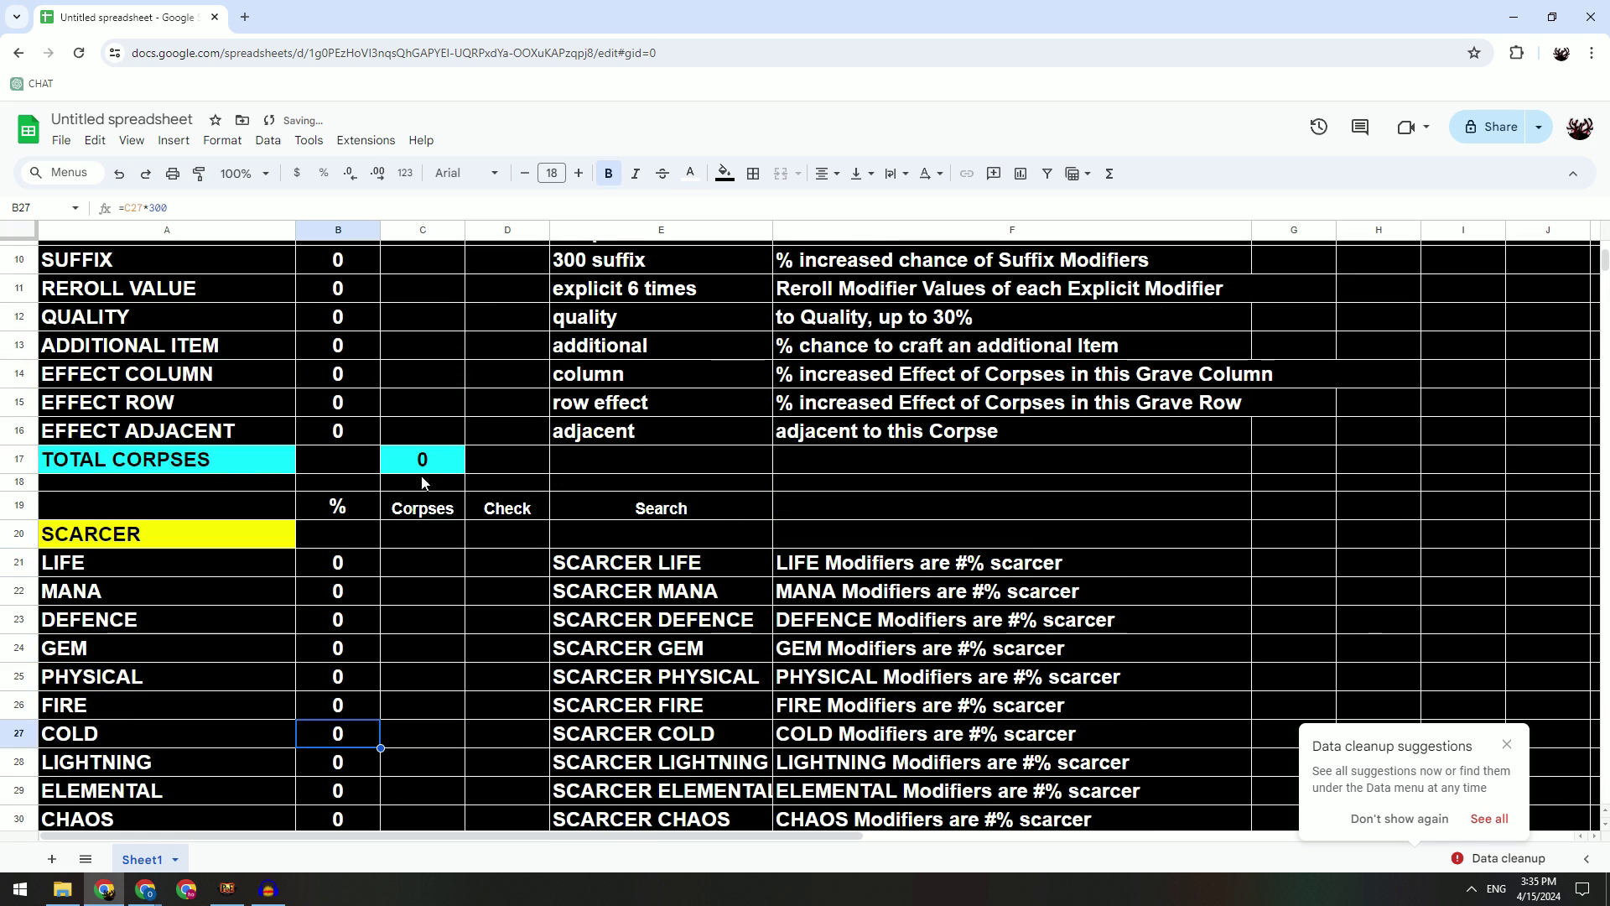
click(335, 588)
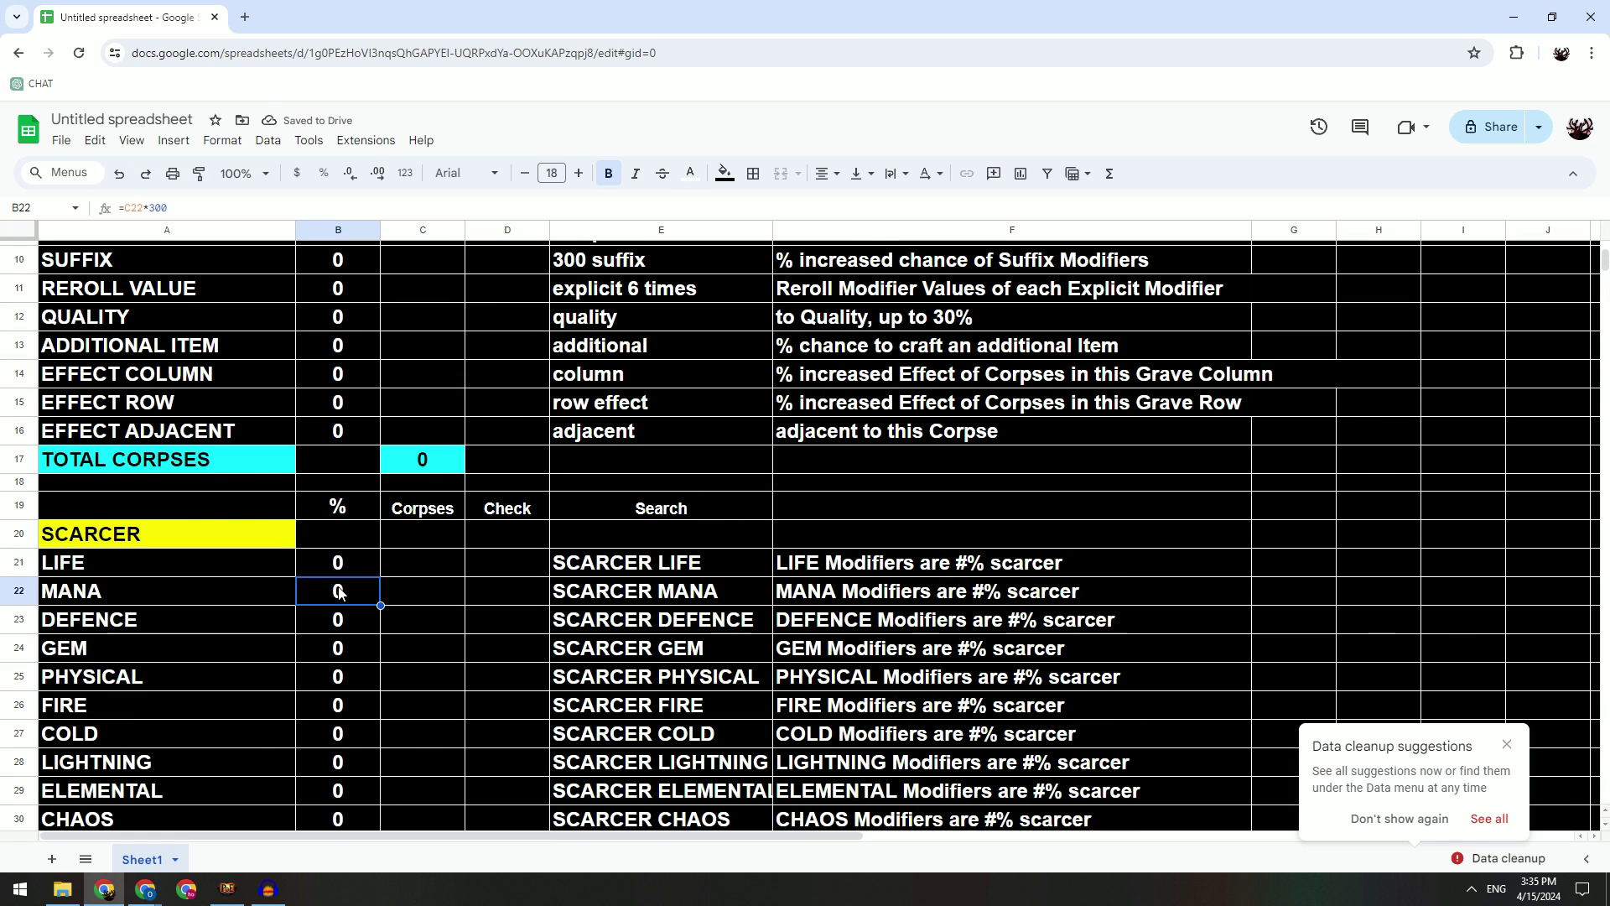
text(SFBDFBF)
click(440, 622)
key(ctrl+z)
scroll(460, 479, up, 3)
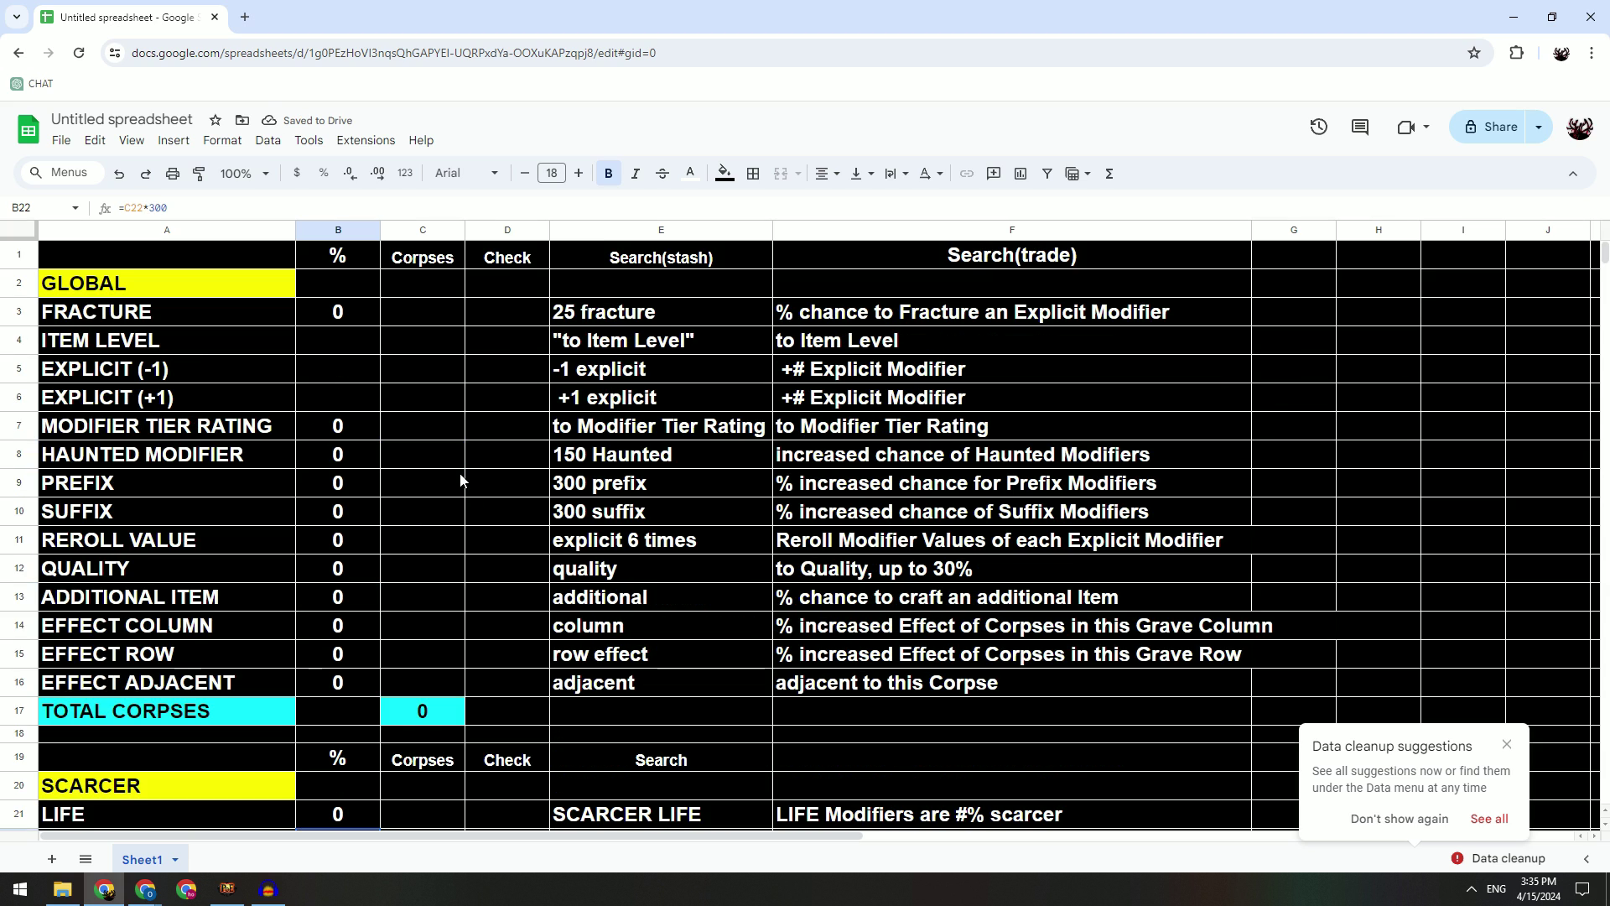
click(410, 315)
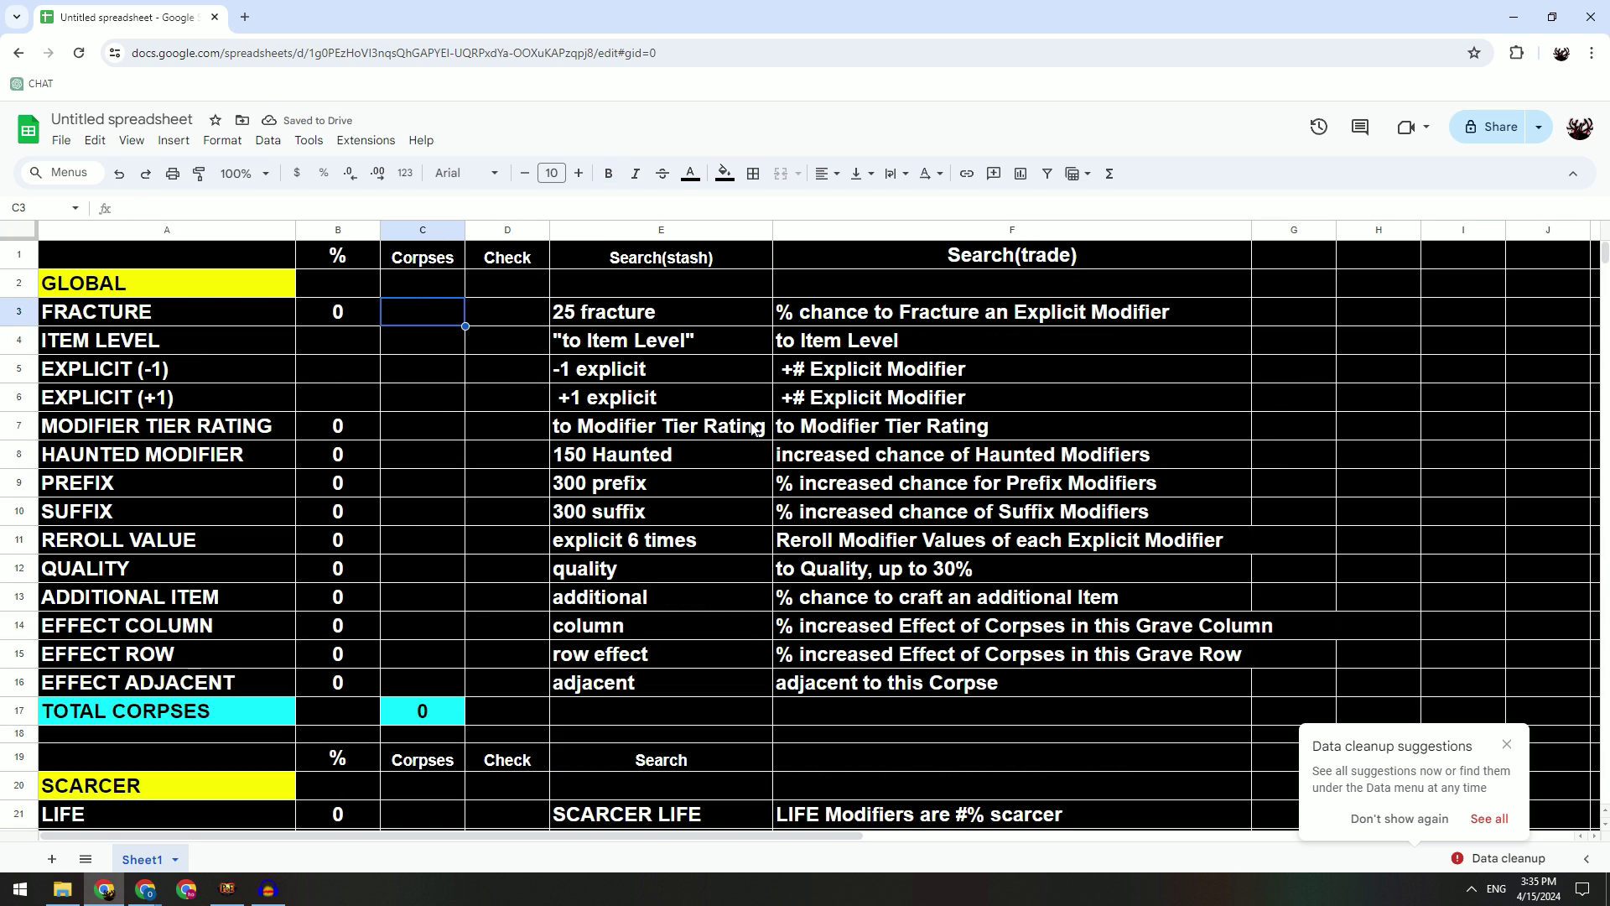
Step: Close the NECRO sheet's sharing settings with Done
key(Down)
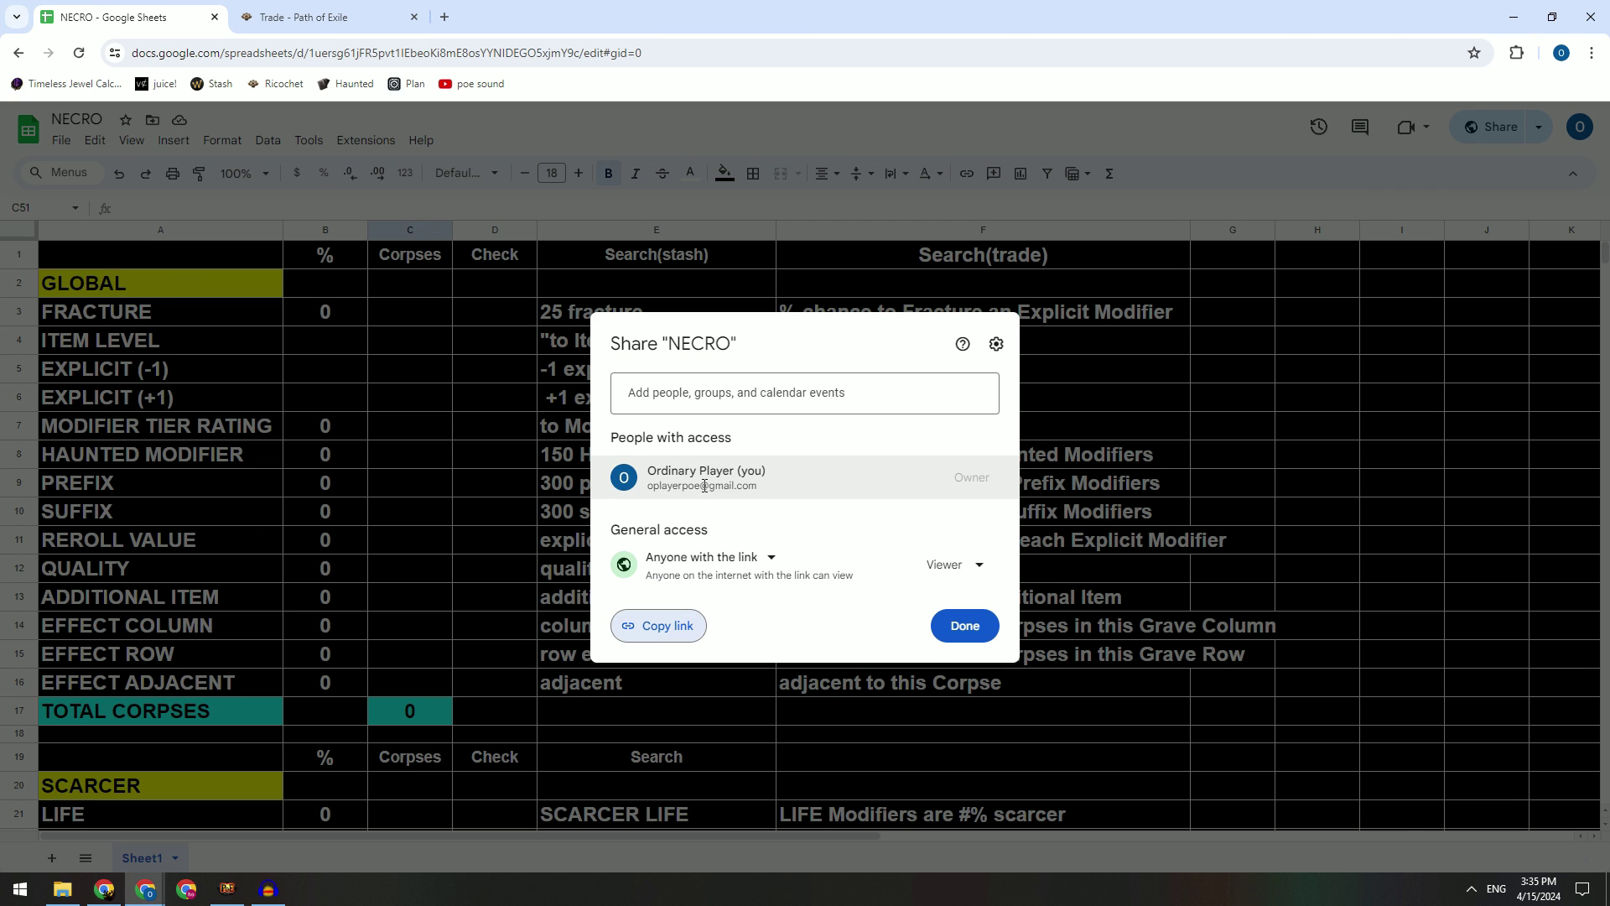
click(966, 627)
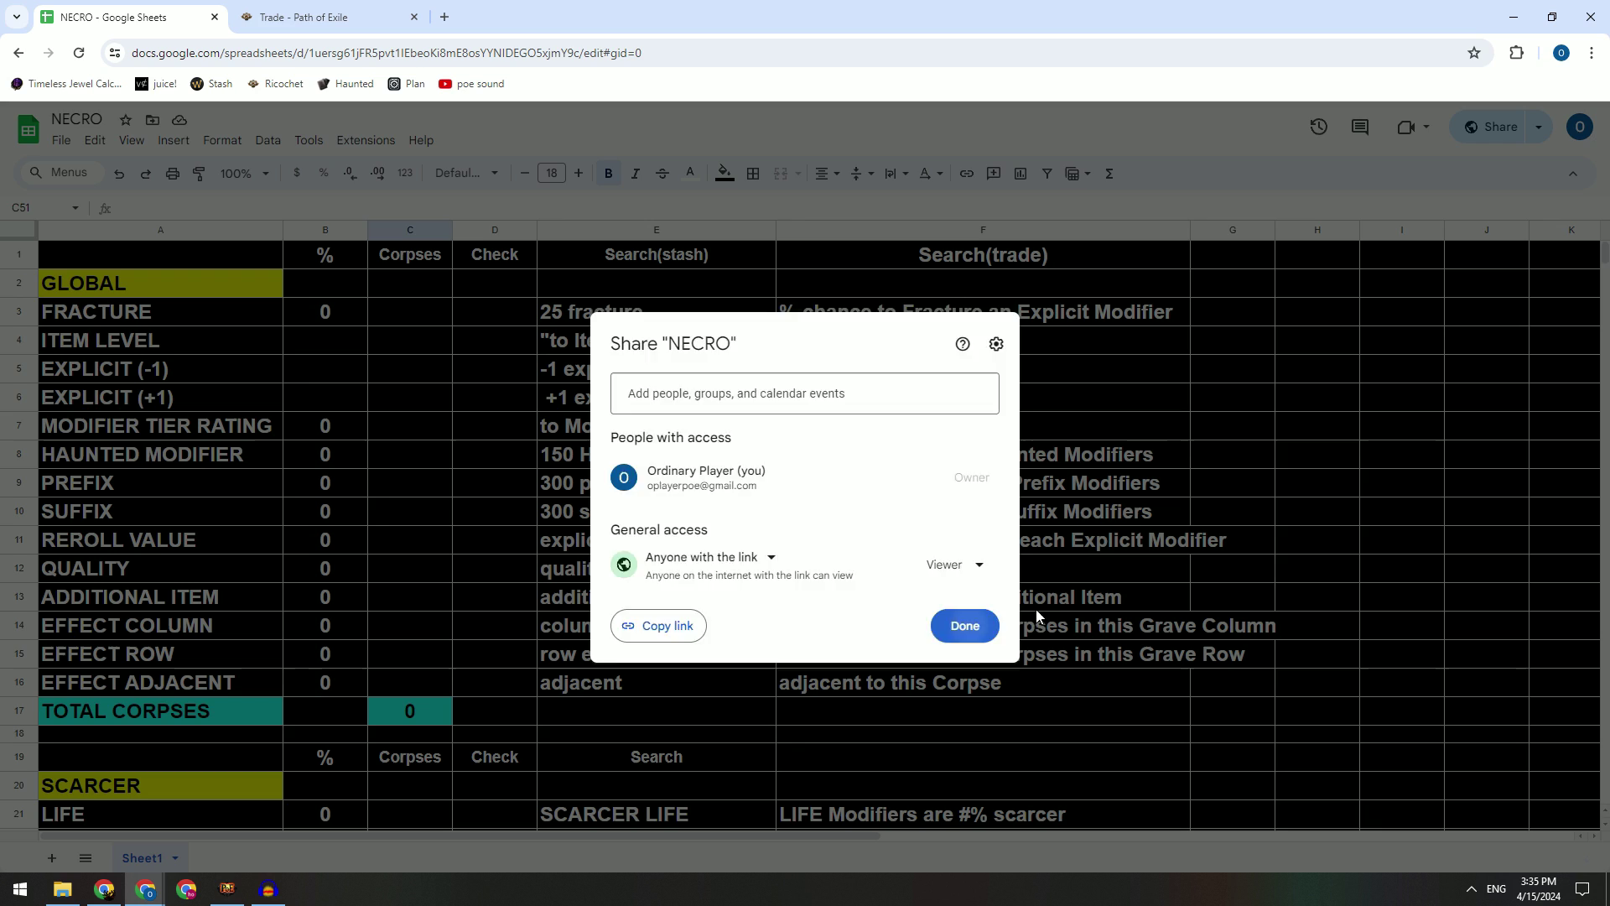
click(1202, 503)
Step: In Sudos PoE Tools, select the 'to Modifier Tier Rating' stat text
key(alt+Tab)
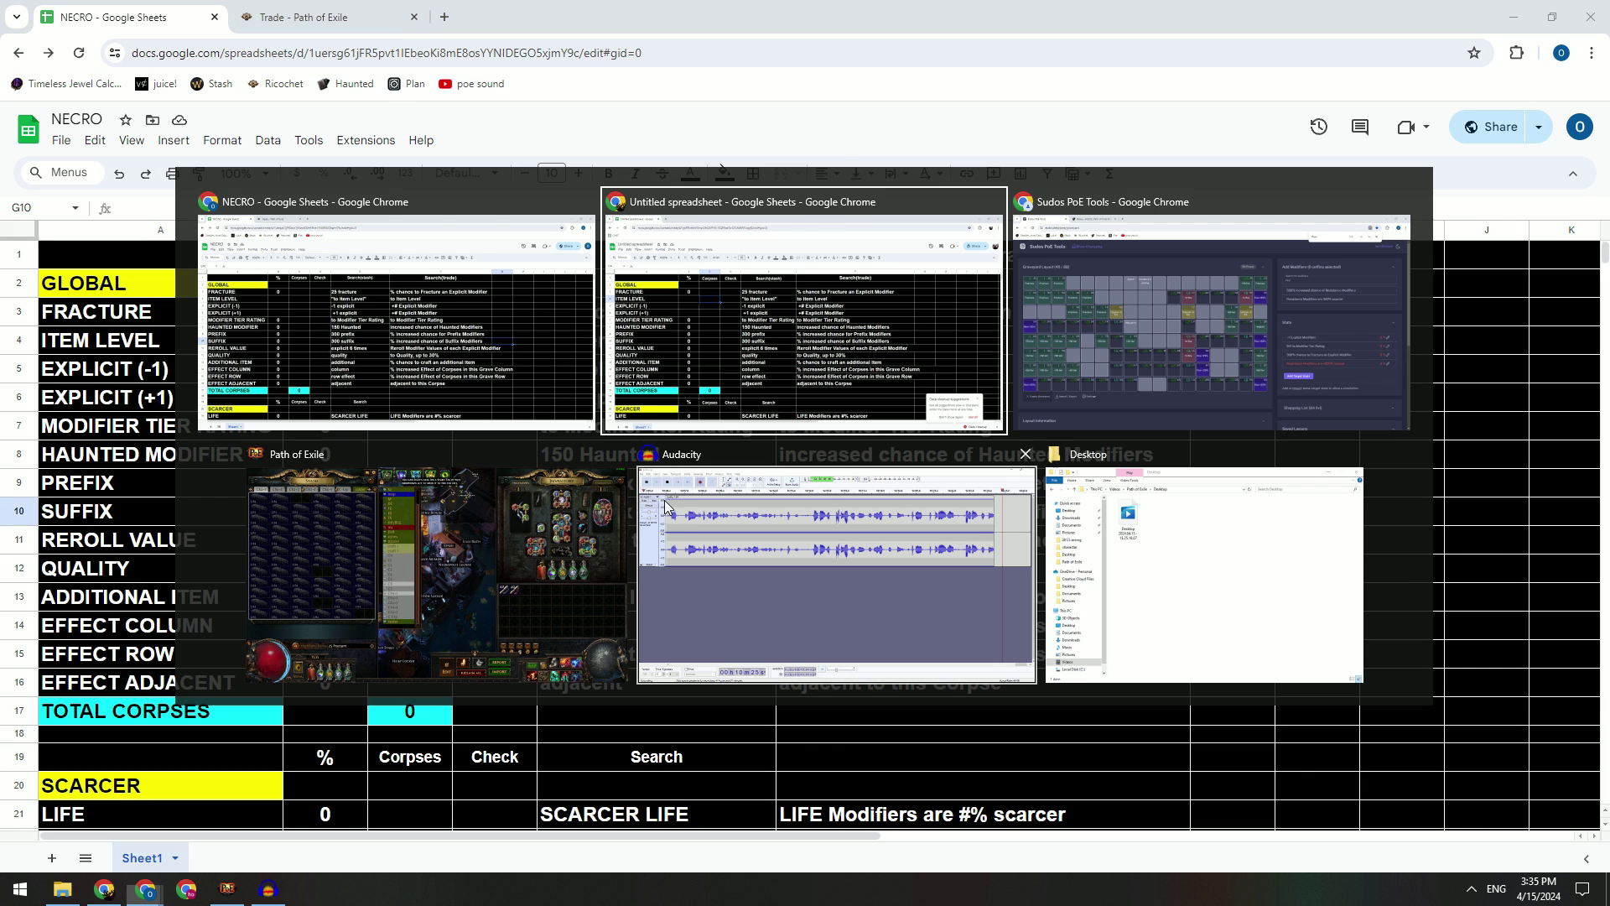
click(1116, 375)
scroll(1124, 553, down, 2)
scroll(1136, 553, up, 2)
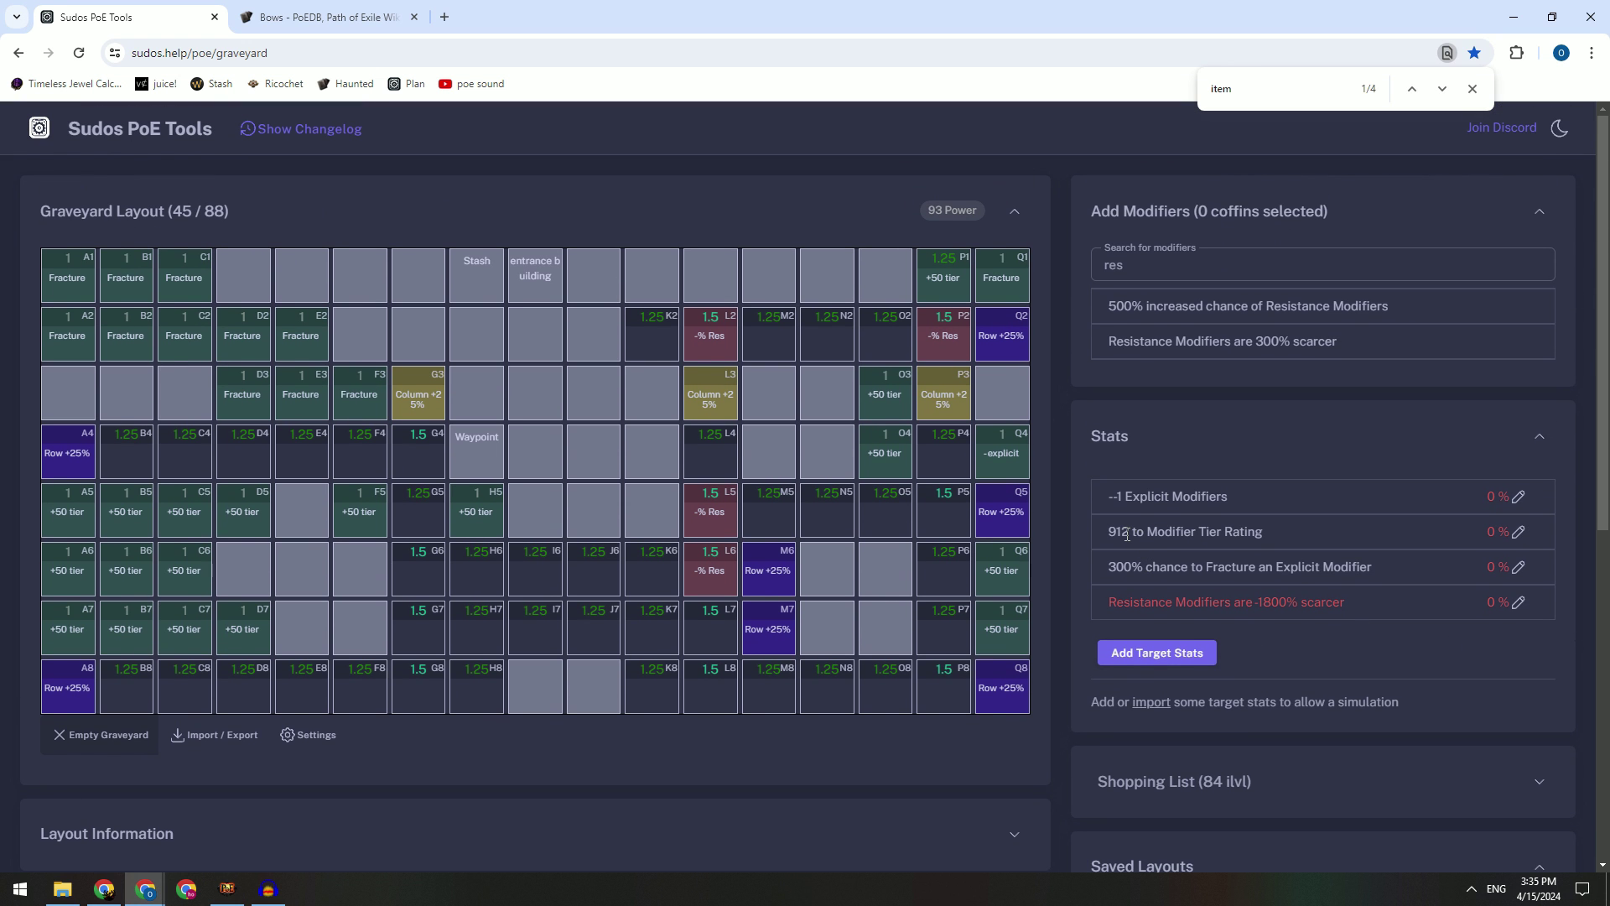
drag(1134, 535, 1265, 534)
key(ctrl+c)
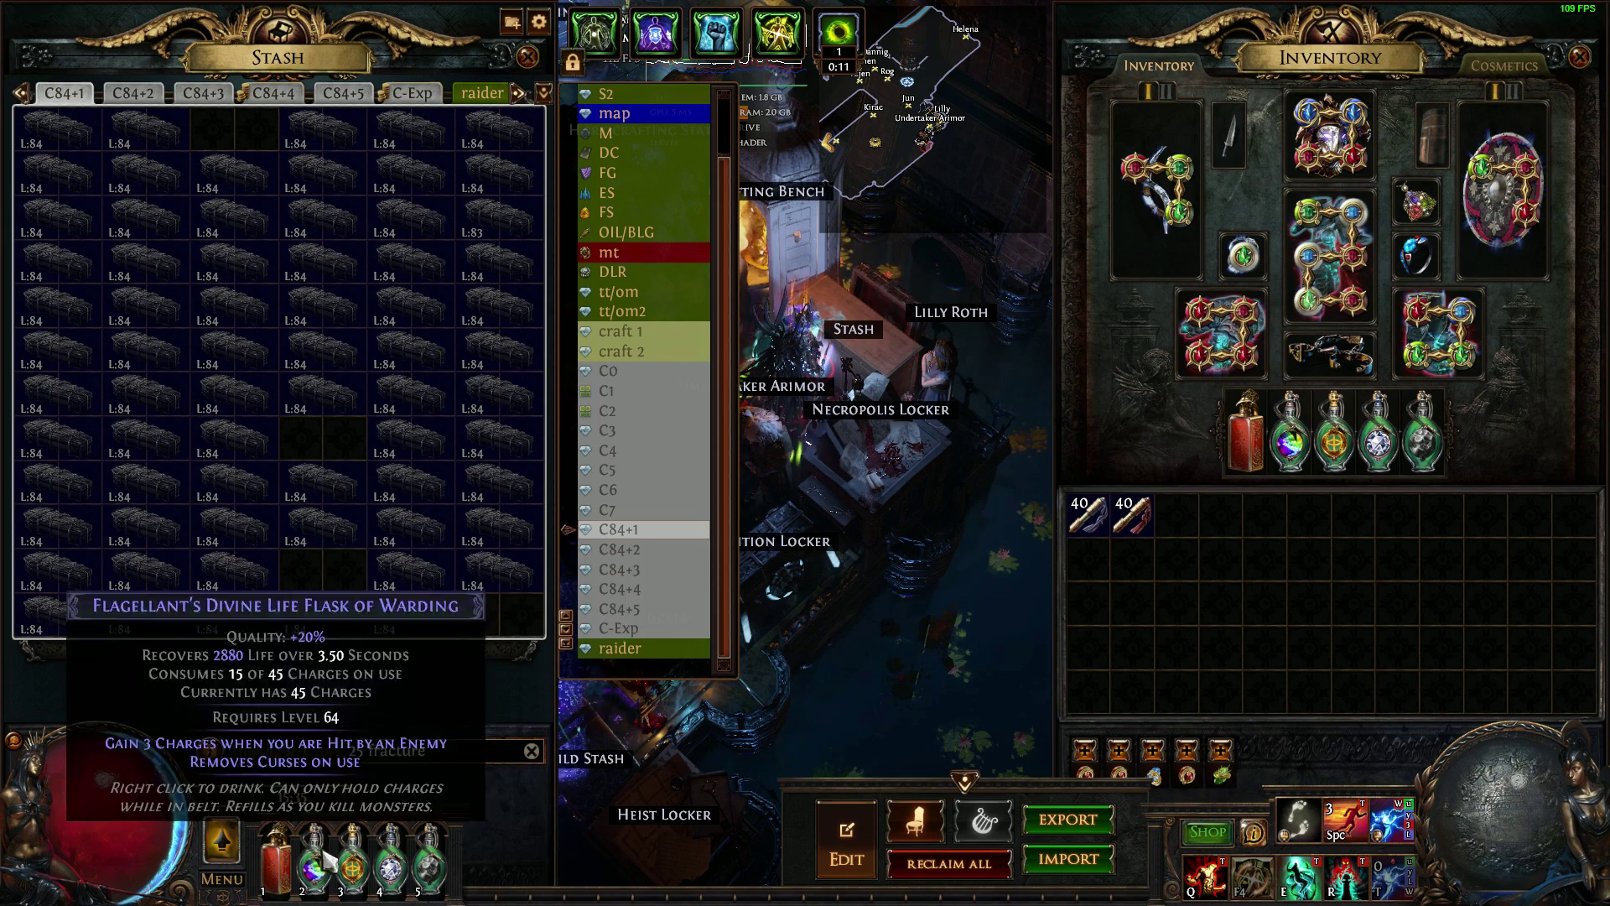
Step: Search the stash for 'to Modifier Tier Rating' in the Highlight Items box
click(438, 750)
key(ctrl+a)
key(ctrl+v)
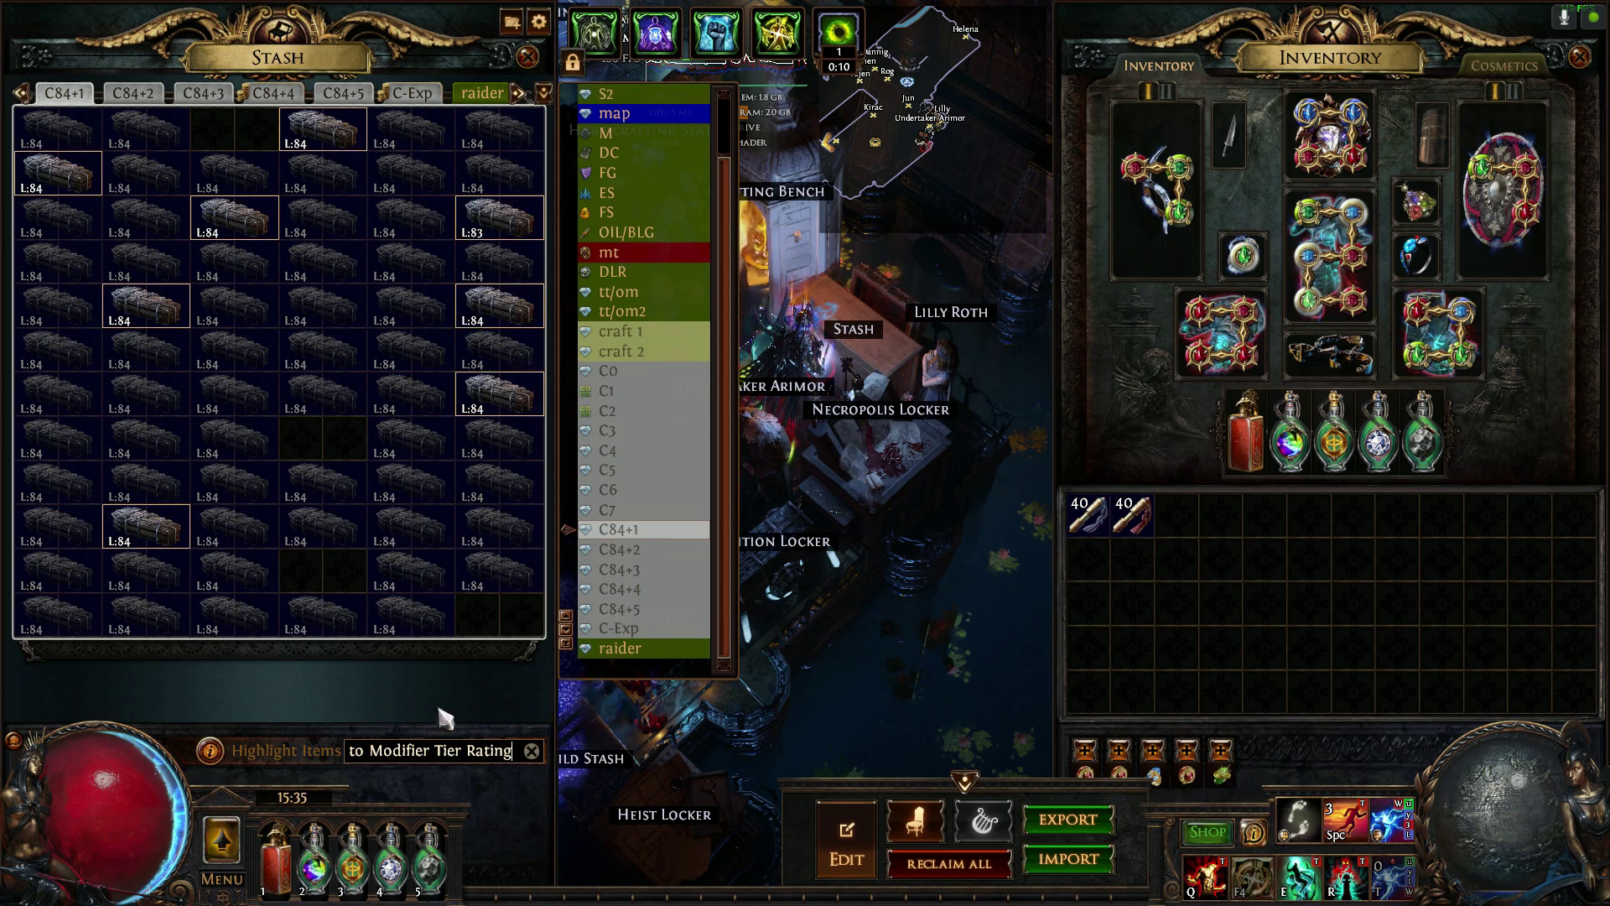
Step: Replace the stash search with the '+1 explicit' string from E6 and check stash tabs
key(alt+Tab)
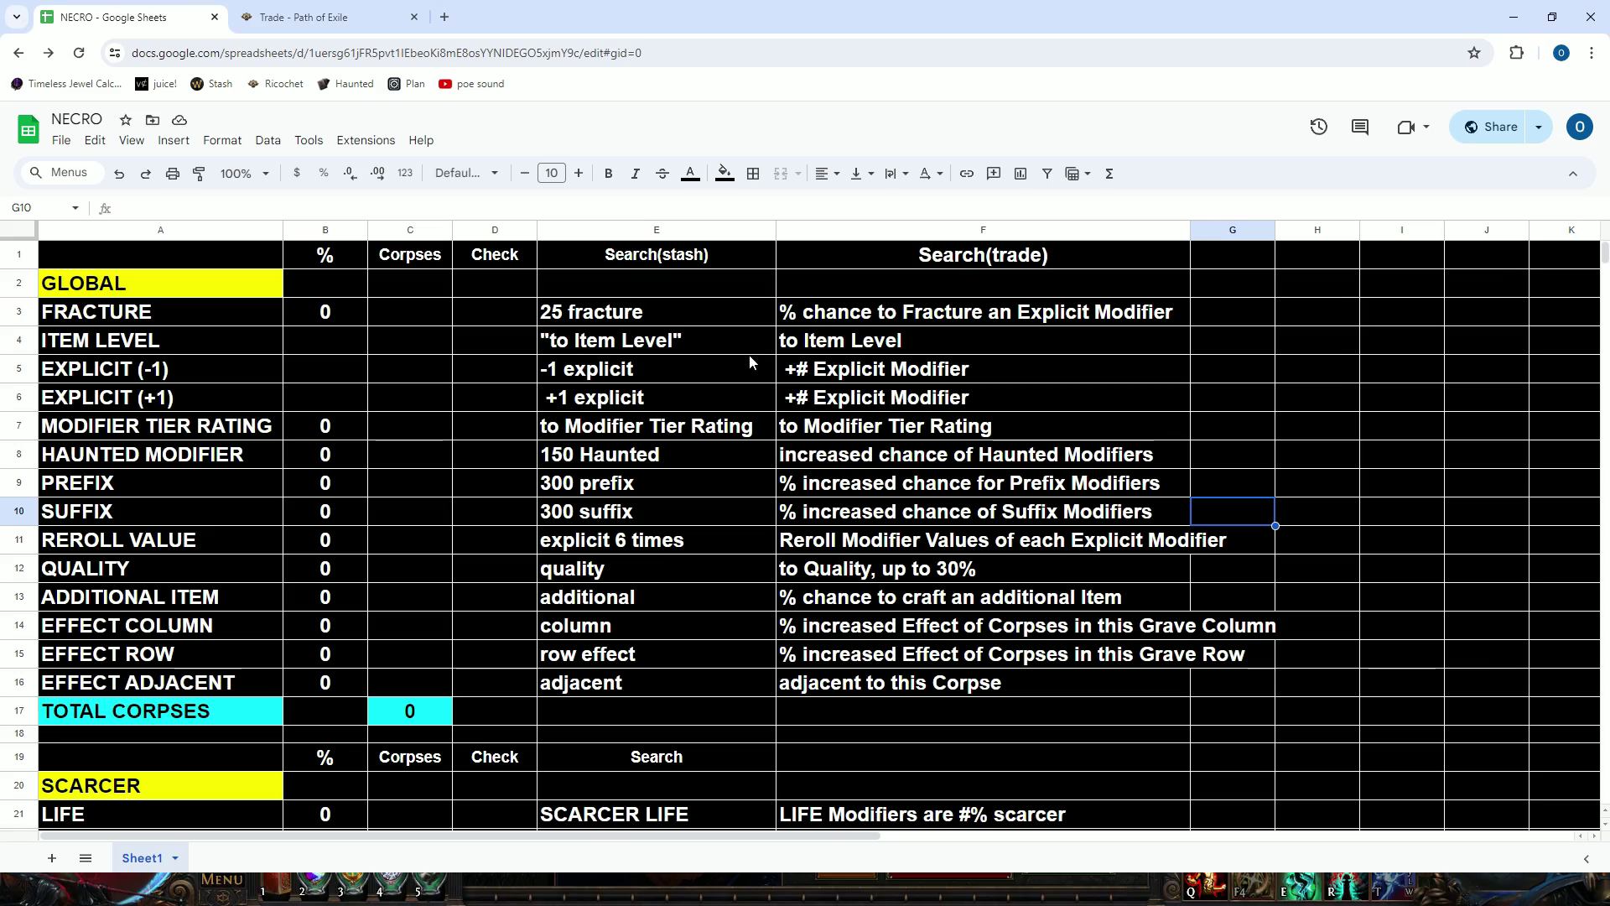
click(591, 397)
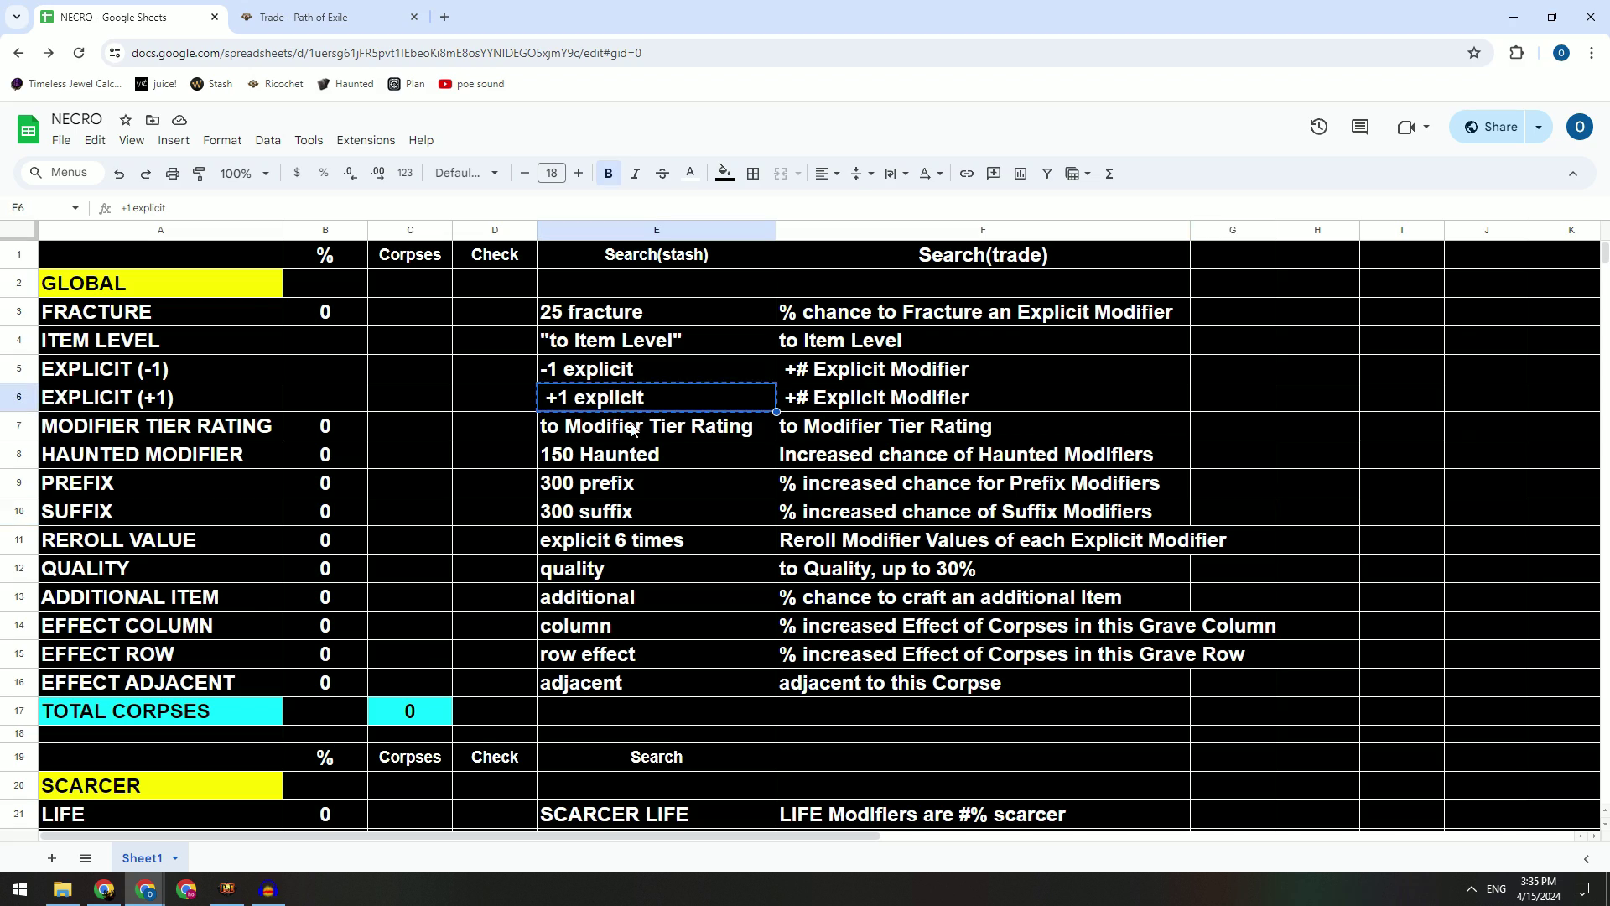
key(alt+Tab)
key(ctrl+a)
text(+1 explicit)
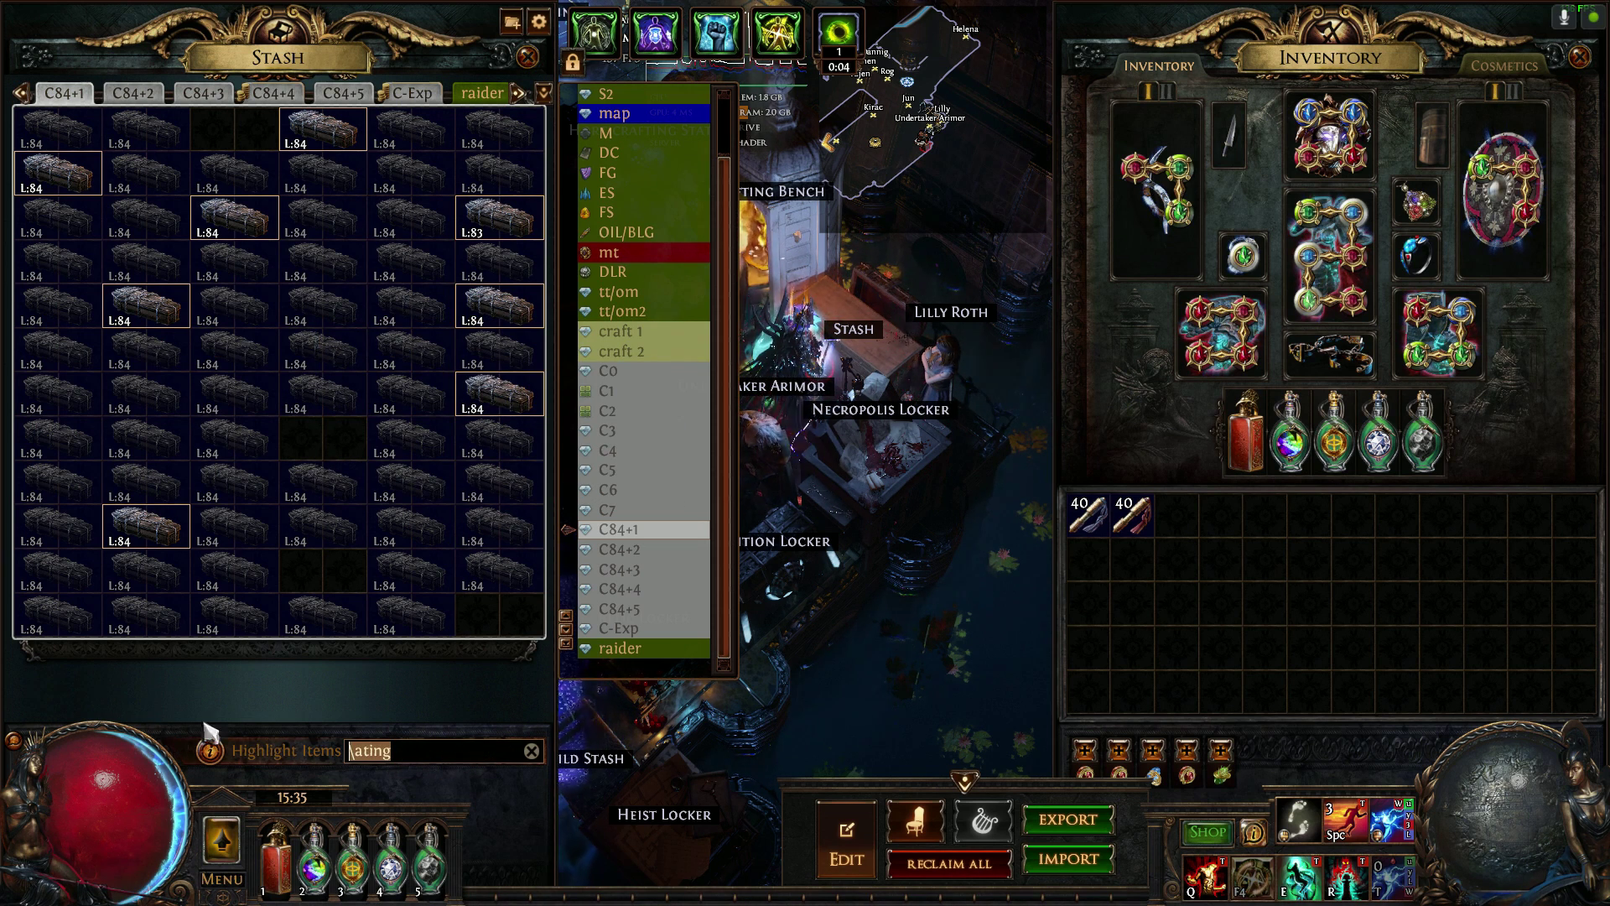
key(Left)
key(Left)
key(Left)
key(Left)
key(Left)
key(Left)
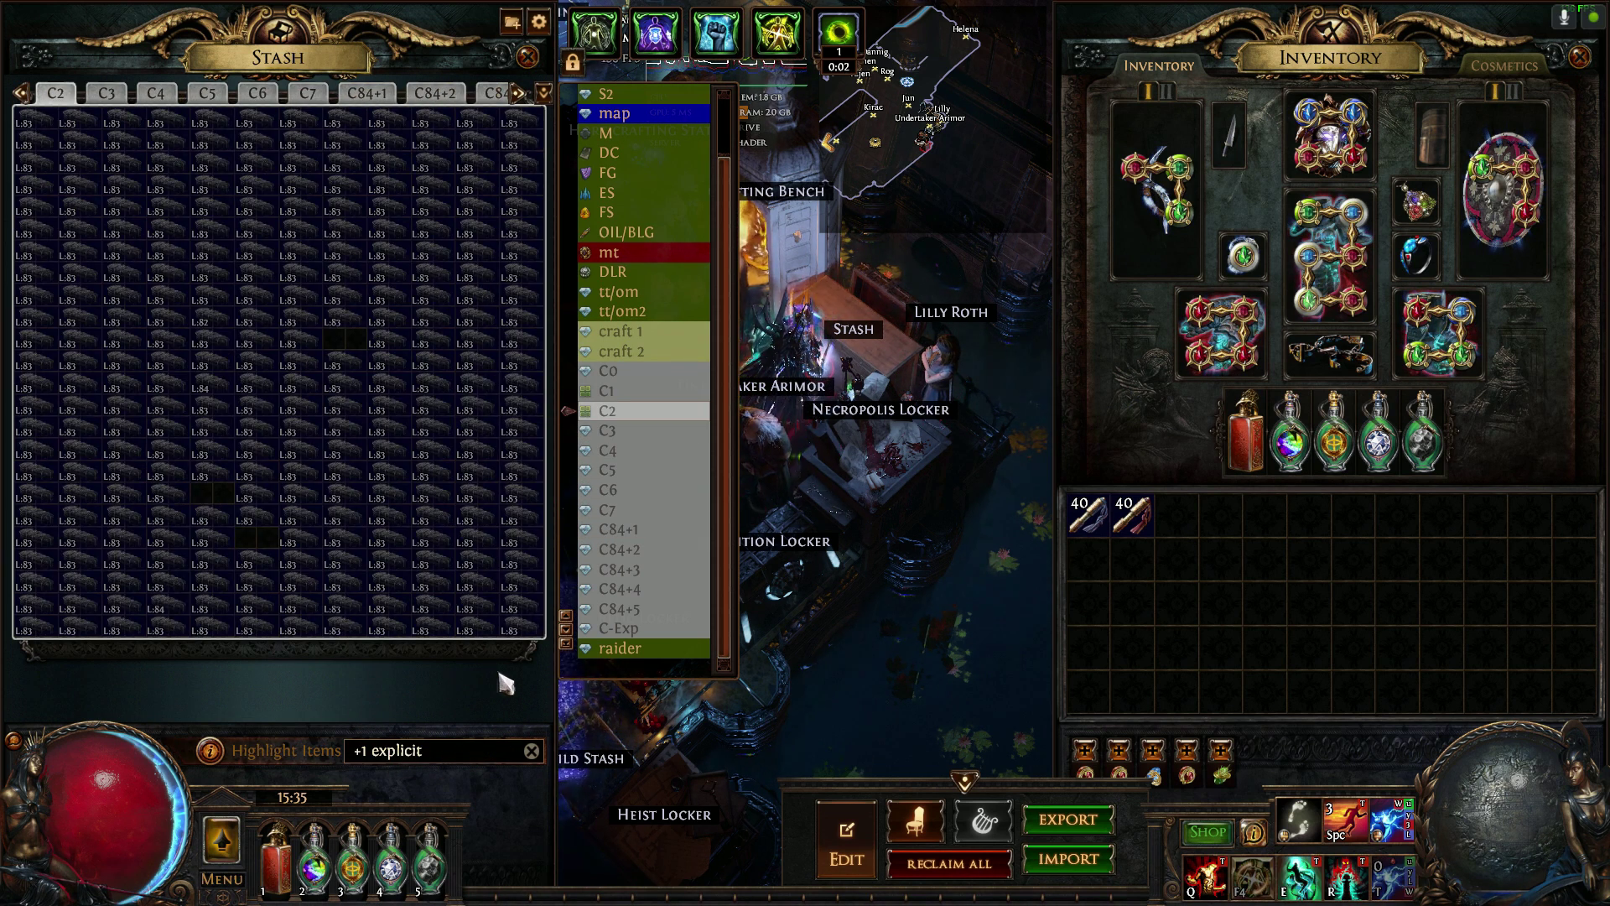
Step: Search the stash for '-1 explicit', check another tab, then return to the sheet
key(alt+Tab)
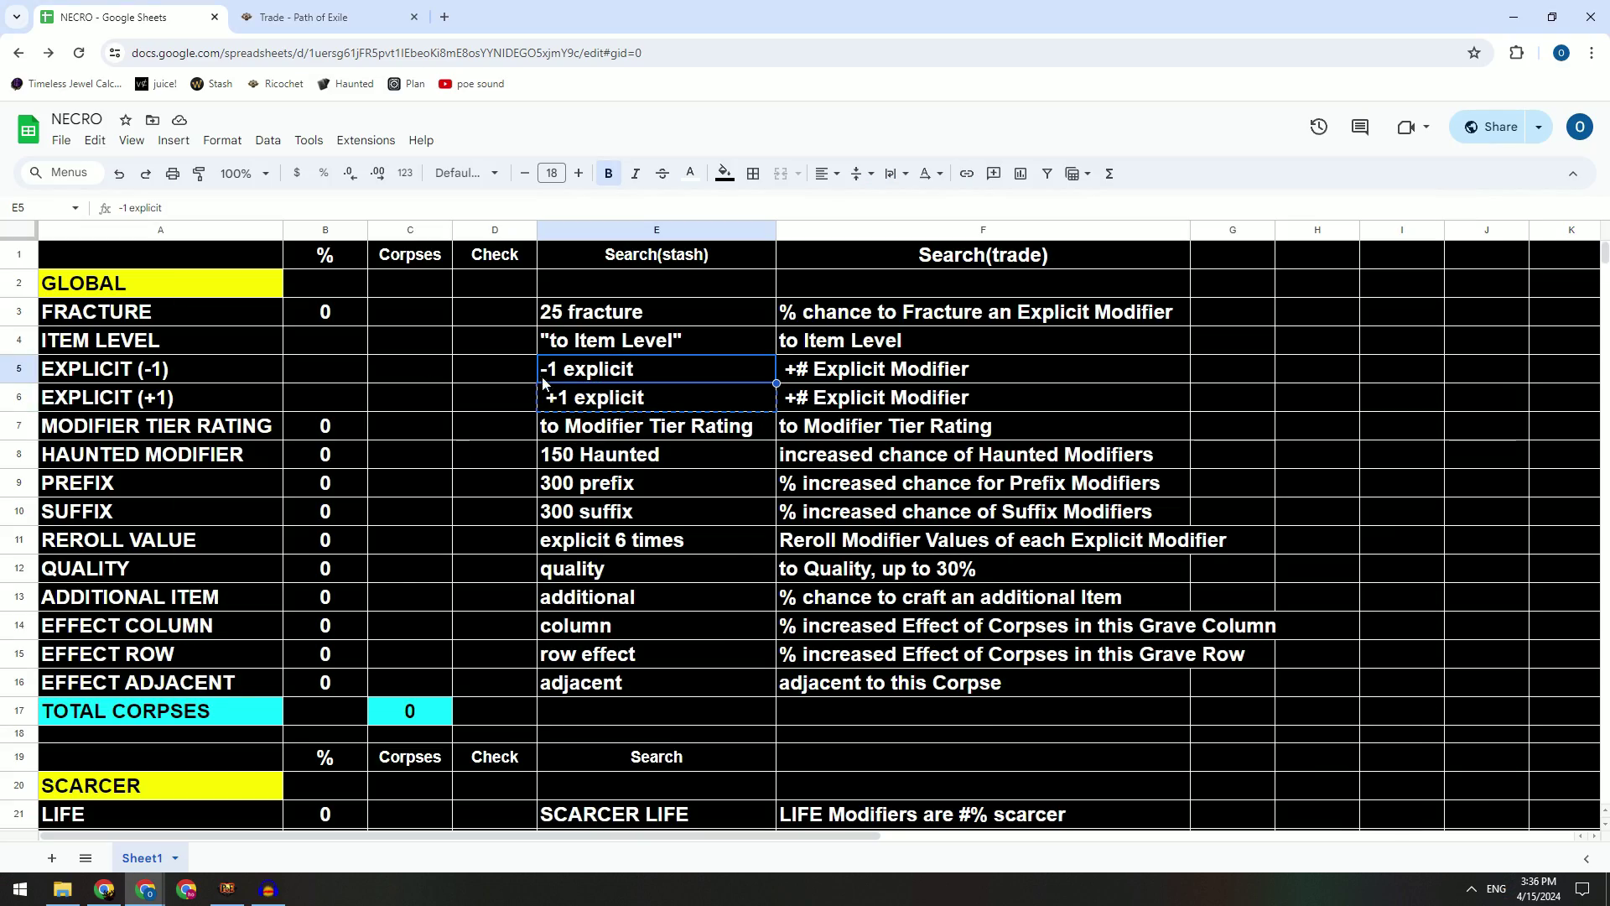
key(alt+Tab)
click(406, 744)
text(-1 explicit)
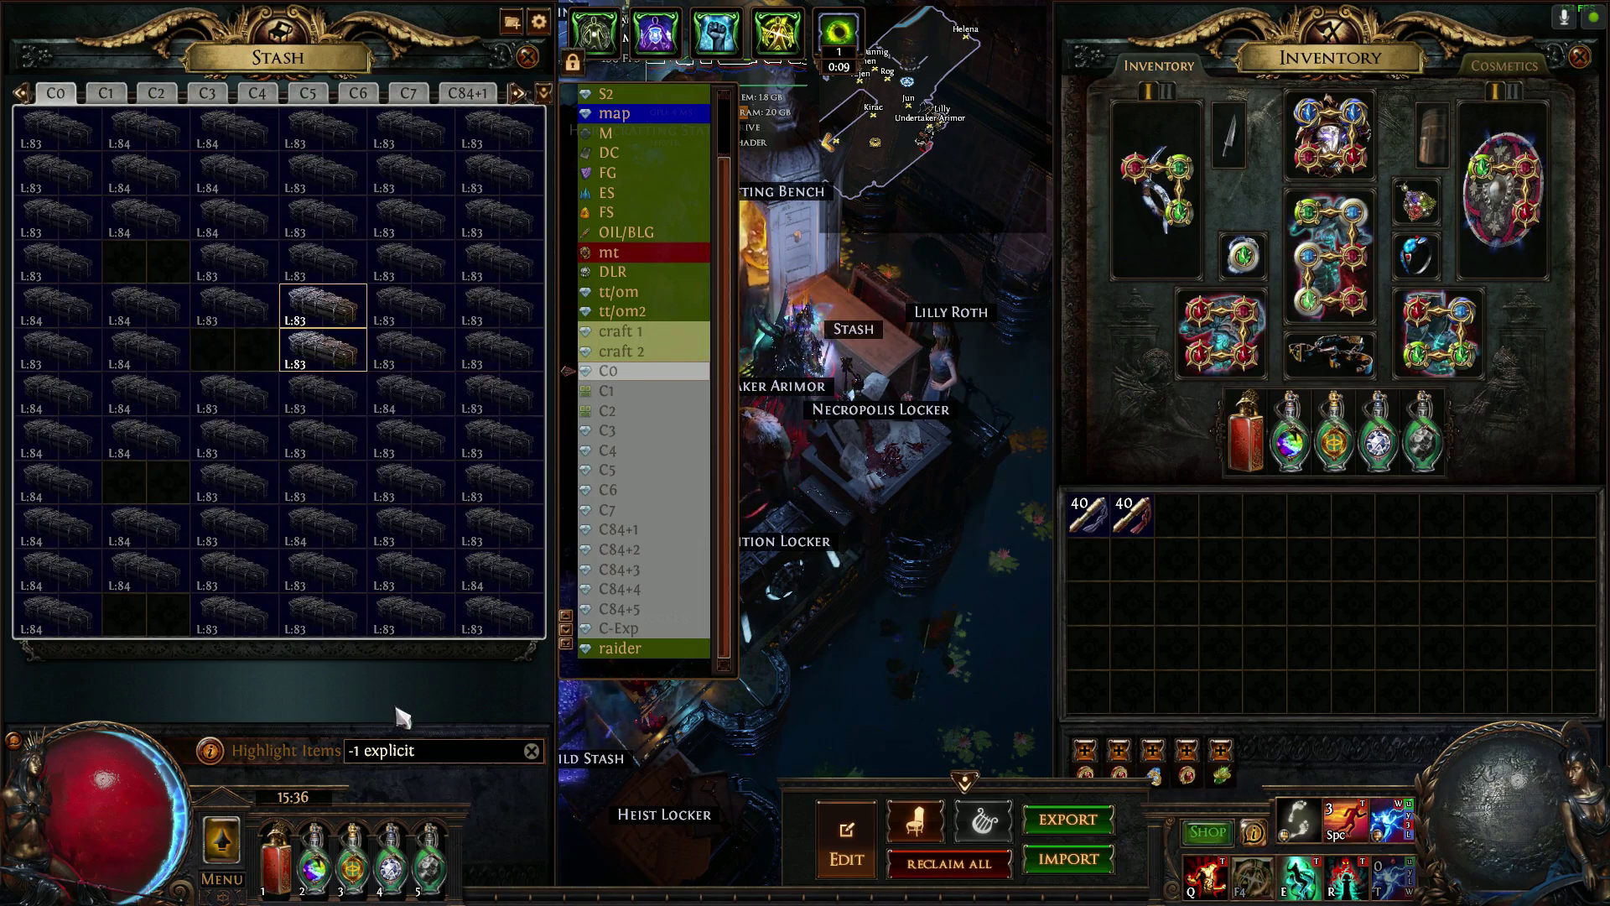
key(Right)
key(alt+Tab)
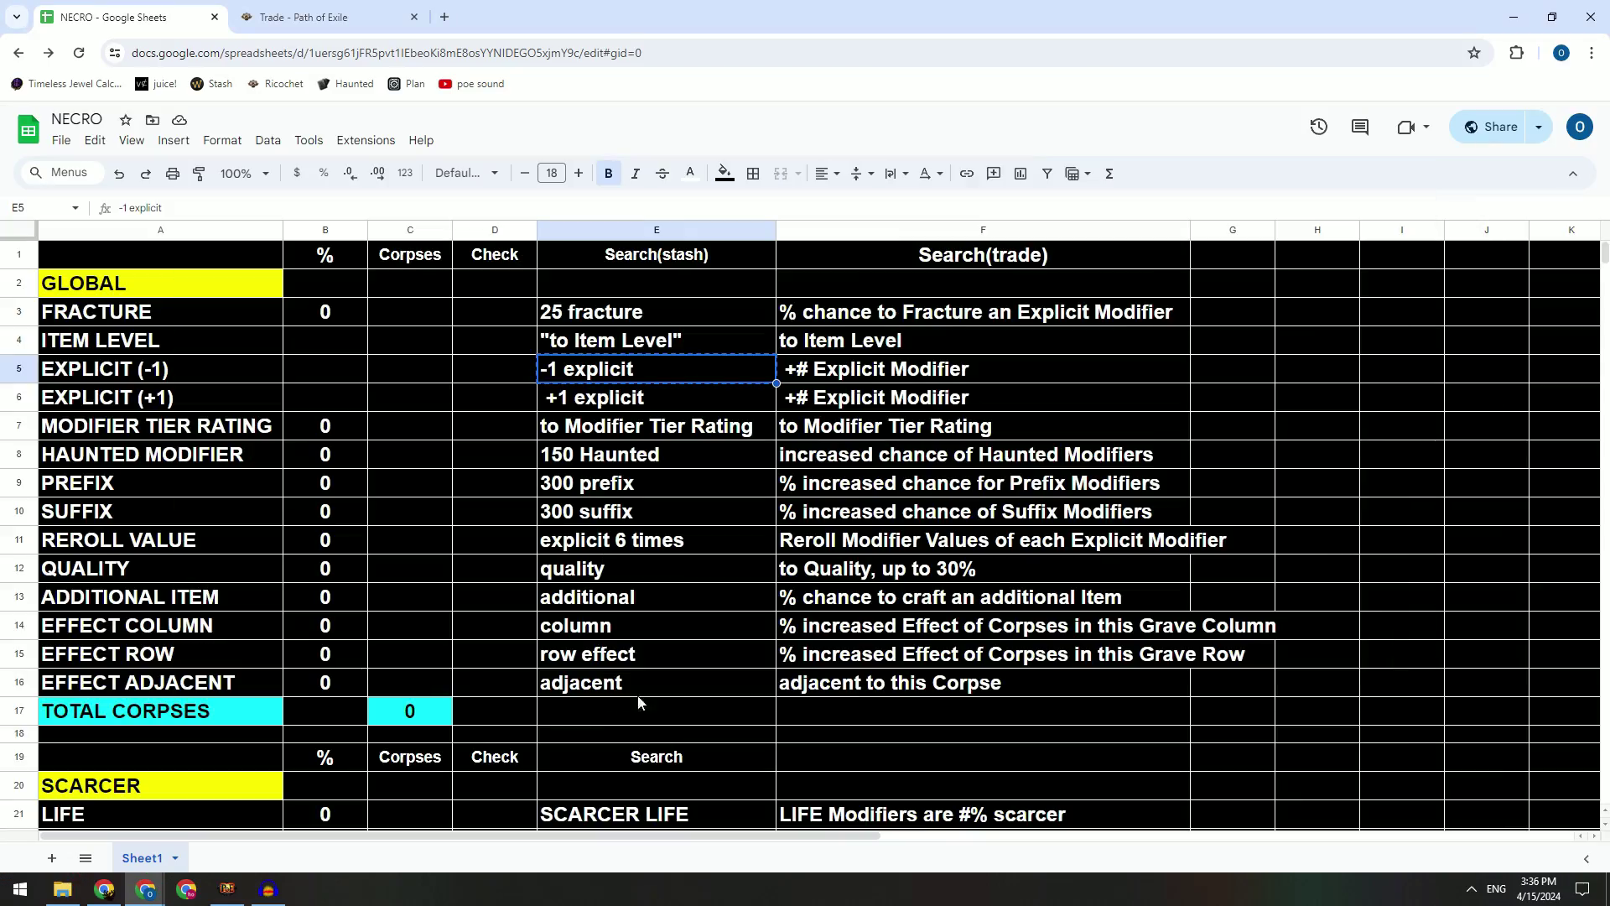
scroll(662, 698, down, 4)
scroll(663, 699, down, 4)
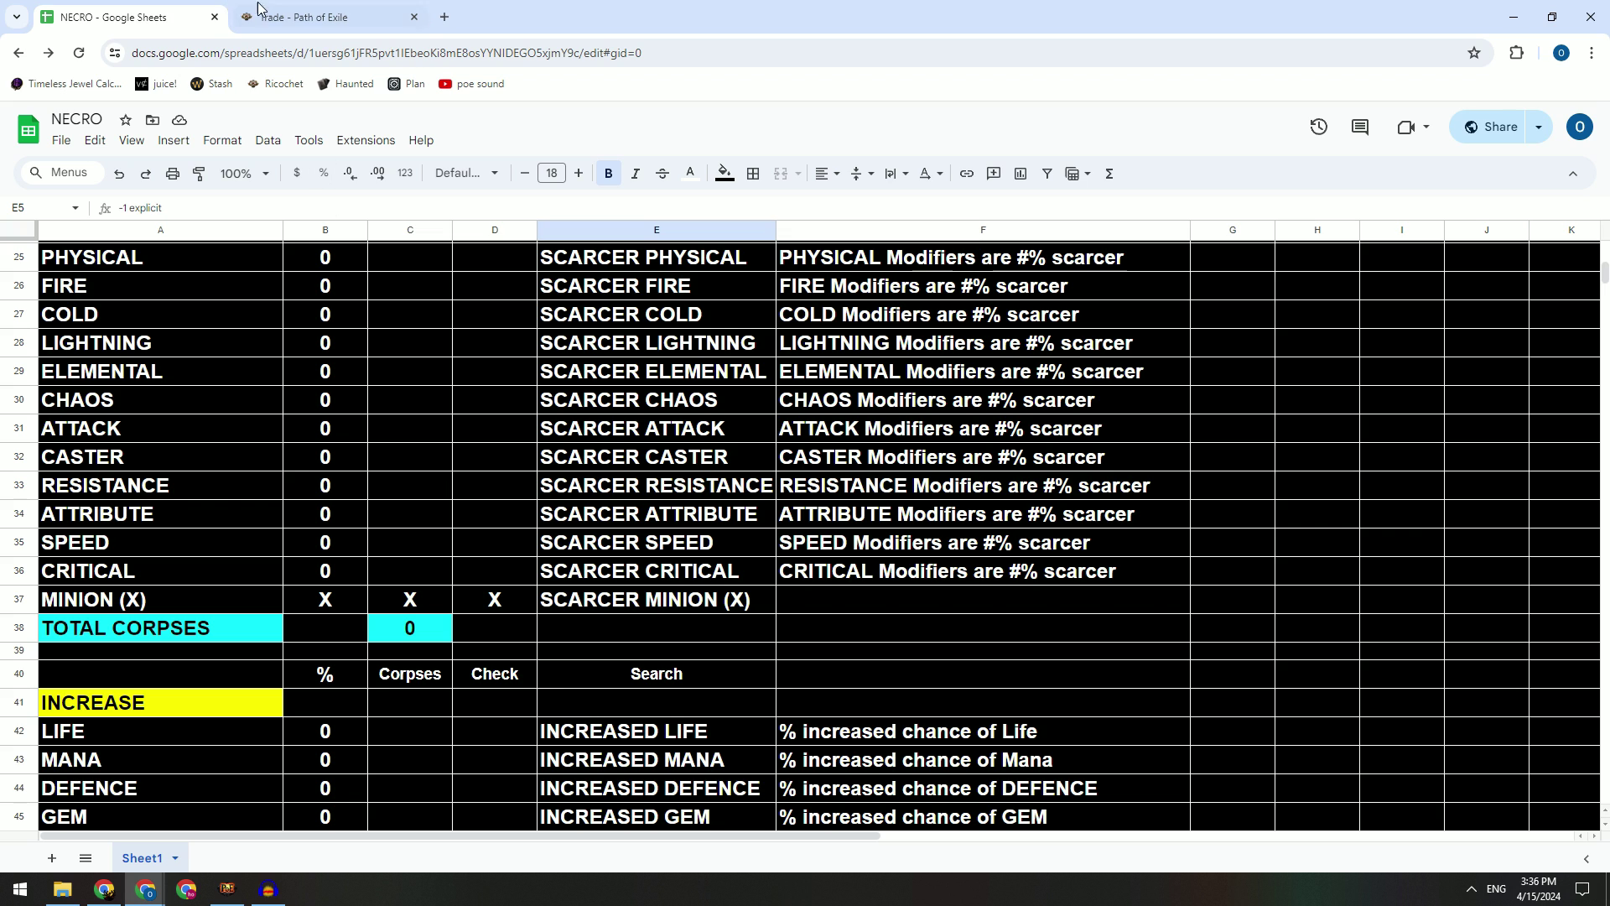
Step: Leave the trade site tab and pick the Untitled spreadsheet window from Chrome's taskbar windows
click(259, 8)
click(125, 17)
mouse_move(140, 895)
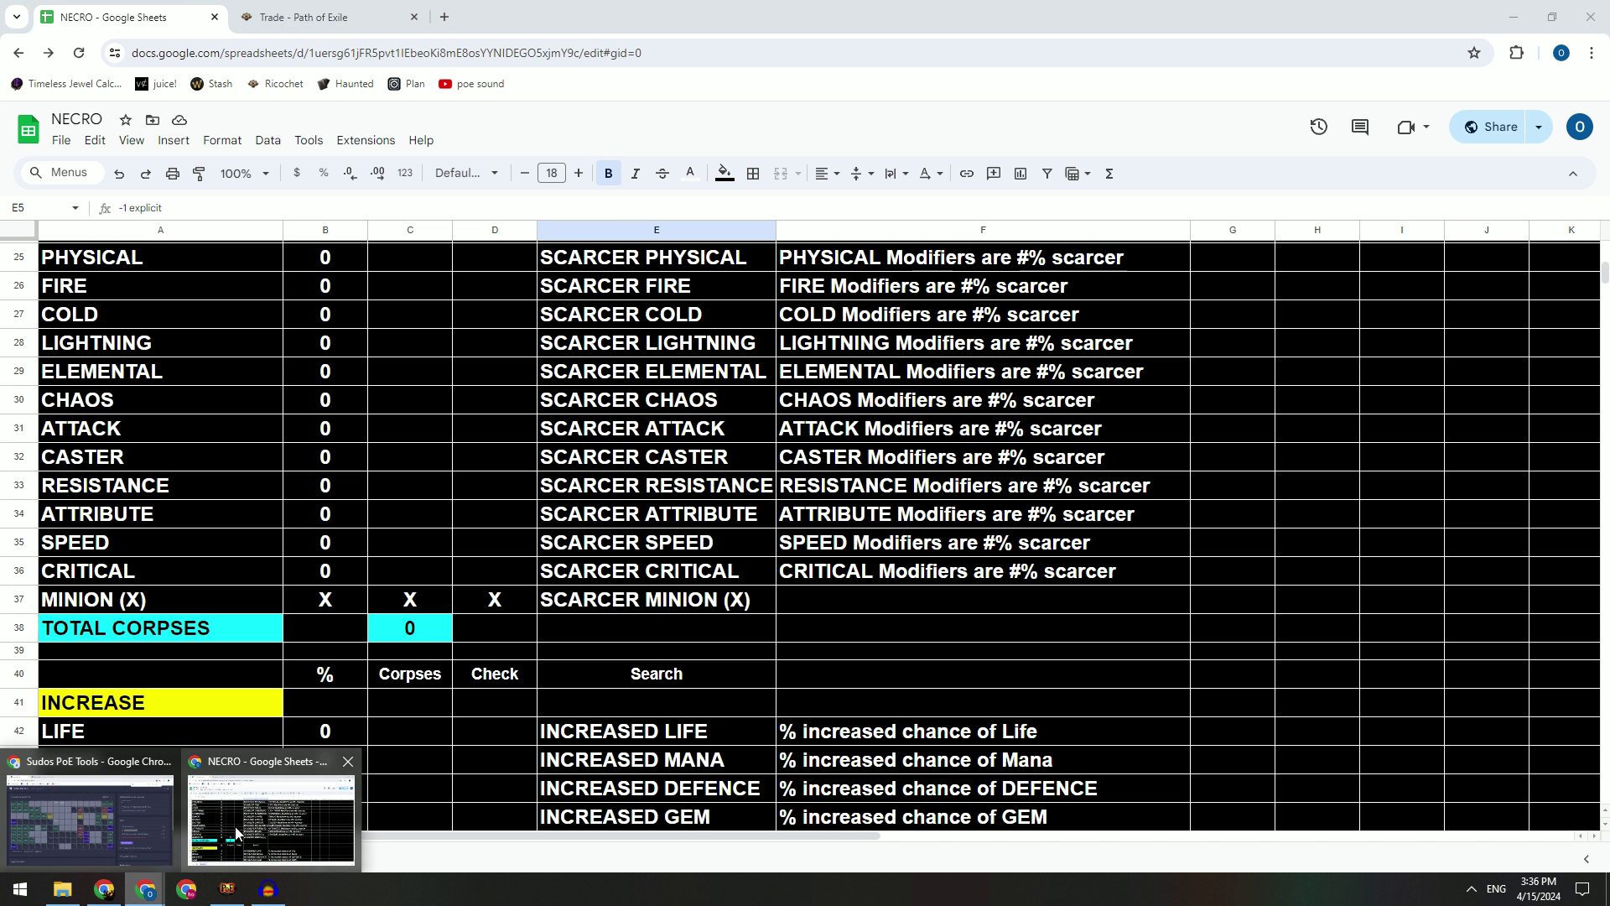
click(213, 815)
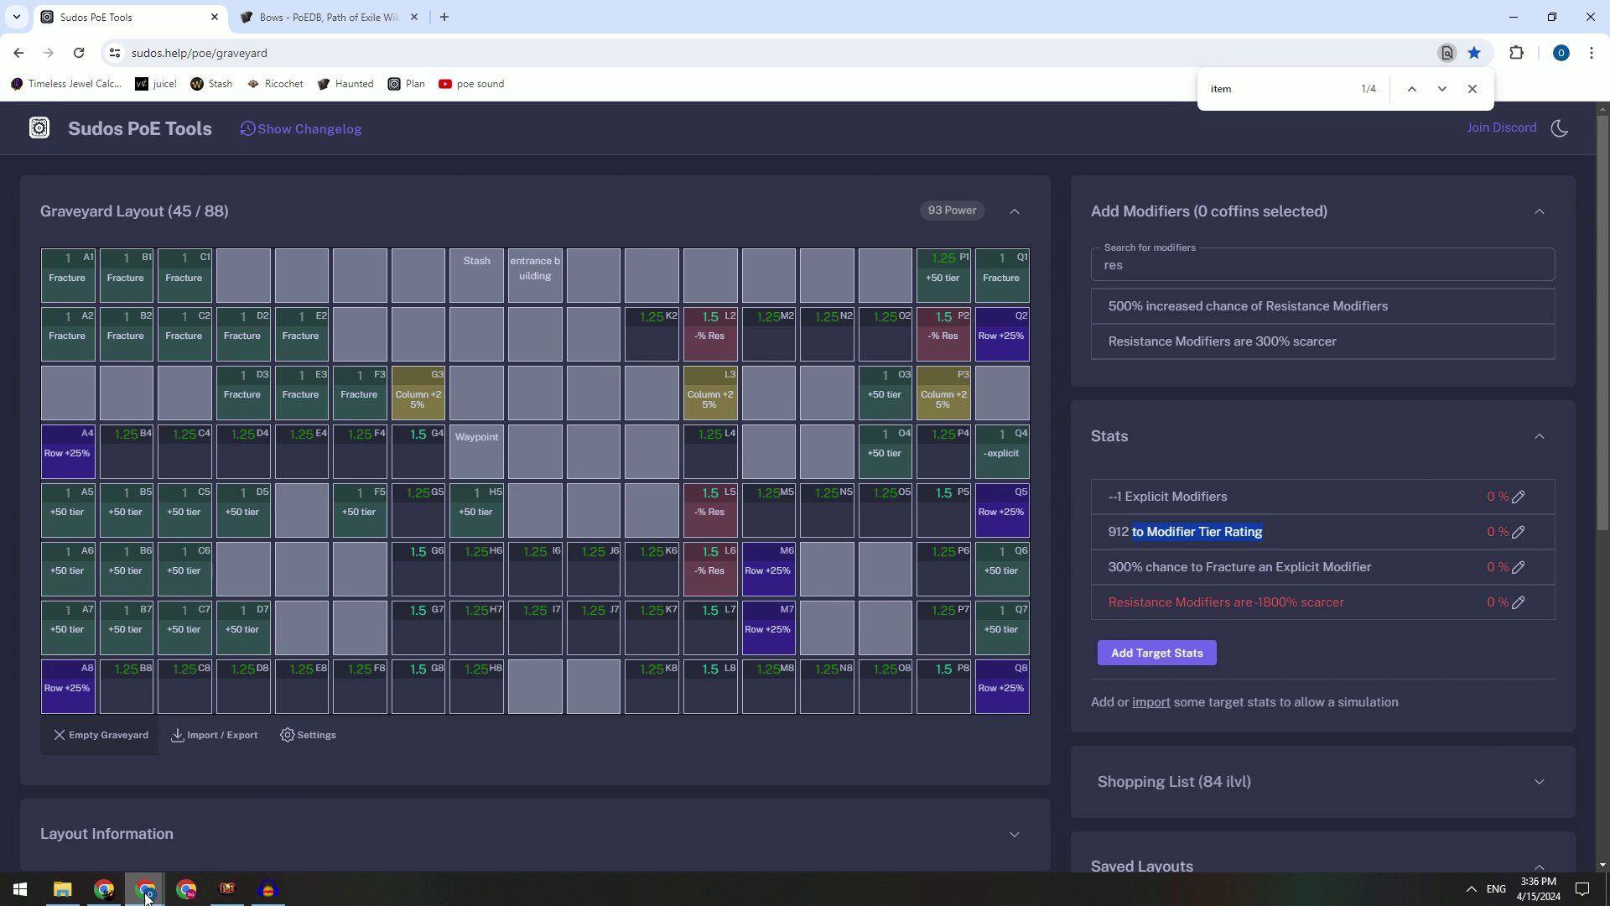
click(104, 889)
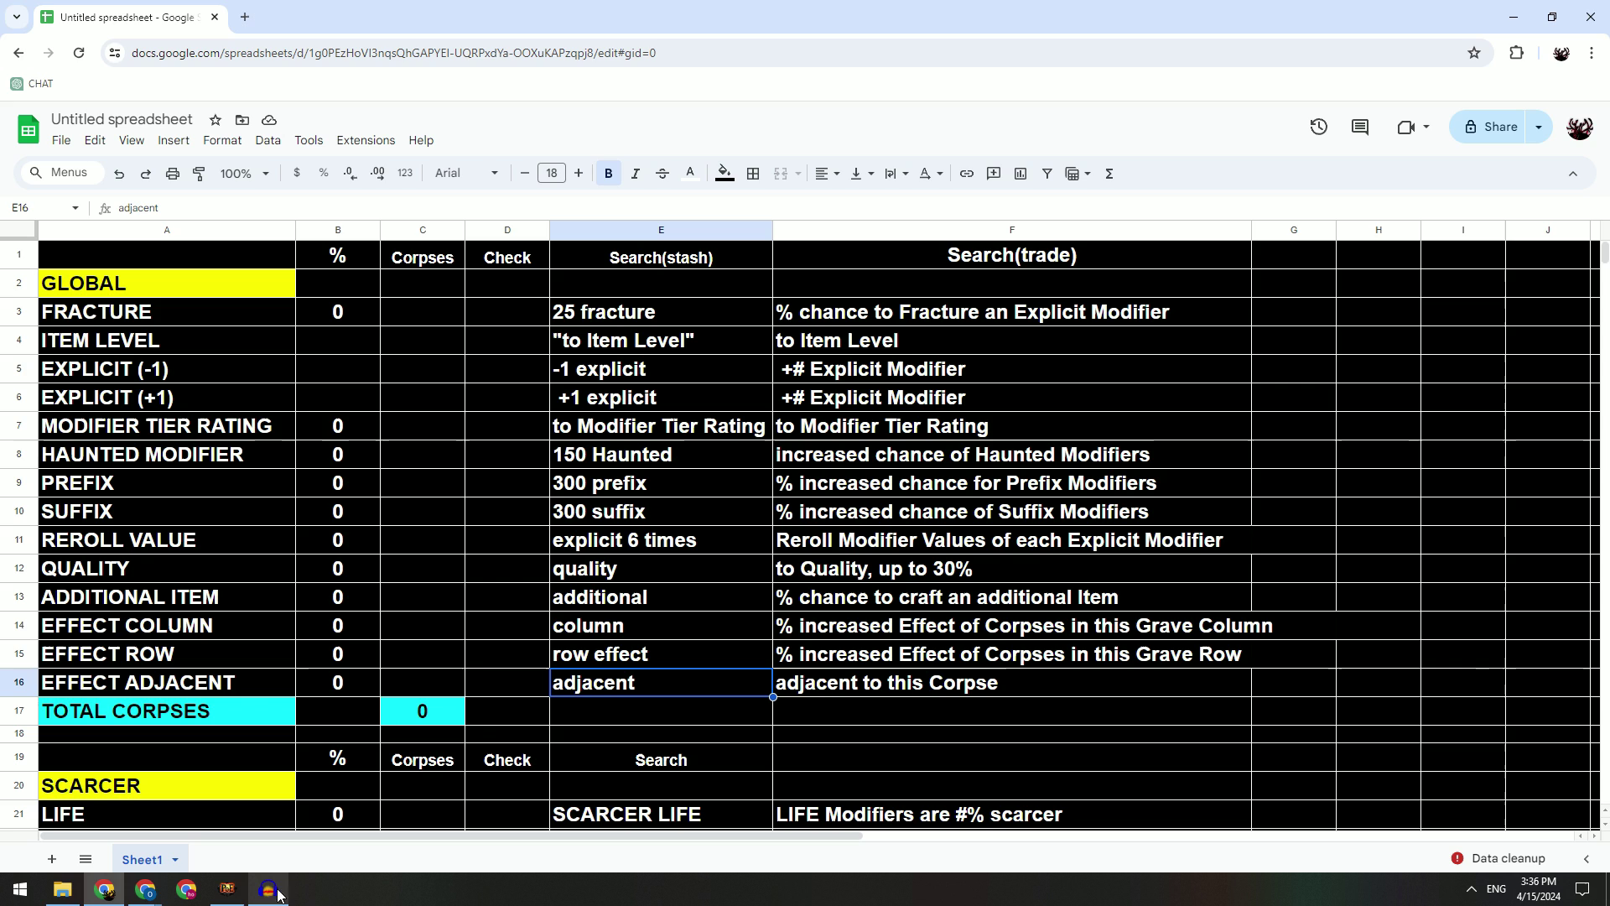